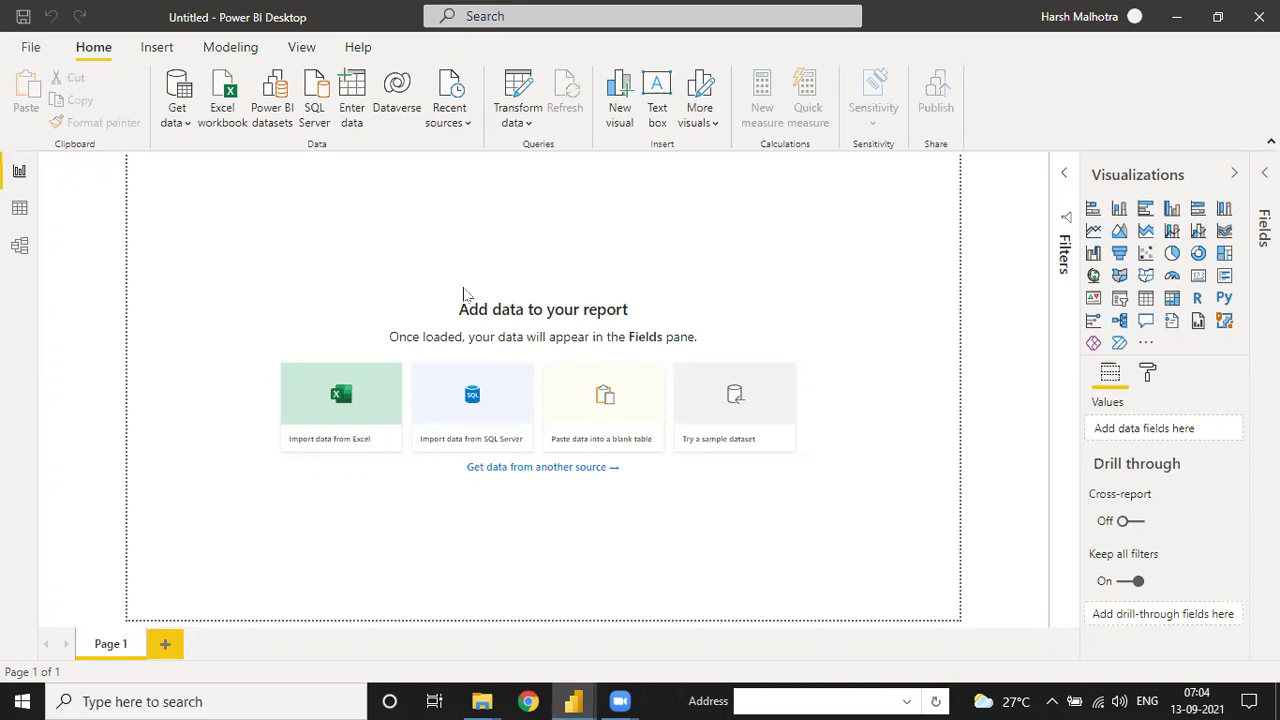
# Step: Open the dim_tables workbook from the Project-3 - IT Sector Project folder in Excel, maximize its window and enable editing
pyautogui.moveTo(482, 700)
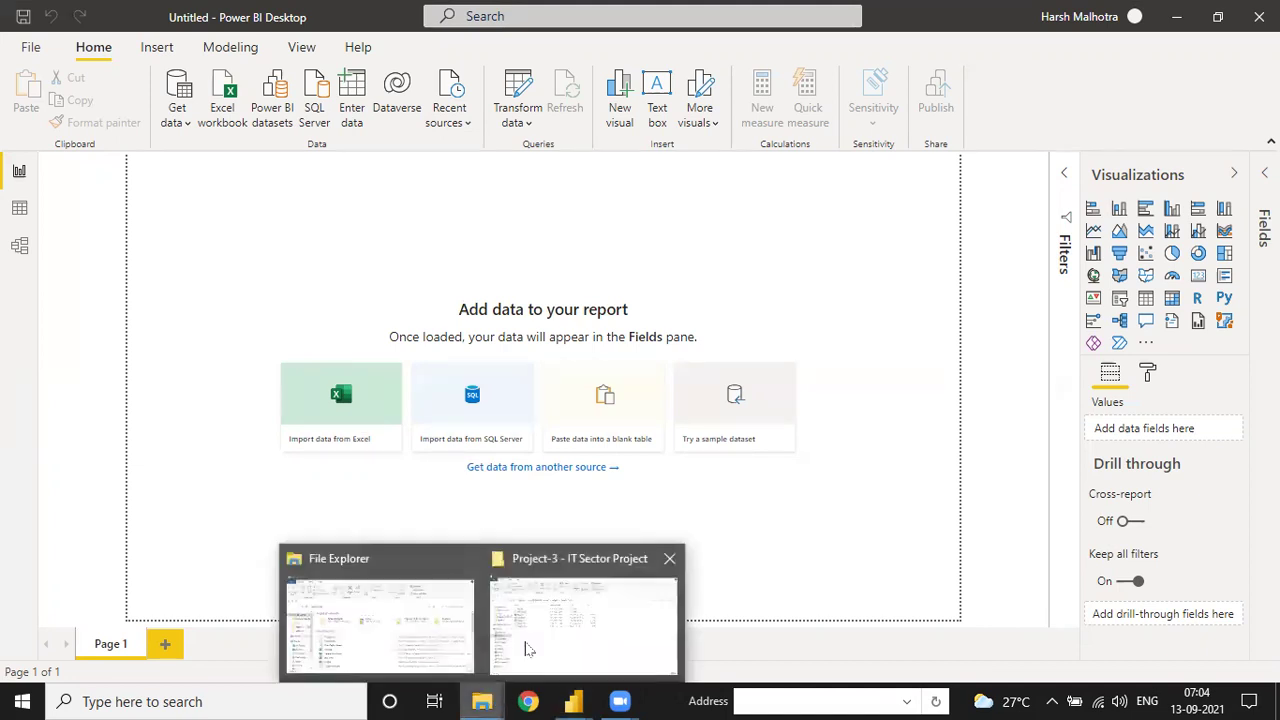
pyautogui.click(430, 642)
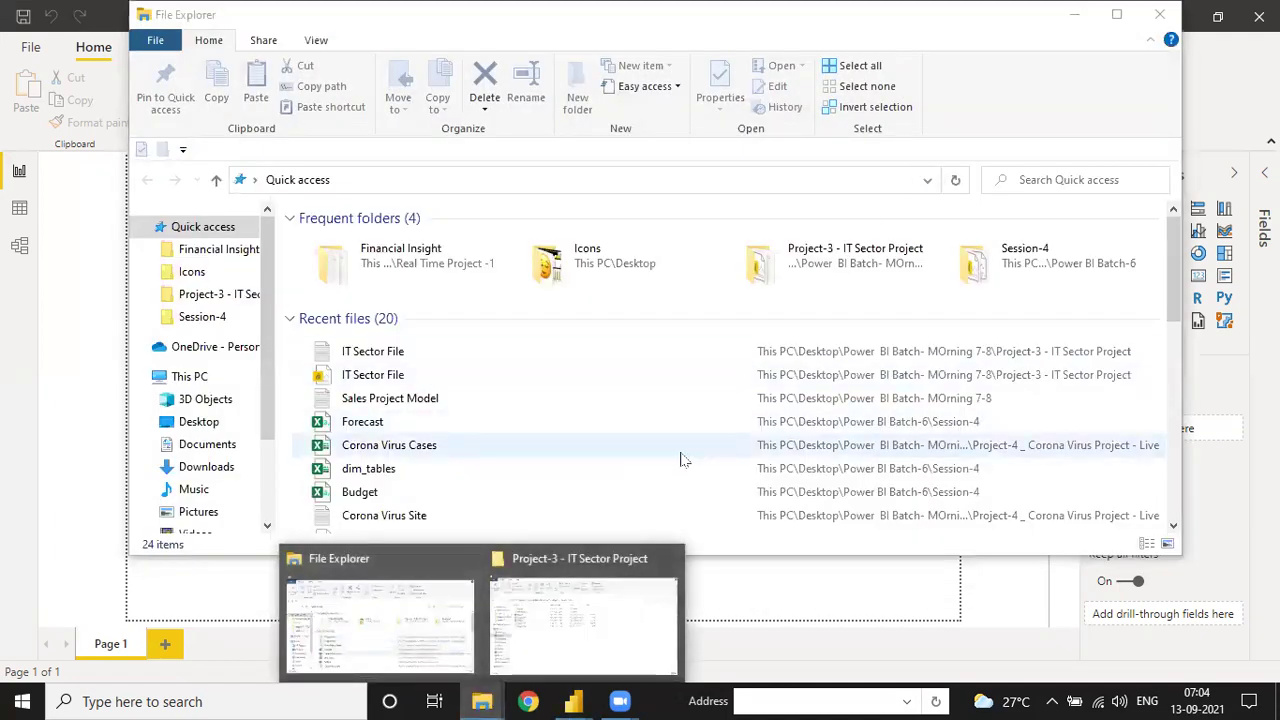
pyautogui.click(591, 585)
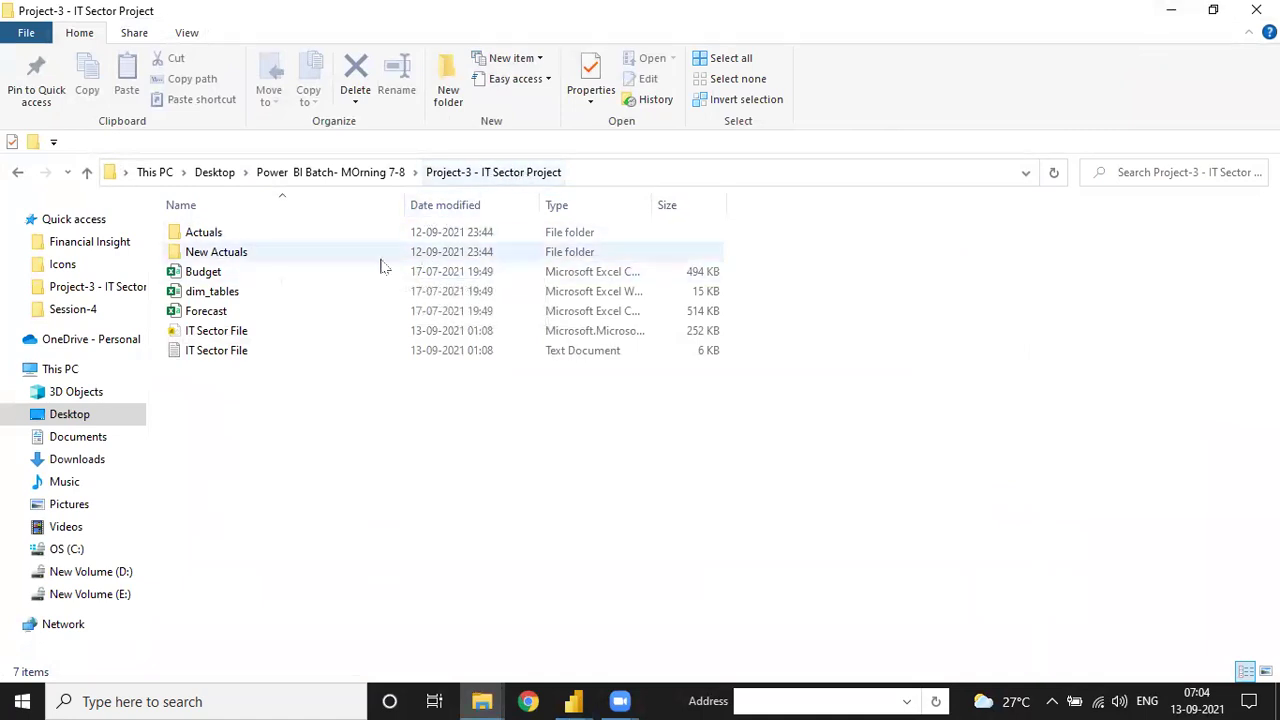
pyautogui.click(233, 298)
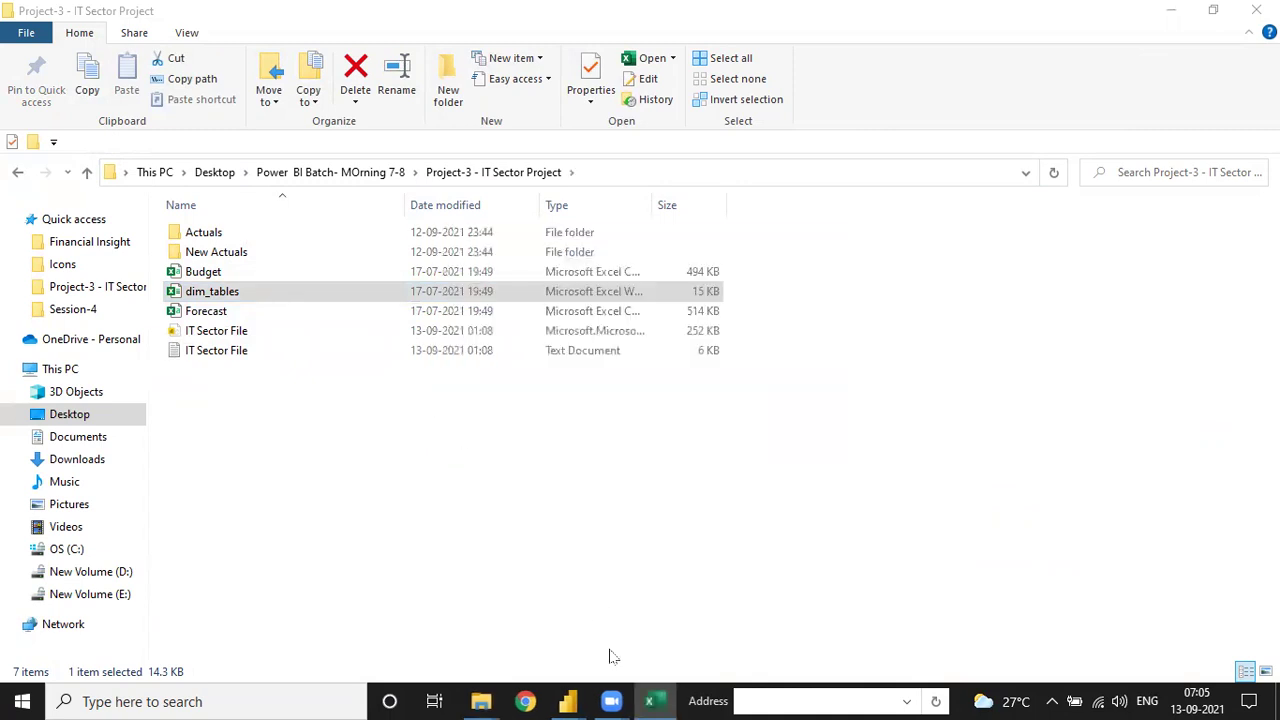
pyautogui.click(650, 701)
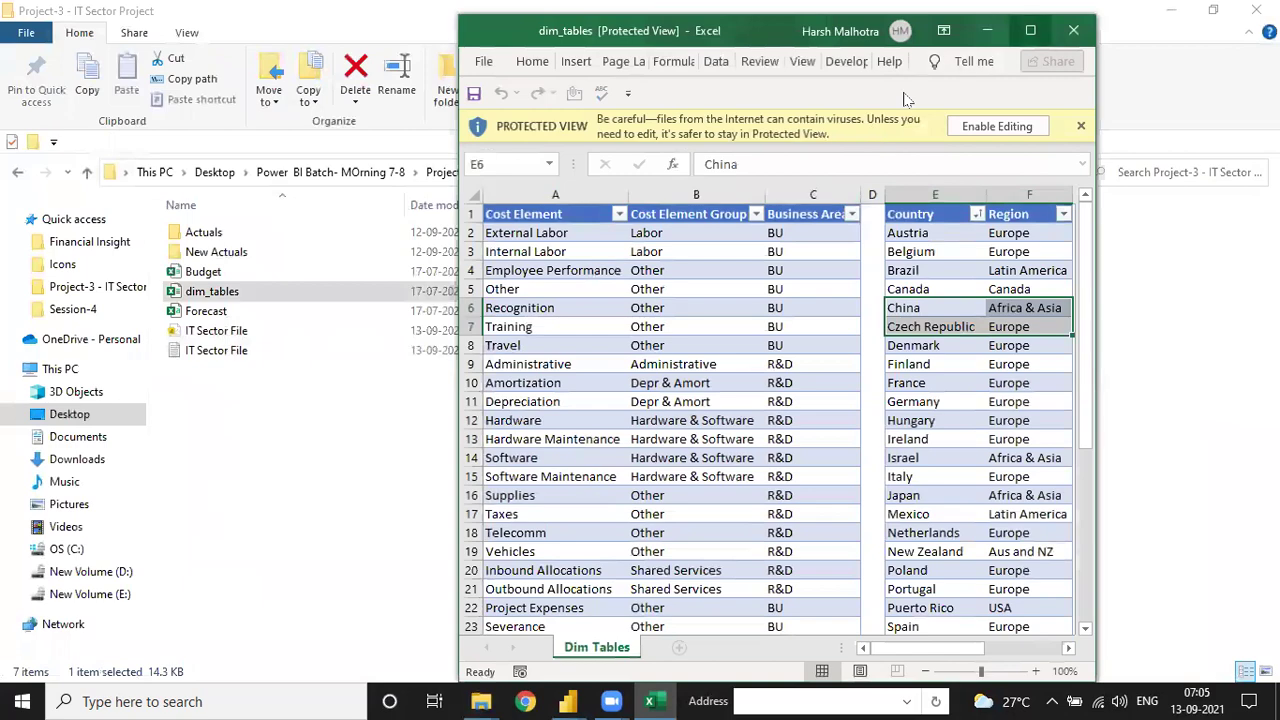
pyautogui.click(1030, 30)
pyautogui.click(135, 205)
pyautogui.click(763, 108)
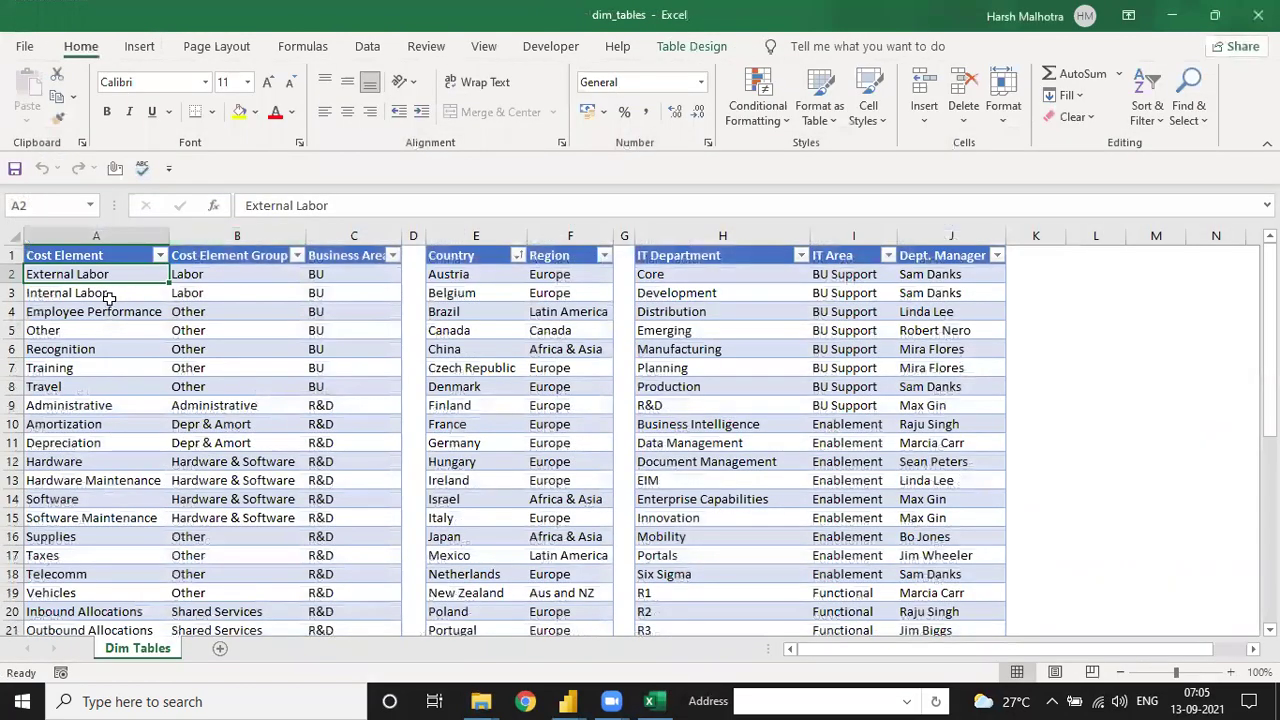
# Step: Examine the cost element, country and region, and IT department tables on the Dim Tables sheet
pyautogui.click(80, 292)
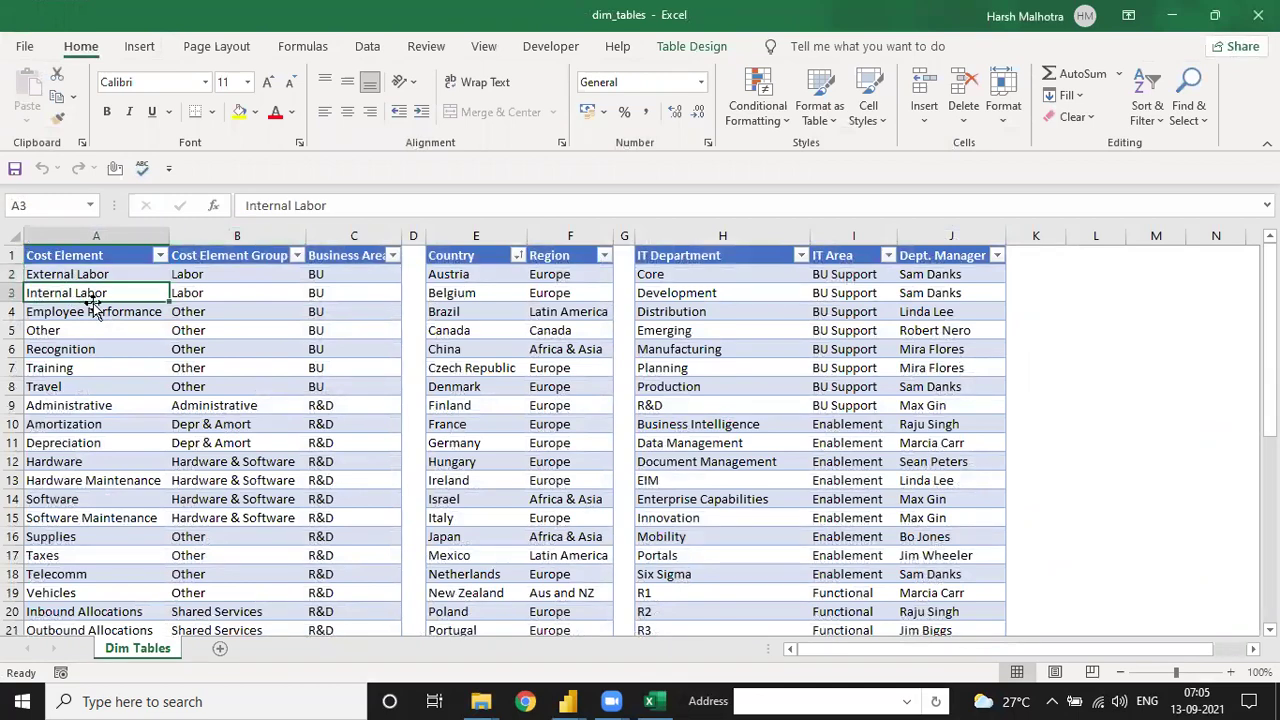
pyautogui.scroll(-14, 108, 397)
pyautogui.scroll(2, 107, 420)
pyautogui.scroll(11, 108, 420)
pyautogui.click(462, 272)
pyautogui.scroll(-2, 460, 340)
pyautogui.scroll(2, 460, 340)
pyautogui.click(678, 292)
pyautogui.moveTo(677, 274); pyautogui.dragTo(671, 695)
pyautogui.moveTo(663, 593); pyautogui.dragTo(660, 550)
pyautogui.scroll(7, 660, 550)
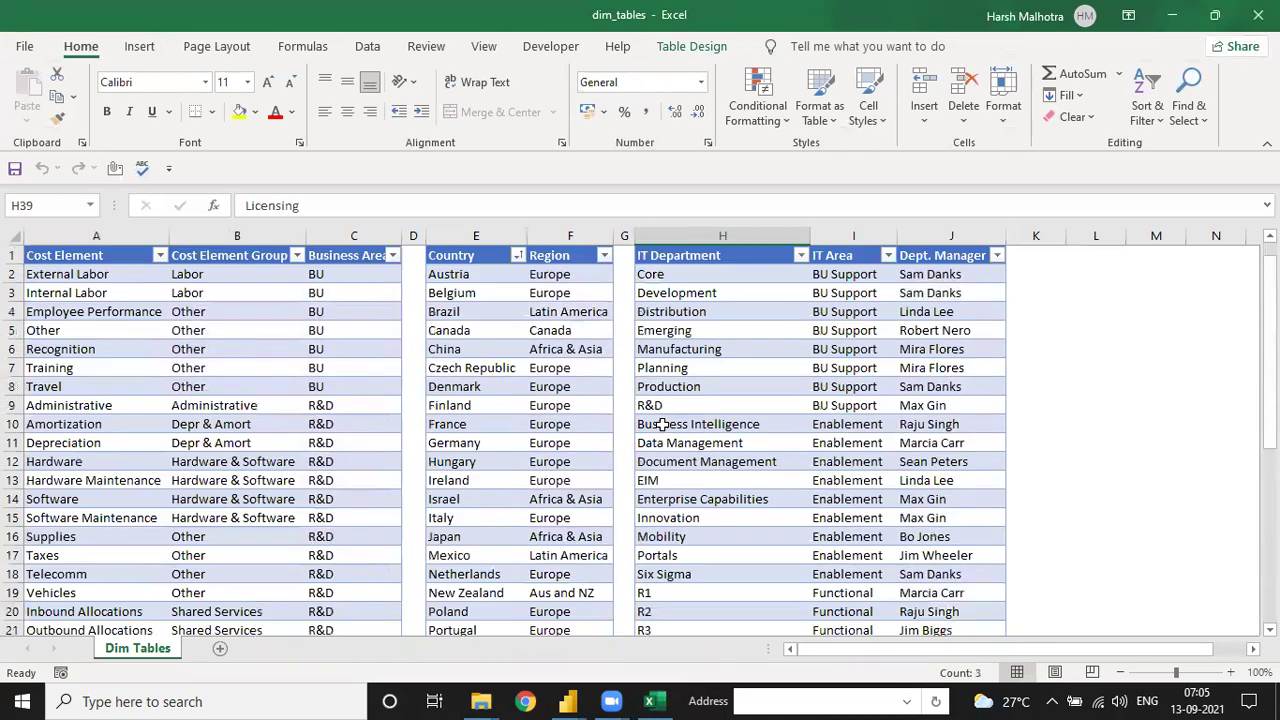
pyautogui.click(62, 255)
pyautogui.moveTo(62, 255); pyautogui.dragTo(330, 443)
pyautogui.click(330, 443)
pyautogui.click(388, 456)
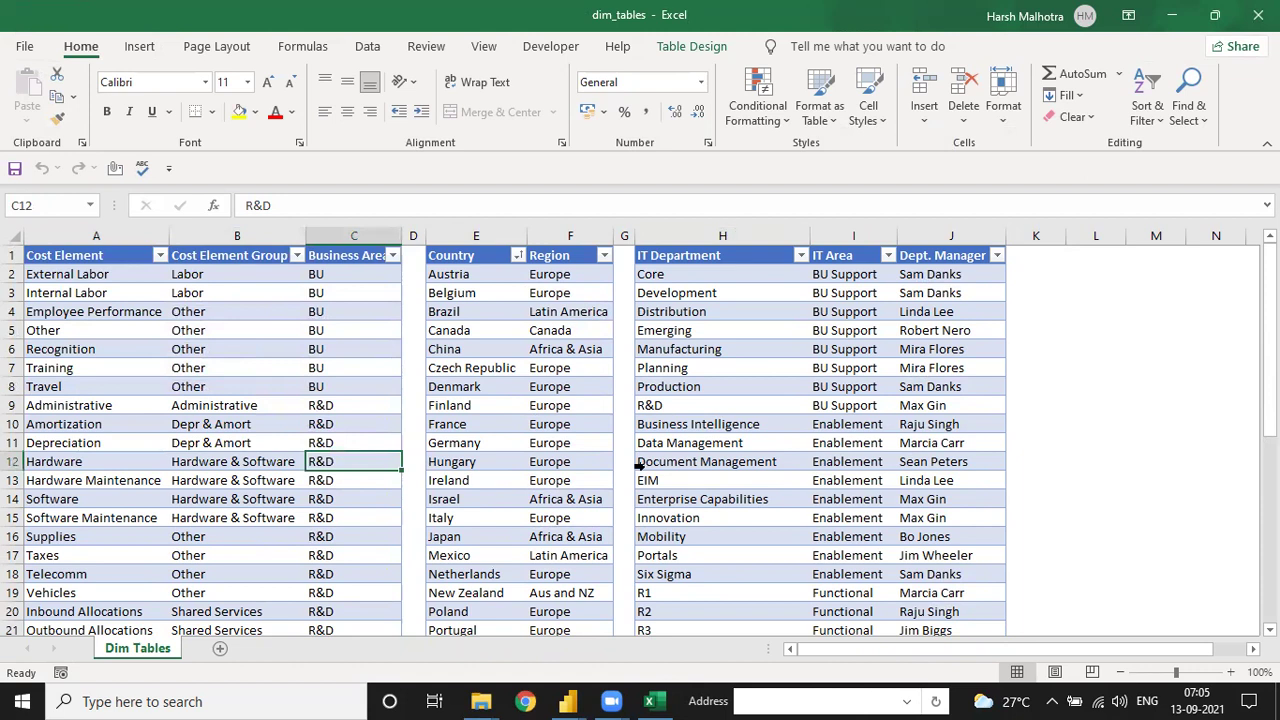
# Step: Switch to the Project-3 - IT Sector Project folder in File Explorer and locate the Budget and Forecast files
pyautogui.moveTo(480, 701)
pyautogui.click(390, 626)
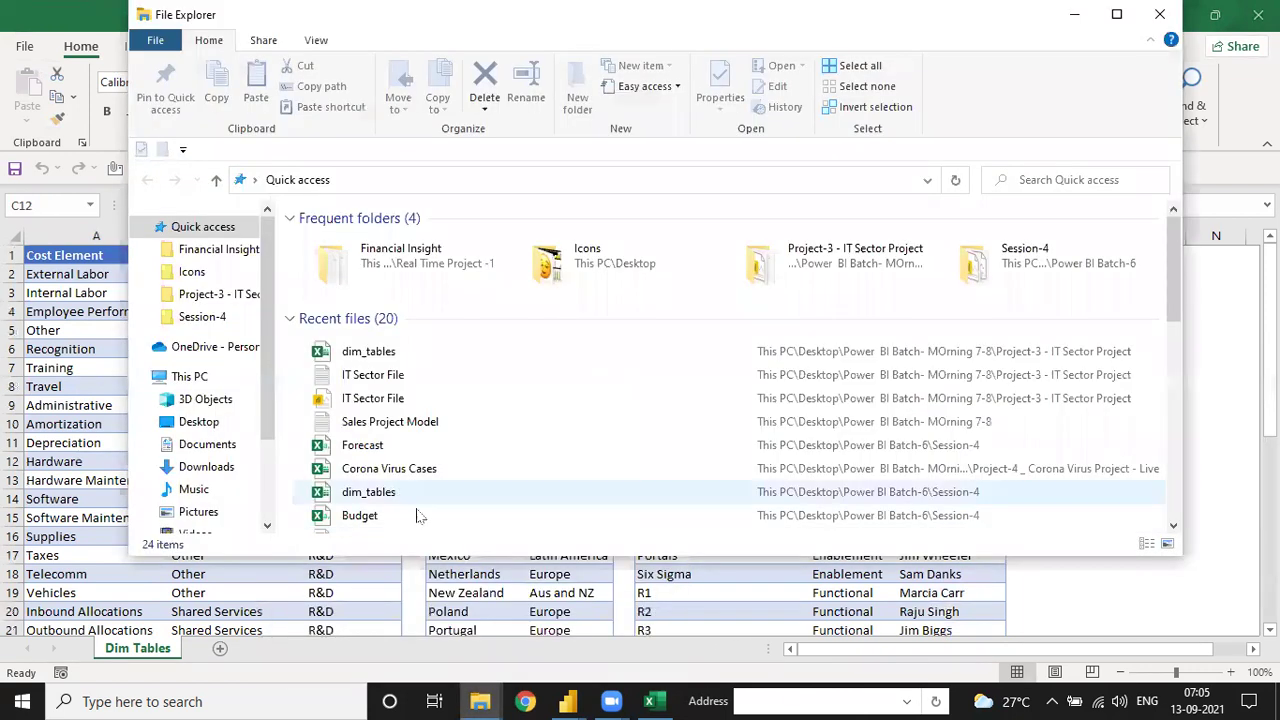
pyautogui.click(580, 563)
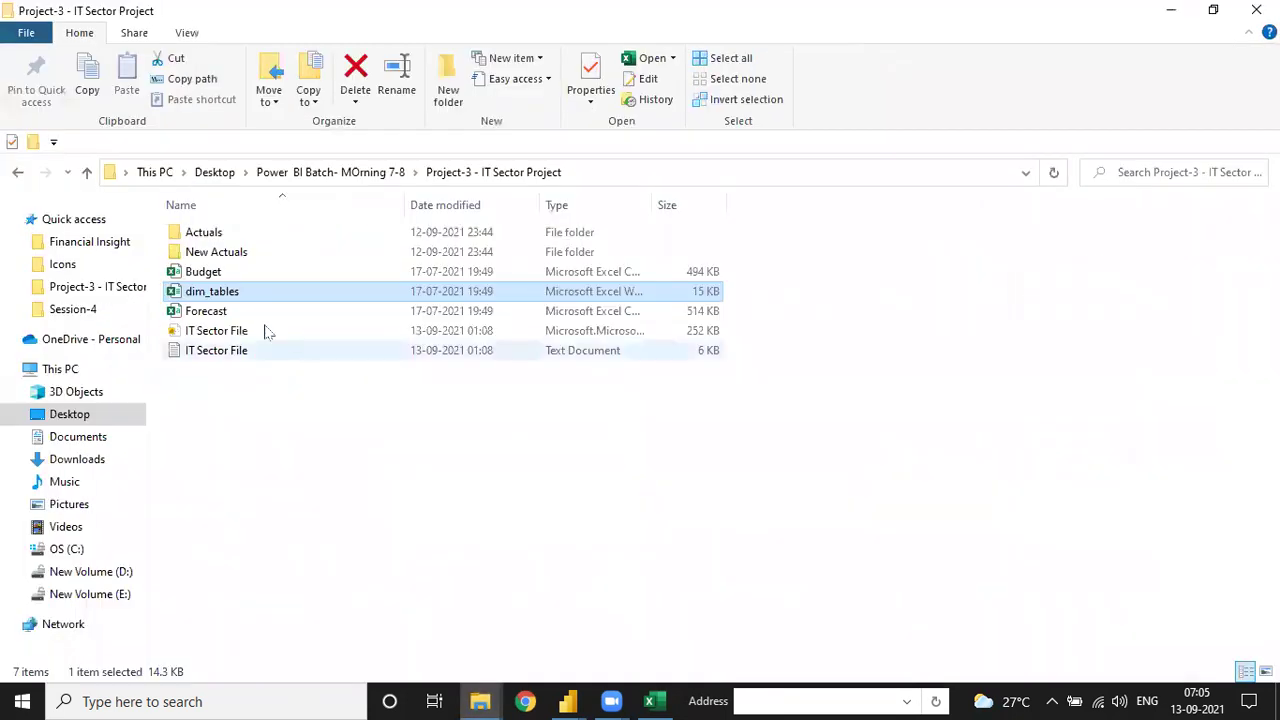
pyautogui.click(205, 272)
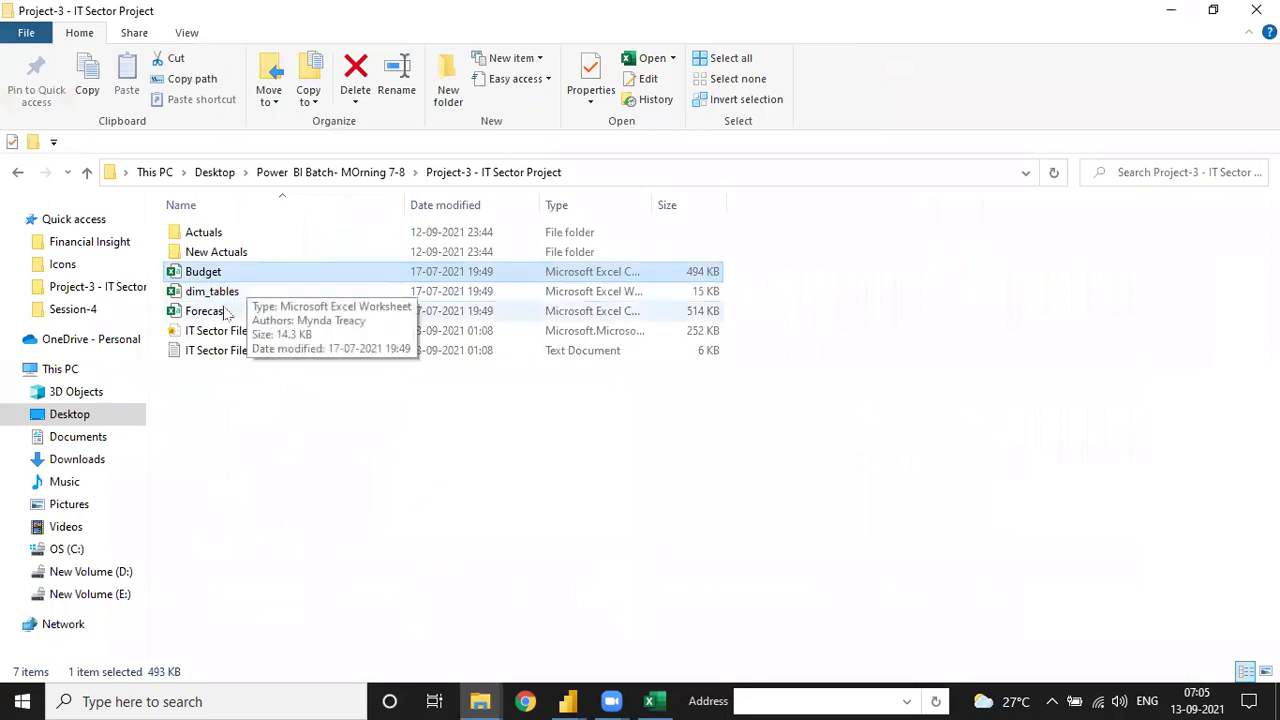
pyautogui.click(235, 312)
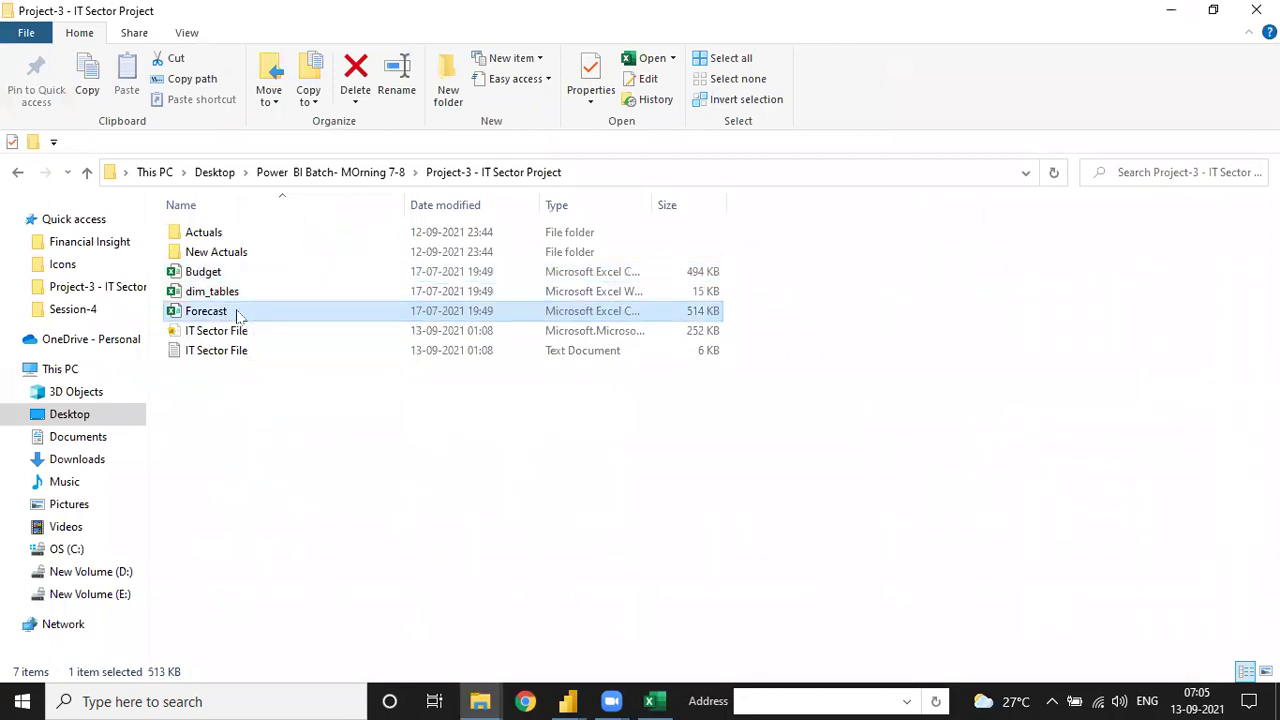
# Step: Look through the monthly files in the Actuals and New Actuals folders and return to the project folder
pyautogui.click(213, 234)
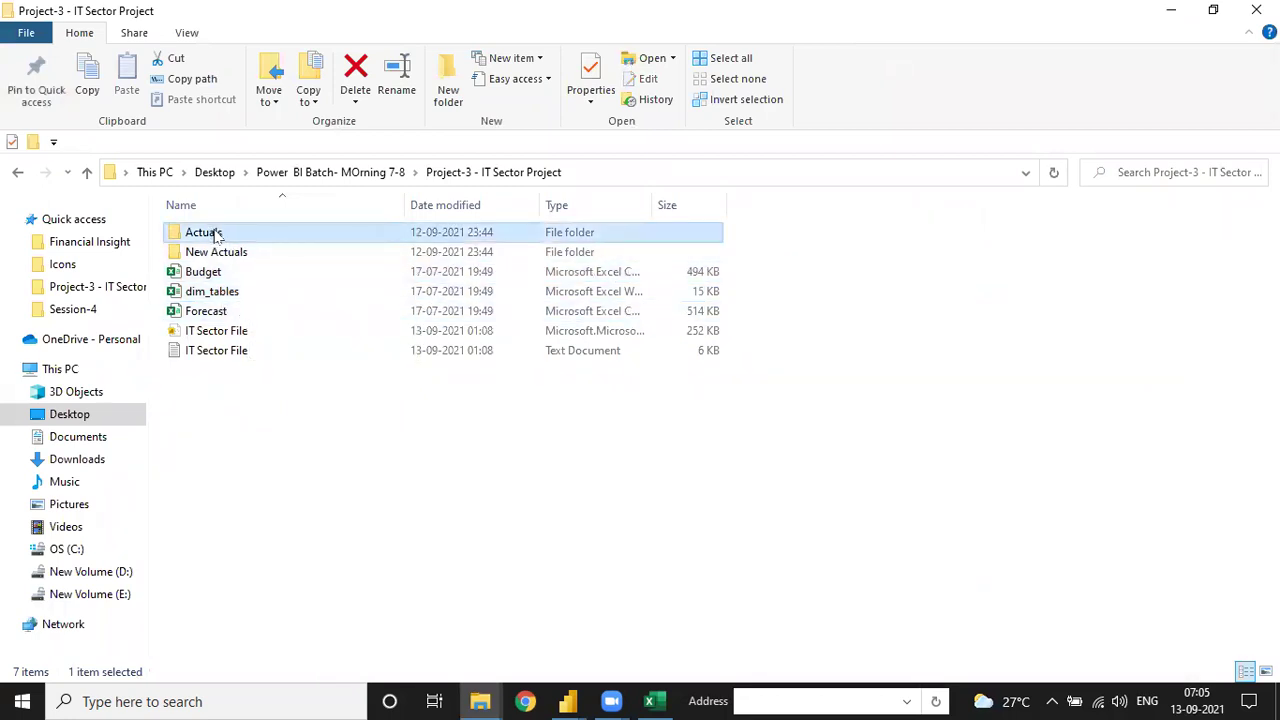
pyautogui.doubleClick(216, 234)
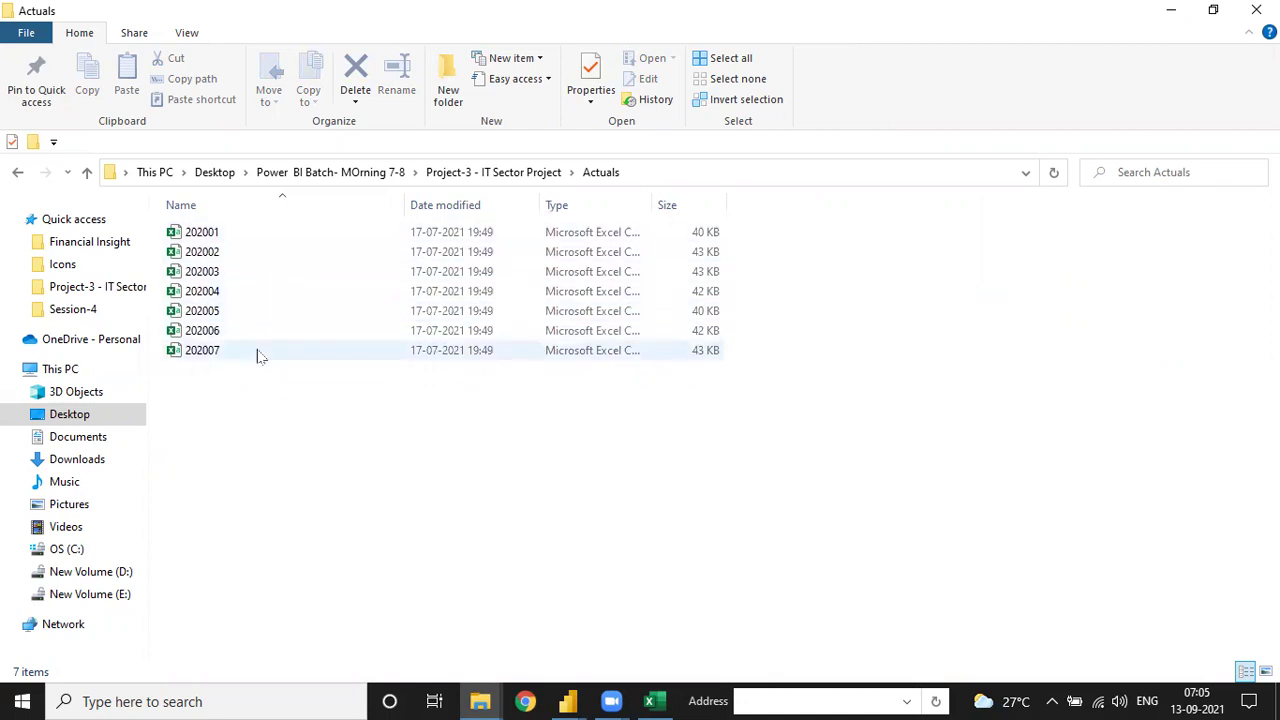
pyautogui.click(17, 172)
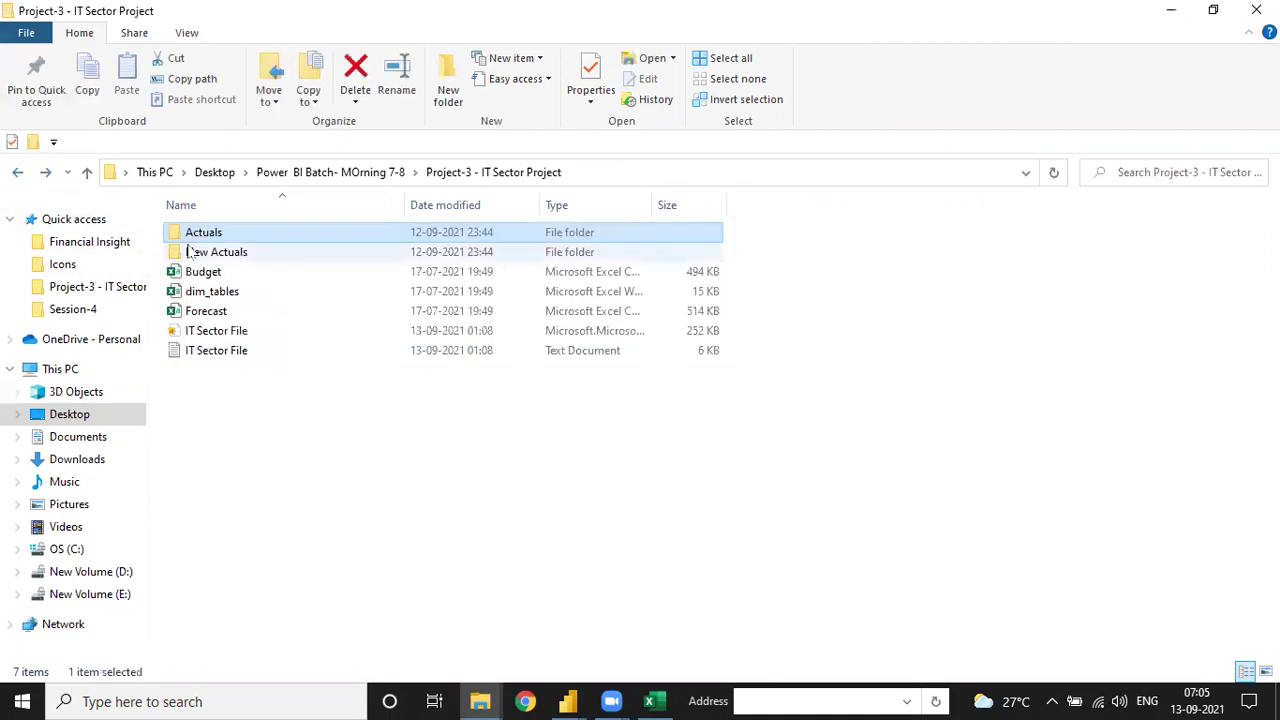
pyautogui.click(220, 256)
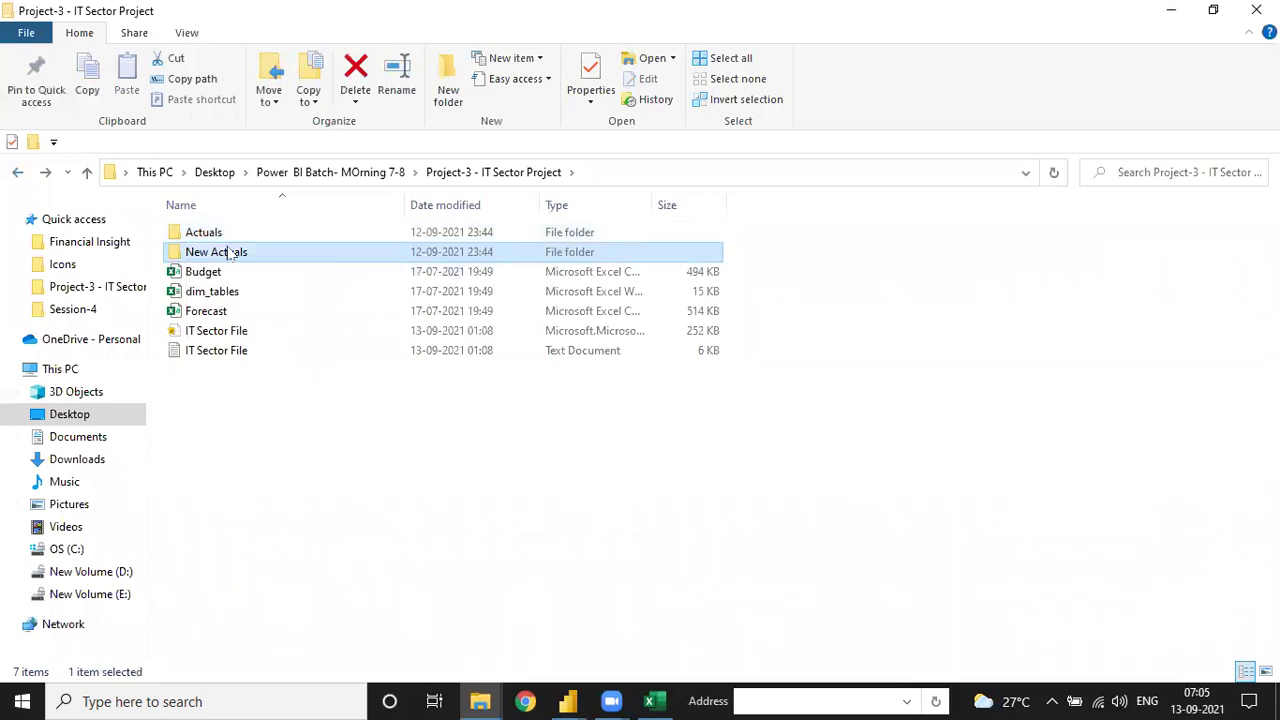
pyautogui.doubleClick(228, 254)
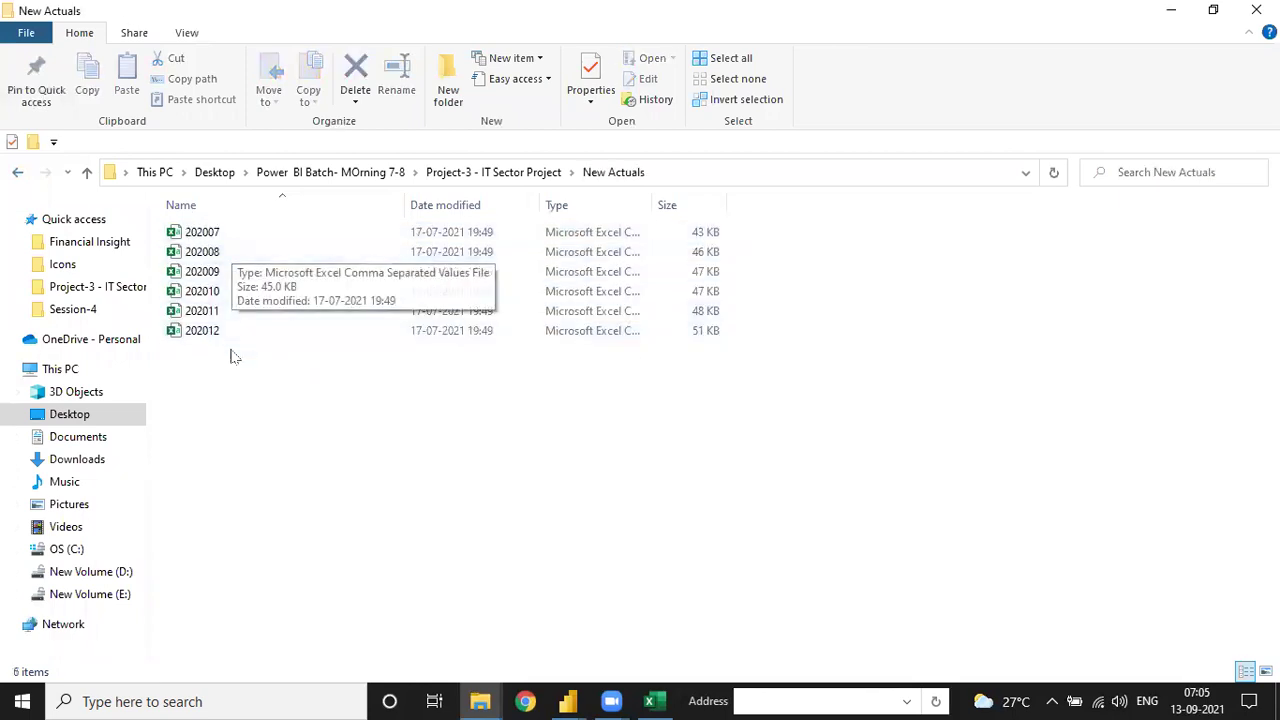
pyautogui.click(17, 172)
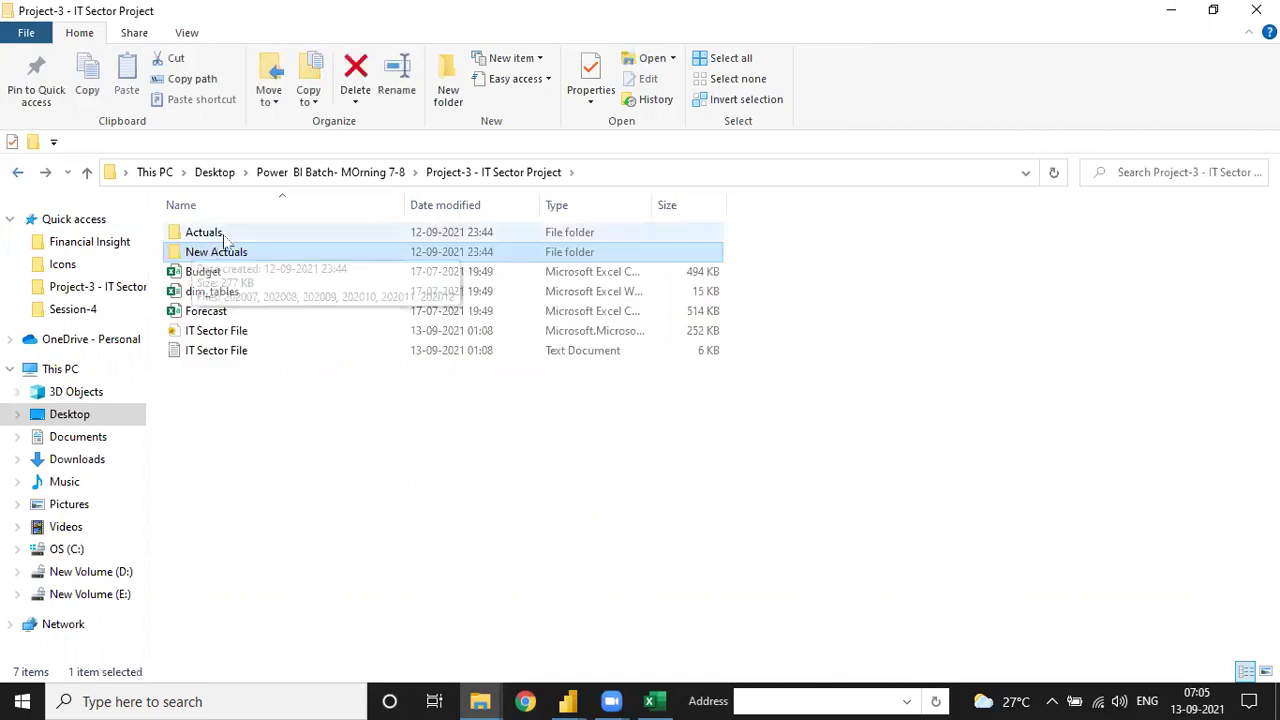
# Step: Check the Actuals folder's contents again, go back to the project folder and select the Budget file
pyautogui.click(228, 234)
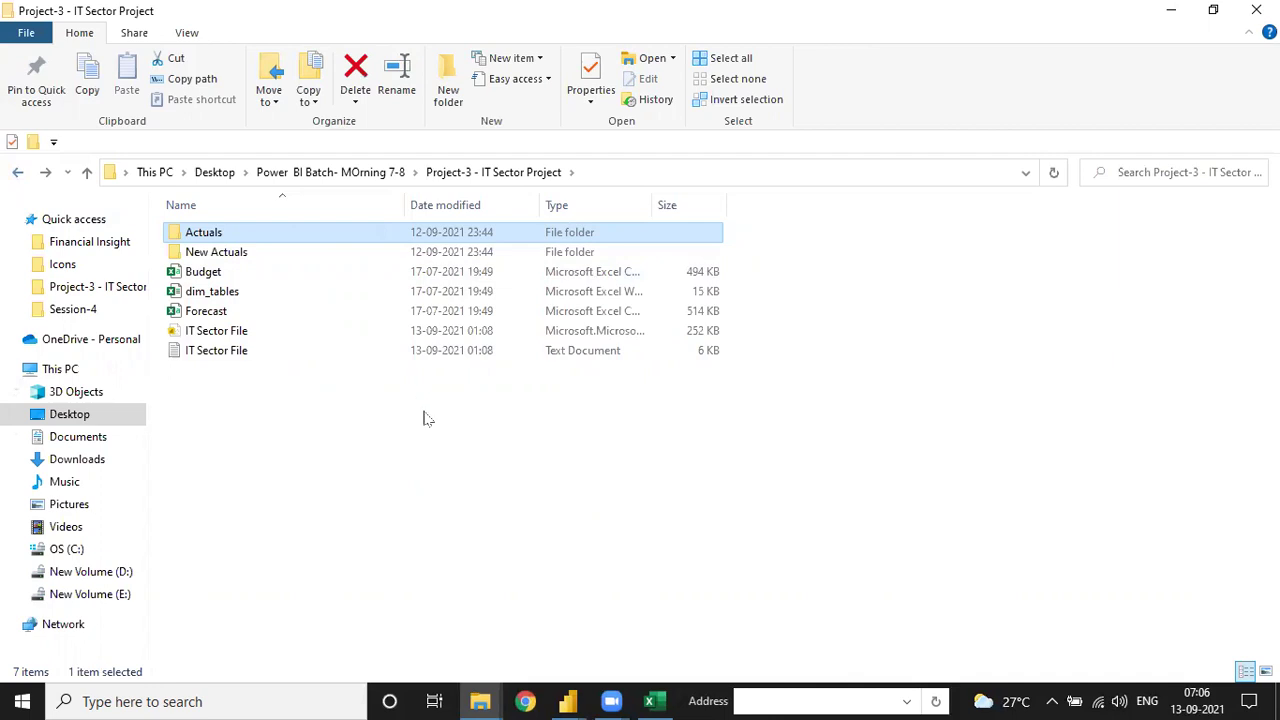
pyautogui.doubleClick(245, 232)
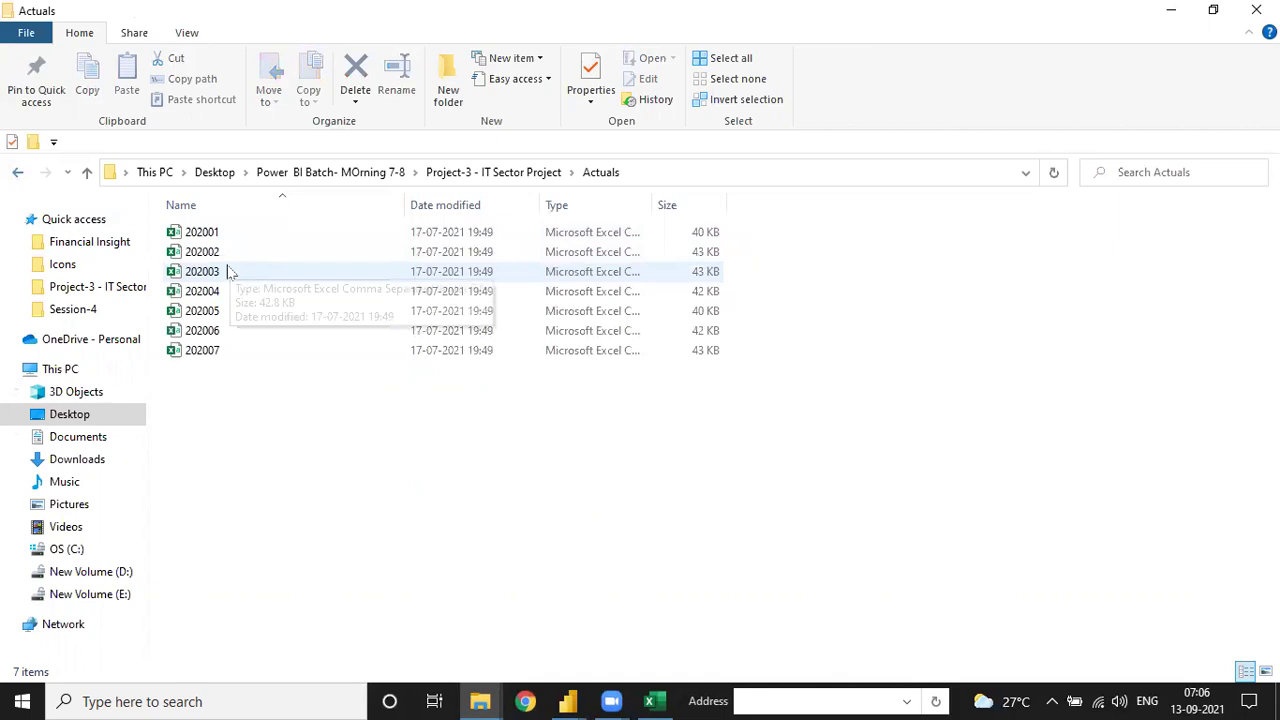
pyautogui.click(17, 173)
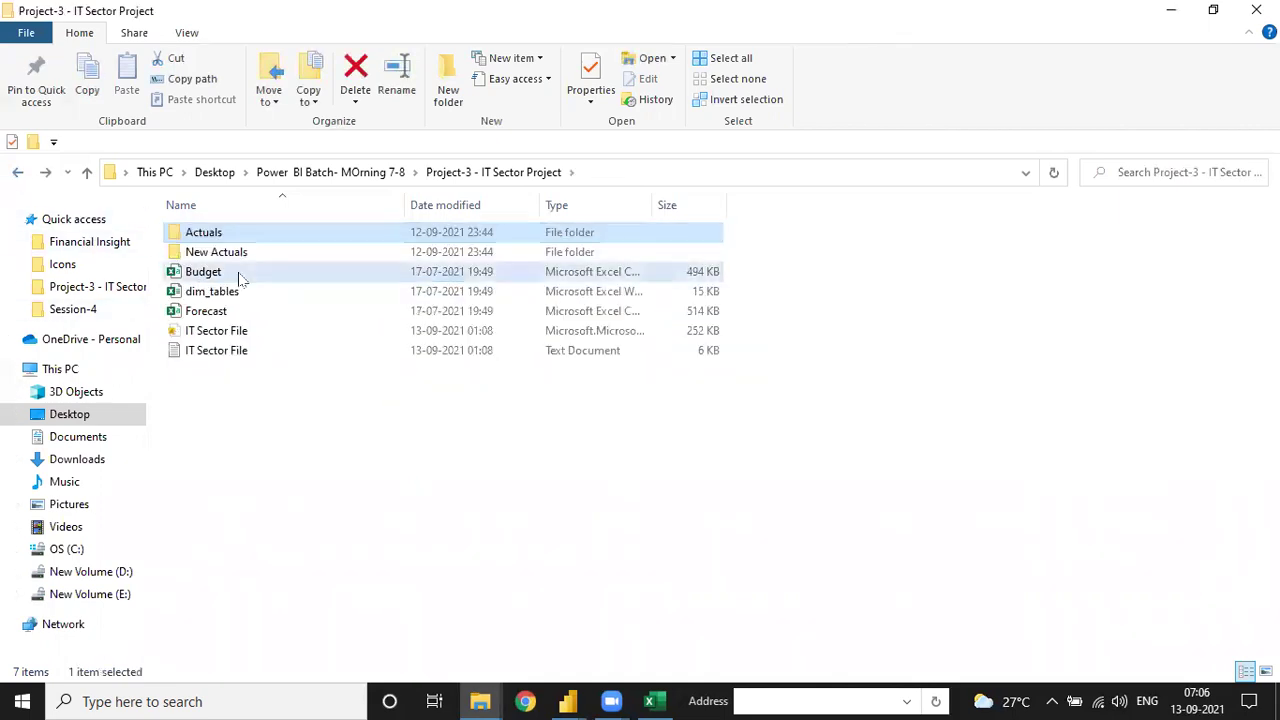
pyautogui.click(243, 276)
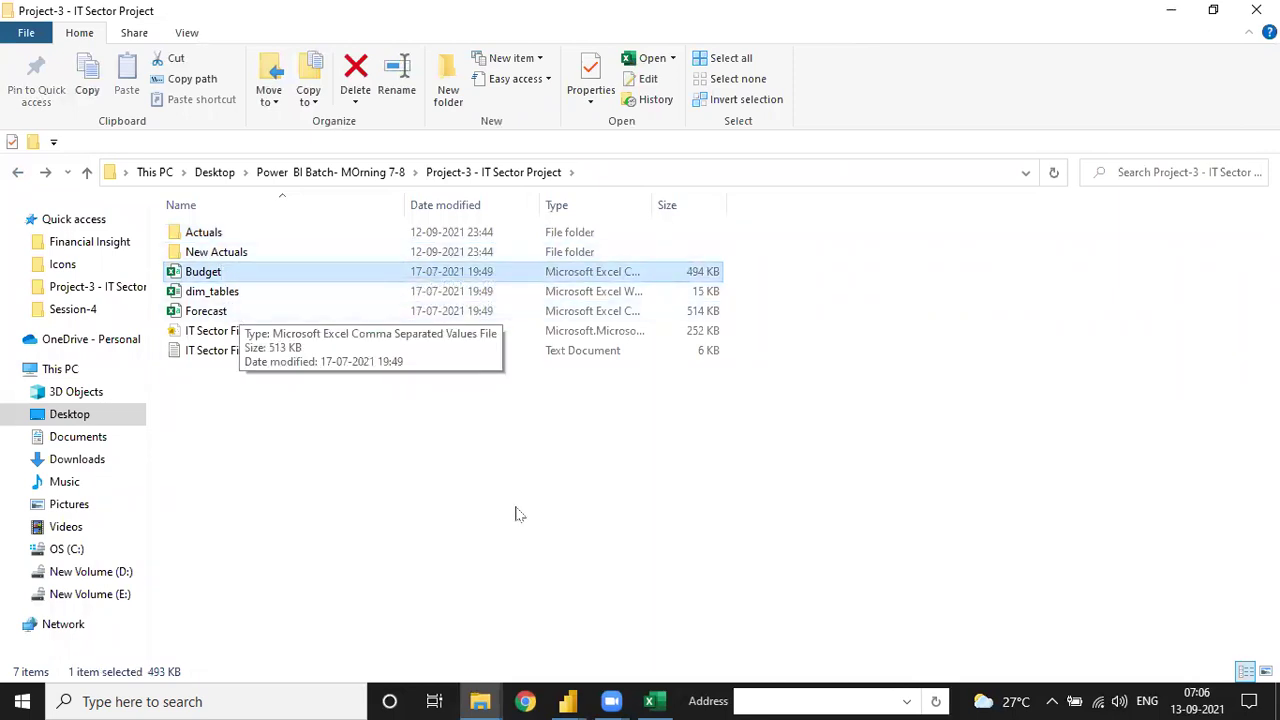
# Step: Switch to the untitled report in Power BI Desktop and open the Power Query Editor
pyautogui.moveTo(567, 701)
pyautogui.click(648, 648)
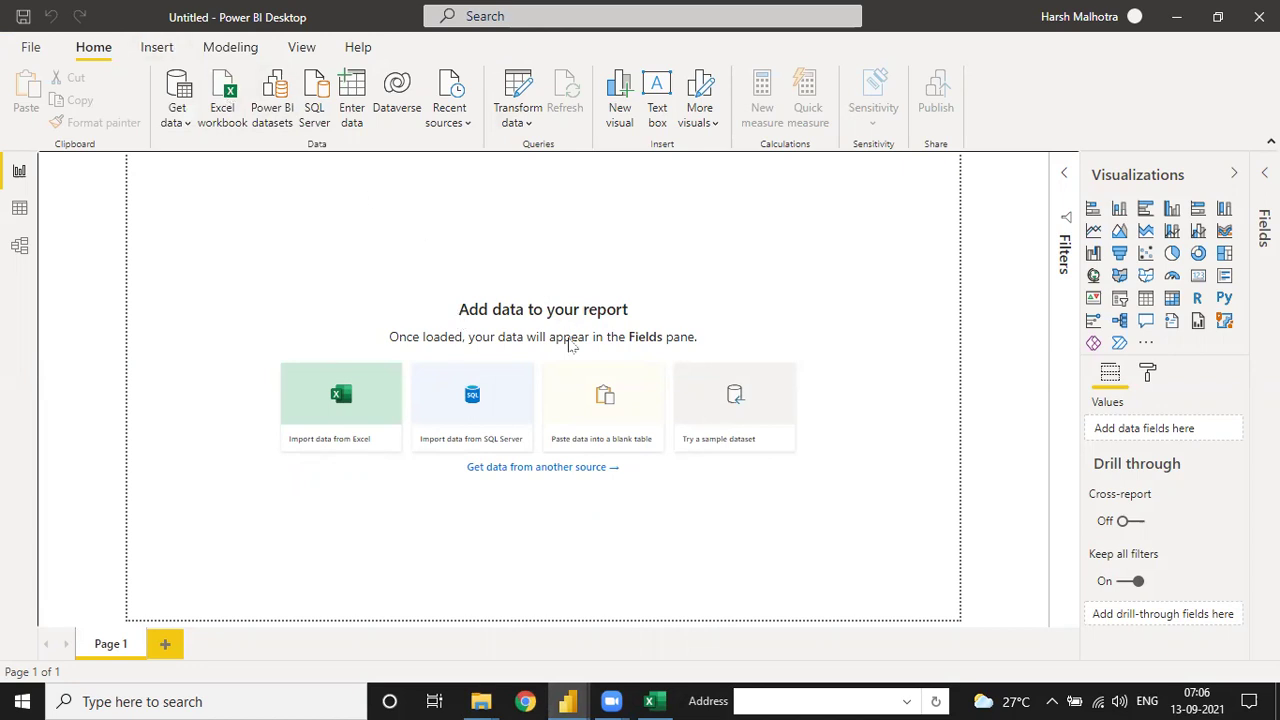
pyautogui.click(515, 120)
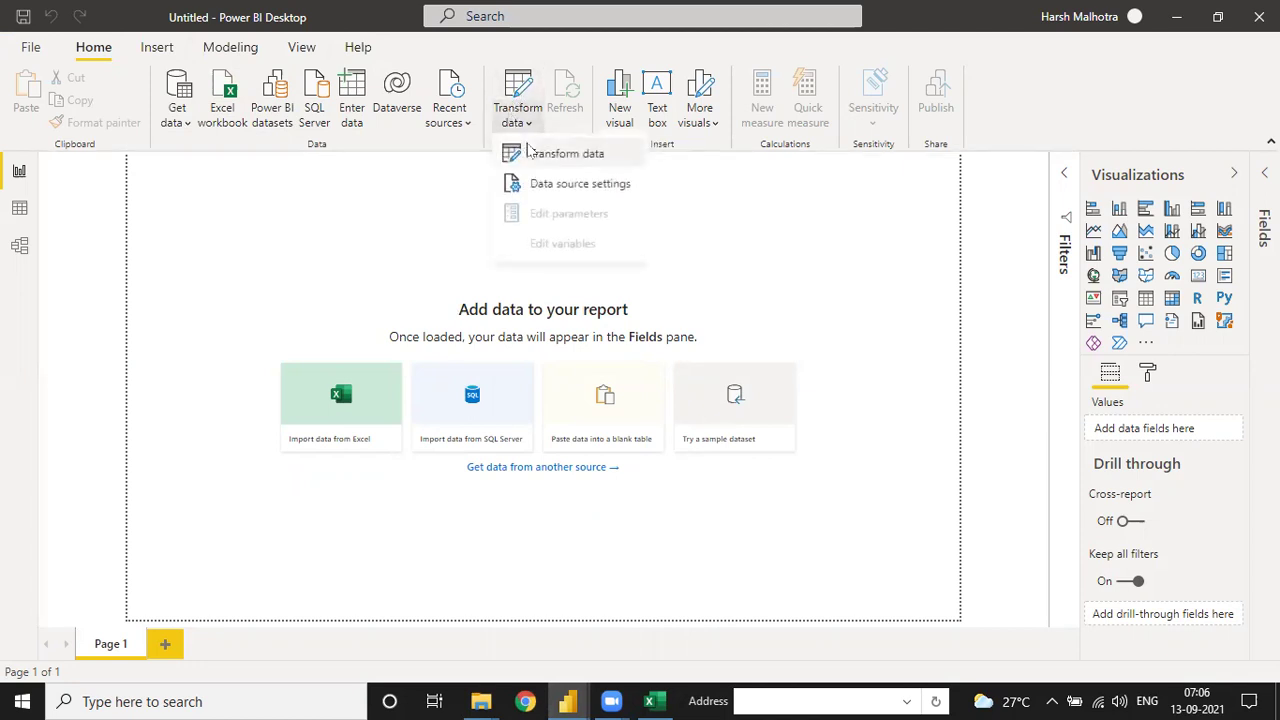
pyautogui.click(530, 152)
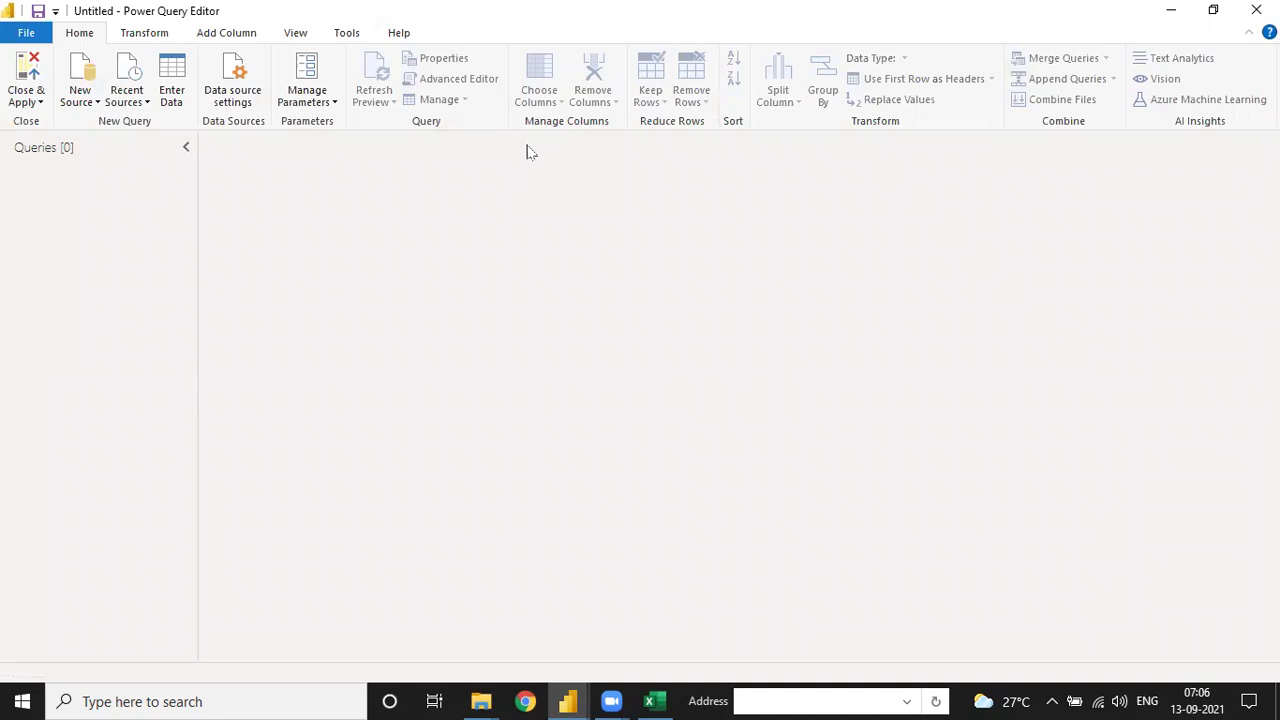
# Step: Connect to dim_tables from the desktop's Project-3 - IT Sector Project folder as a new Excel workbook source
pyautogui.click(75, 97)
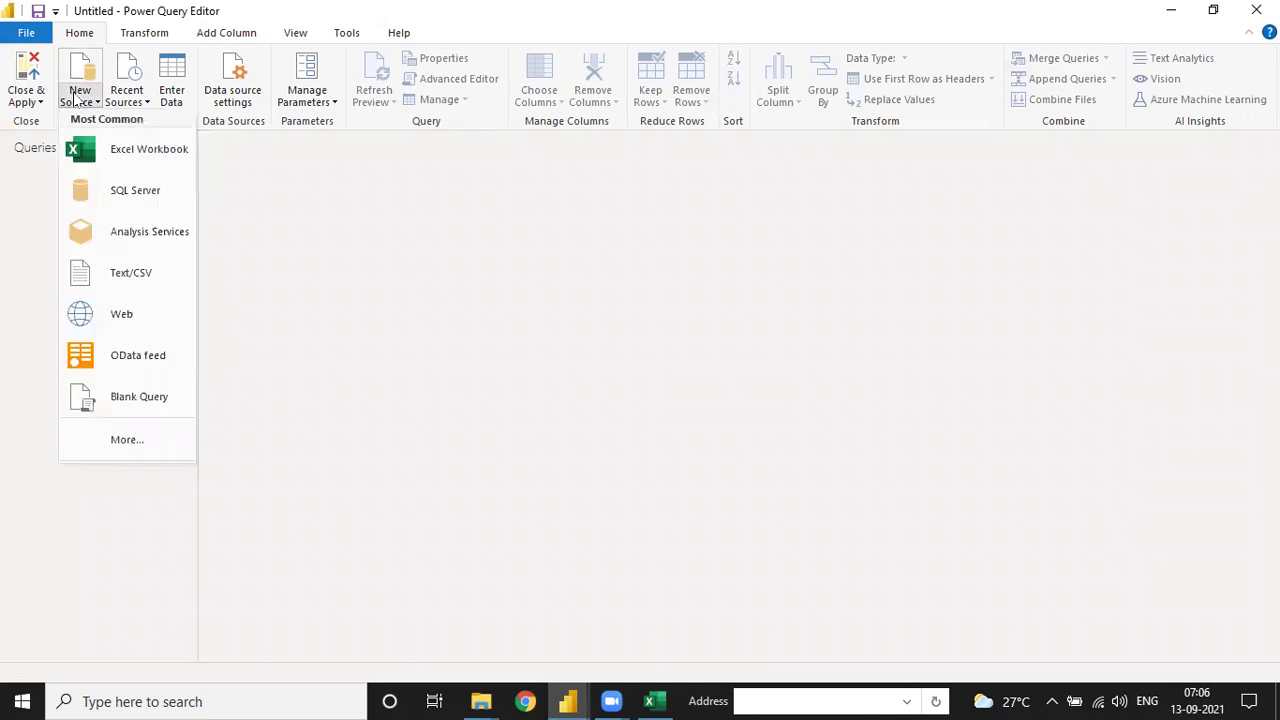
pyautogui.click(127, 153)
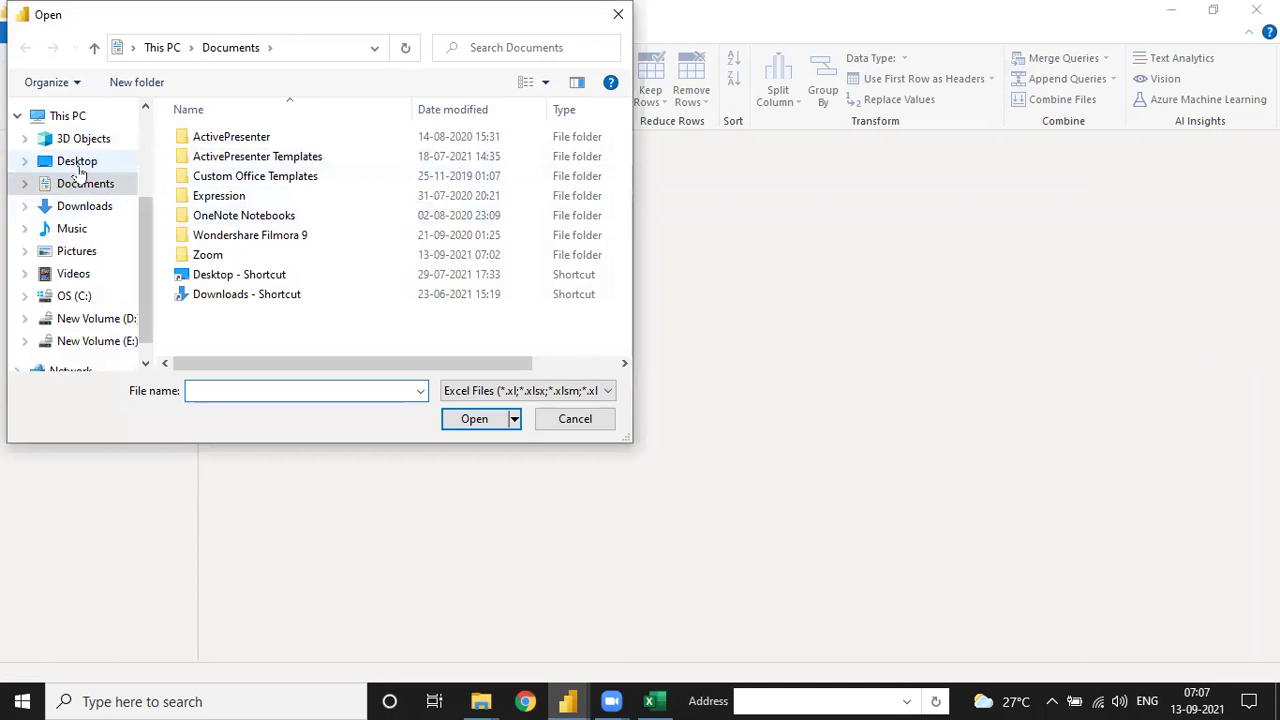
pyautogui.click(78, 163)
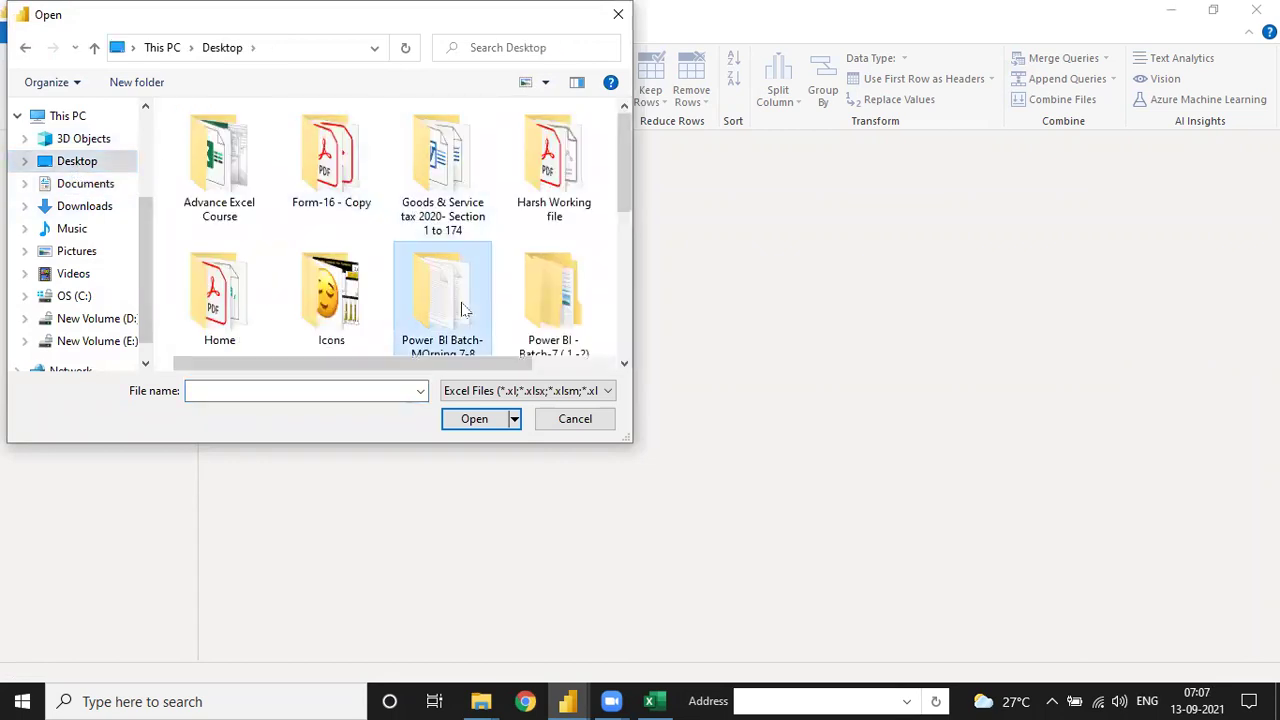
pyautogui.doubleClick(462, 310)
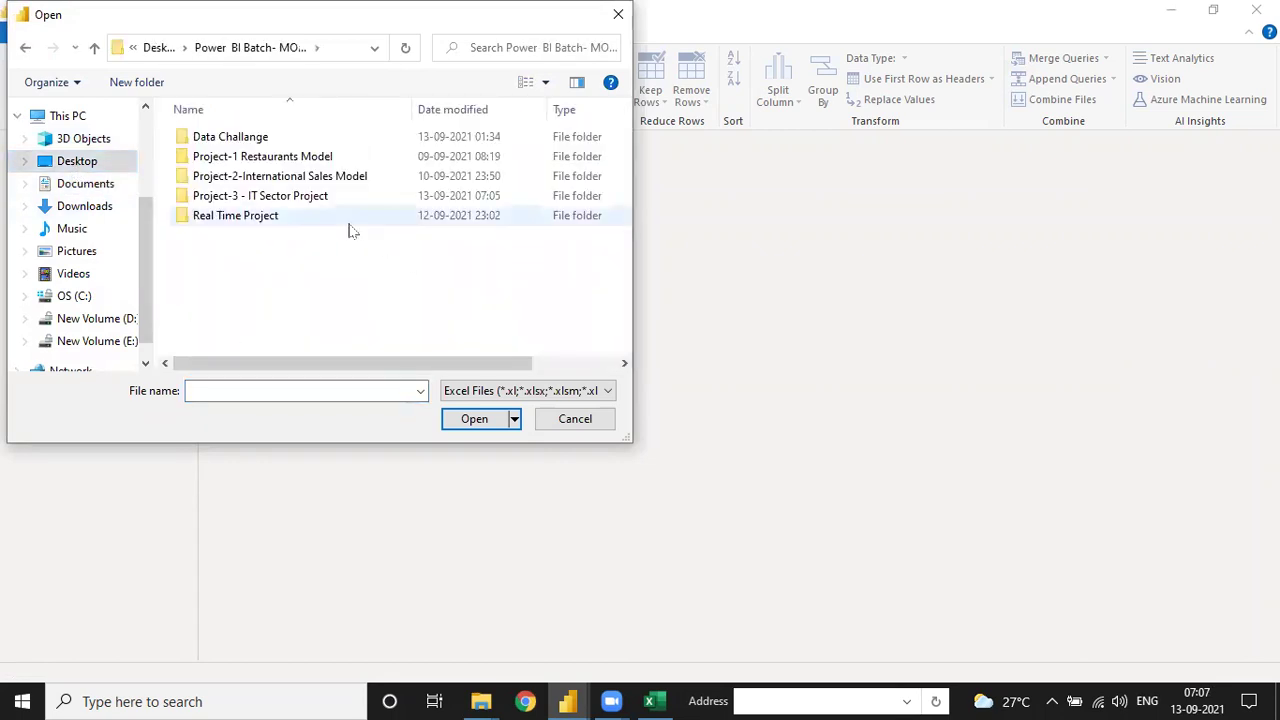
pyautogui.doubleClick(256, 197)
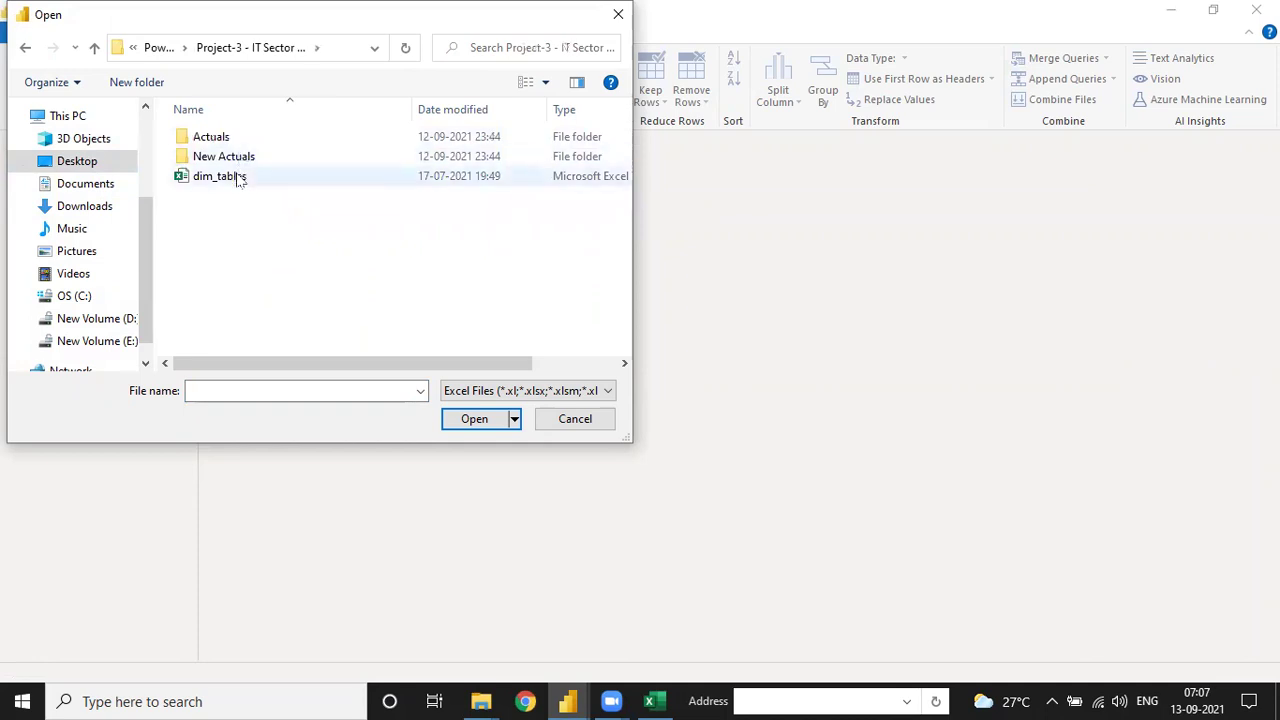
pyautogui.click(238, 177)
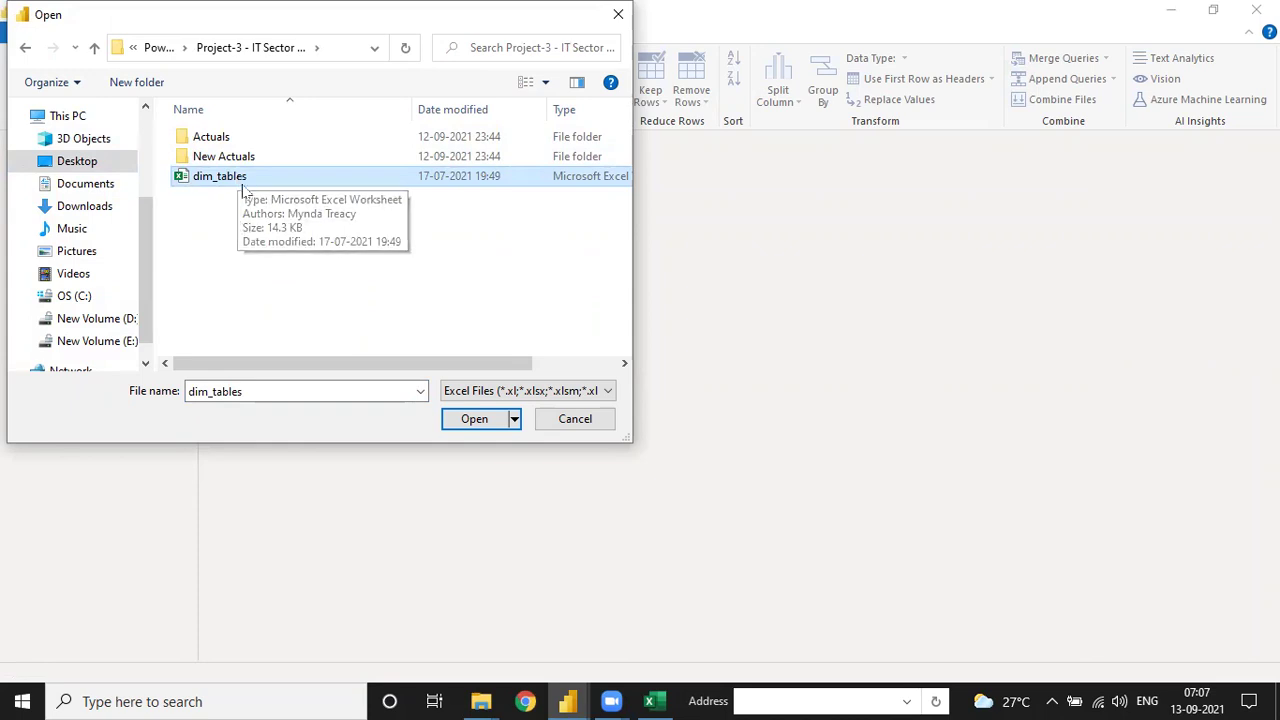
pyautogui.click(469, 421)
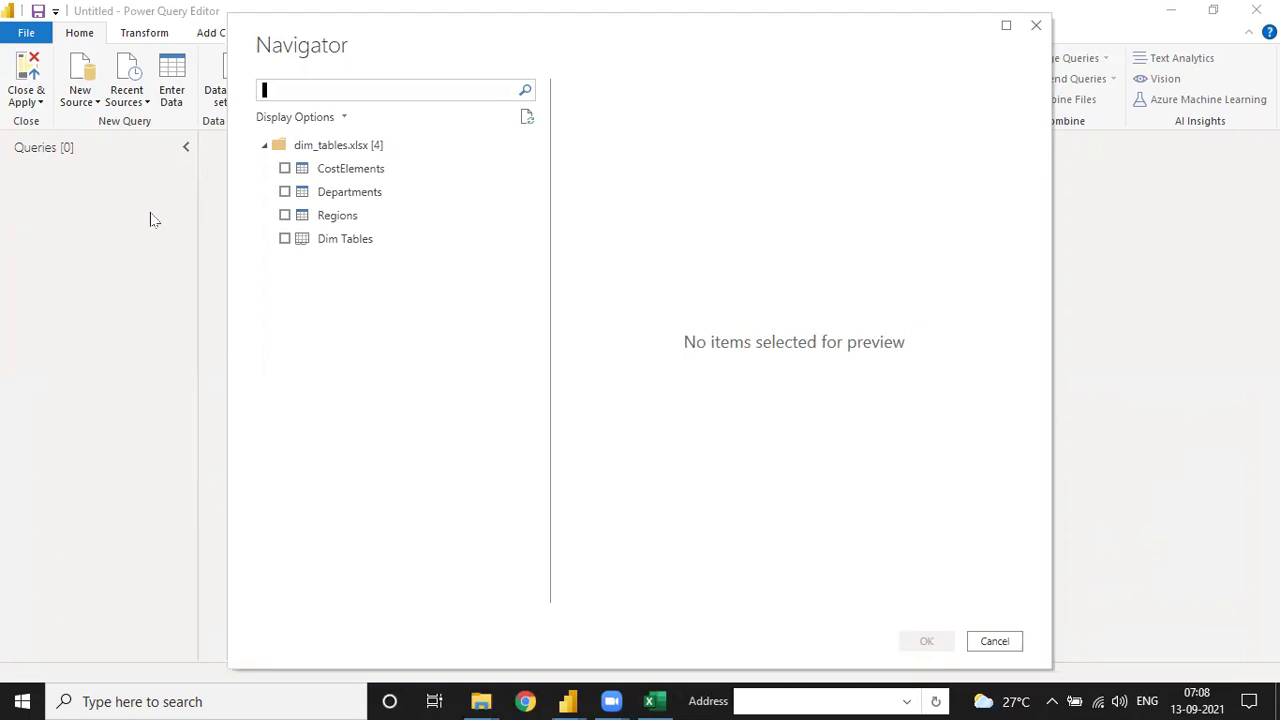
# Step: Preview and select the CostElements, Departments and Regions tables from dim_tables.xlsx, and load them as queries
pyautogui.click(284, 170)
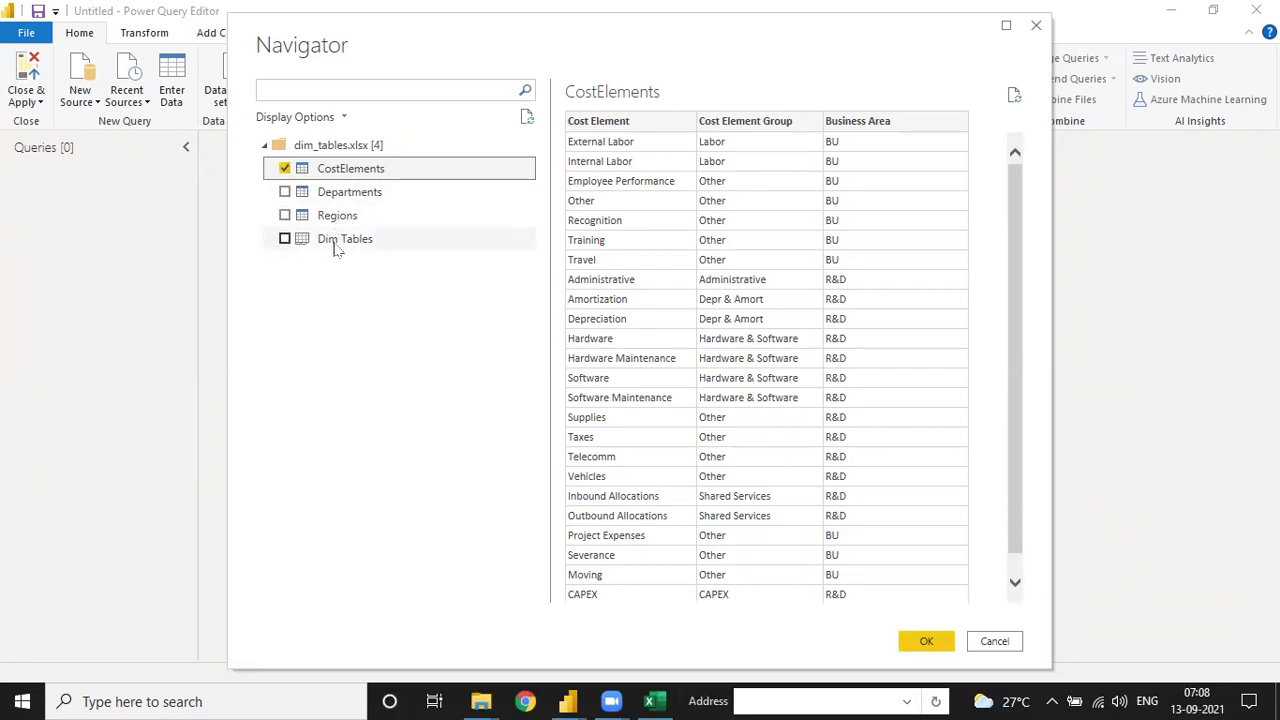
pyautogui.click(285, 192)
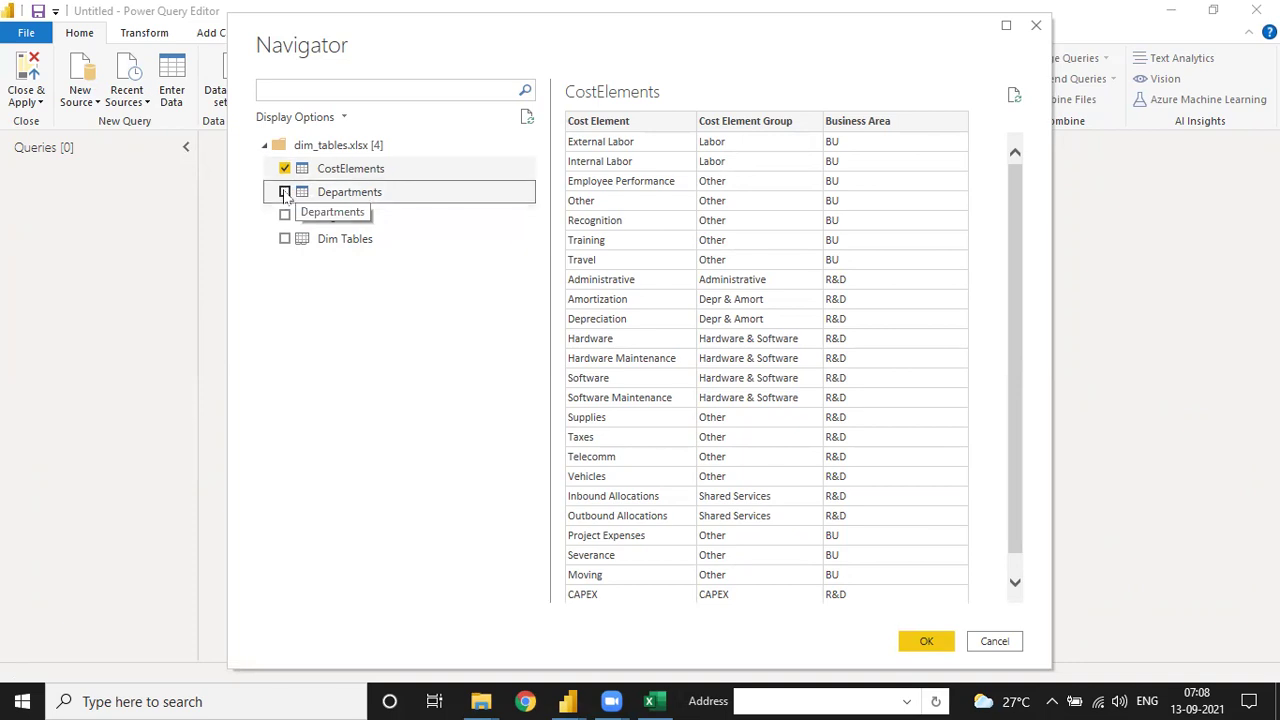
pyautogui.click(276, 218)
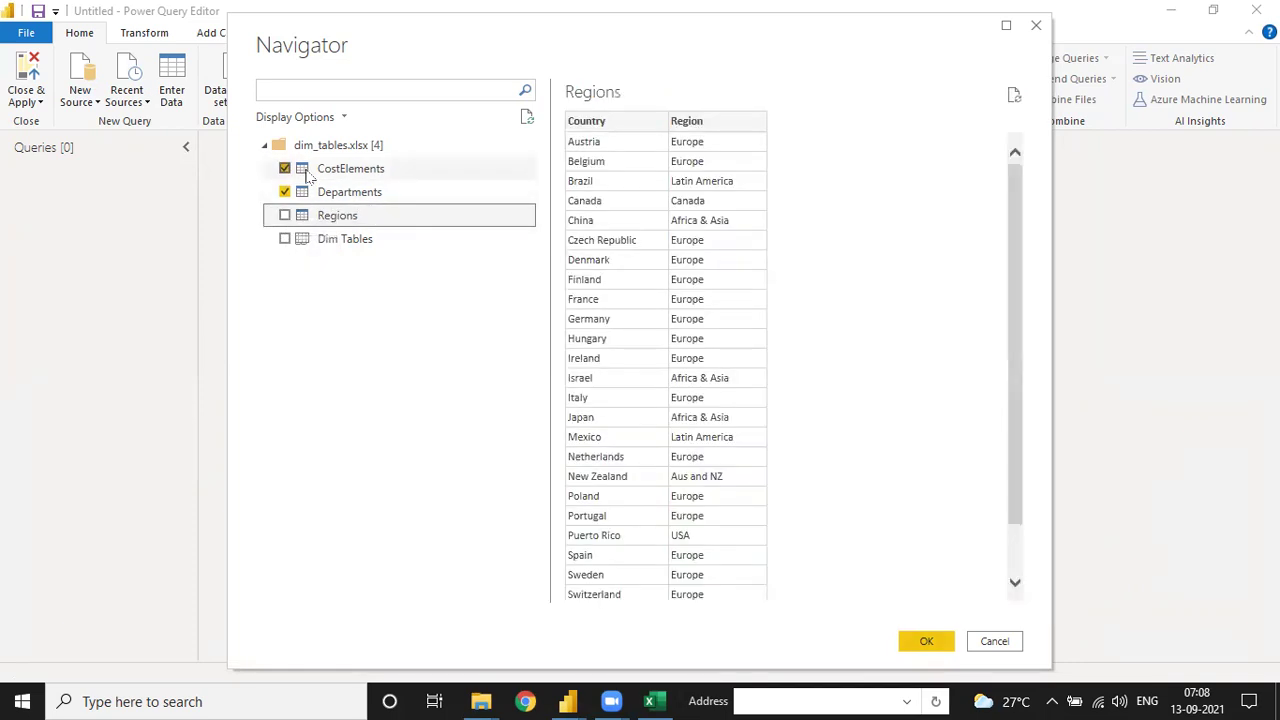
pyautogui.click(362, 171)
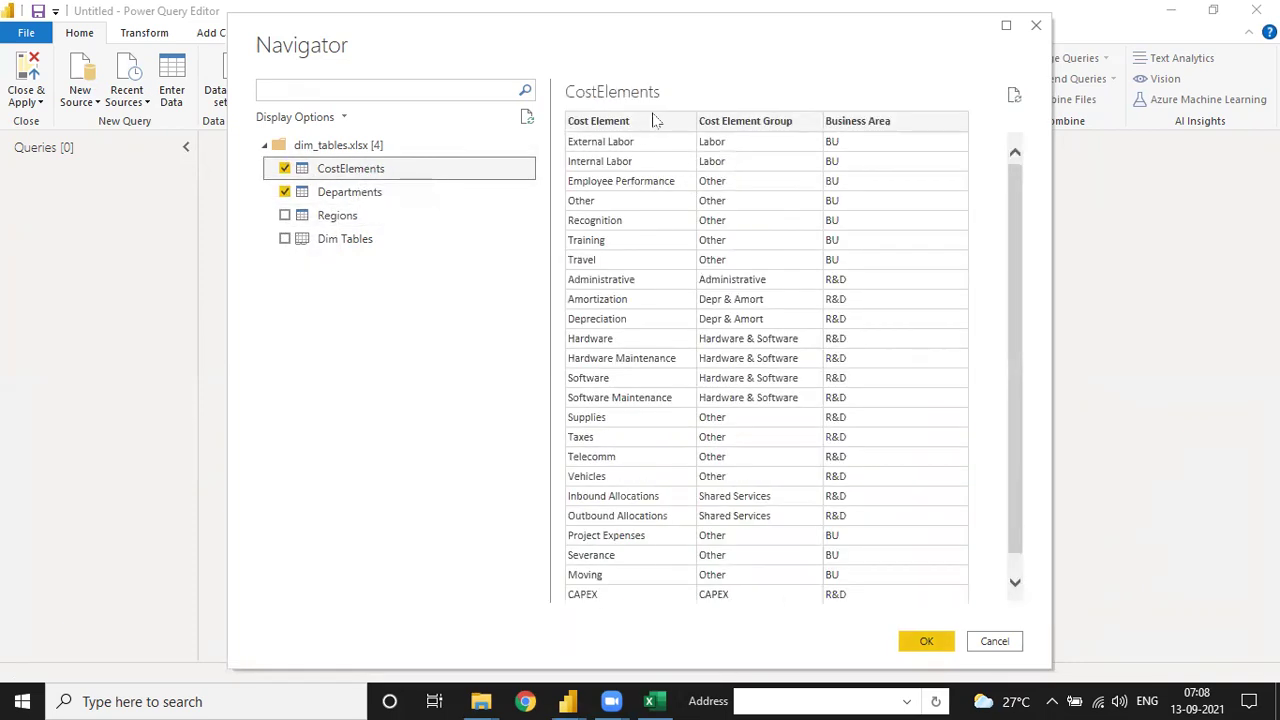
pyautogui.click(425, 195)
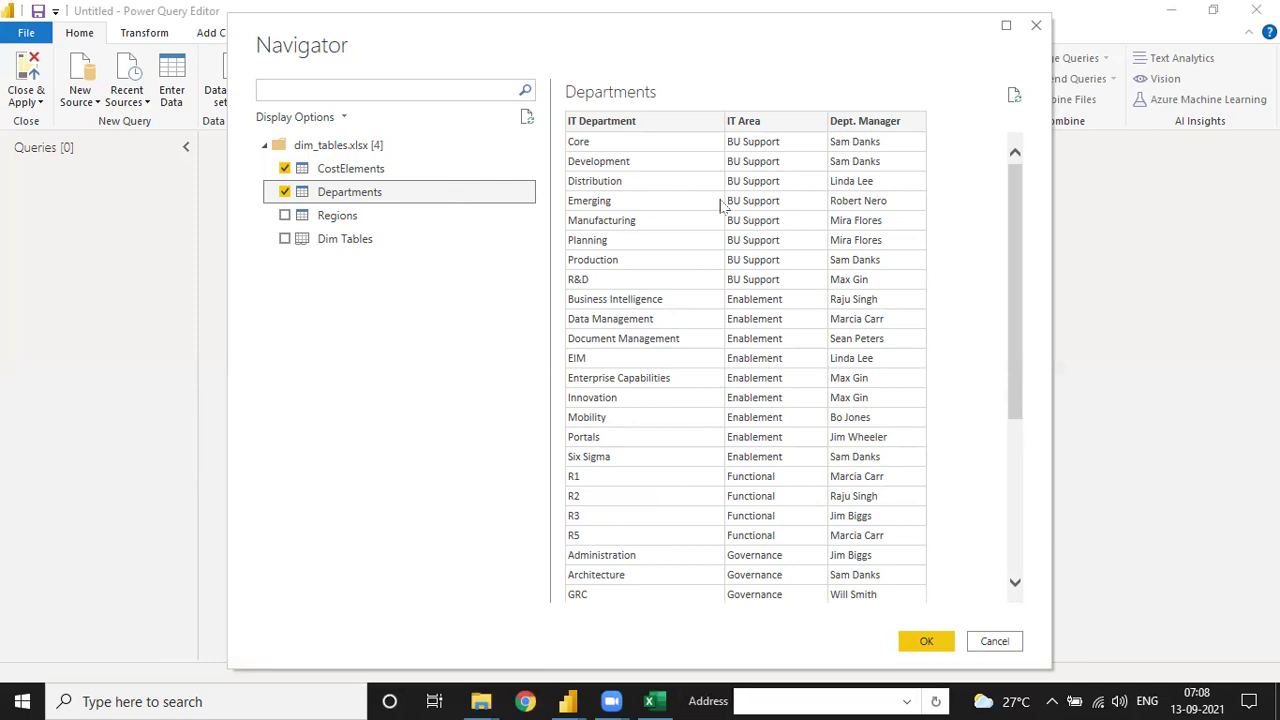
pyautogui.click(383, 218)
pyautogui.click(285, 215)
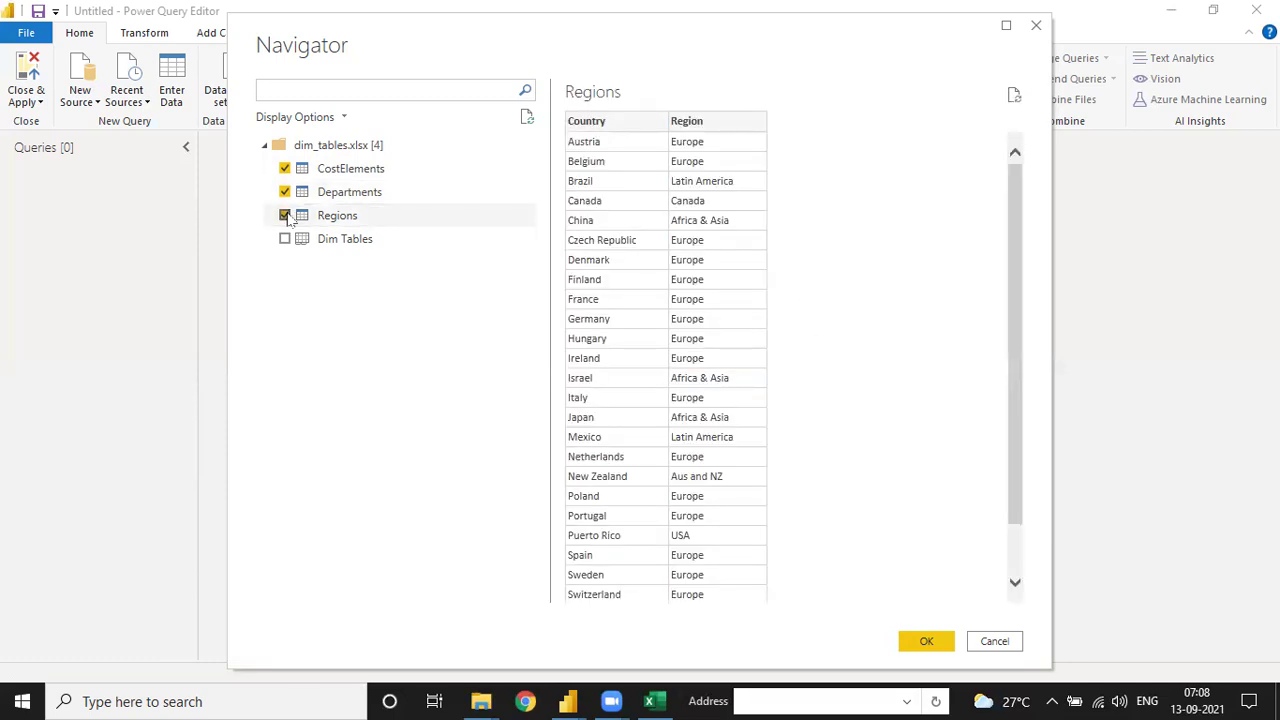
pyautogui.click(926, 640)
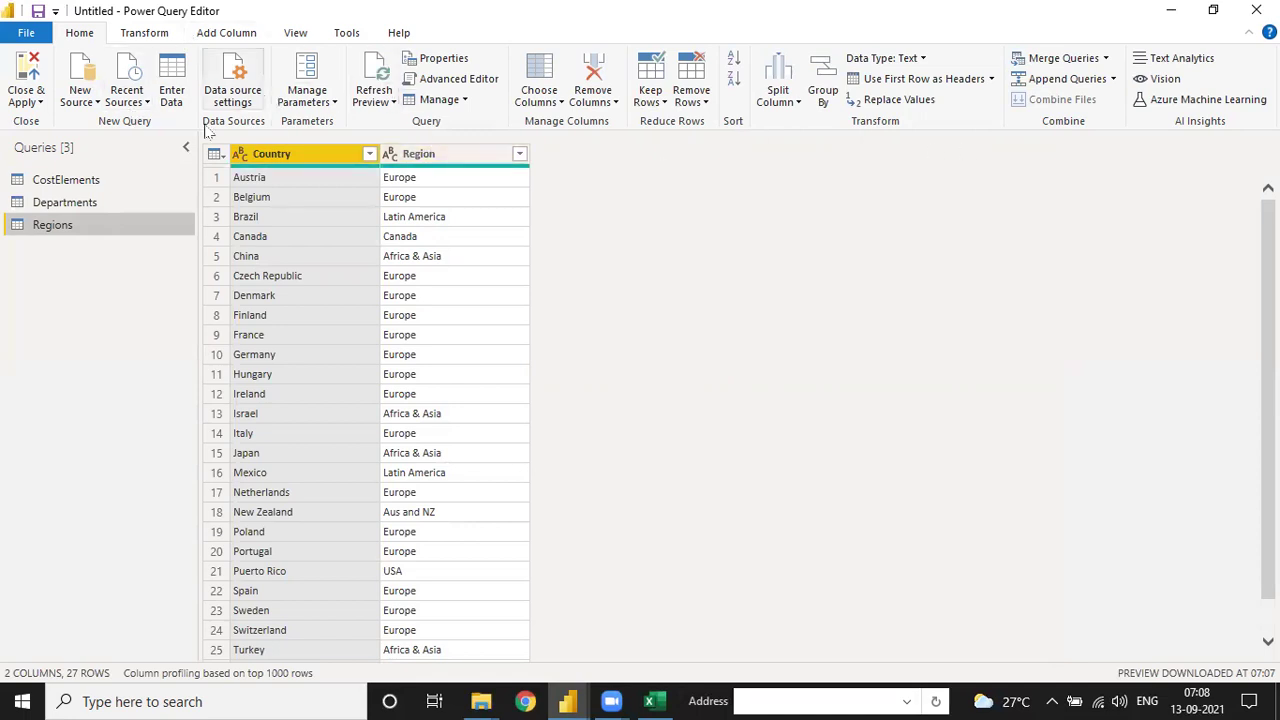
# Step: Look through the loaded CostElements, Departments and Regions queries
pyautogui.click(96, 188)
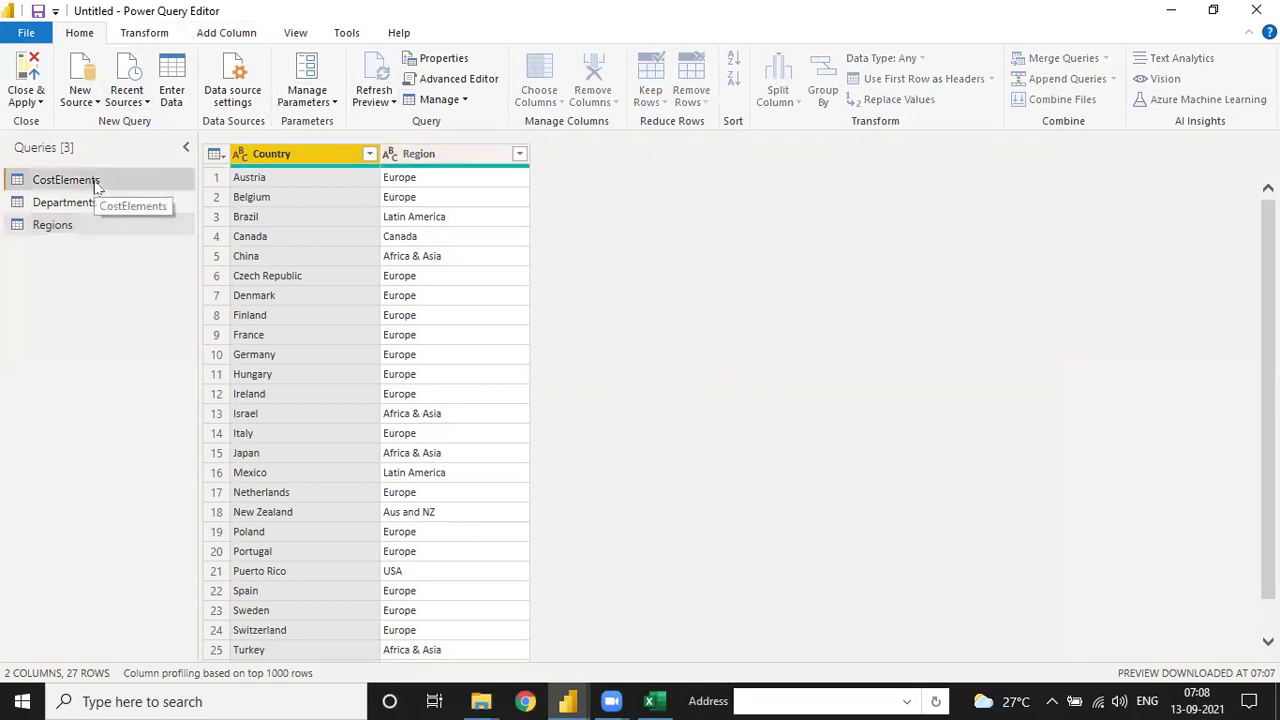
pyautogui.click(124, 210)
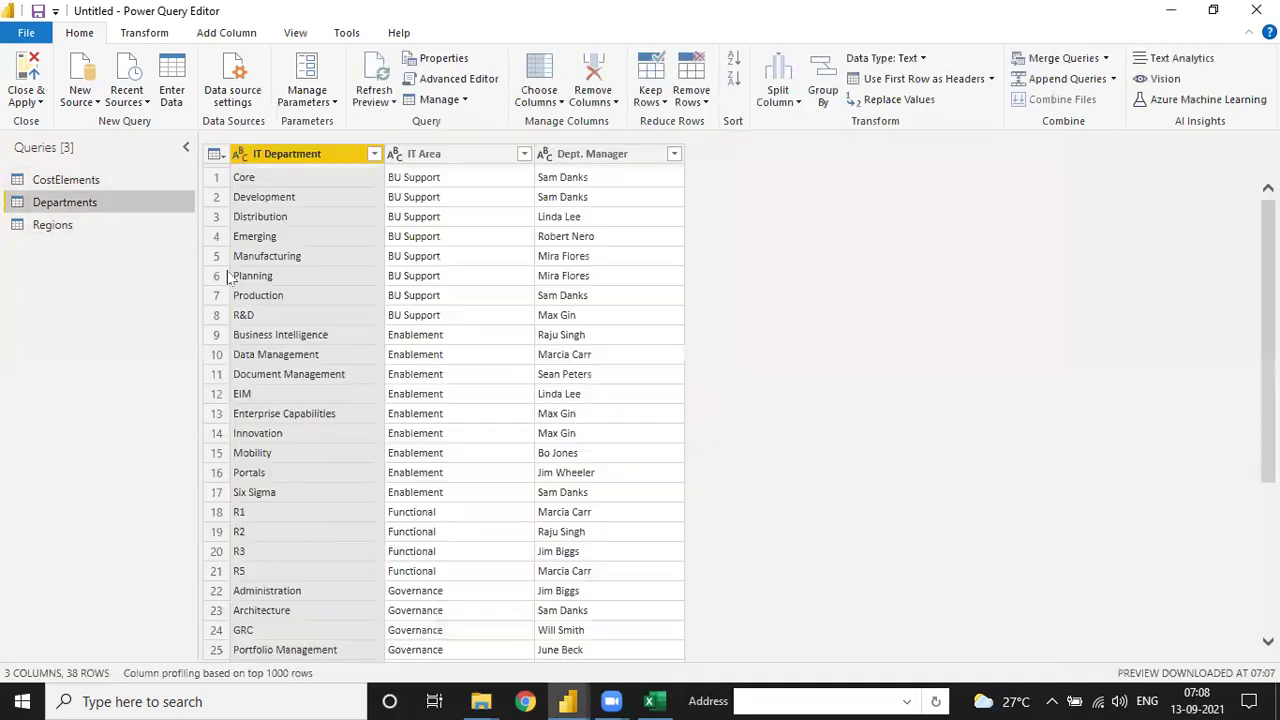
pyautogui.click(115, 234)
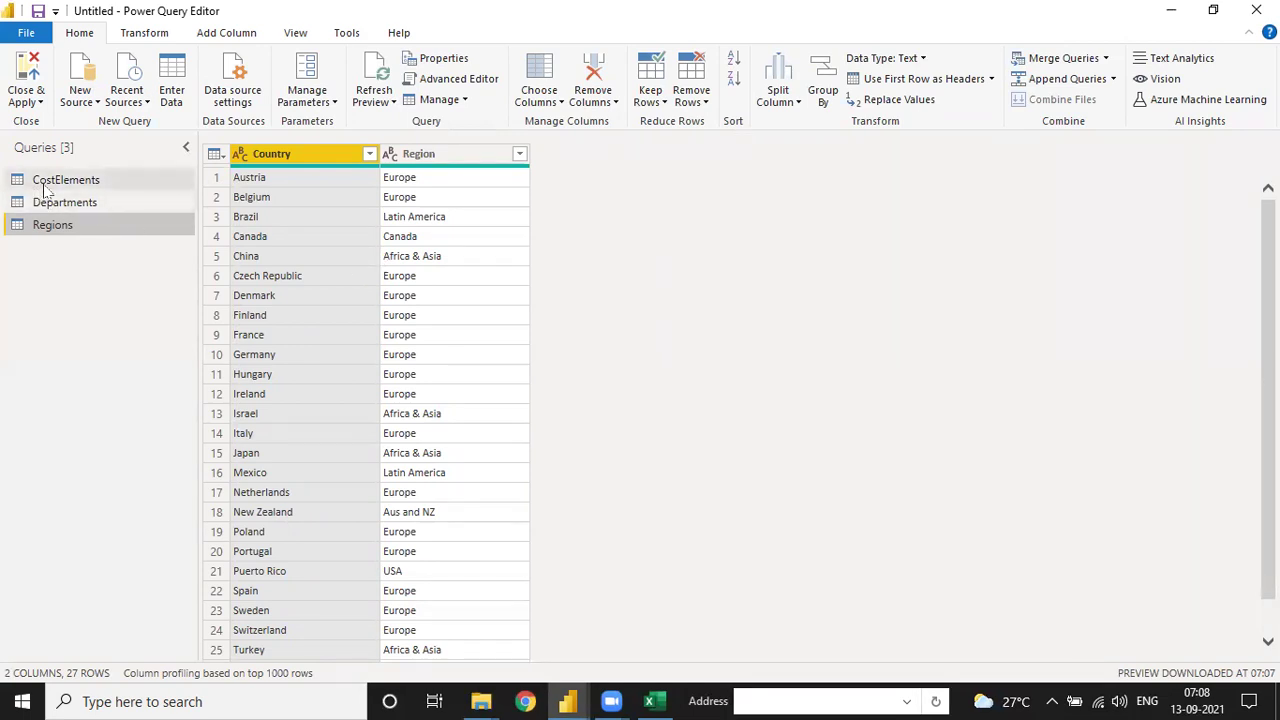
# Step: Connect to the Budget file in the Project-3 - IT Sector Project folder as a new Text/CSV source
pyautogui.click(82, 102)
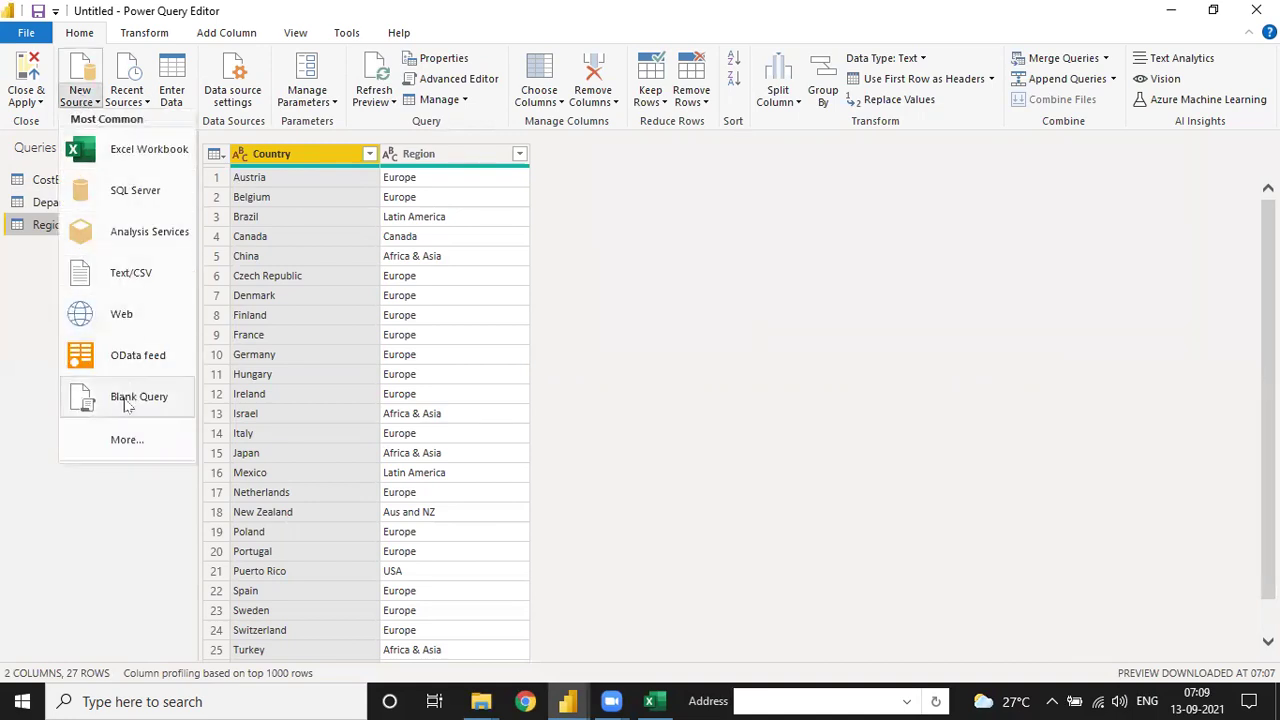
pyautogui.click(126, 276)
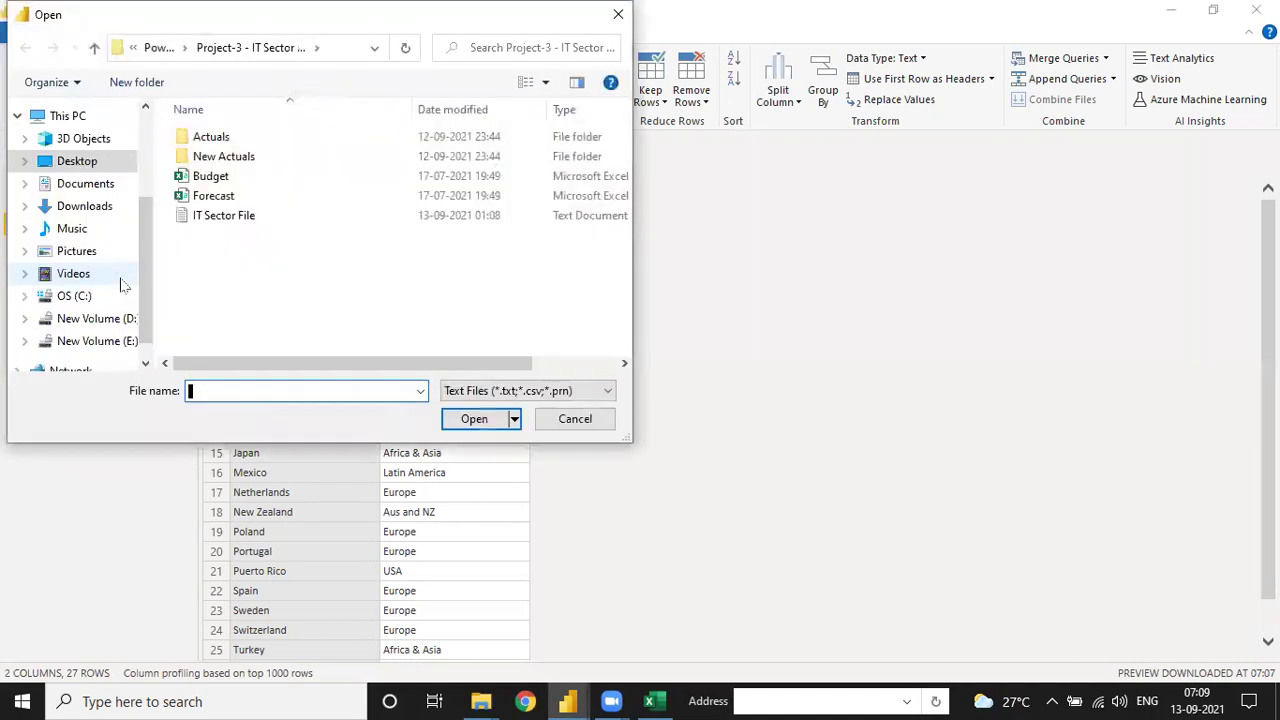
pyautogui.click(235, 176)
pyautogui.click(466, 418)
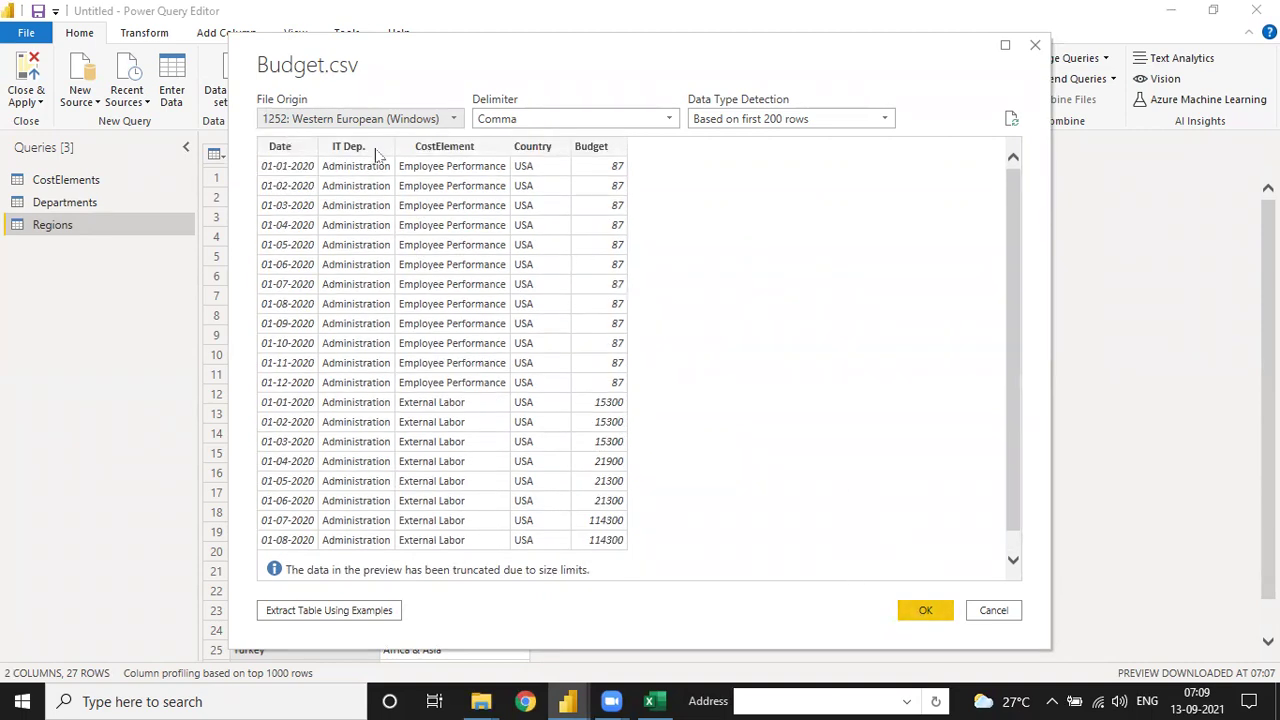
# Step: Load Budget.csv with the Comma delimiter and data type detection based on the first 200 rows, and look over its rows
pyautogui.click(340, 128)
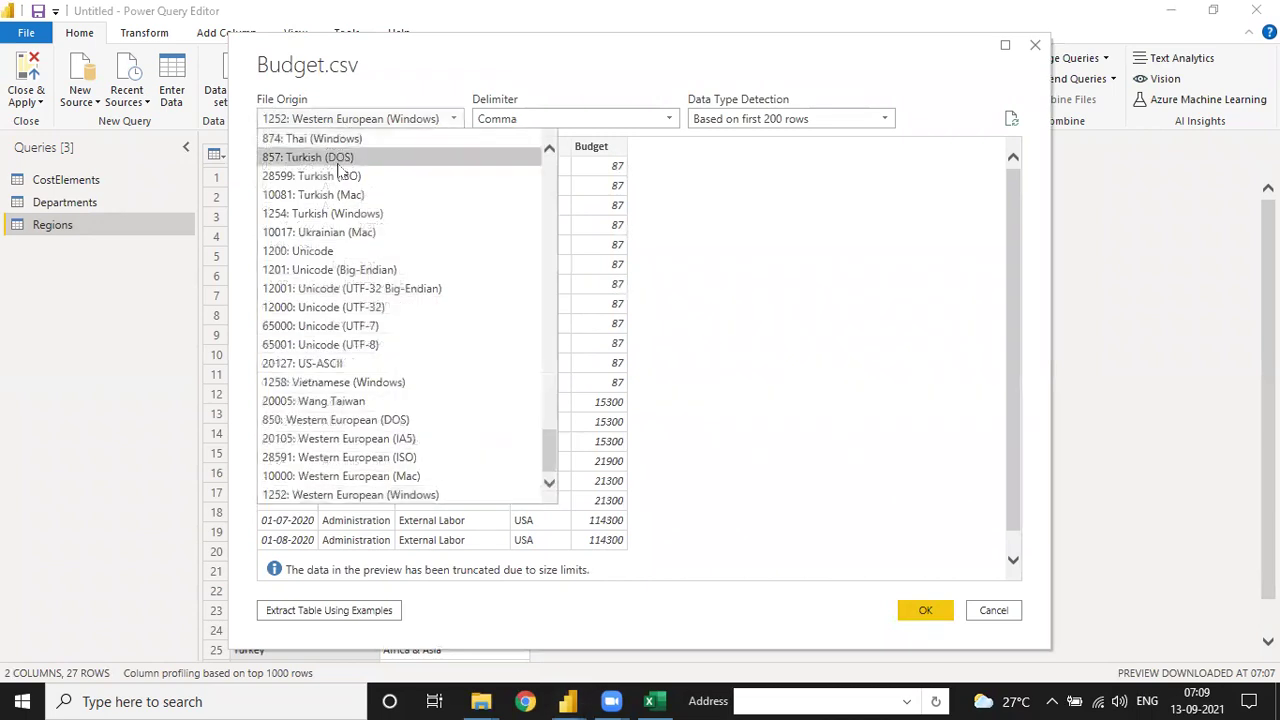
pyautogui.click(763, 252)
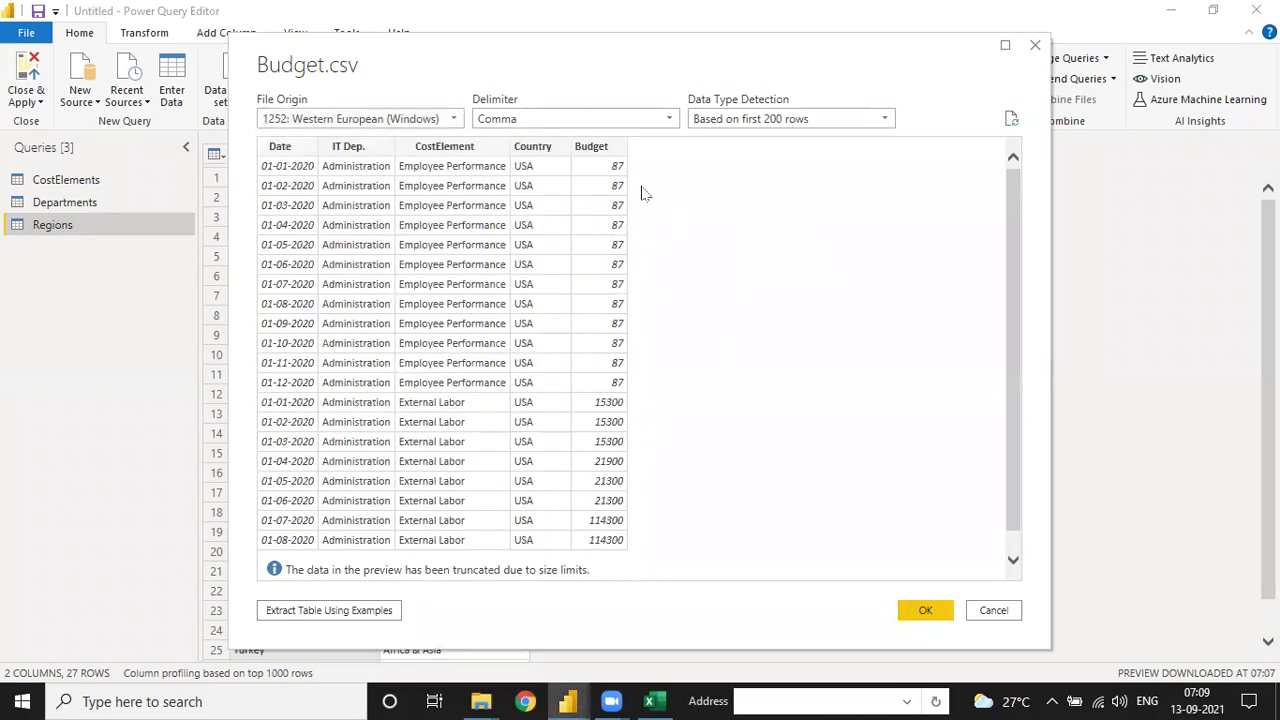
pyautogui.click(527, 121)
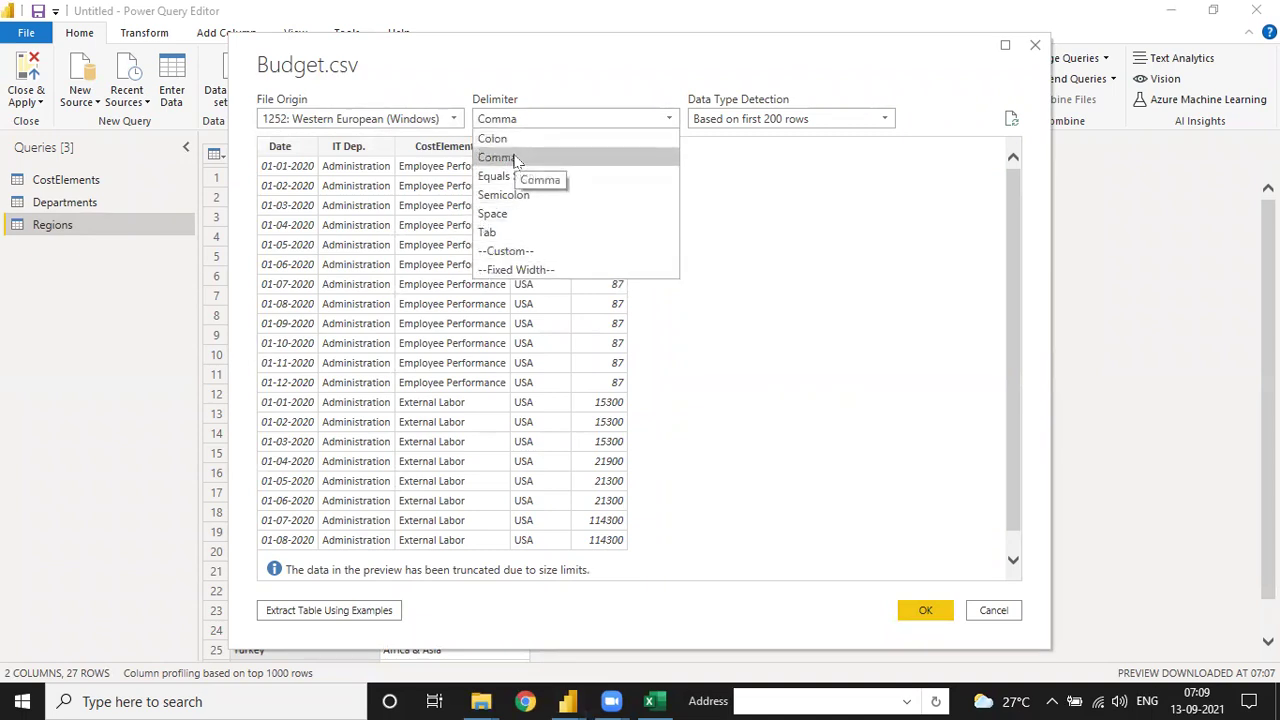
pyautogui.click(517, 160)
pyautogui.click(723, 125)
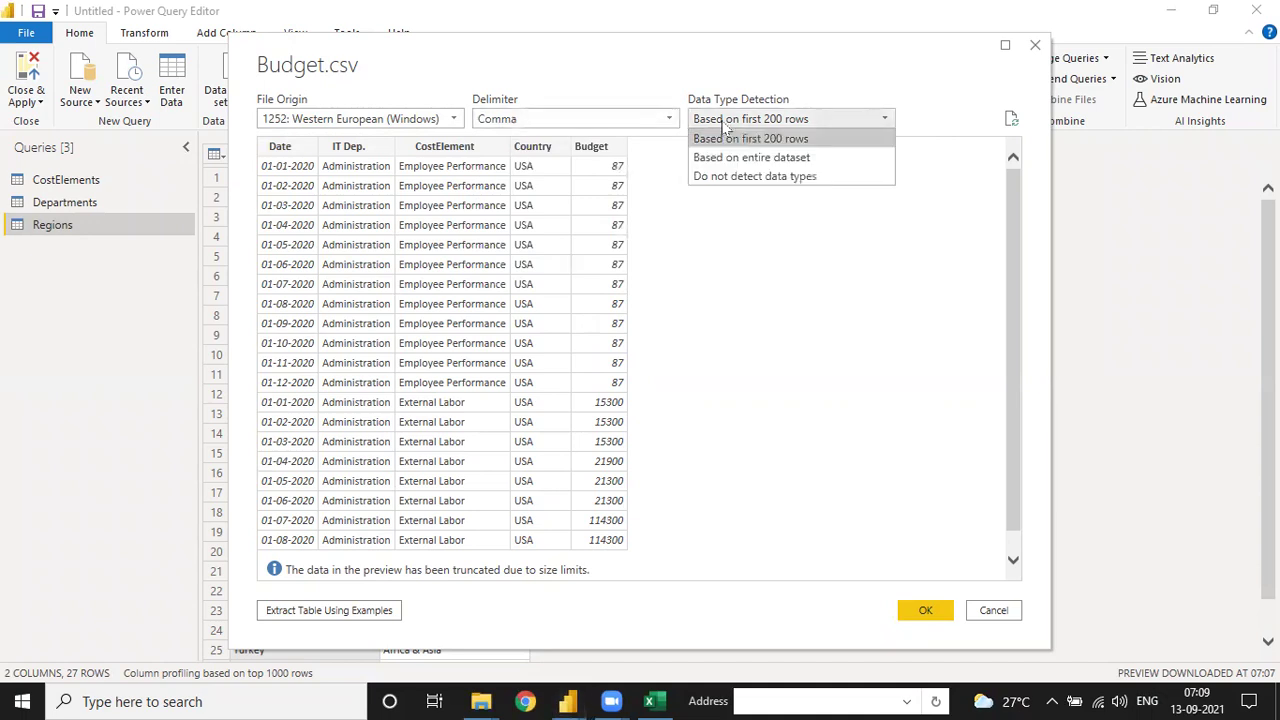
pyautogui.scroll(-1, 415, 340)
pyautogui.scroll(1, 420, 350)
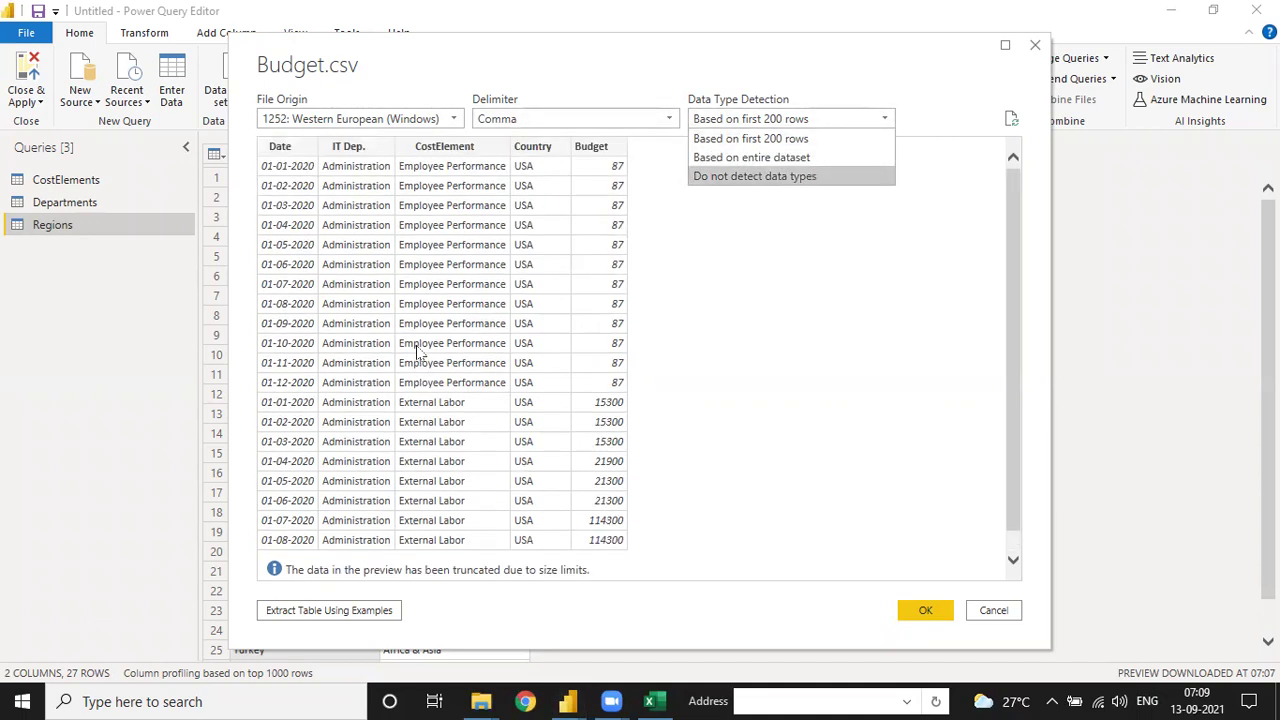
pyautogui.click(715, 139)
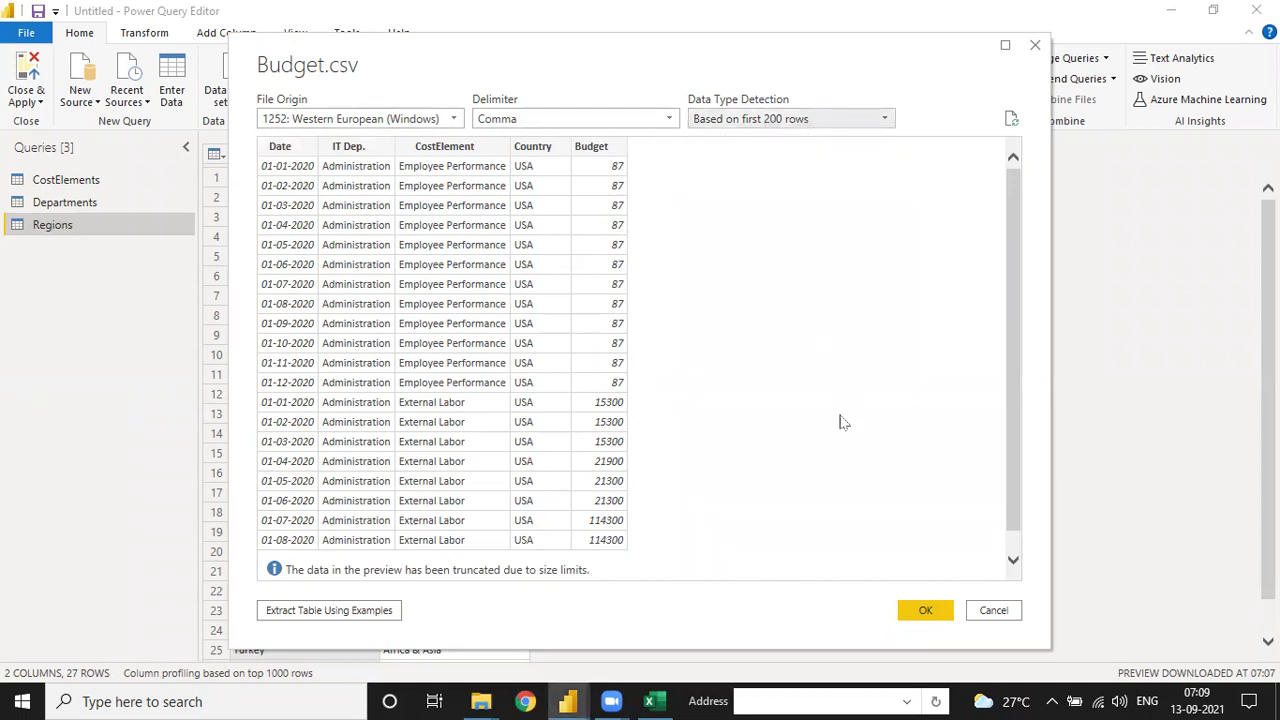
pyautogui.click(918, 606)
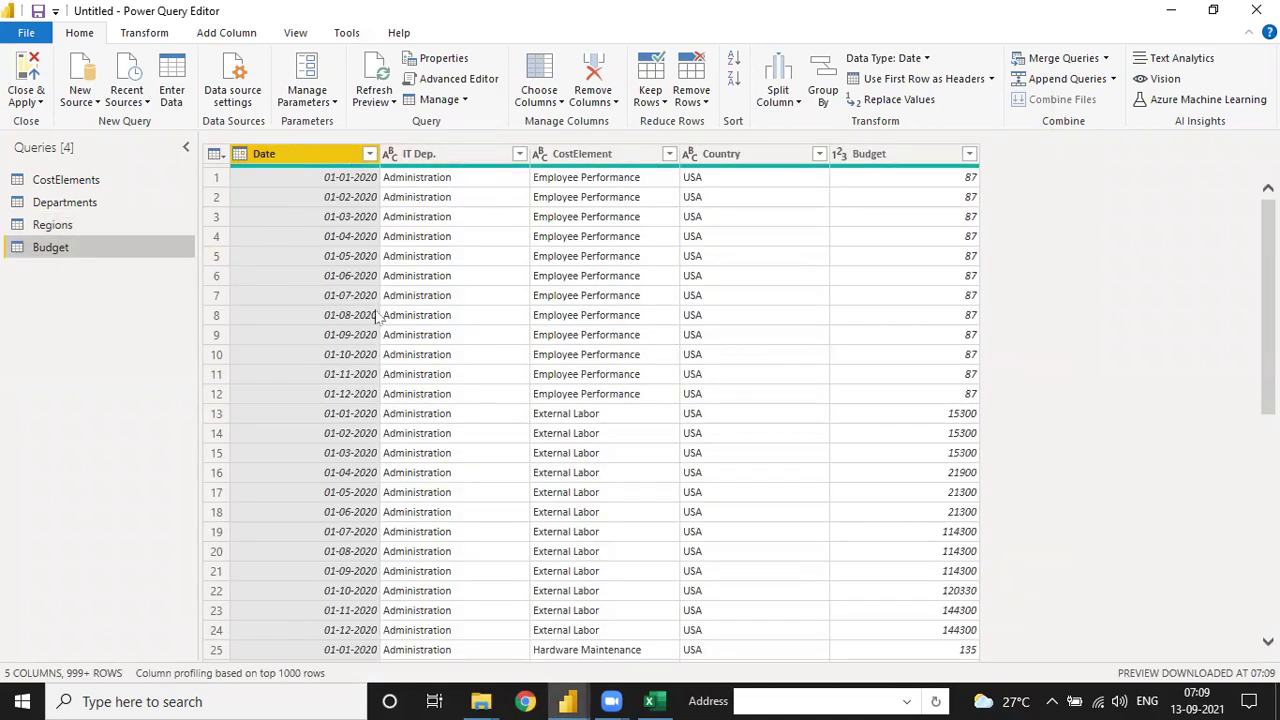
pyautogui.scroll(-9, 715, 450)
pyautogui.scroll(9, 706, 457)
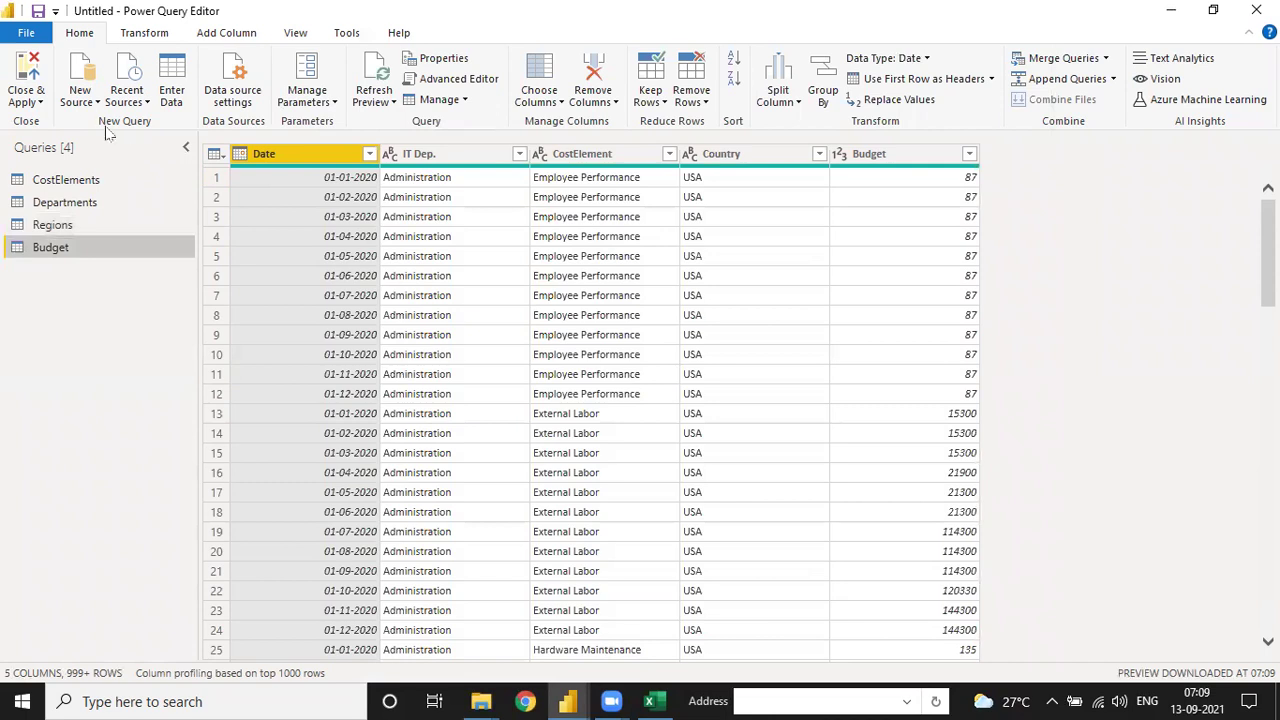
# Step: Import the Forecast file from the project folder as a new Text/CSV query with the default import settings
pyautogui.click(82, 100)
pyautogui.click(118, 280)
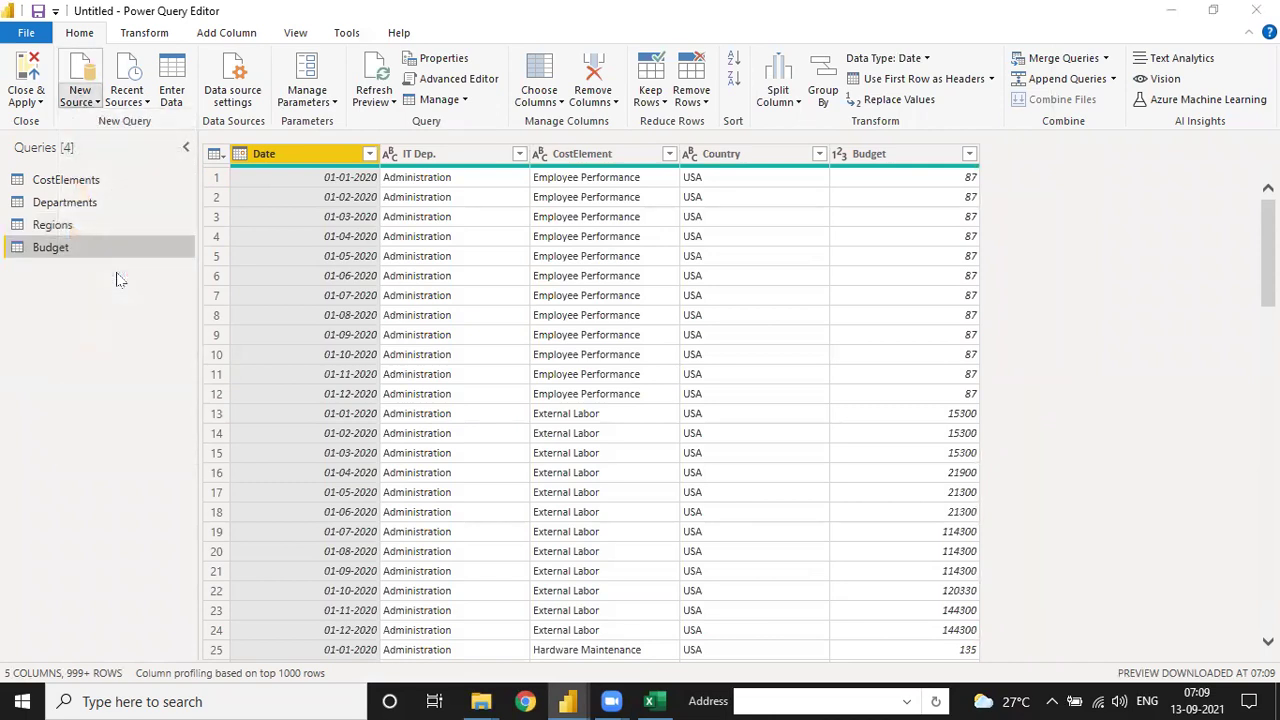
pyautogui.click(230, 198)
pyautogui.click(460, 428)
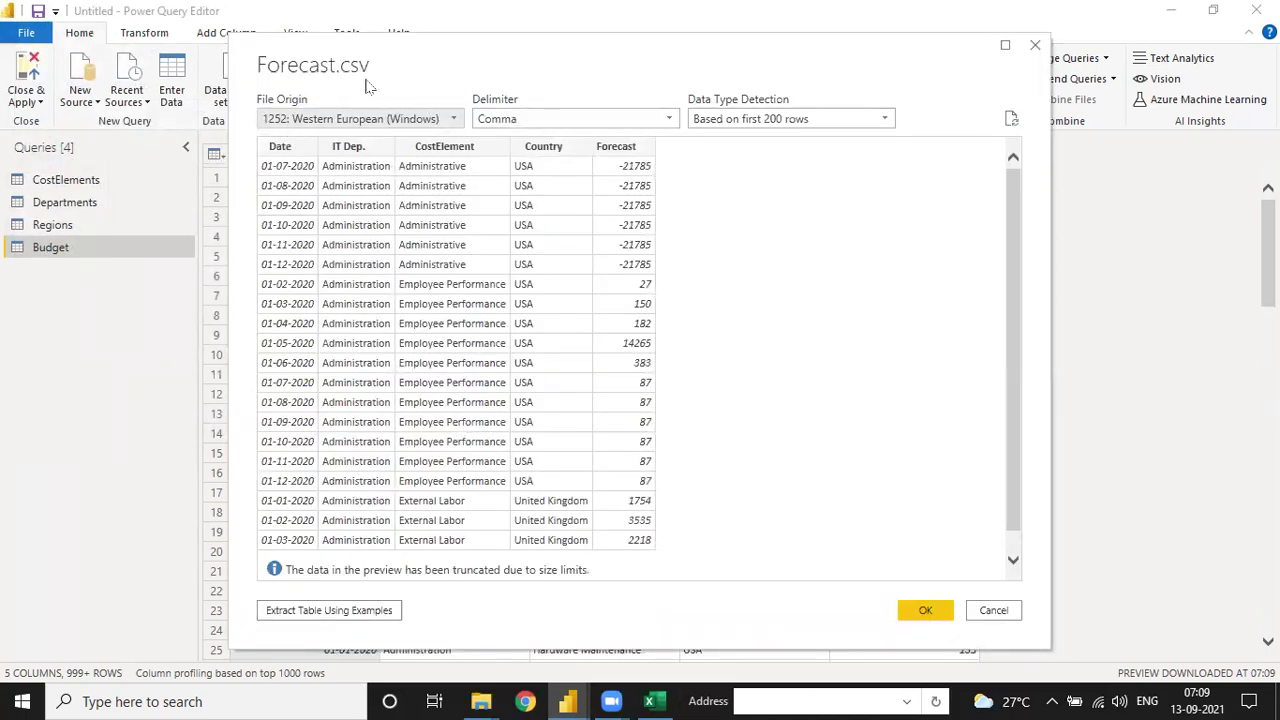
pyautogui.click(920, 611)
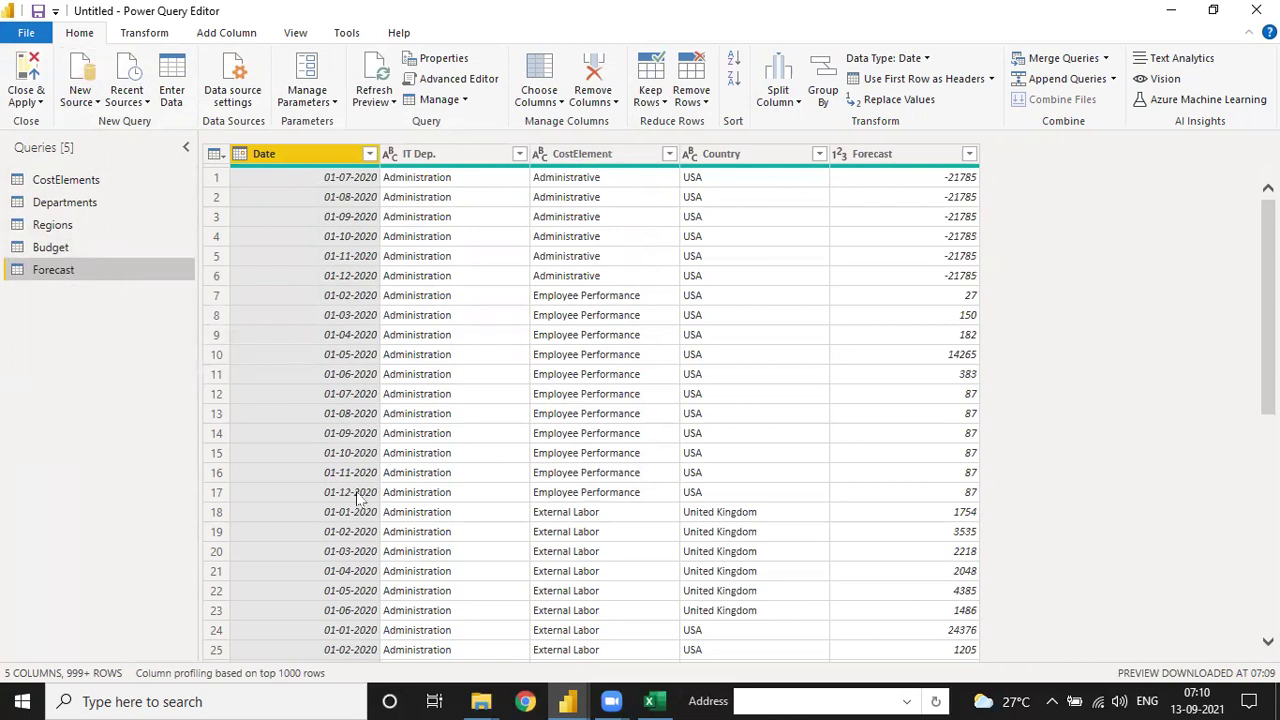
# Step: Switch to File Explorer, open the Actuals folder inside Project-3 - IT Sector Project and copy its full path
pyautogui.moveTo(481, 690)
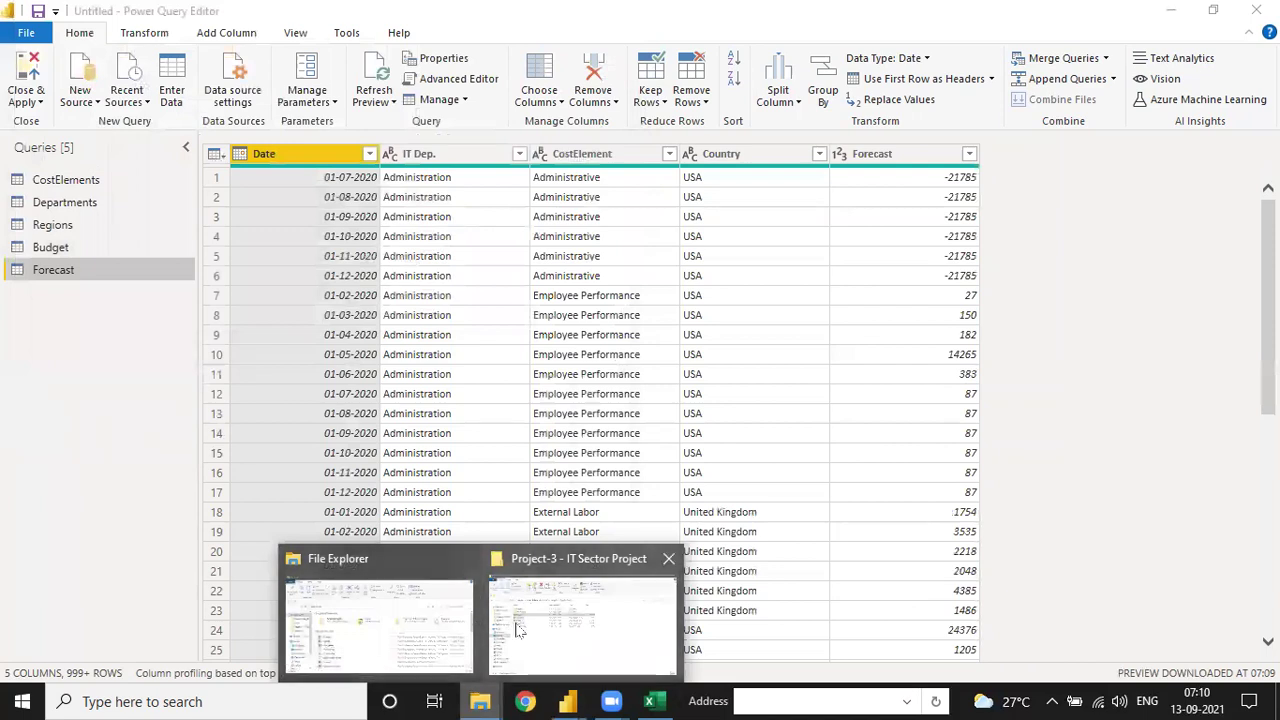
pyautogui.click(525, 625)
pyautogui.doubleClick(205, 234)
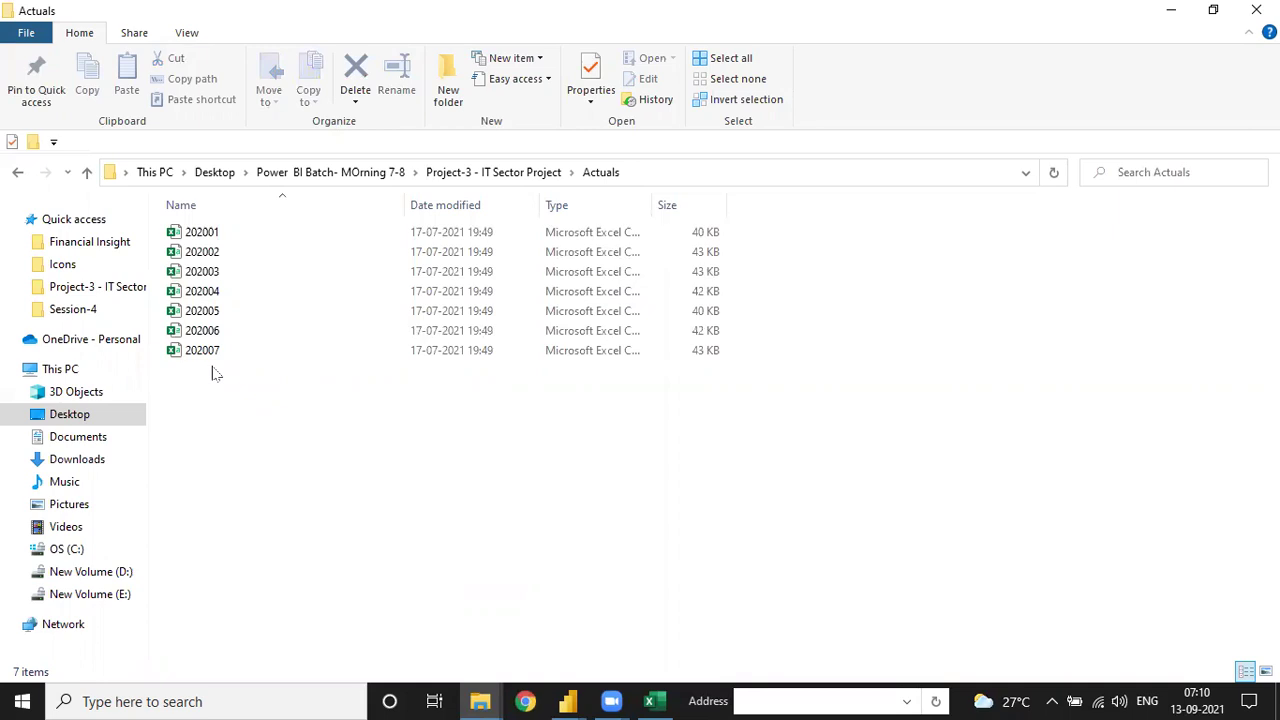
pyautogui.click(567, 701)
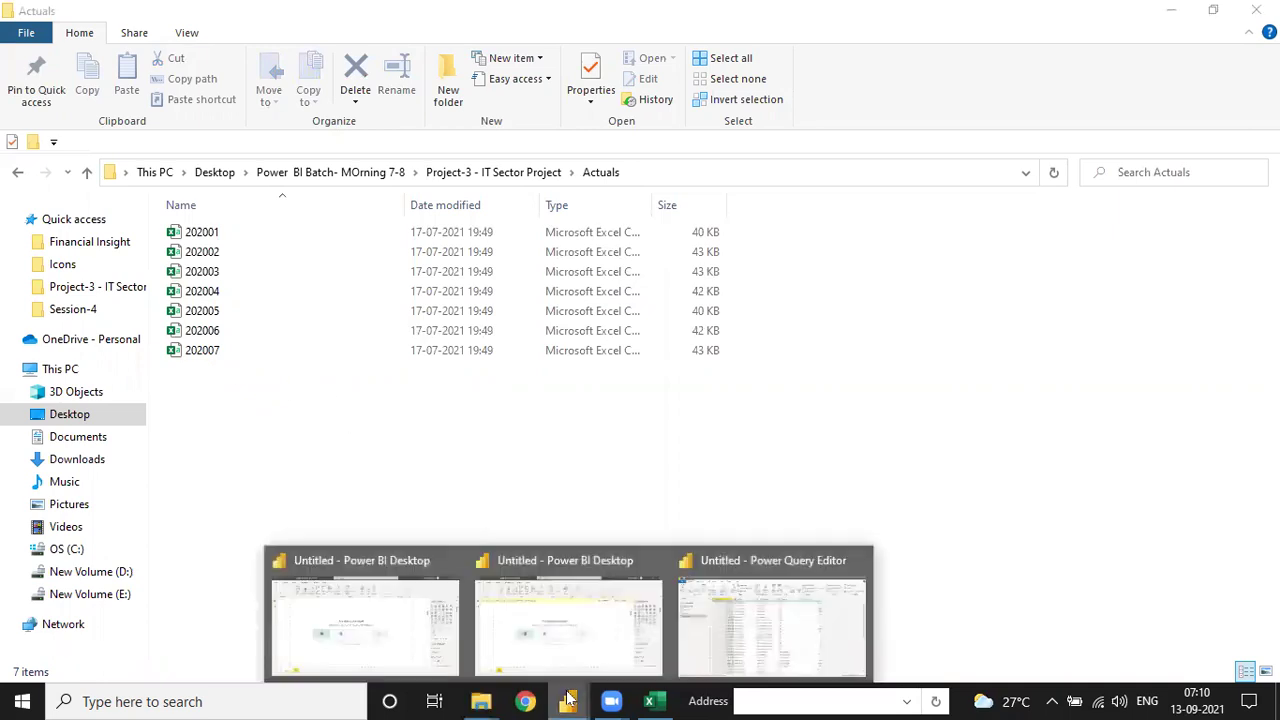
pyautogui.click(452, 173)
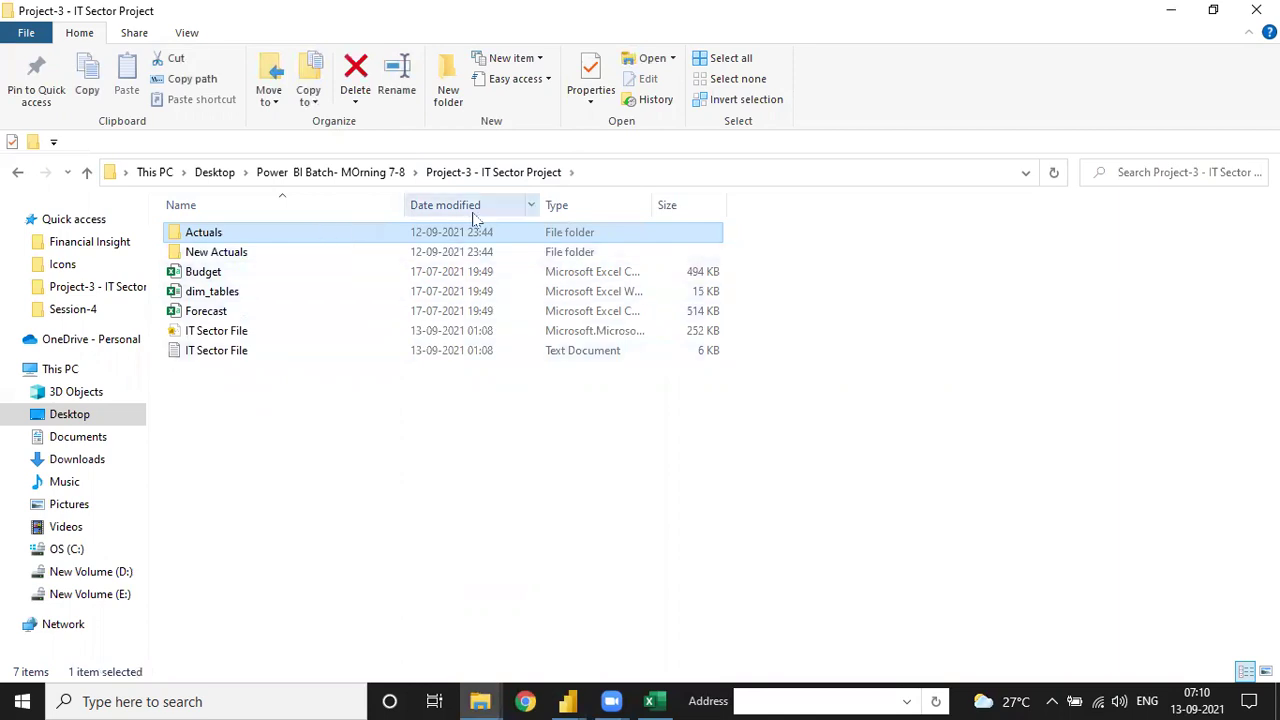
pyautogui.click(596, 178)
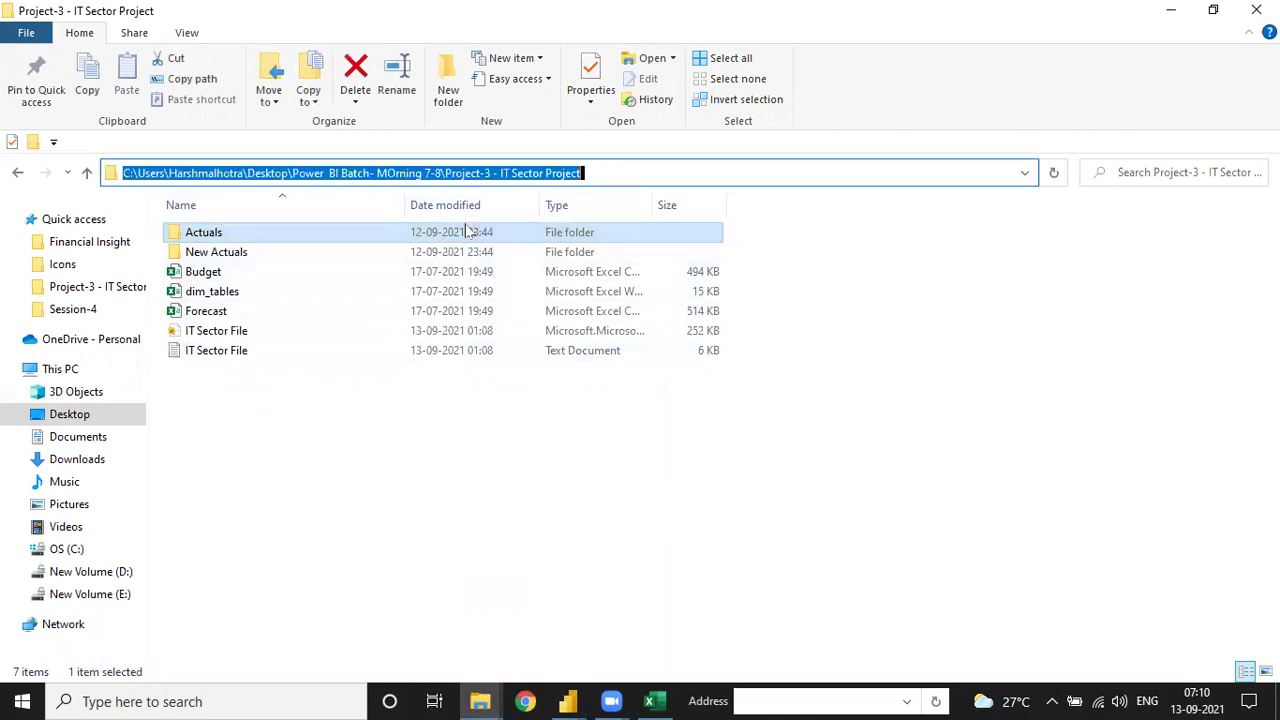
pyautogui.doubleClick(375, 233)
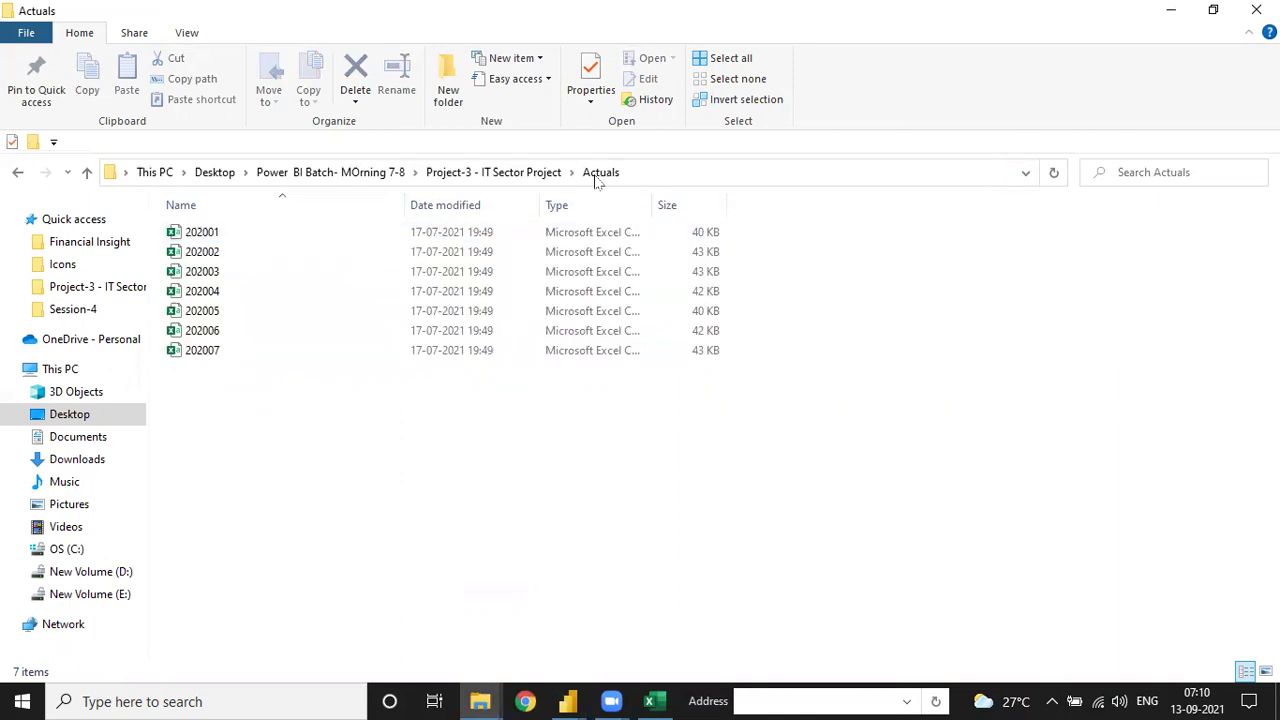
pyautogui.click(646, 172)
pyautogui.hotkey('ctrl', 'c')
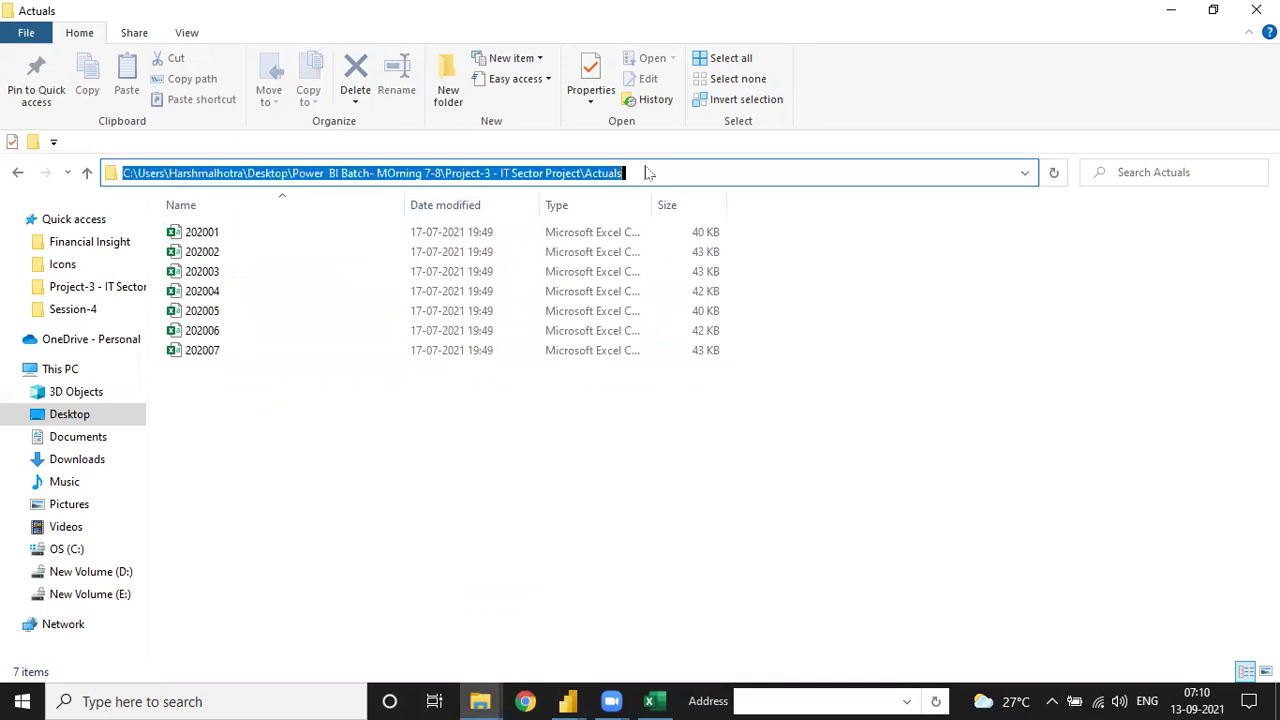
# Step: Switch to the Power Query Editor and connect to the Actuals folder as a new Folder source using the copied path
pyautogui.moveTo(567, 701)
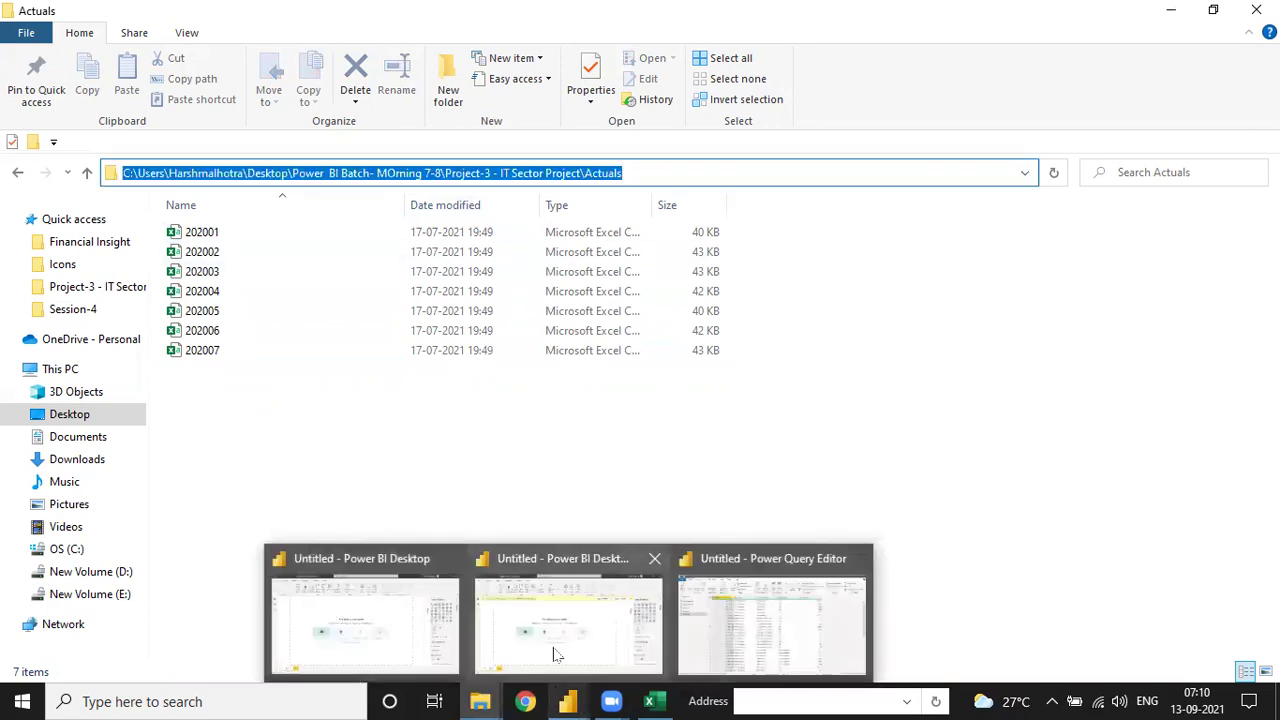
pyautogui.click(678, 647)
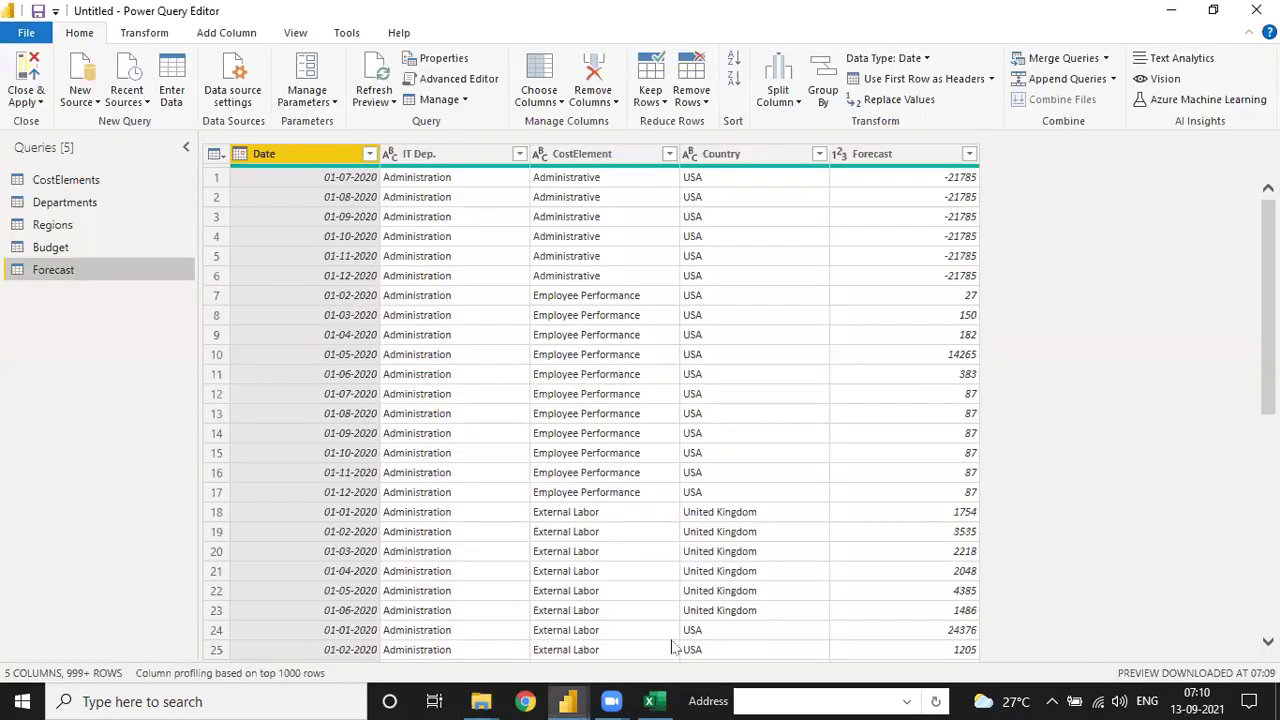
pyautogui.click(90, 105)
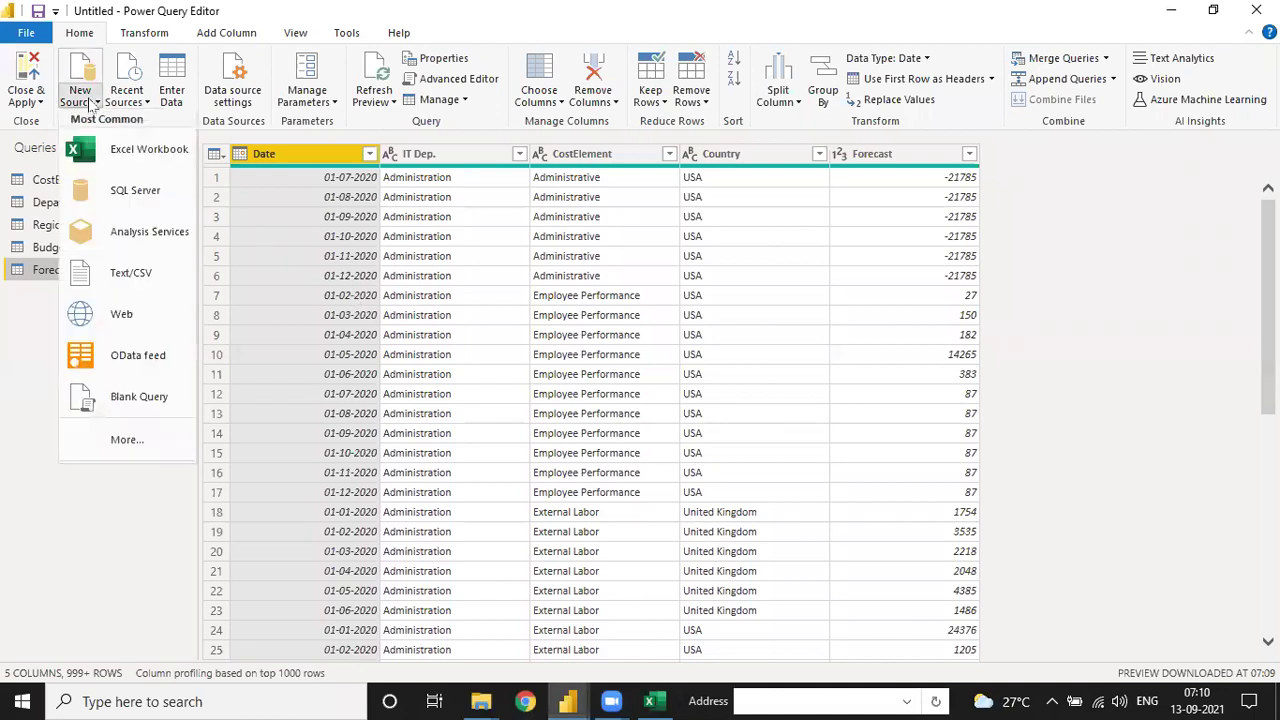
pyautogui.click(126, 437)
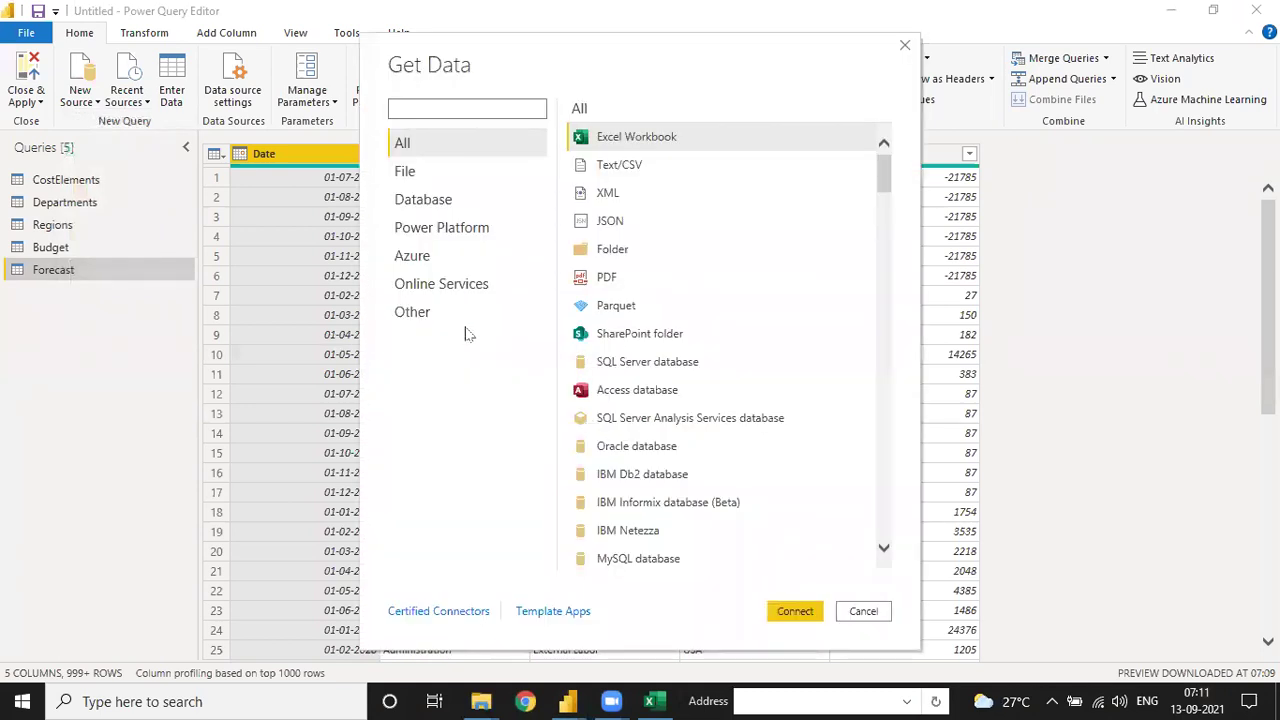
pyautogui.click(600, 251)
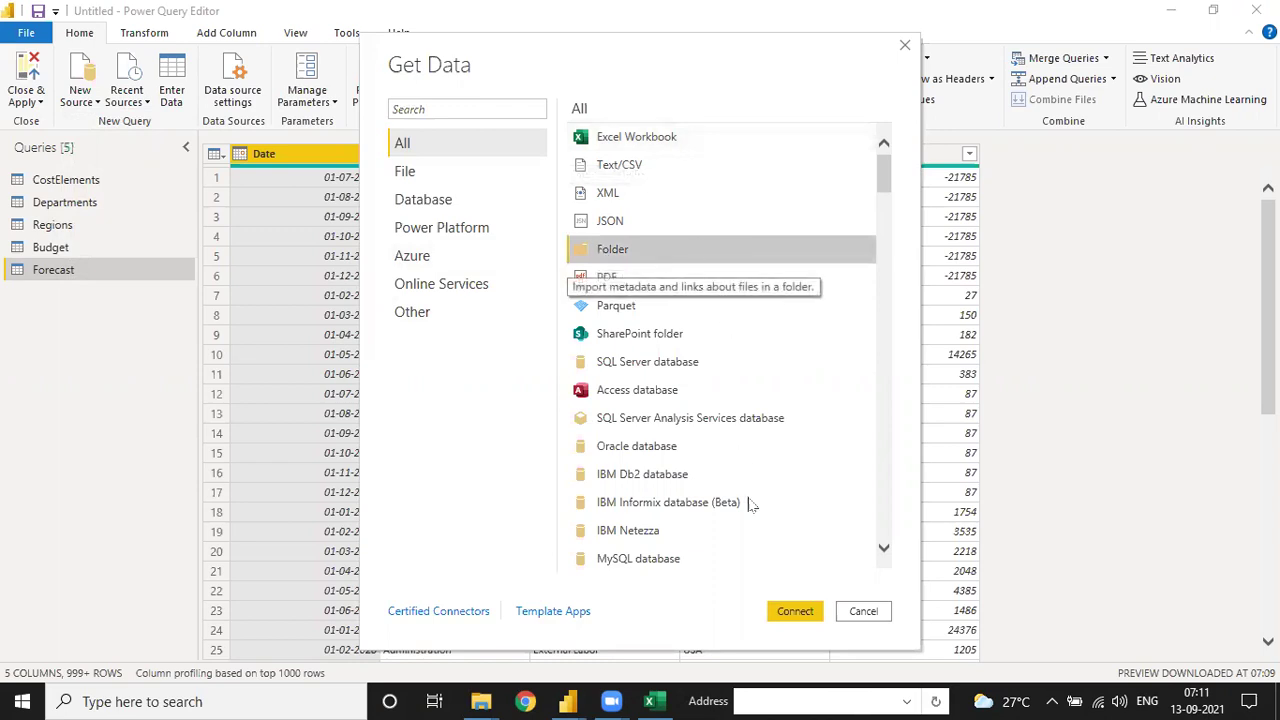
pyautogui.click(795, 610)
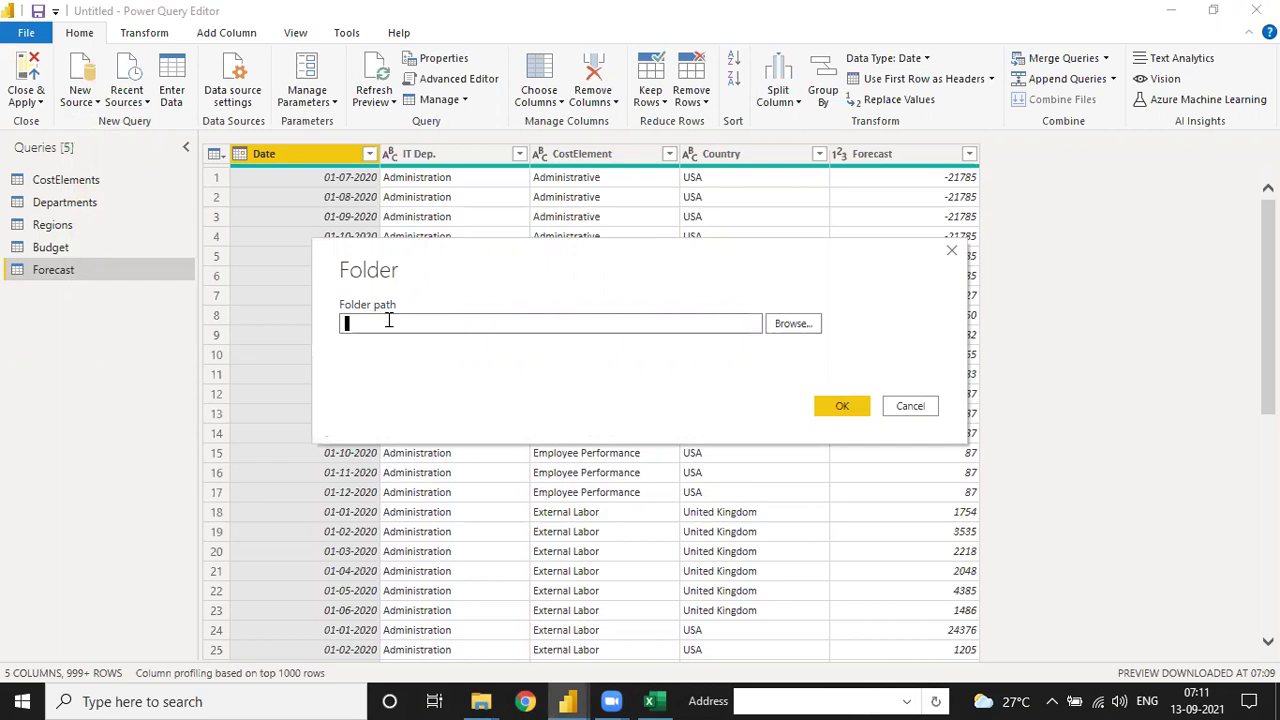
pyautogui.hotkey('ctrl', 'v')
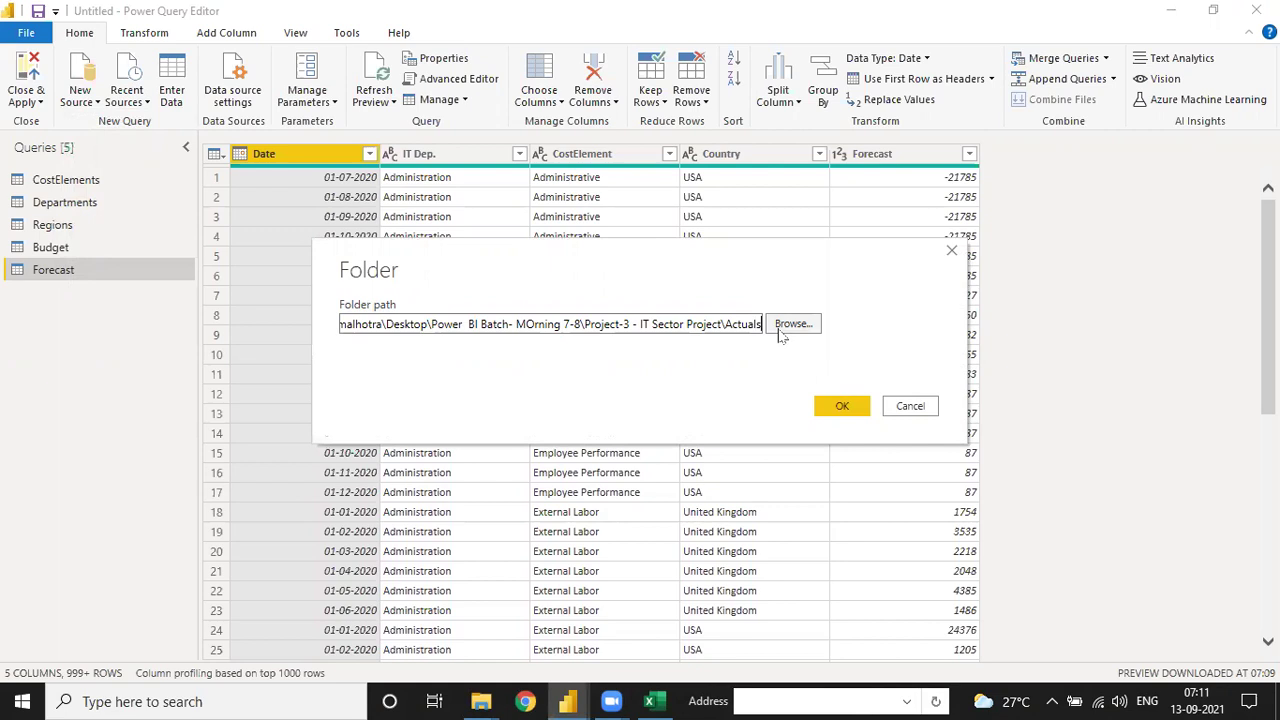
pyautogui.click(836, 406)
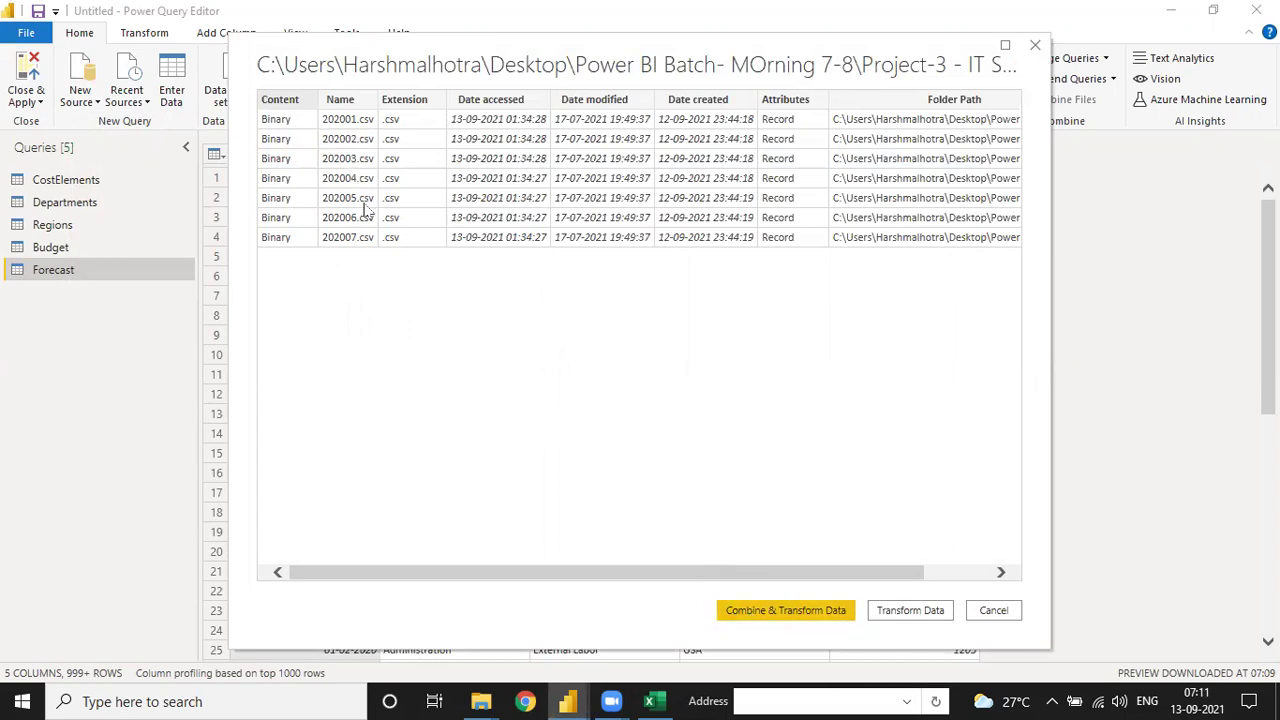
# Step: Combine and transform the monthly Actuals files with the first file as sample and Comma delimiter, and look over the combined rows
pyautogui.click(812, 608)
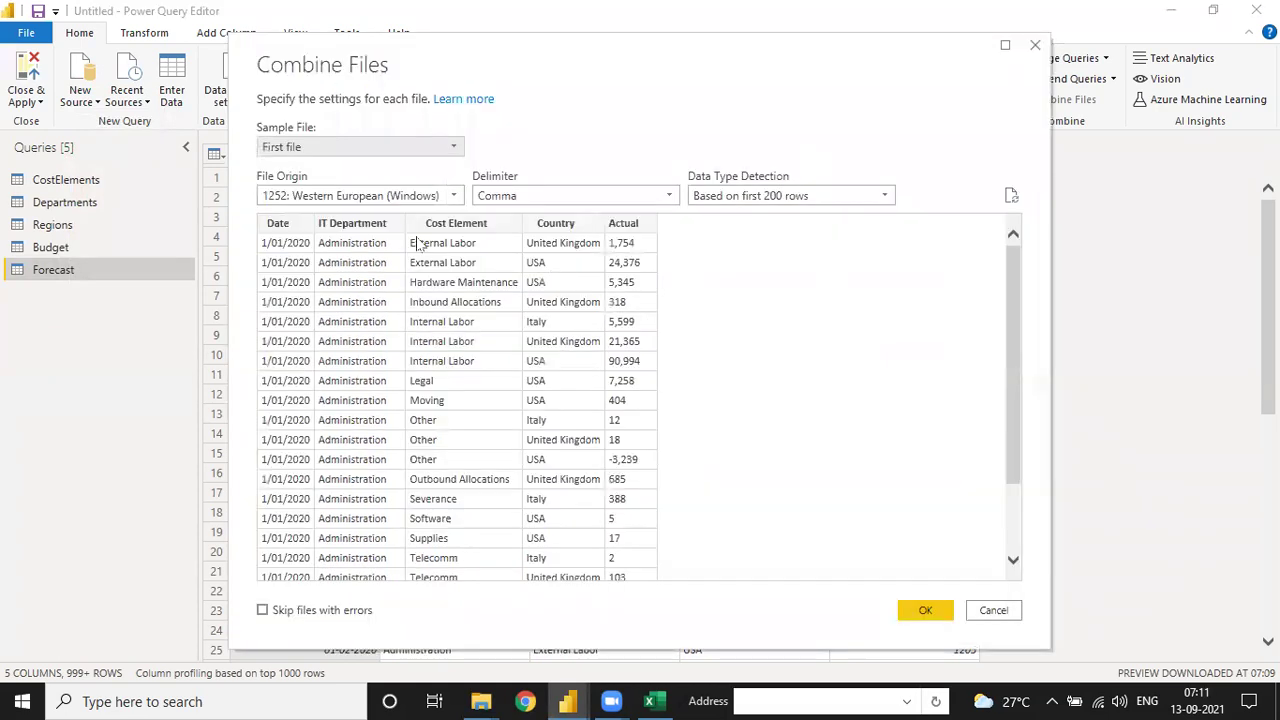
pyautogui.click(300, 150)
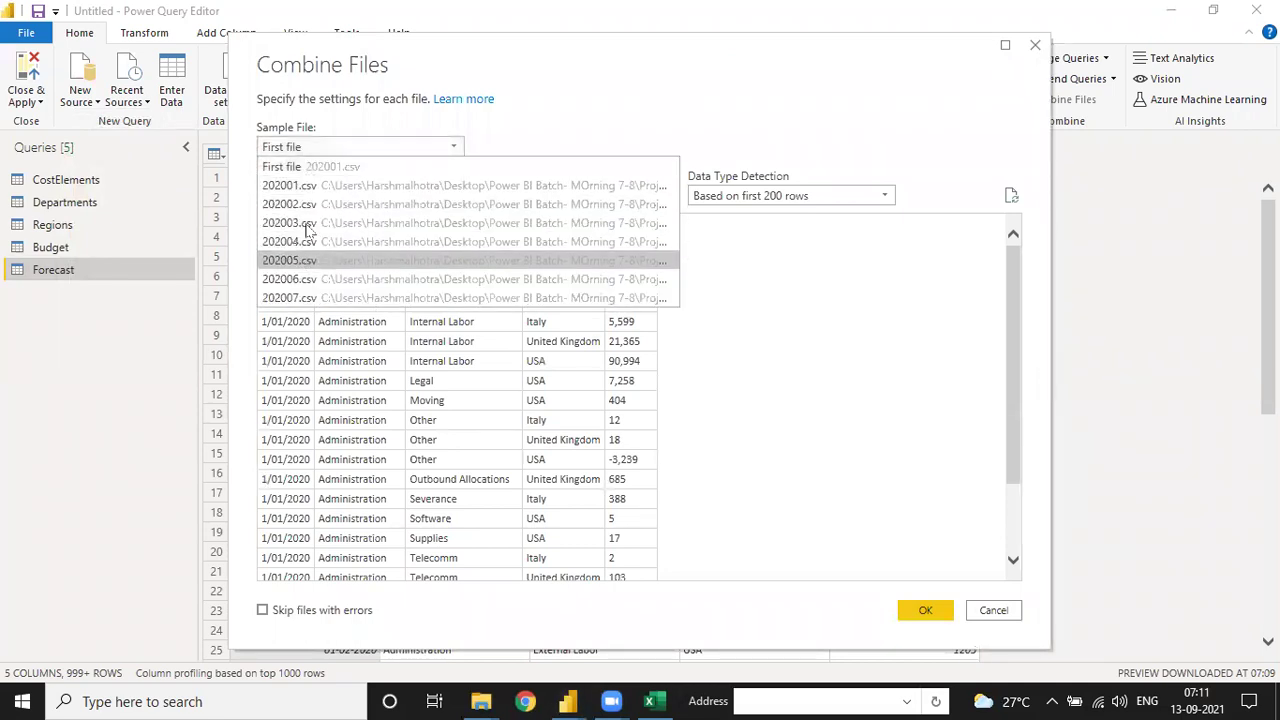
pyautogui.click(305, 167)
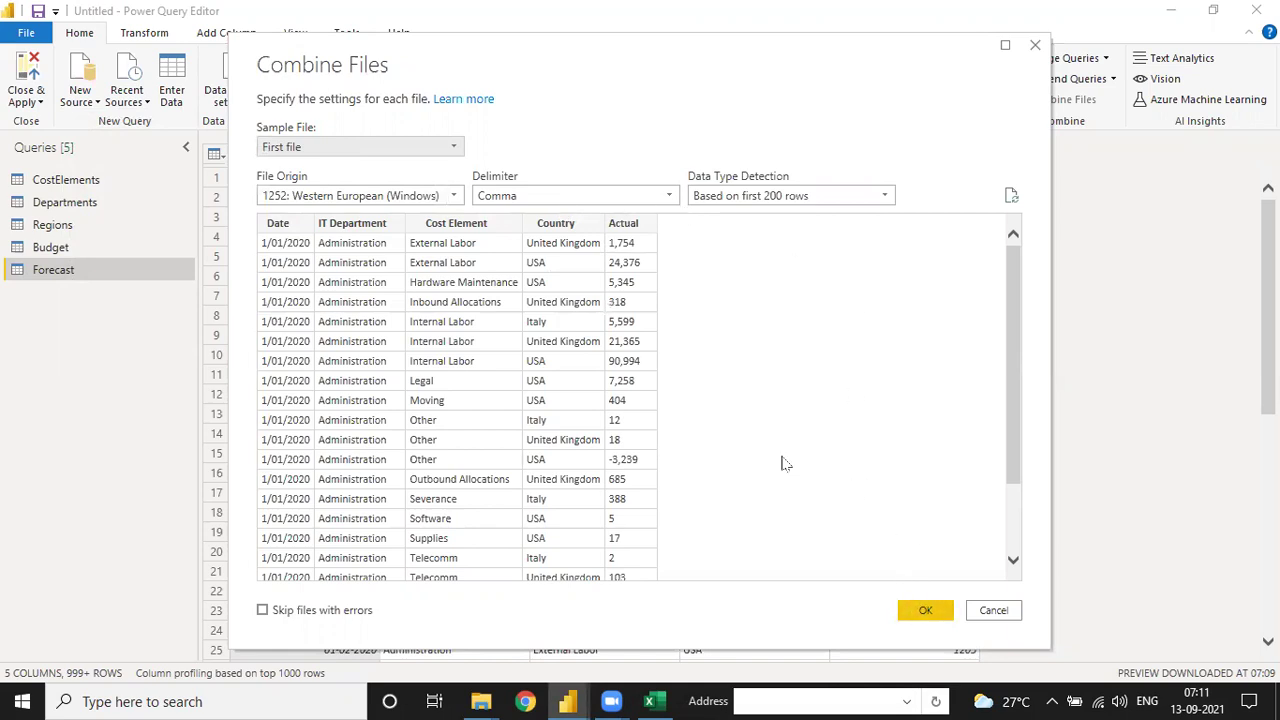
pyautogui.click(922, 610)
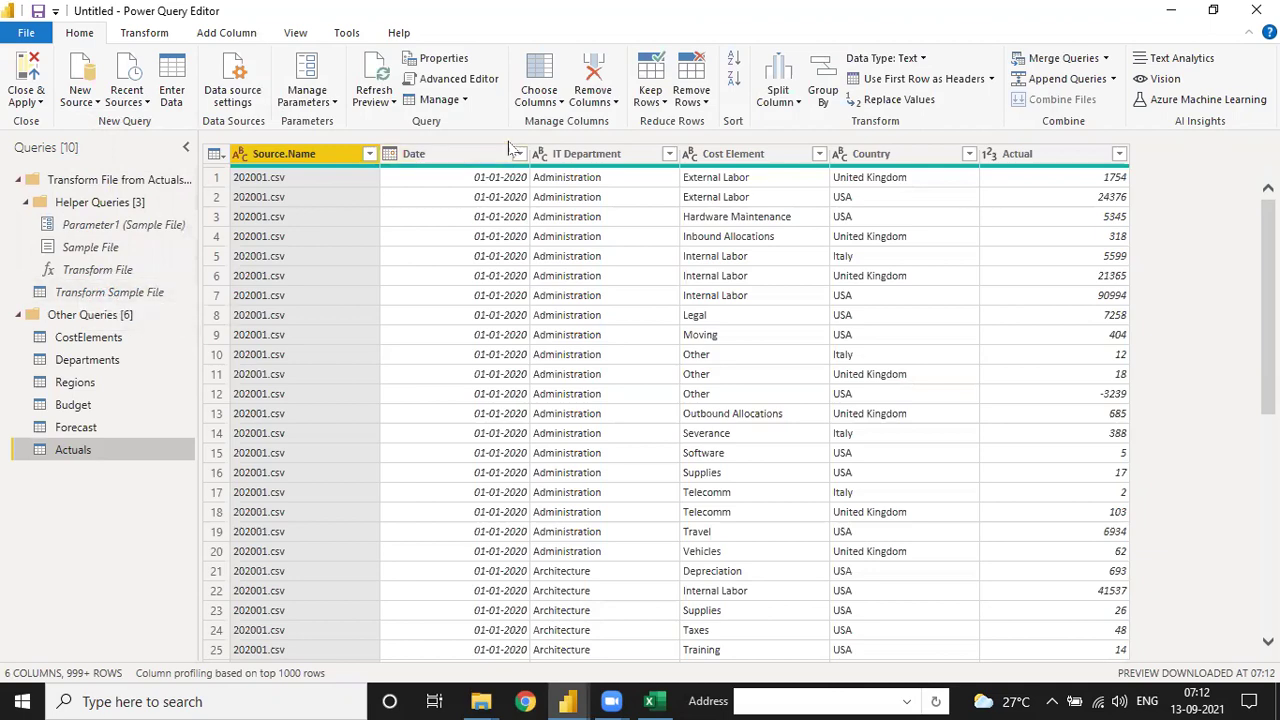
pyautogui.scroll(-20, 413, 369)
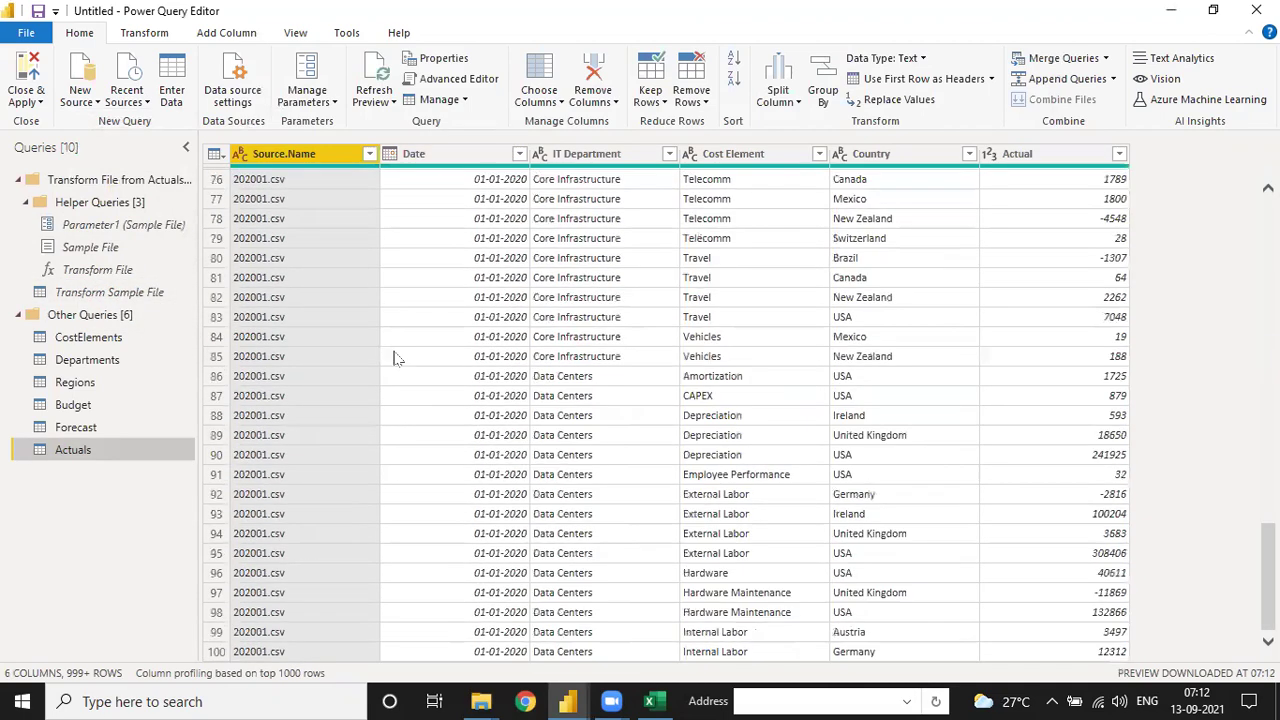
pyautogui.scroll(-10, 428, 371)
pyautogui.scroll(20, 446, 380)
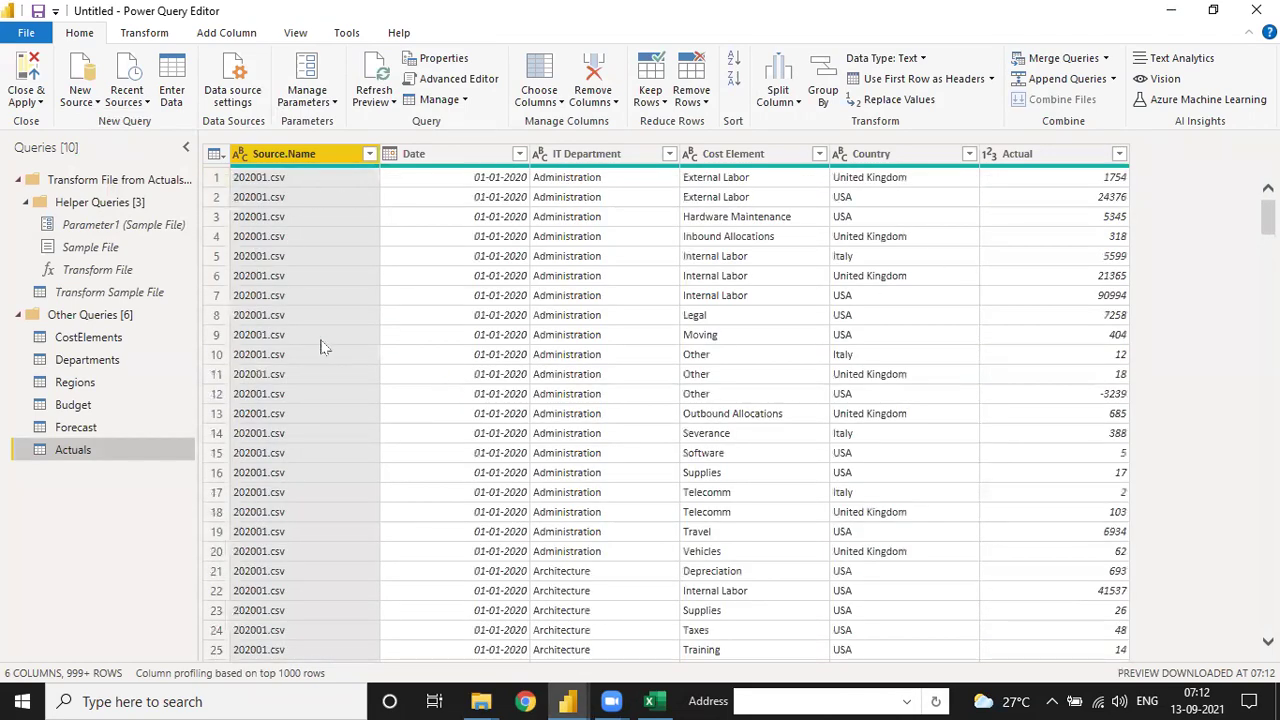
# Step: Try out the Monospaced, Column quality, Column distribution and Column profile preview options, switching each one off again
pyautogui.click(300, 34)
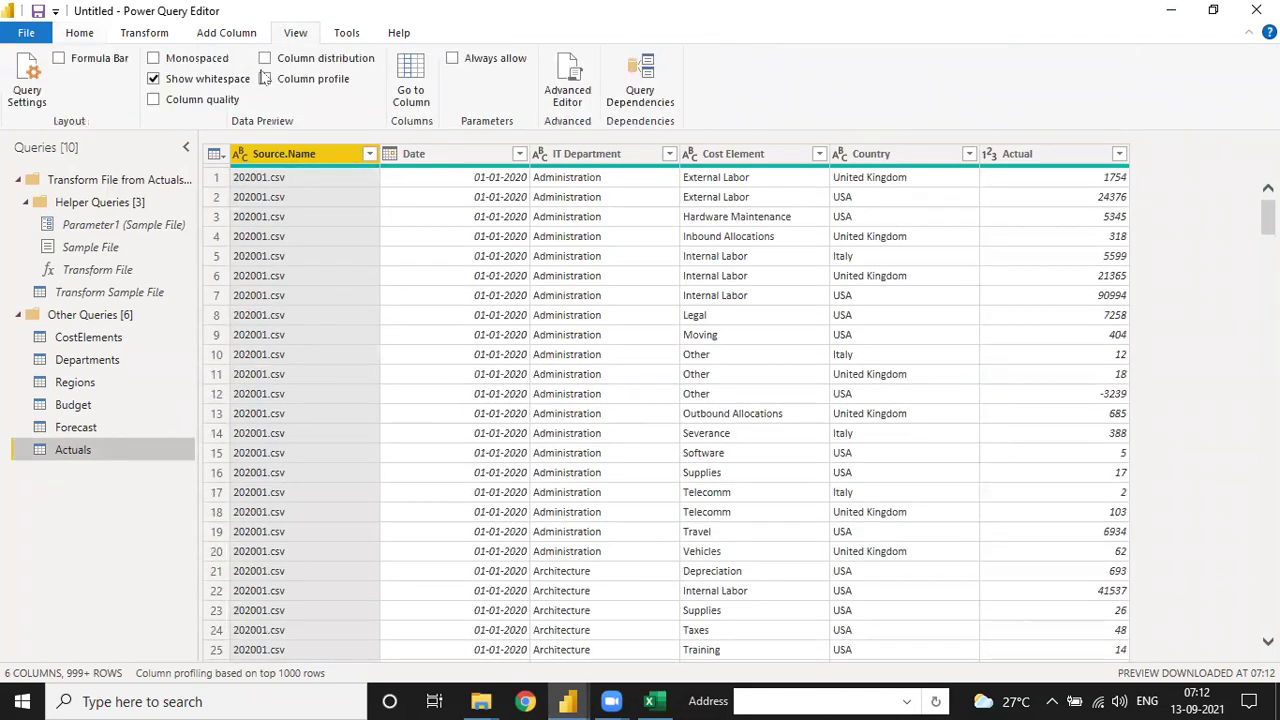
pyautogui.click(153, 58)
pyautogui.click(153, 99)
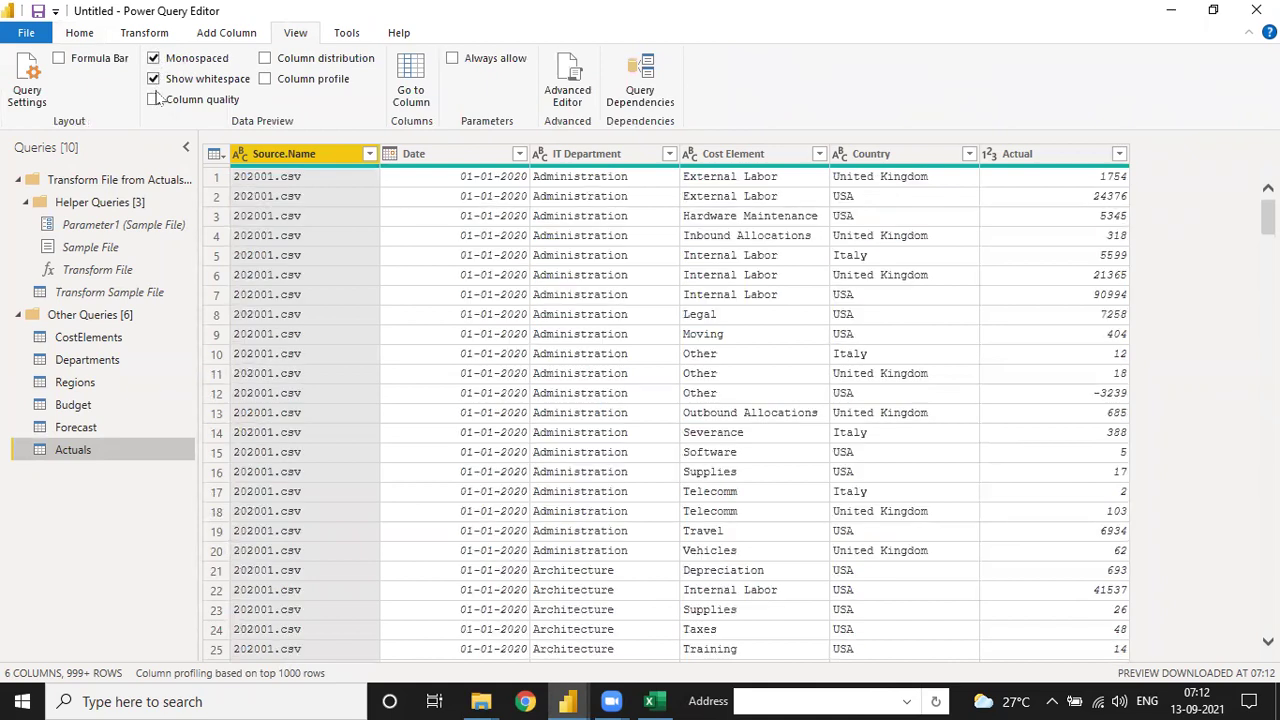
pyautogui.click(266, 60)
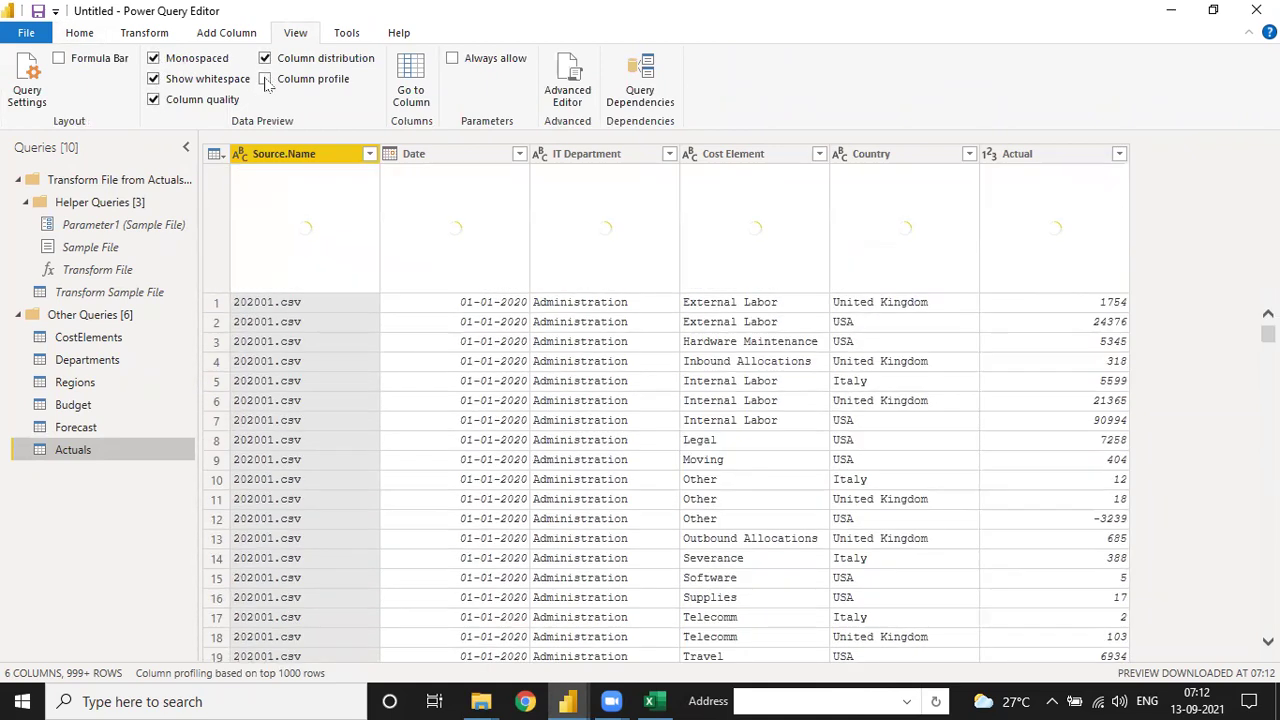
pyautogui.click(265, 79)
pyautogui.click(265, 79)
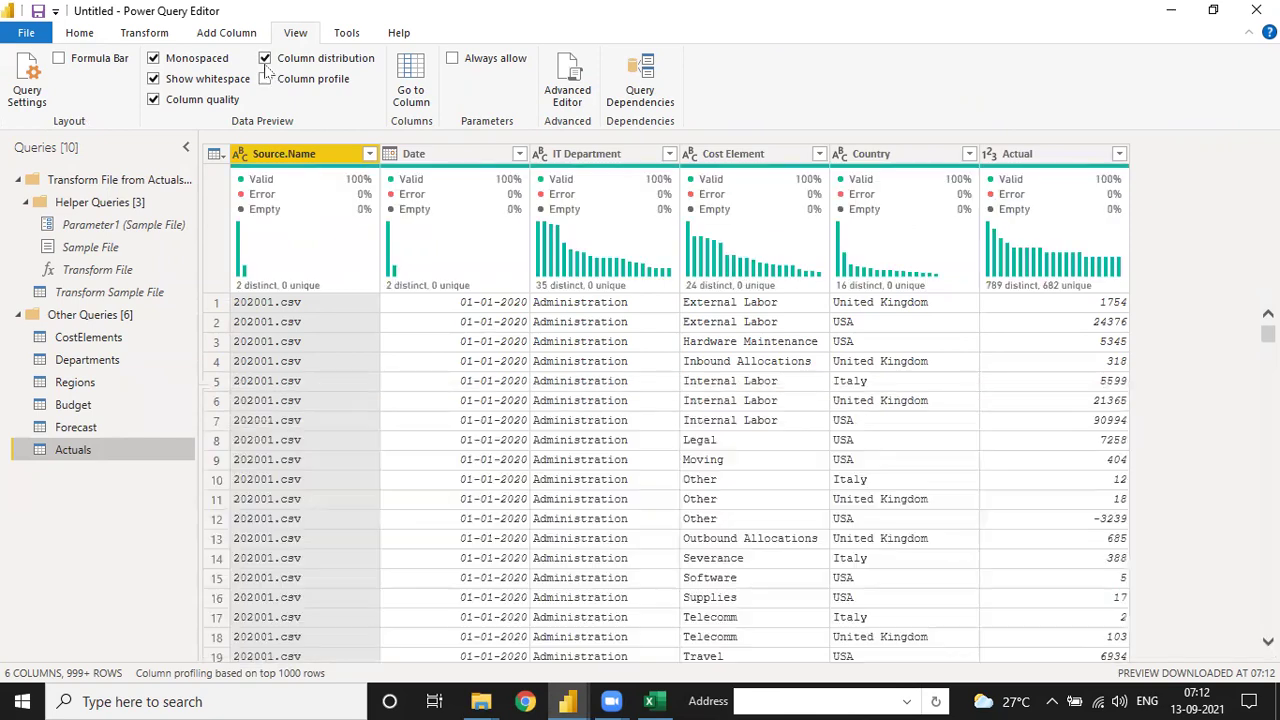
pyautogui.click(265, 58)
pyautogui.click(156, 60)
pyautogui.click(155, 100)
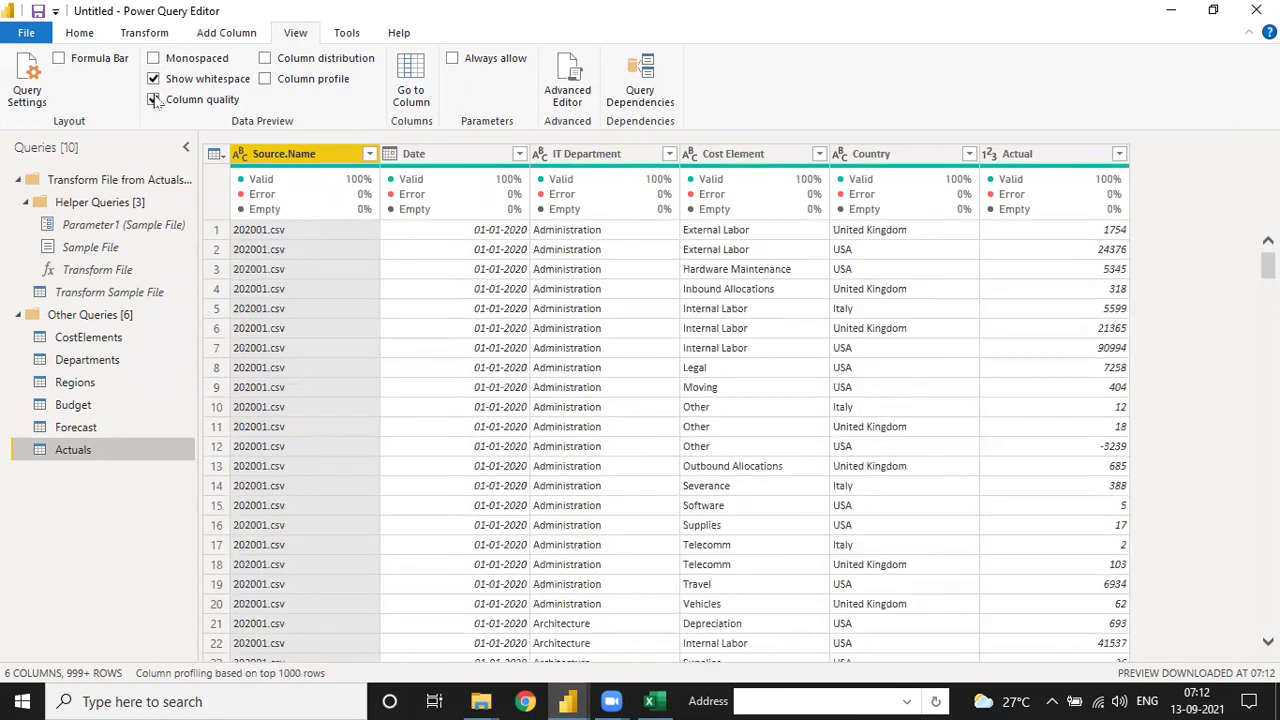
# Step: Show the formula bar and examine the Actuals query's column type formula
pyautogui.click(60, 60)
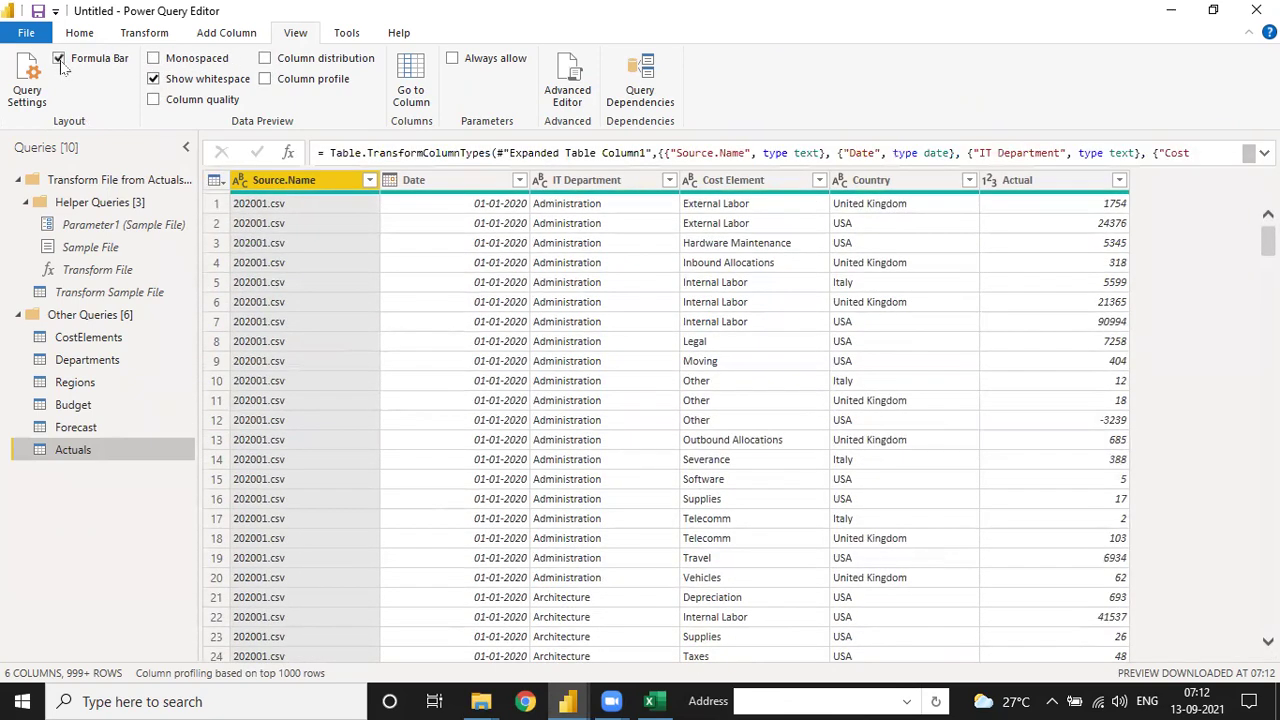
pyautogui.click(60, 60)
pyautogui.click(60, 62)
pyautogui.click(1264, 153)
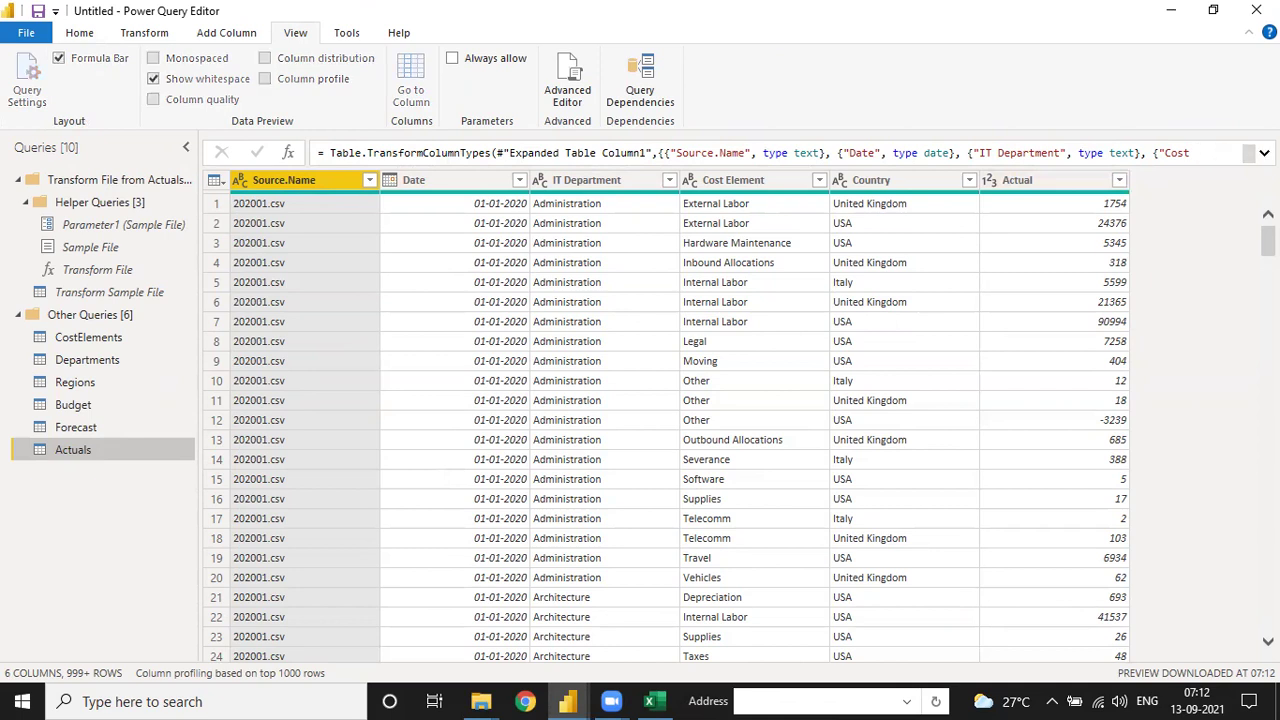
pyautogui.moveTo(776, 170); pyautogui.dragTo(335, 152)
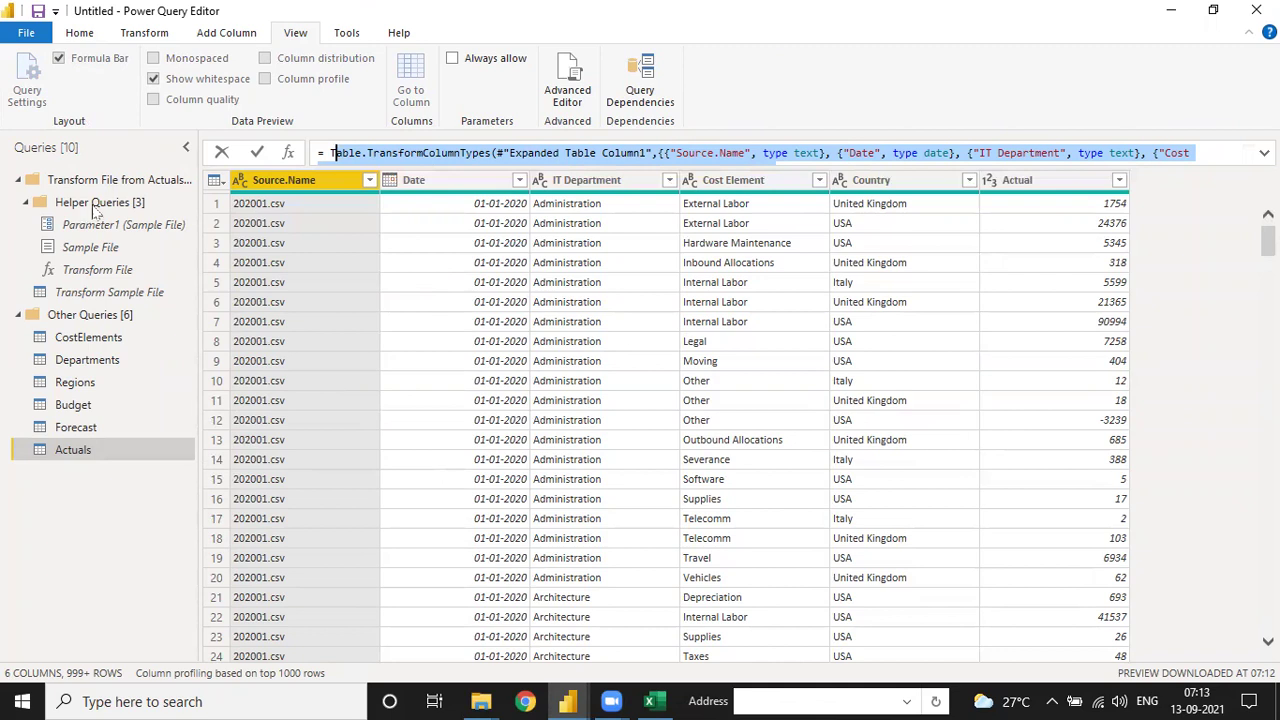
# Step: Remove the Source.Name column from the Actuals query
pyautogui.click(86, 38)
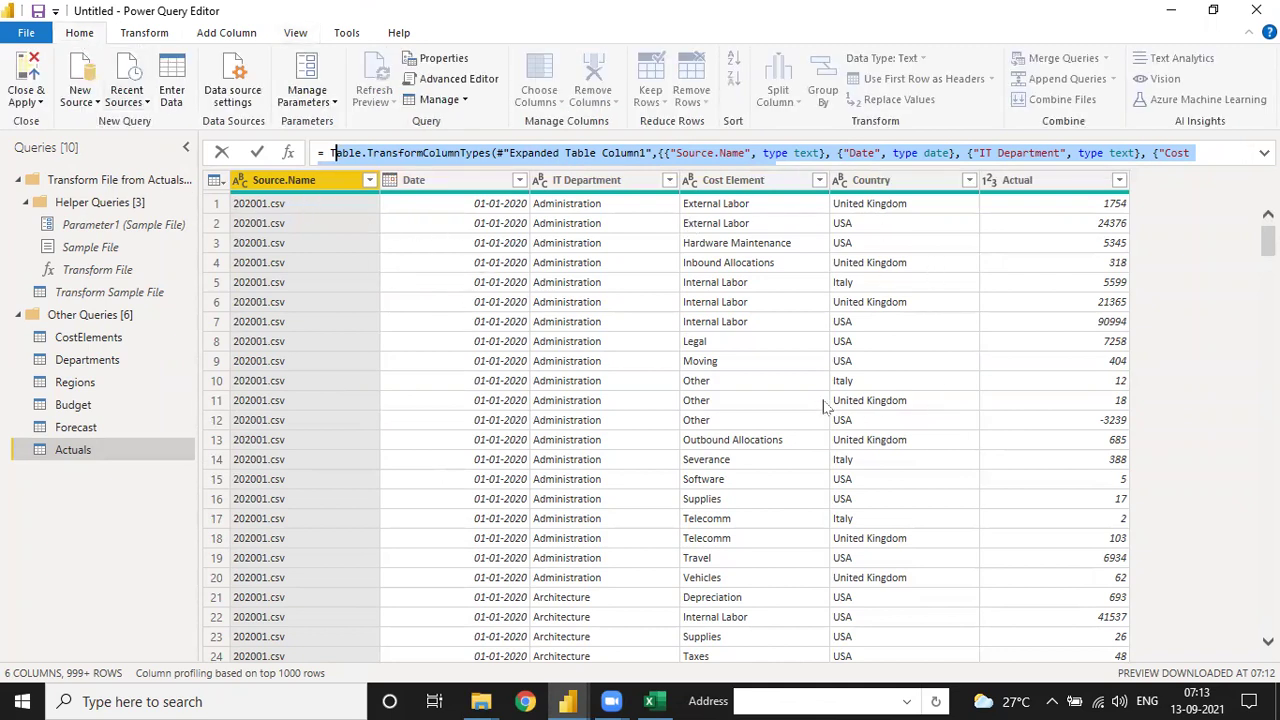
pyautogui.click(336, 189)
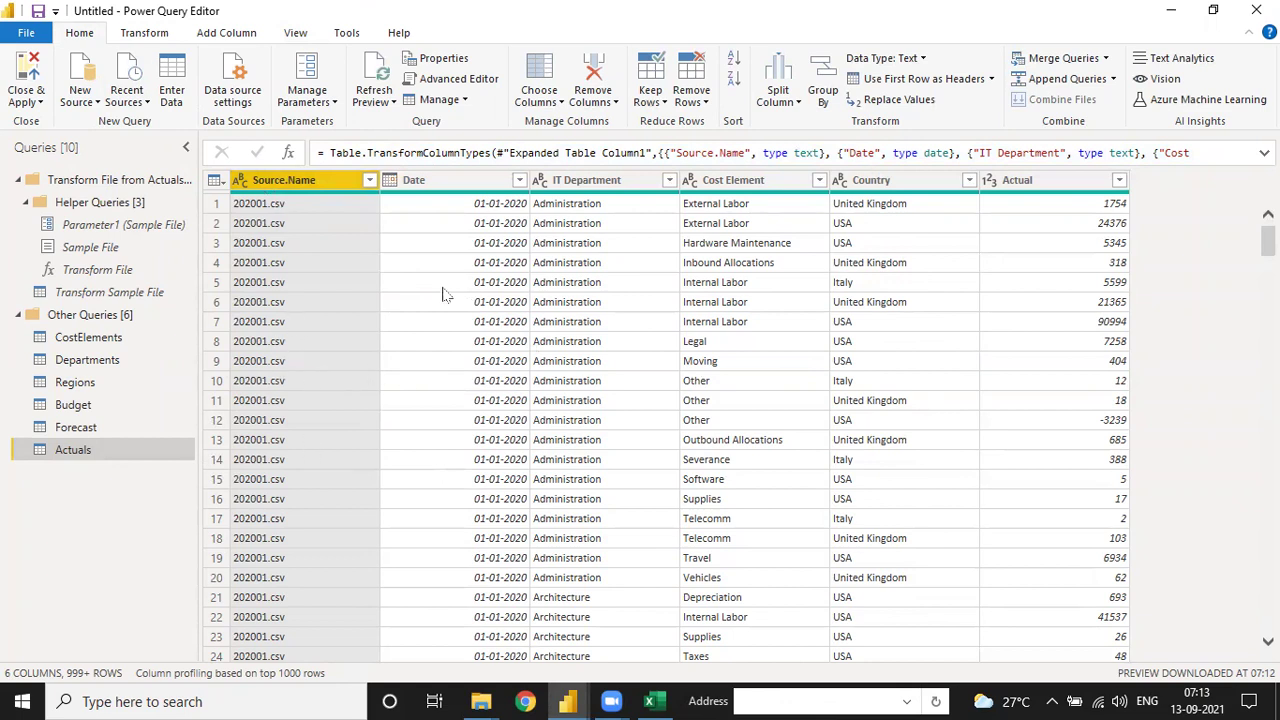
pyautogui.rightClick(307, 181)
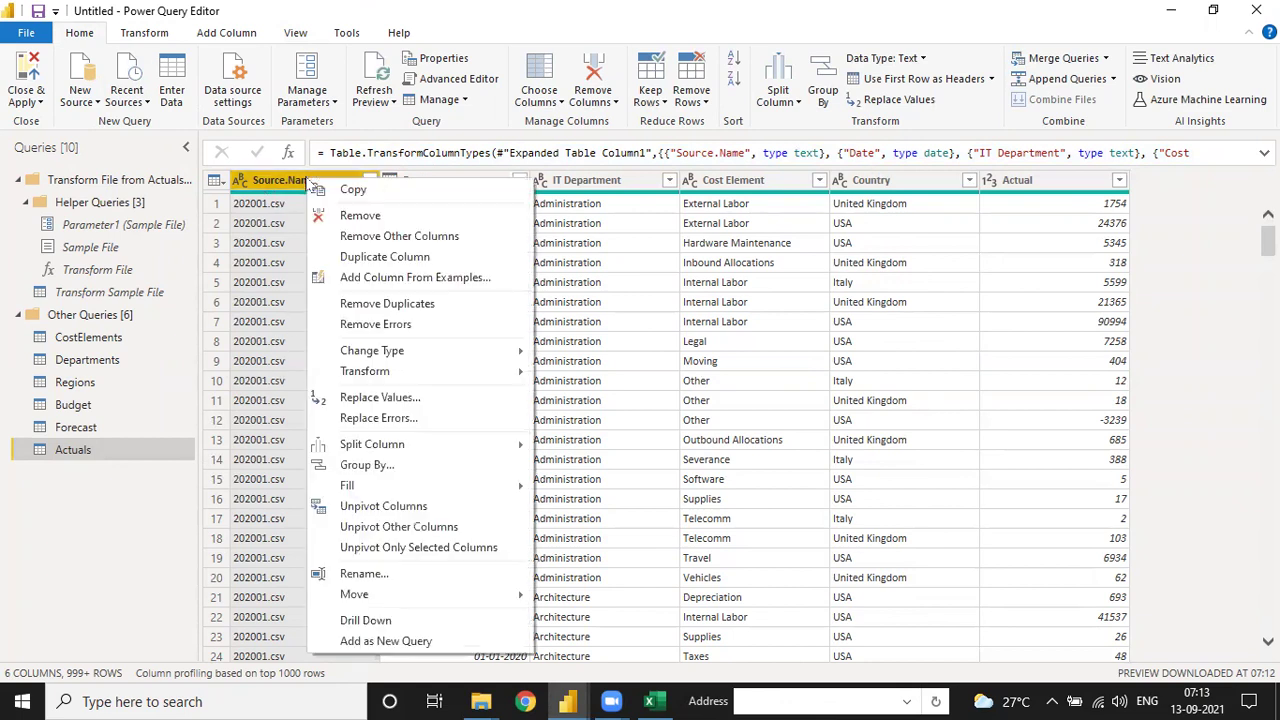
pyautogui.click(352, 219)
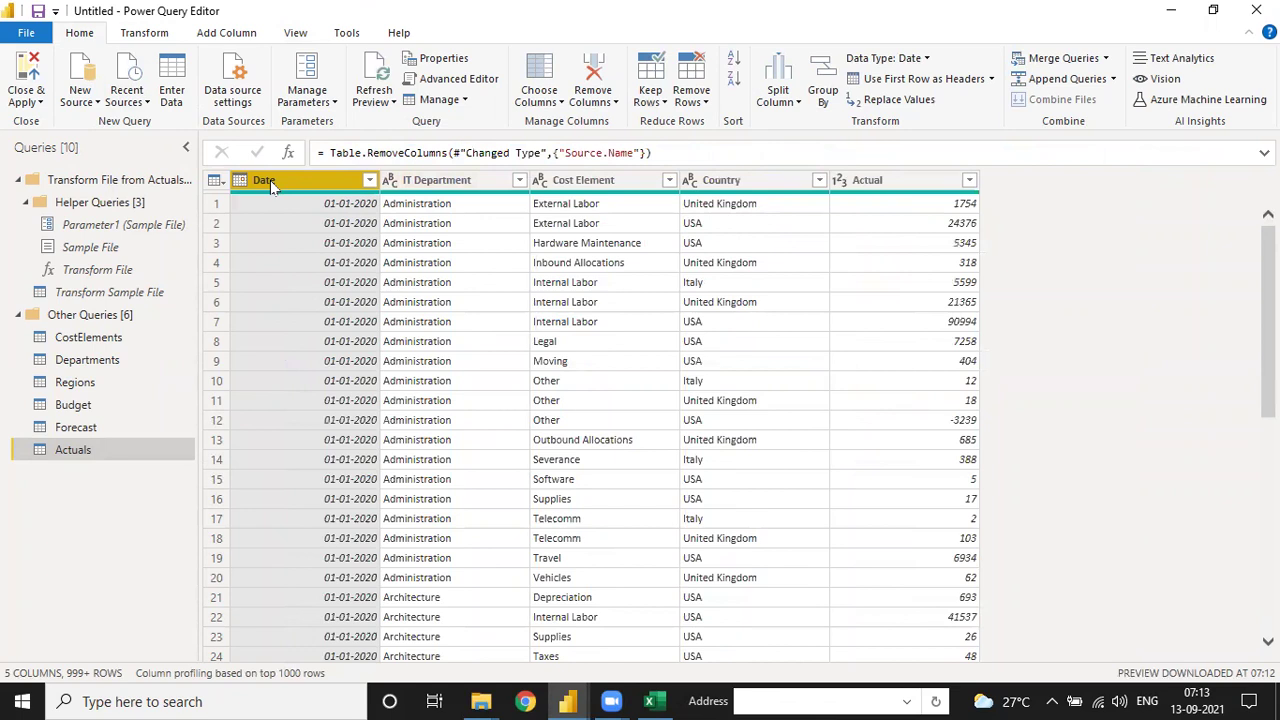
# Step: Open the CostElements query and apply Capitalize Each Word to its Cost Element column
pyautogui.click(135, 339)
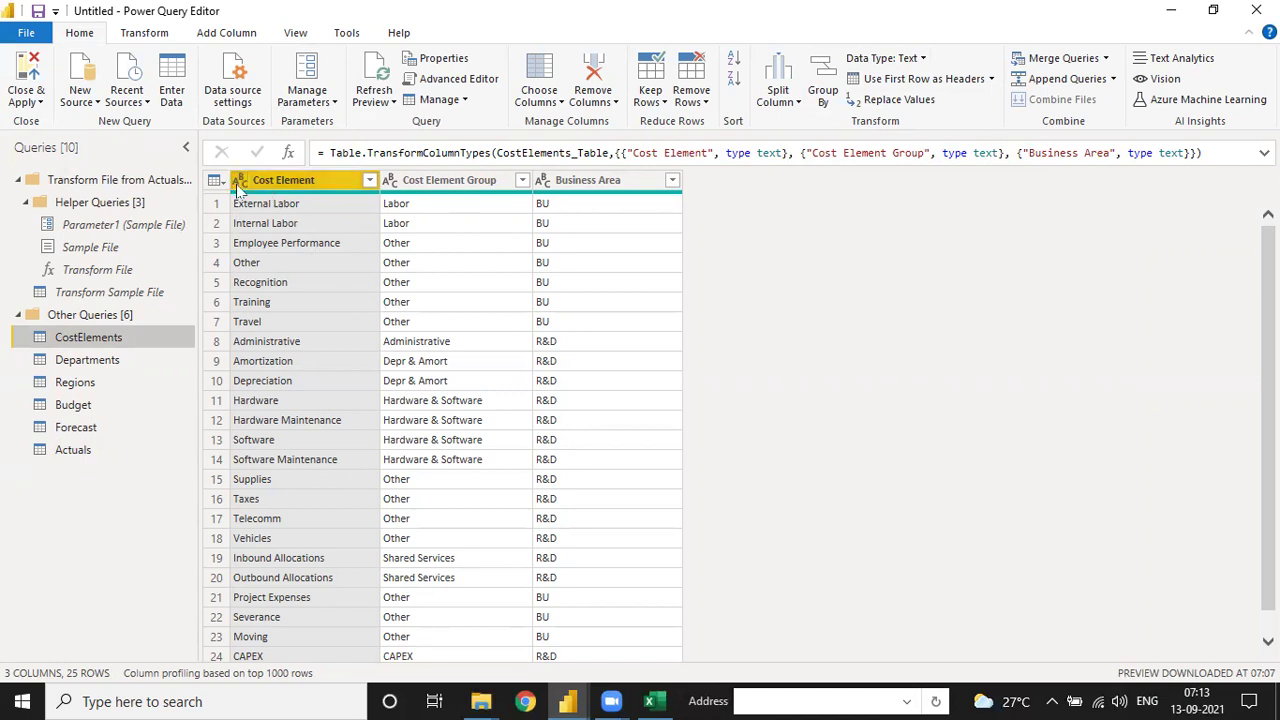
pyautogui.scroll(-1, 264, 350)
pyautogui.scroll(1, 302, 412)
pyautogui.moveTo(288, 189); pyautogui.dragTo(278, 187)
pyautogui.rightClick(278, 187)
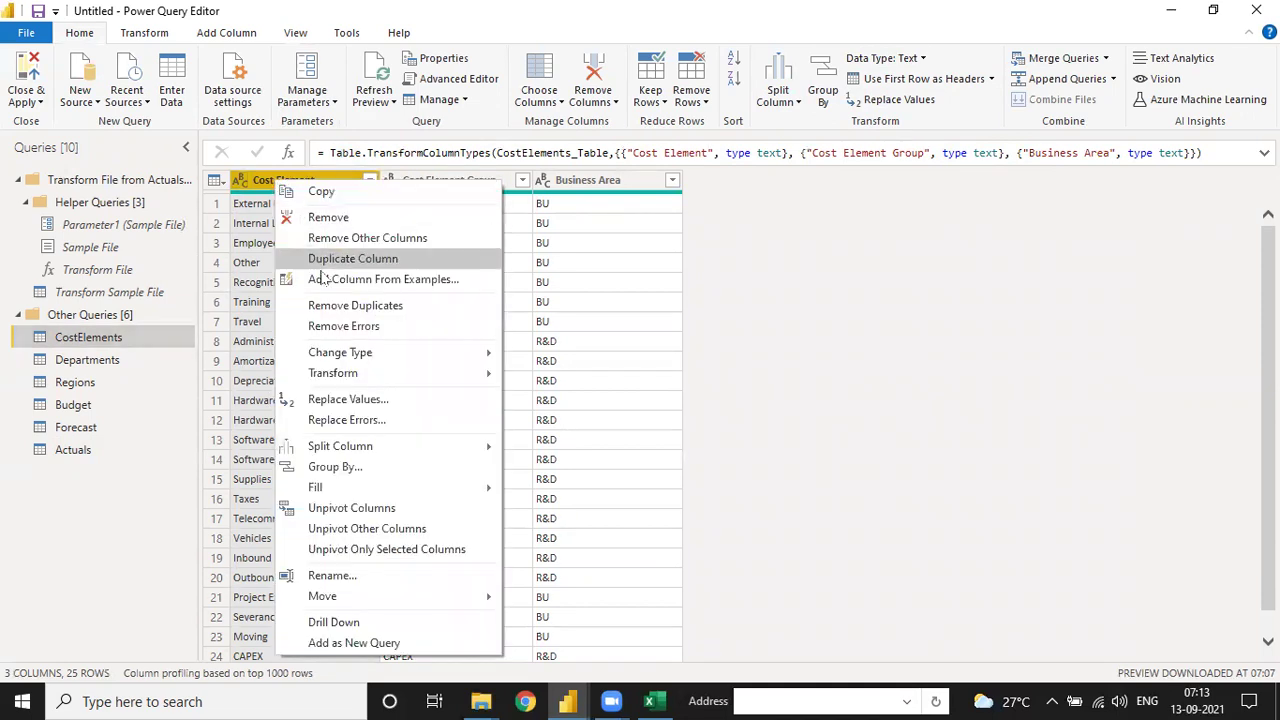
pyautogui.moveTo(343, 380)
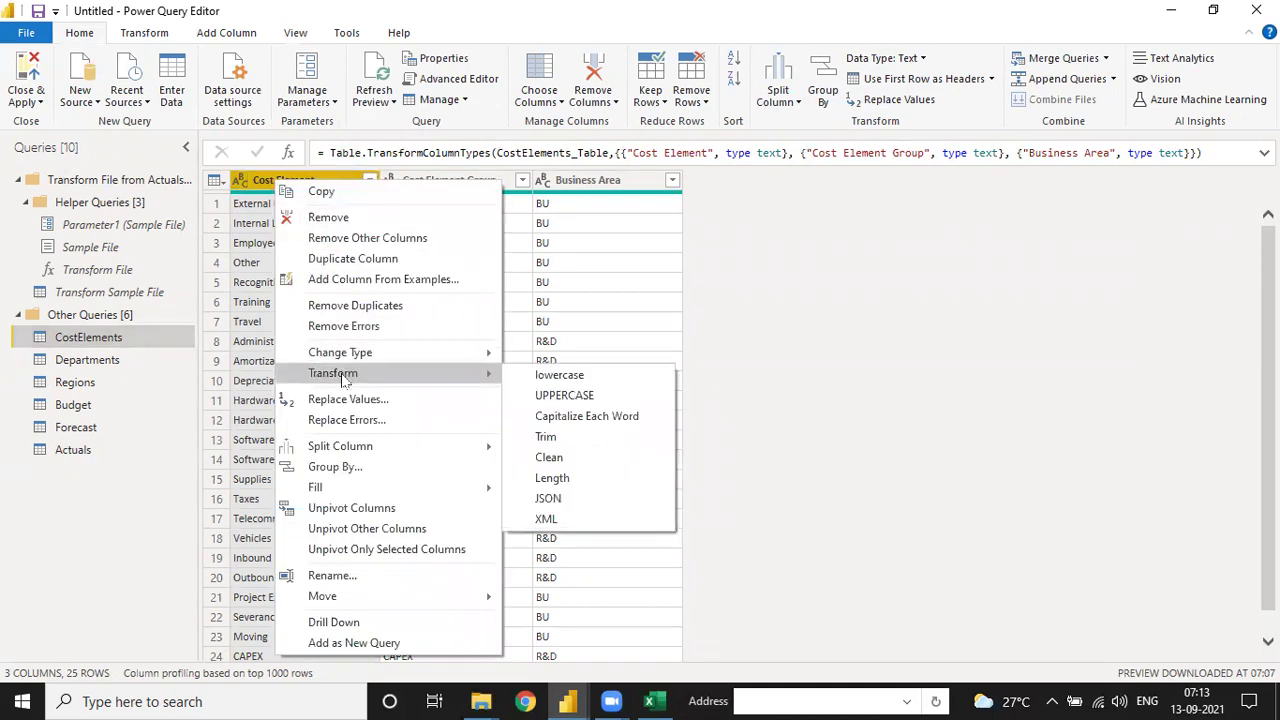
pyautogui.click(576, 424)
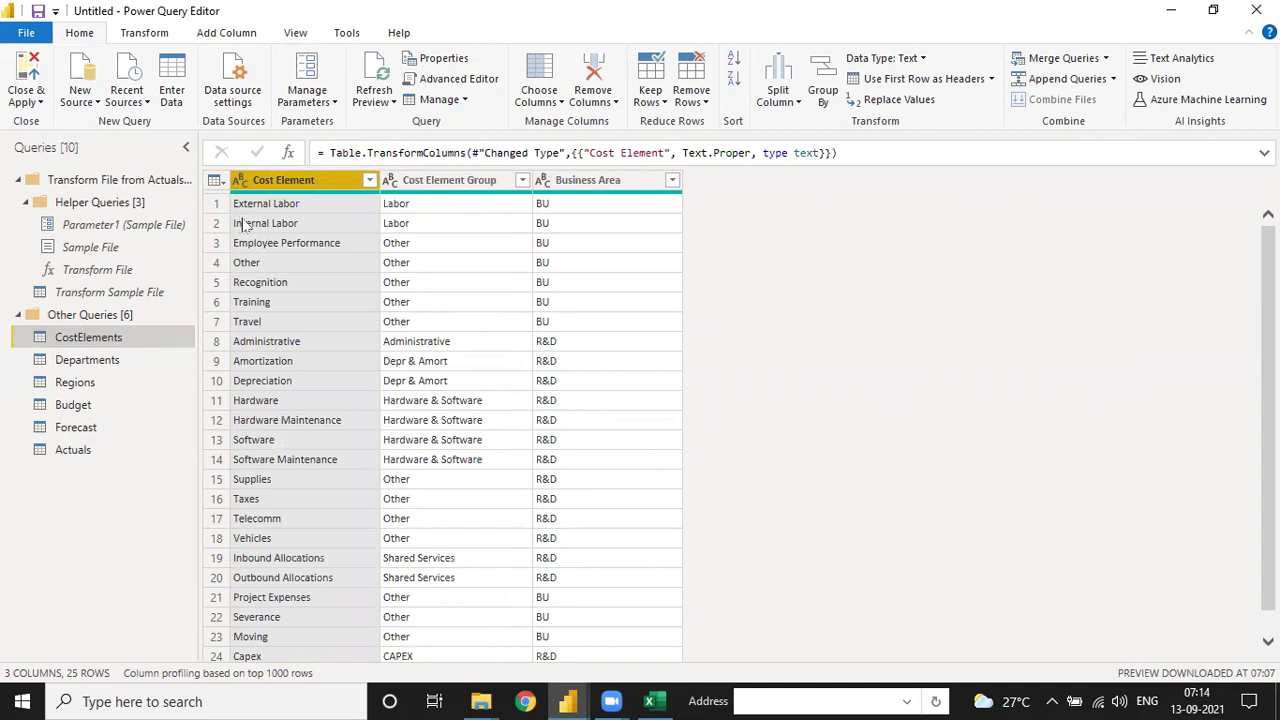
# Step: Apply Capitalize Each Word to the Cost Element Group column and convert the Business Area column to uppercase
pyautogui.rightClick(488, 180)
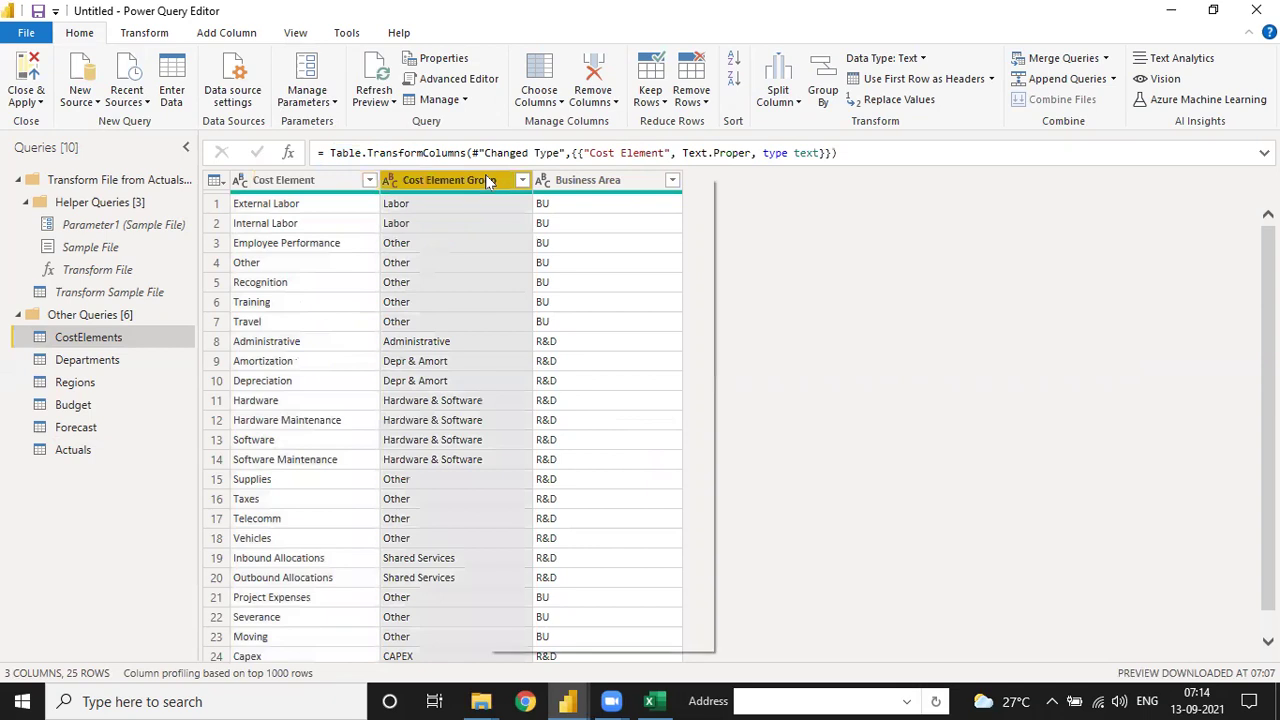
pyautogui.moveTo(558, 372)
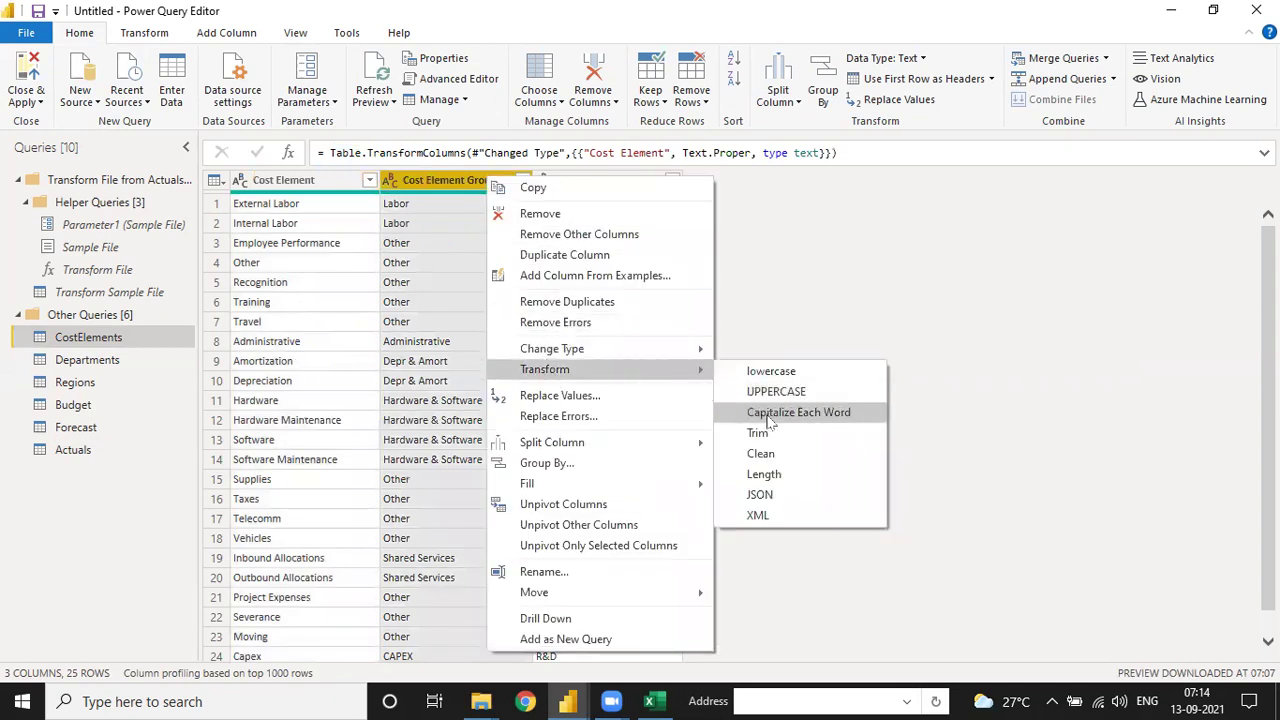
pyautogui.click(768, 421)
pyautogui.rightClick(580, 182)
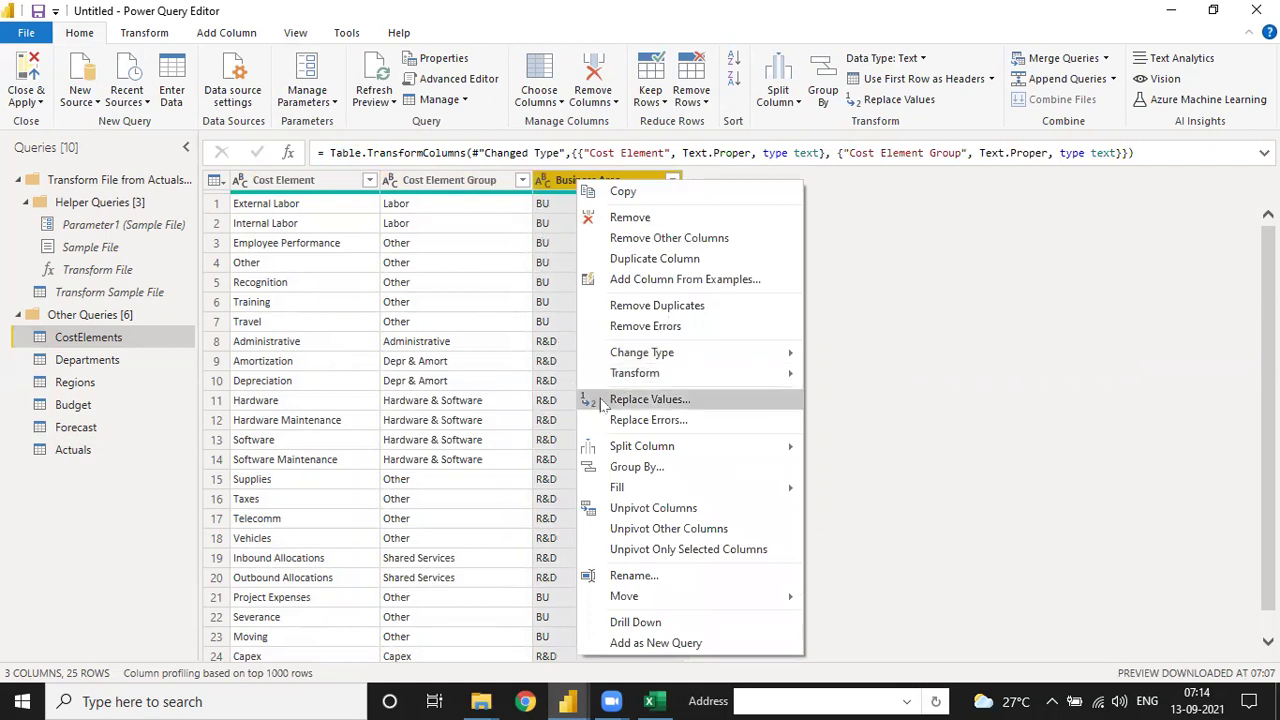
pyautogui.moveTo(672, 376)
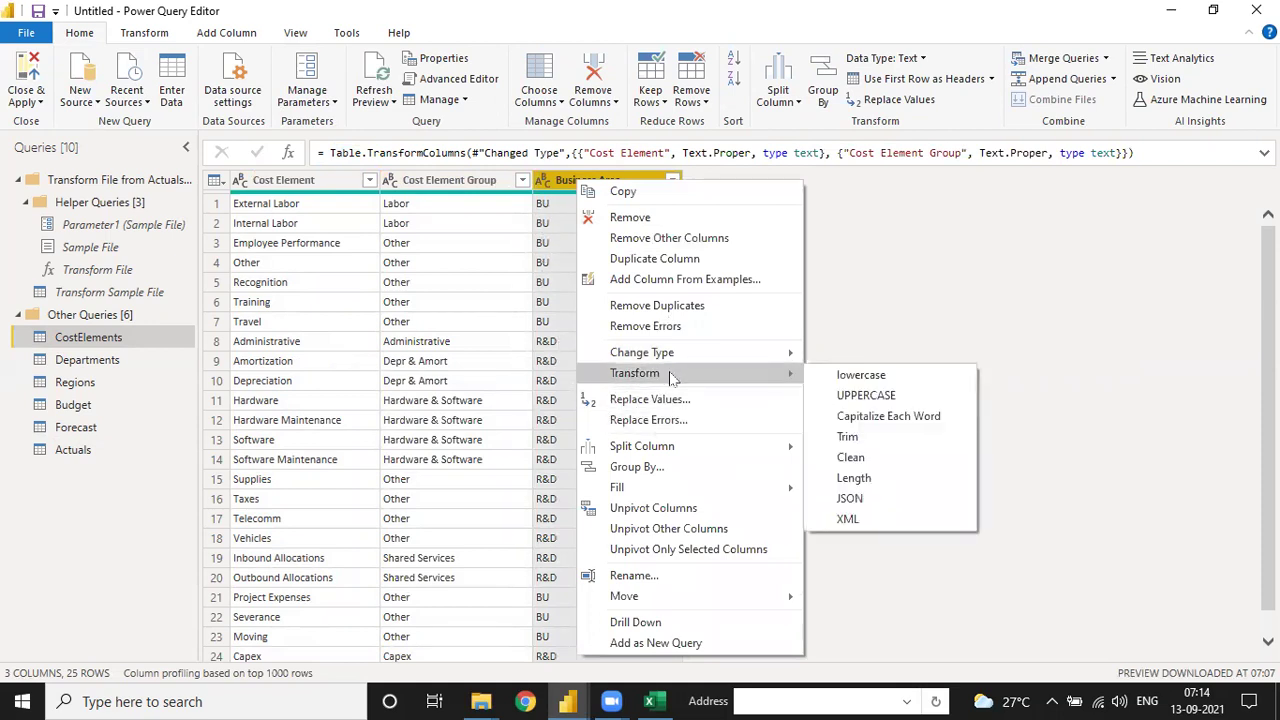
pyautogui.click(879, 401)
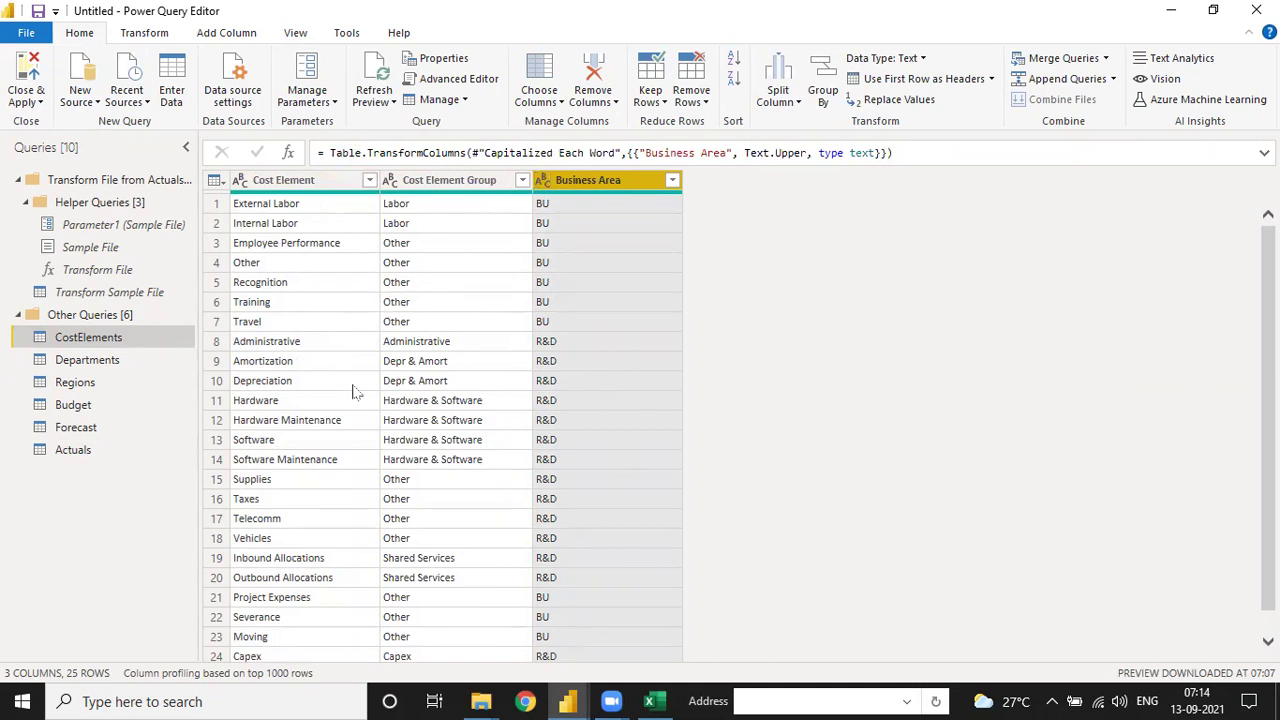
# Step: Open the Departments query and apply Capitalize Each Word to its IT Department column
pyautogui.click(65, 362)
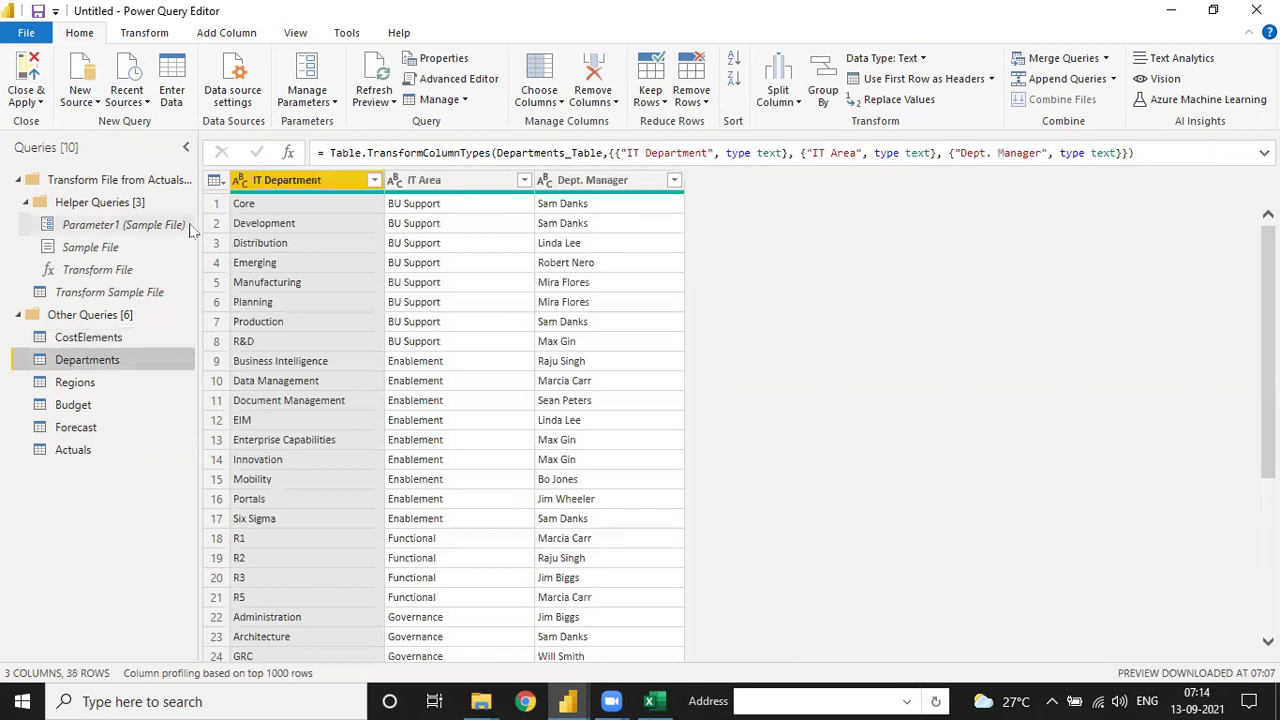
pyautogui.scroll(-5, 328, 450)
pyautogui.scroll(5, 326, 528)
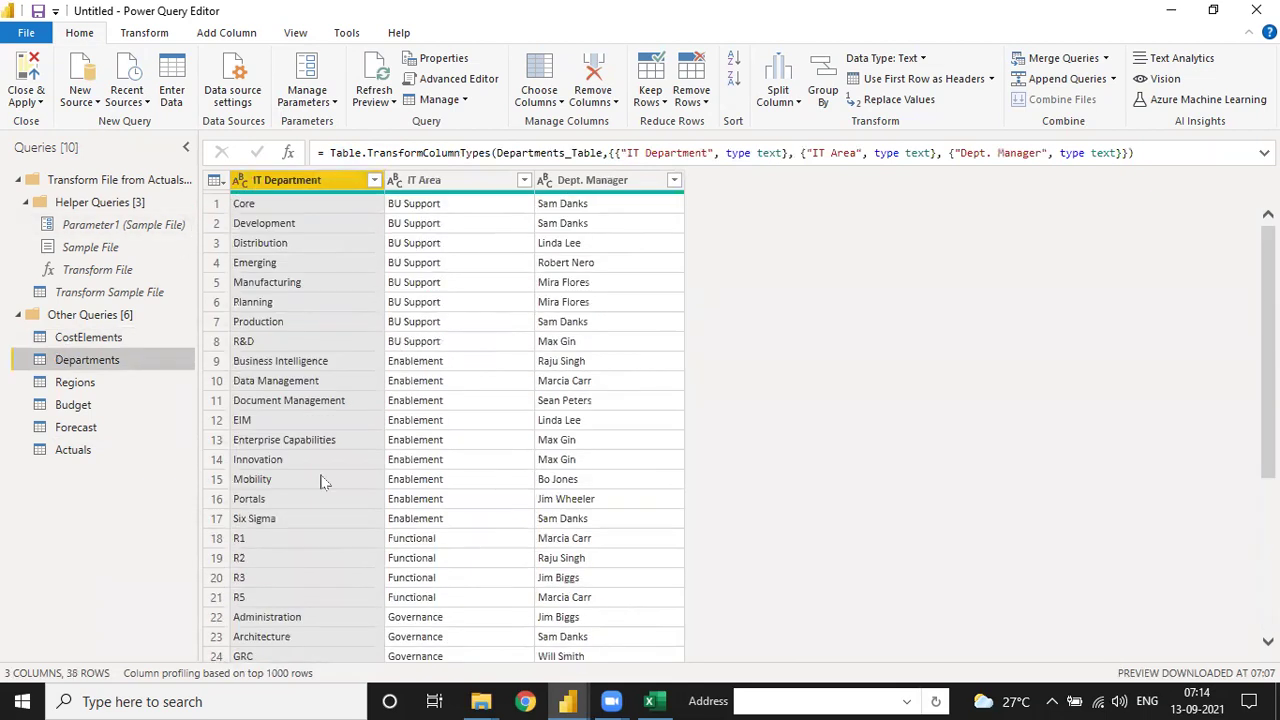
pyautogui.rightClick(286, 188)
pyautogui.moveTo(455, 375)
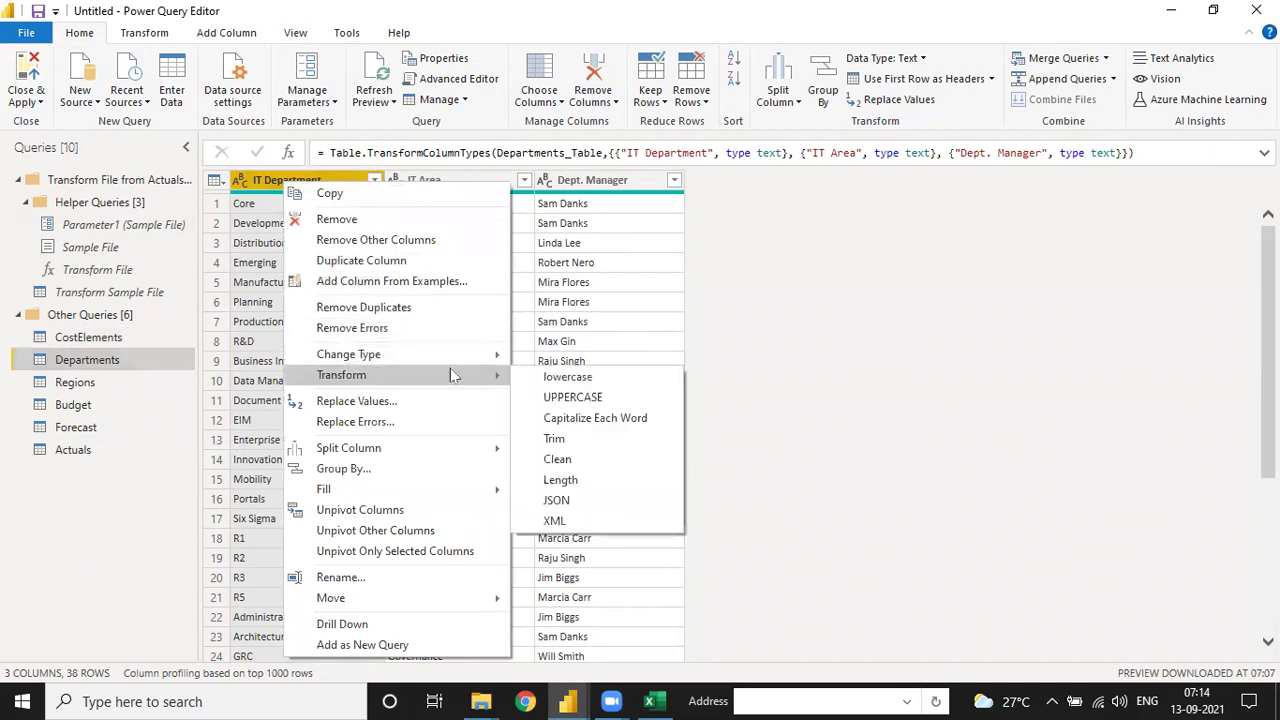
pyautogui.click(580, 416)
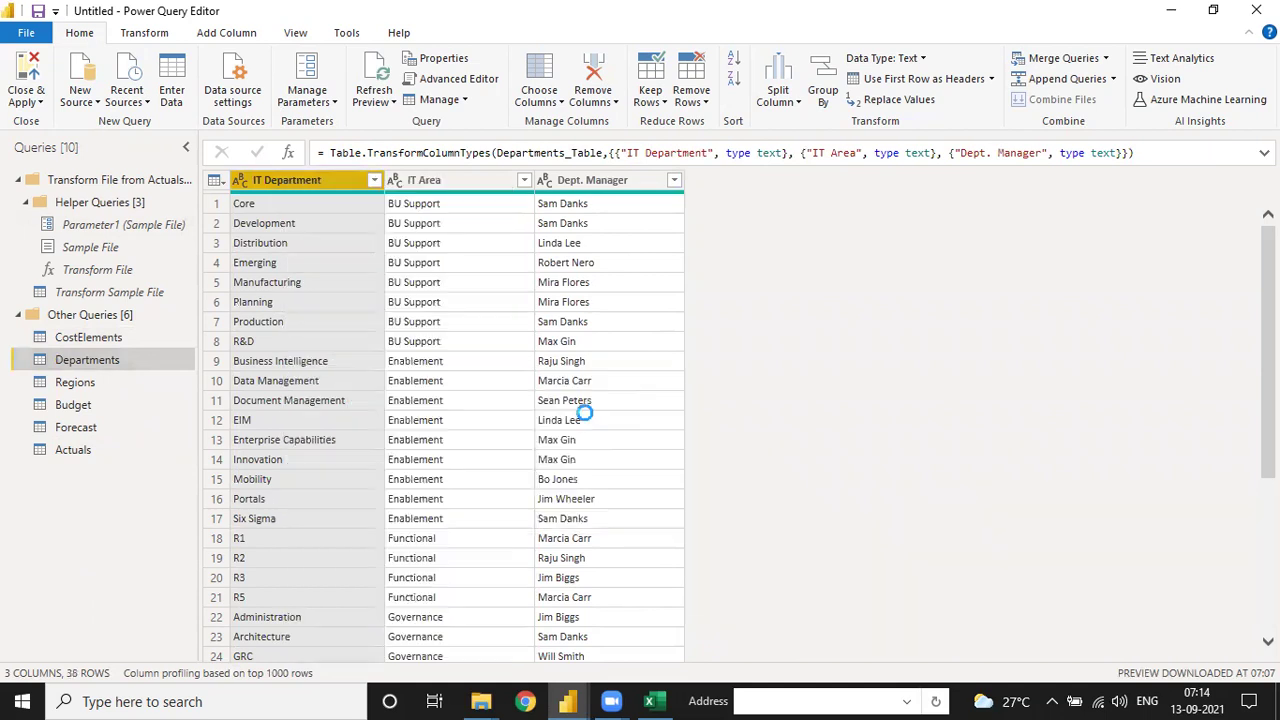
# Step: Convert the IT Area column to uppercase and apply Capitalize Each Word to the Dept. Manager column
pyautogui.rightClick(440, 182)
pyautogui.moveTo(526, 371)
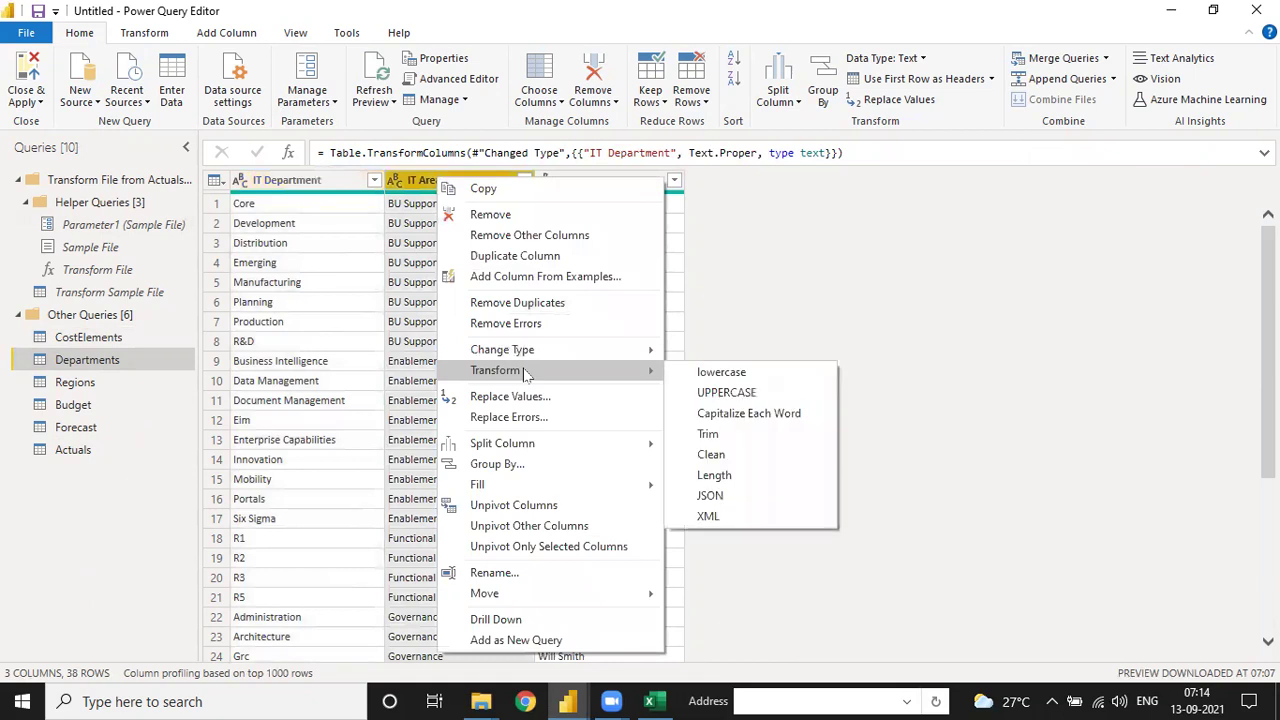
pyautogui.click(710, 393)
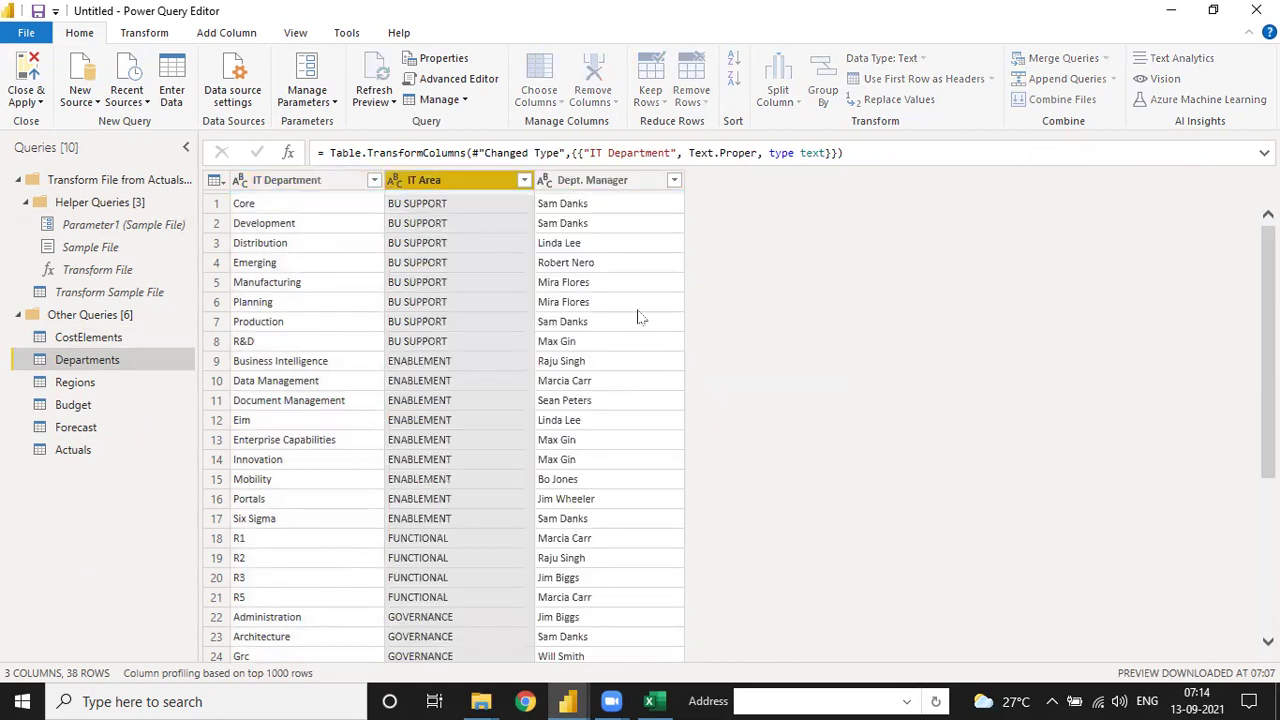
pyautogui.rightClick(578, 184)
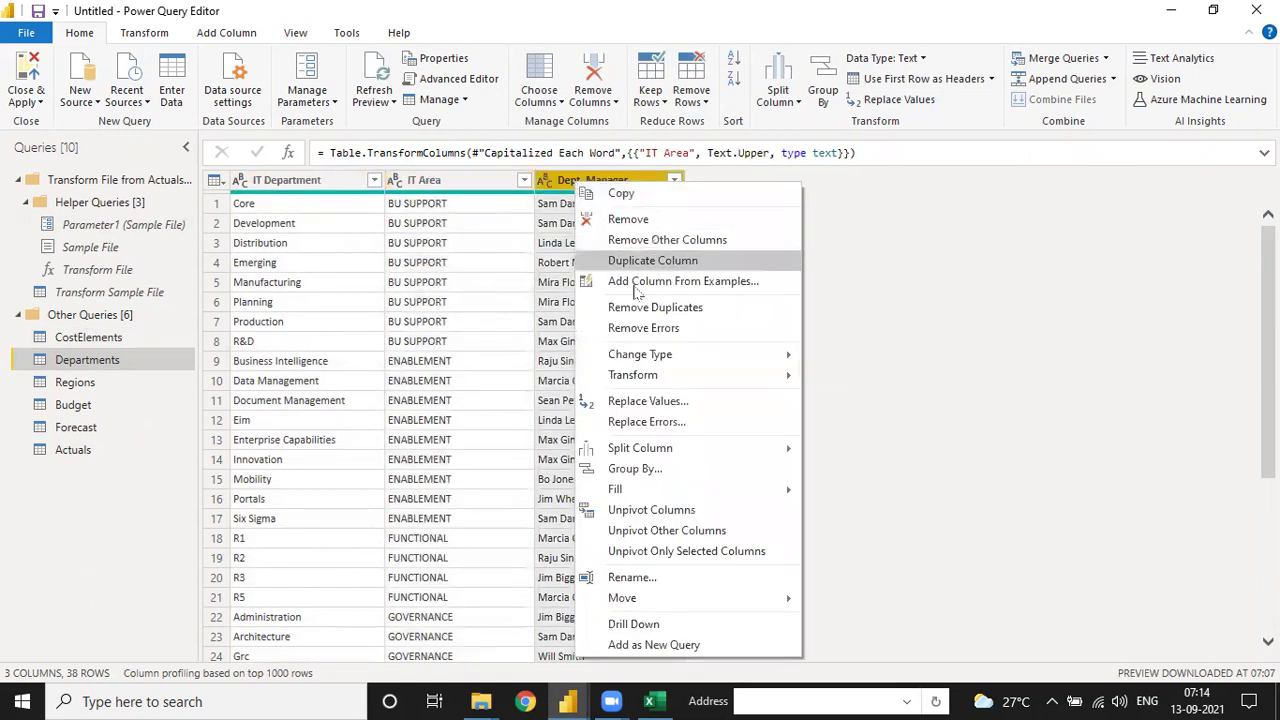
pyautogui.moveTo(690, 376)
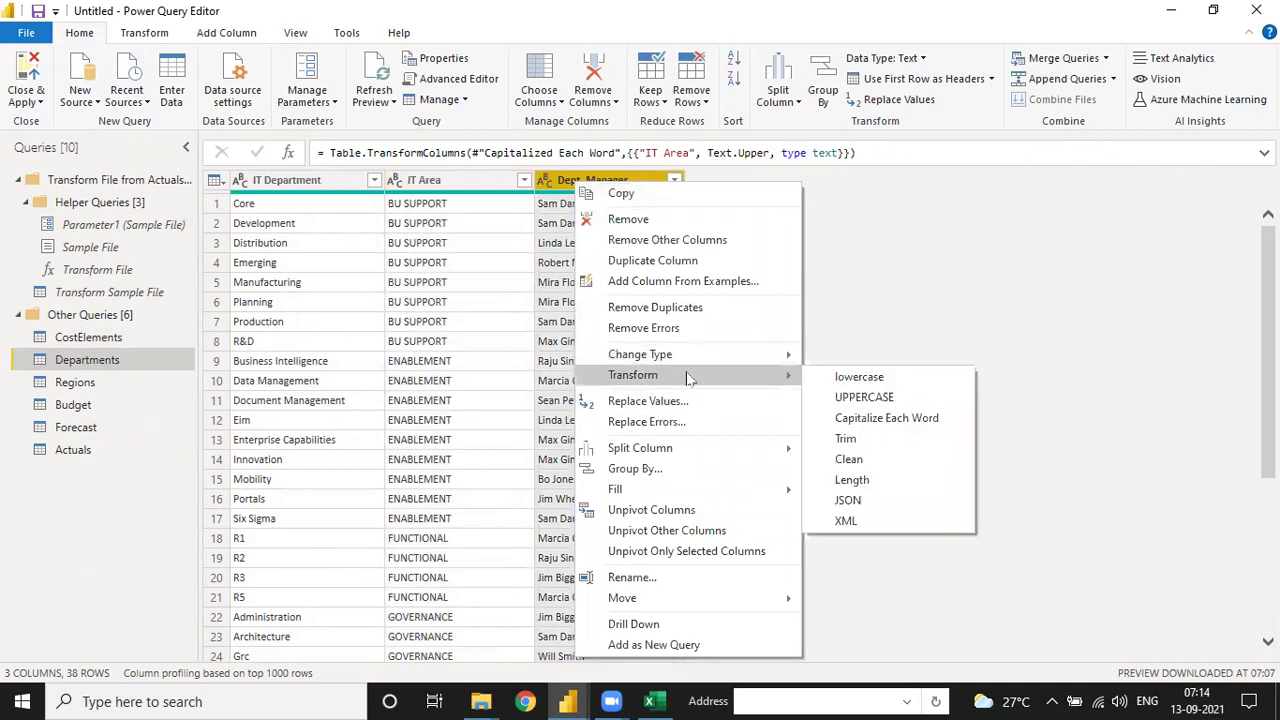
pyautogui.click(848, 422)
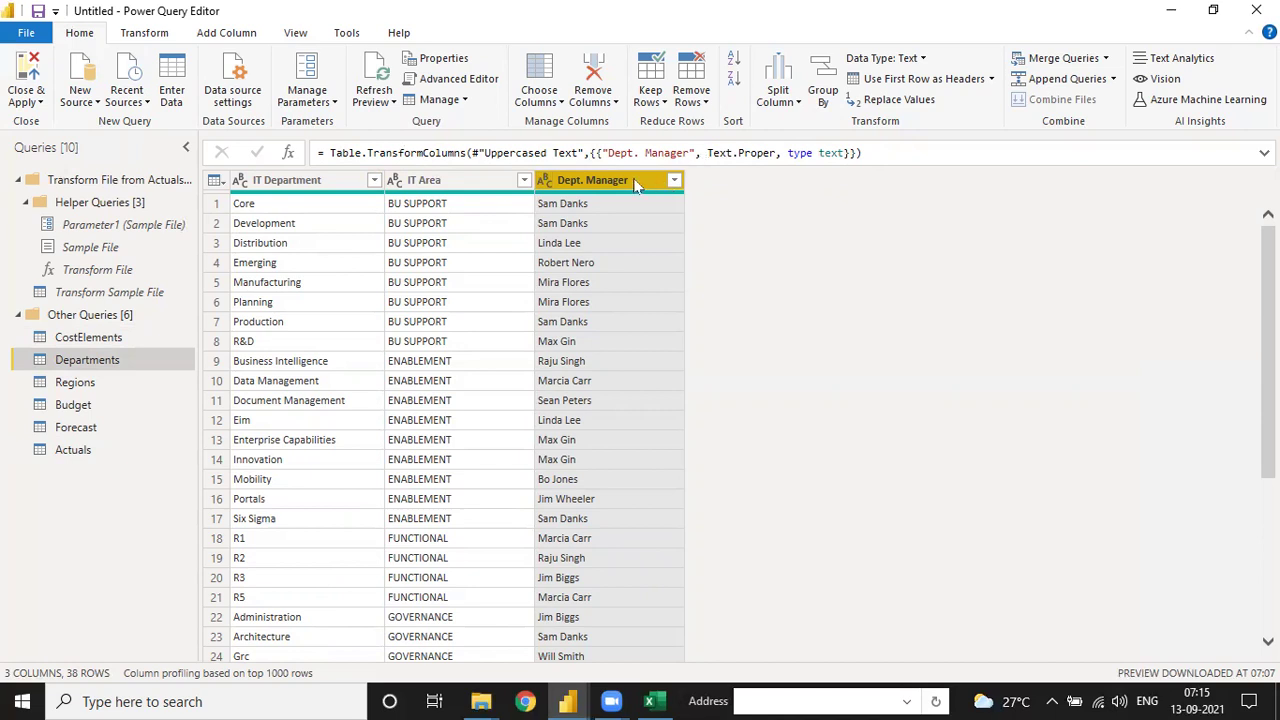
pyautogui.rightClick(603, 187)
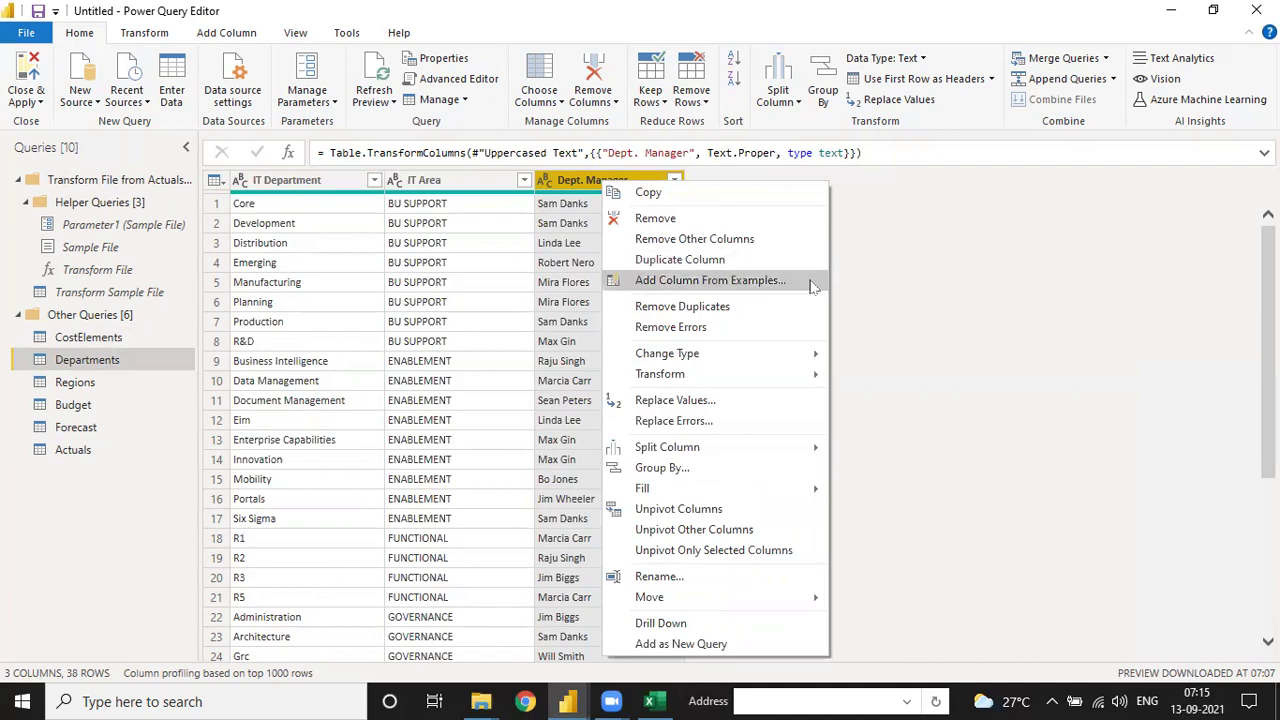
pyautogui.click(941, 289)
pyautogui.scroll(-5, 630, 367)
pyautogui.scroll(5, 610, 444)
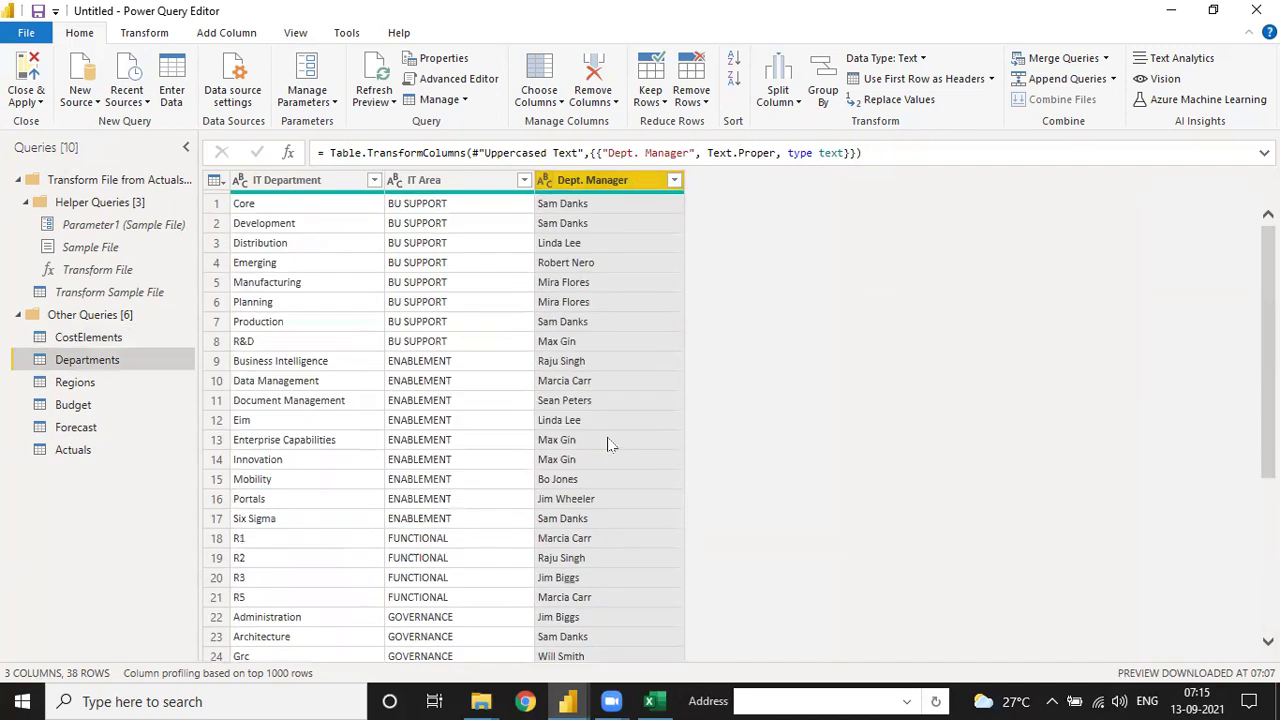
# Step: Open the Regions query and apply Capitalize Each Word to its Country and Region columns
pyautogui.click(101, 384)
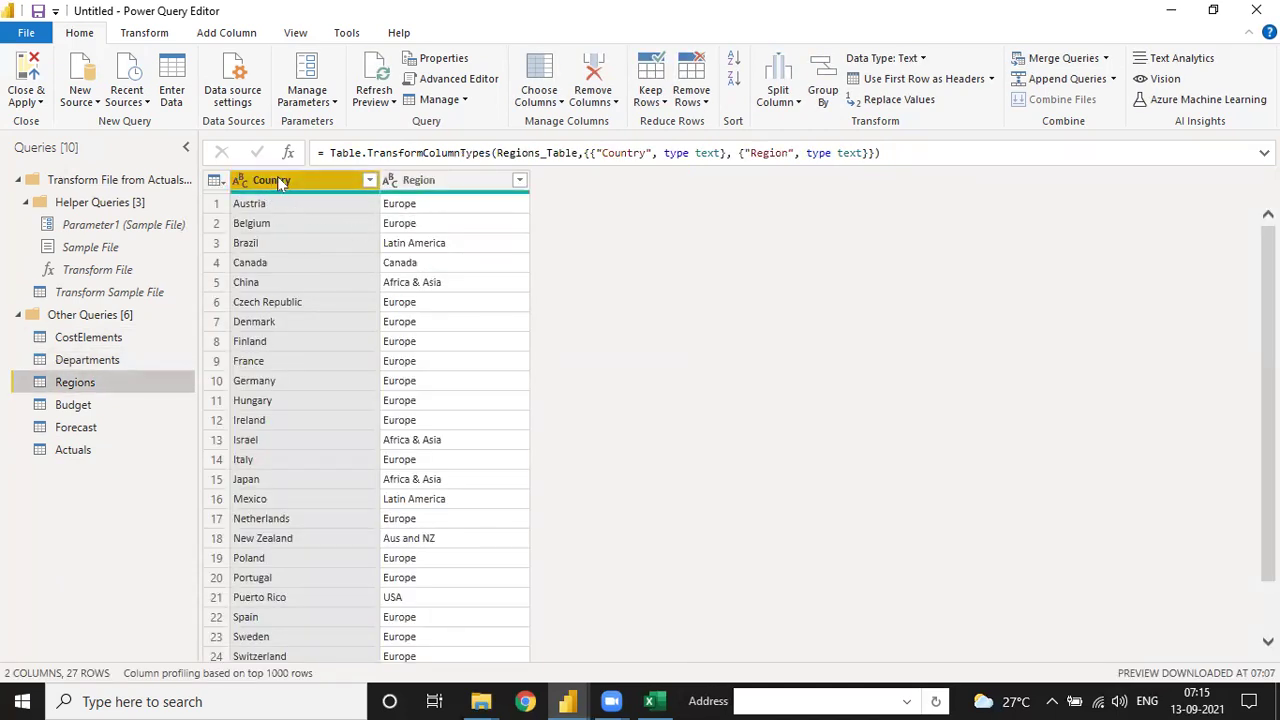
pyautogui.rightClick(283, 186)
pyautogui.moveTo(366, 370)
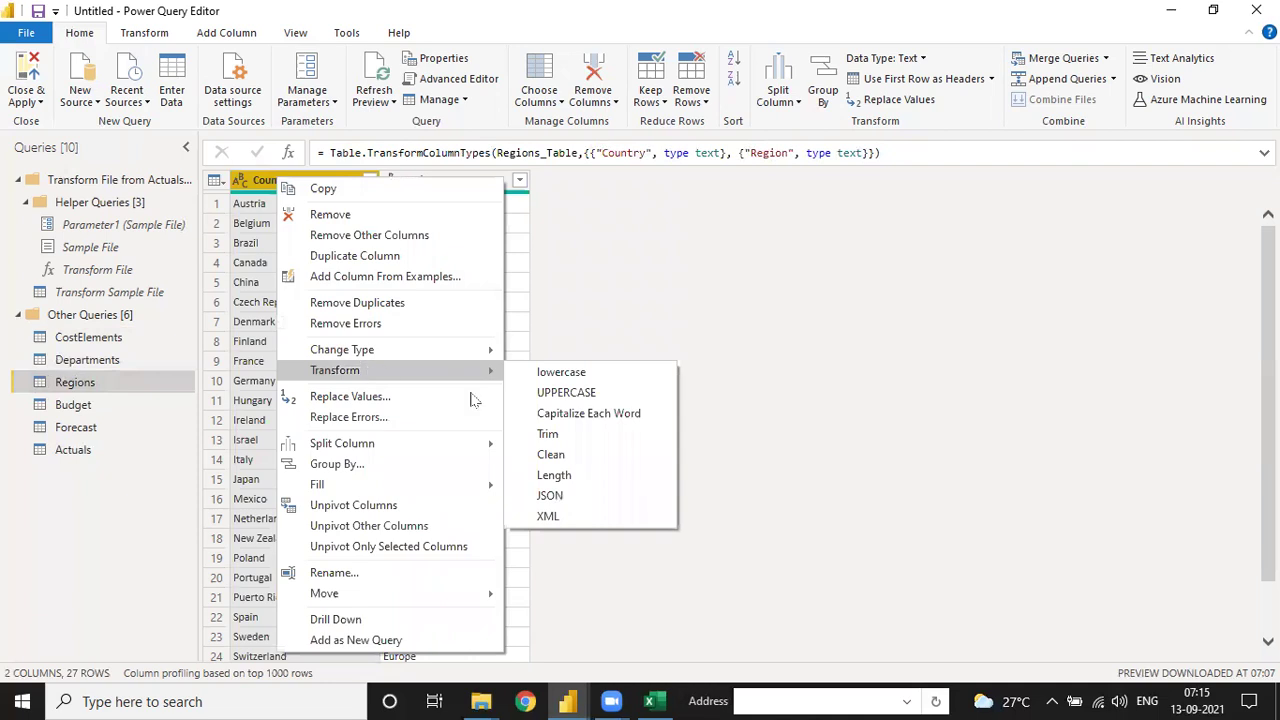
pyautogui.click(560, 420)
pyautogui.click(412, 178)
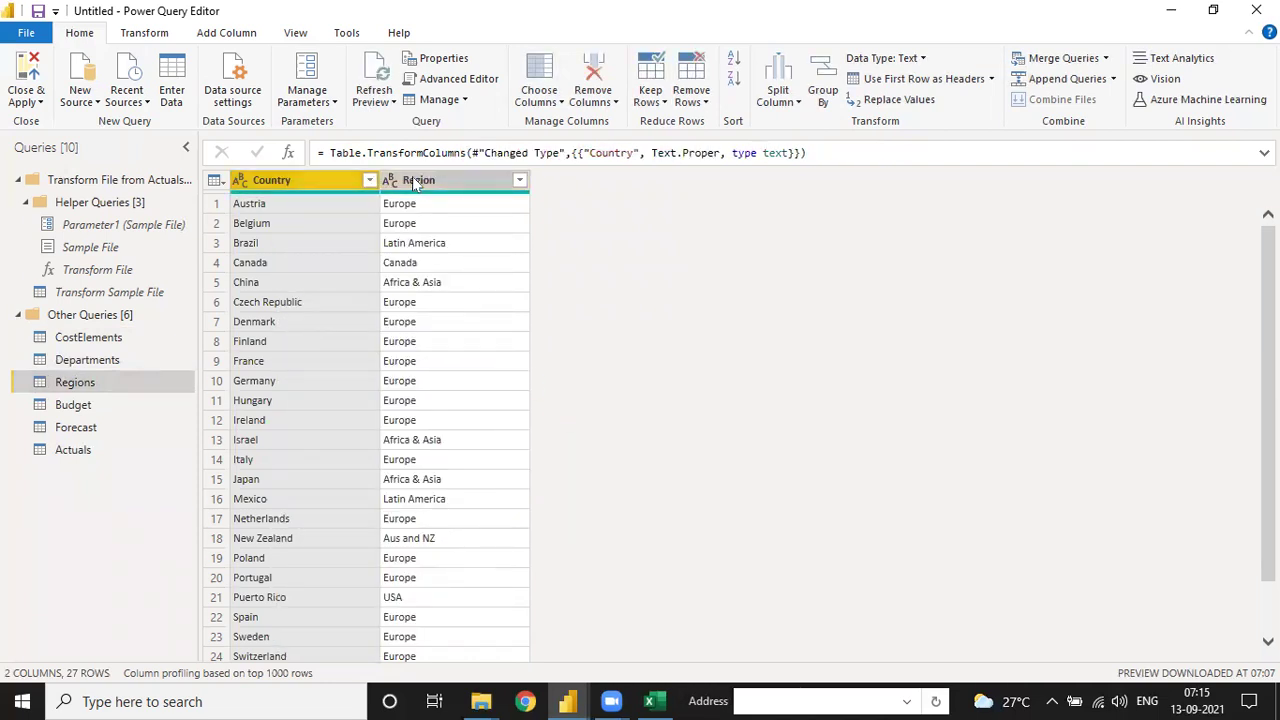
pyautogui.rightClick(412, 178)
pyautogui.moveTo(485, 373)
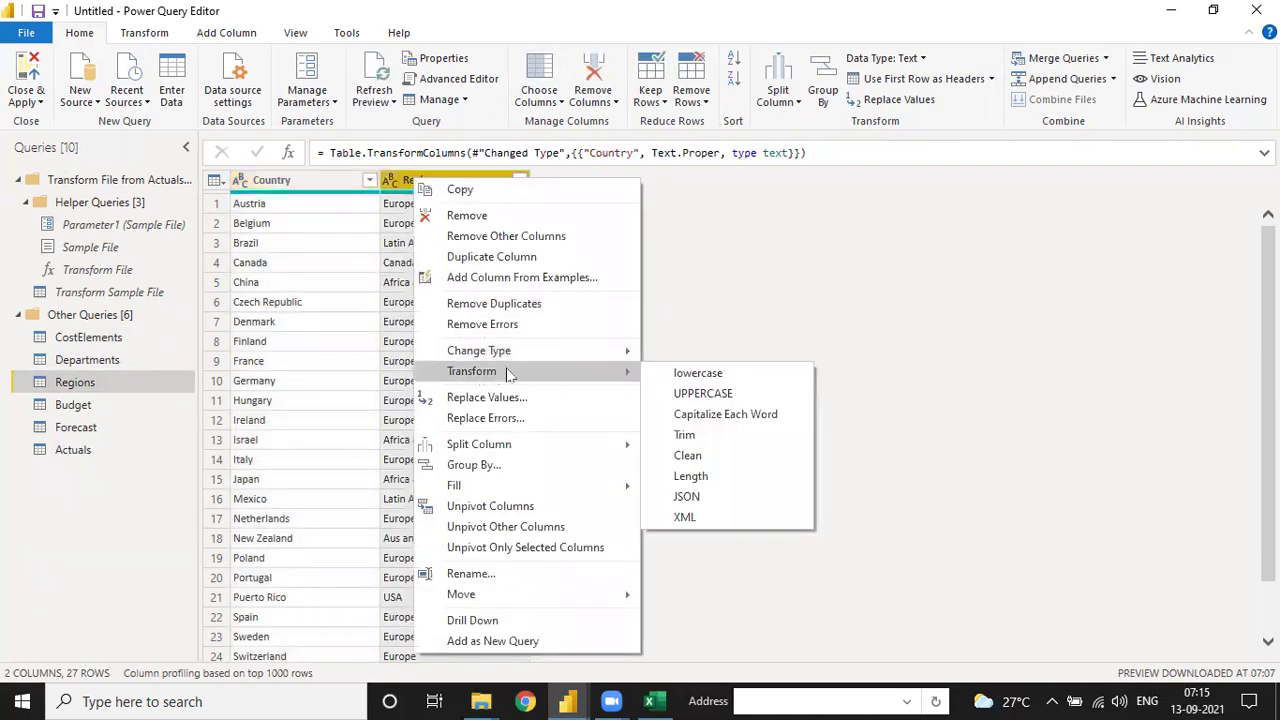
pyautogui.click(680, 414)
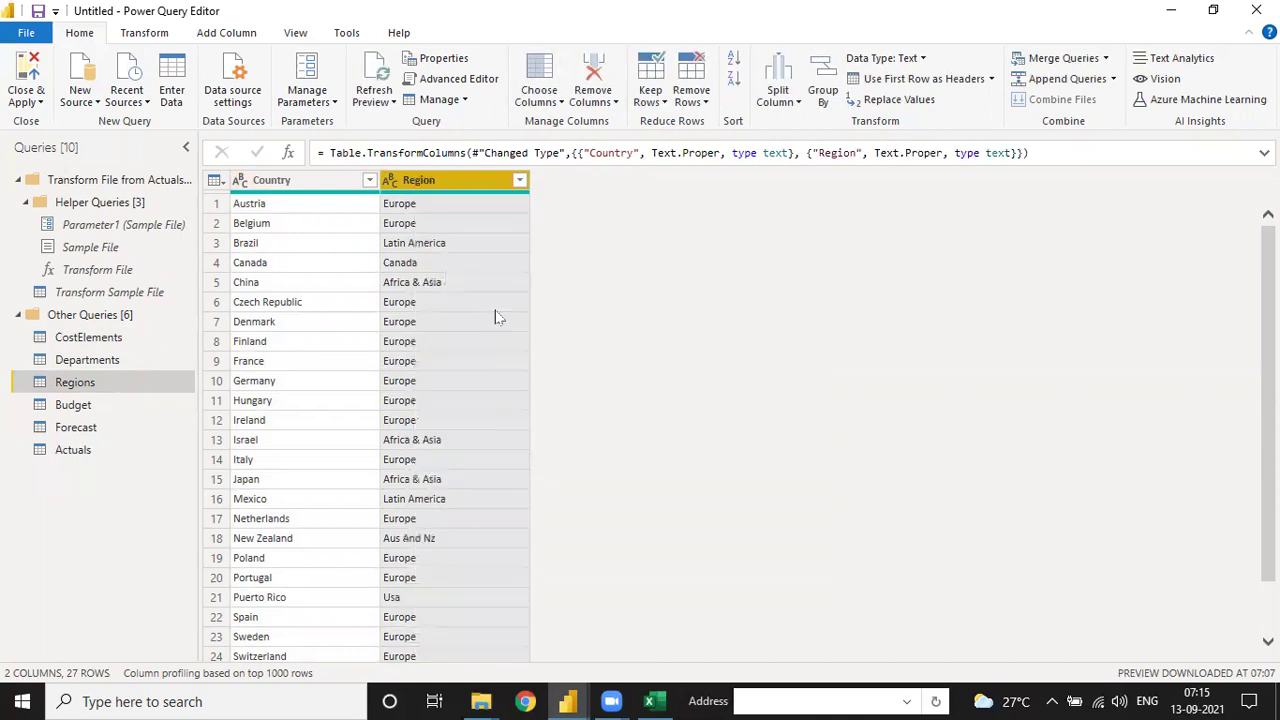
# Step: Open the Budget query, check its columns' data types, and apply Capitalize Each Word to the IT Dep. column
pyautogui.click(118, 406)
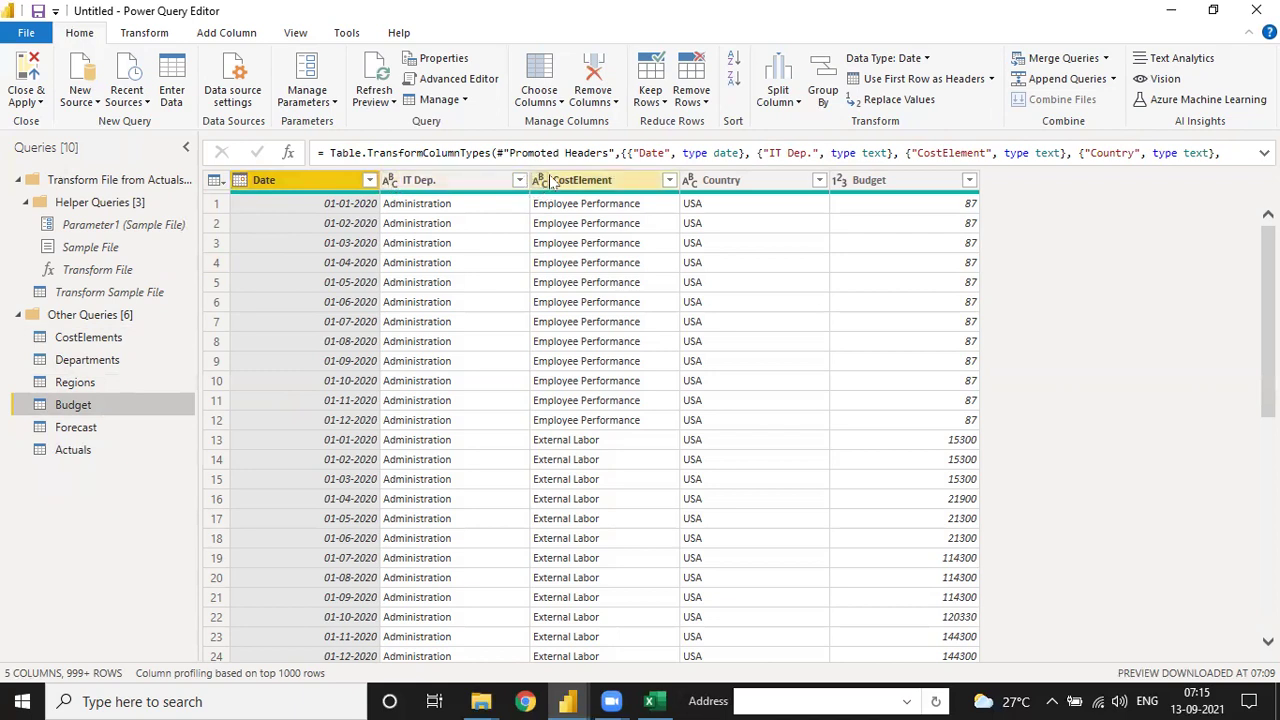
pyautogui.click(868, 184)
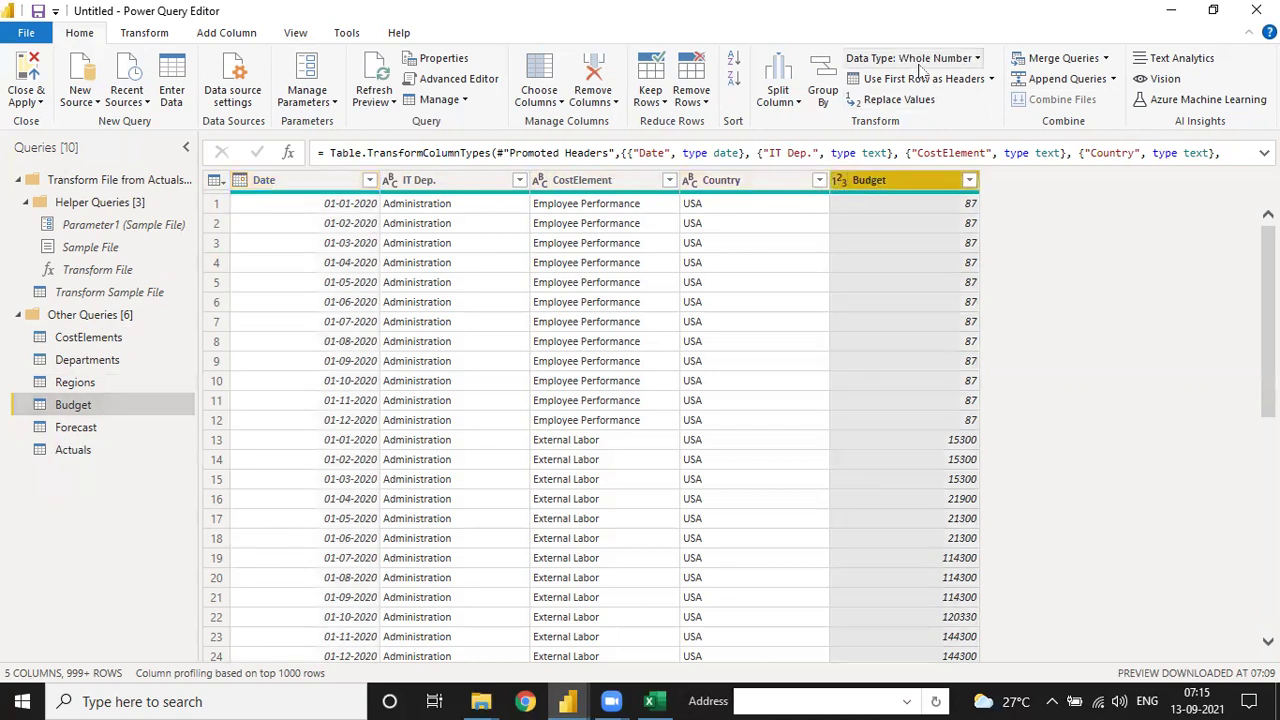
pyautogui.click(746, 180)
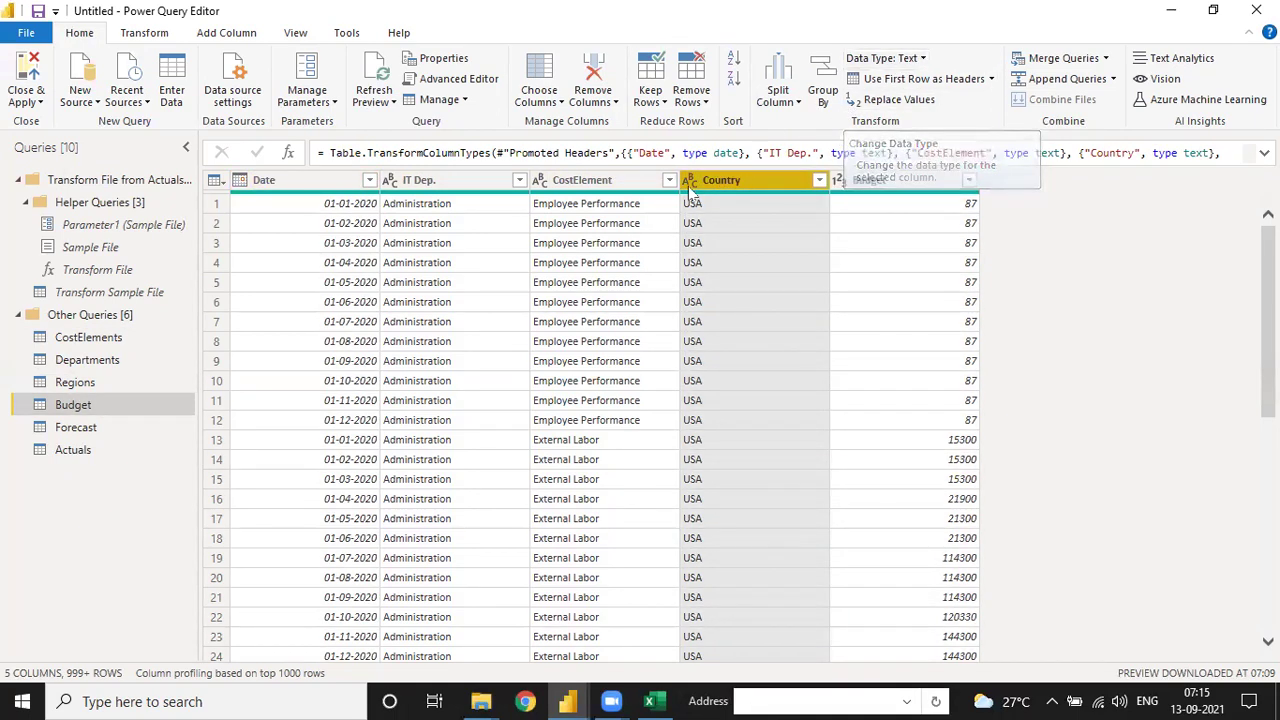
pyautogui.click(590, 180)
pyautogui.click(443, 183)
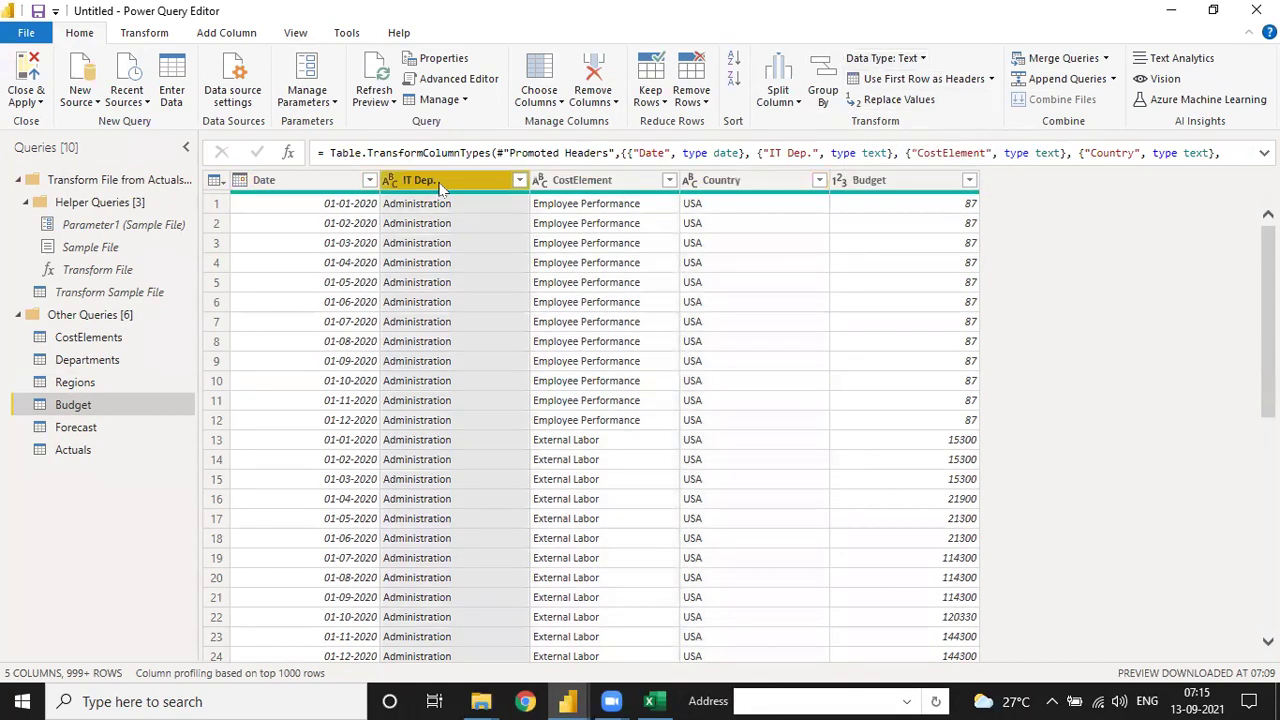
pyautogui.rightClick(470, 188)
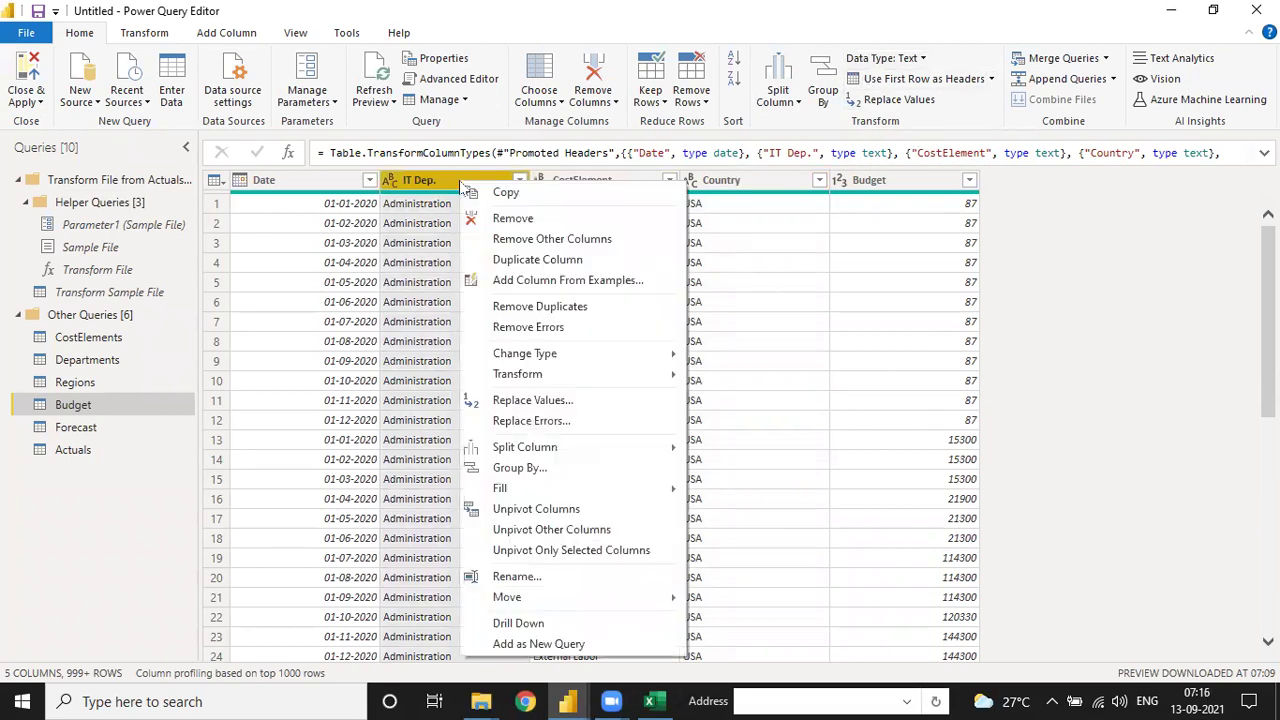
pyautogui.moveTo(640, 374)
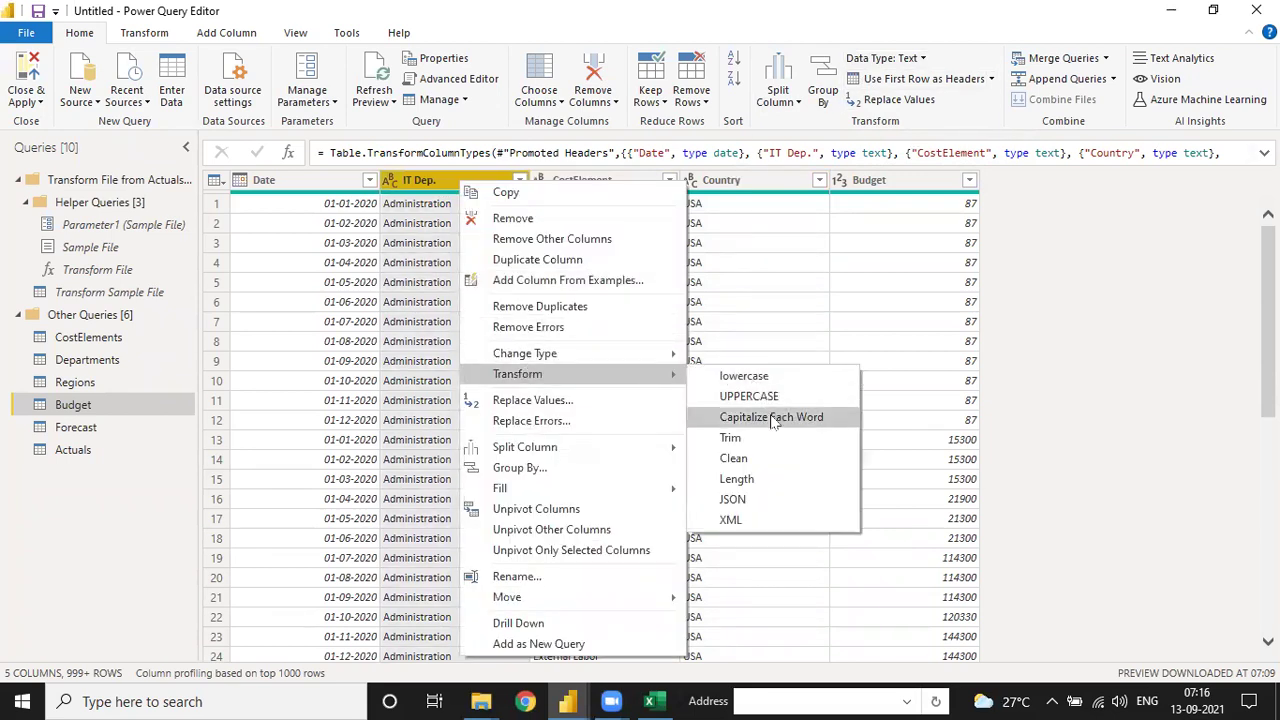
pyautogui.click(771, 417)
# Step: Apply Capitalize Each Word to the Budget query's CostElement column
pyautogui.click(583, 183)
pyautogui.rightClick(583, 188)
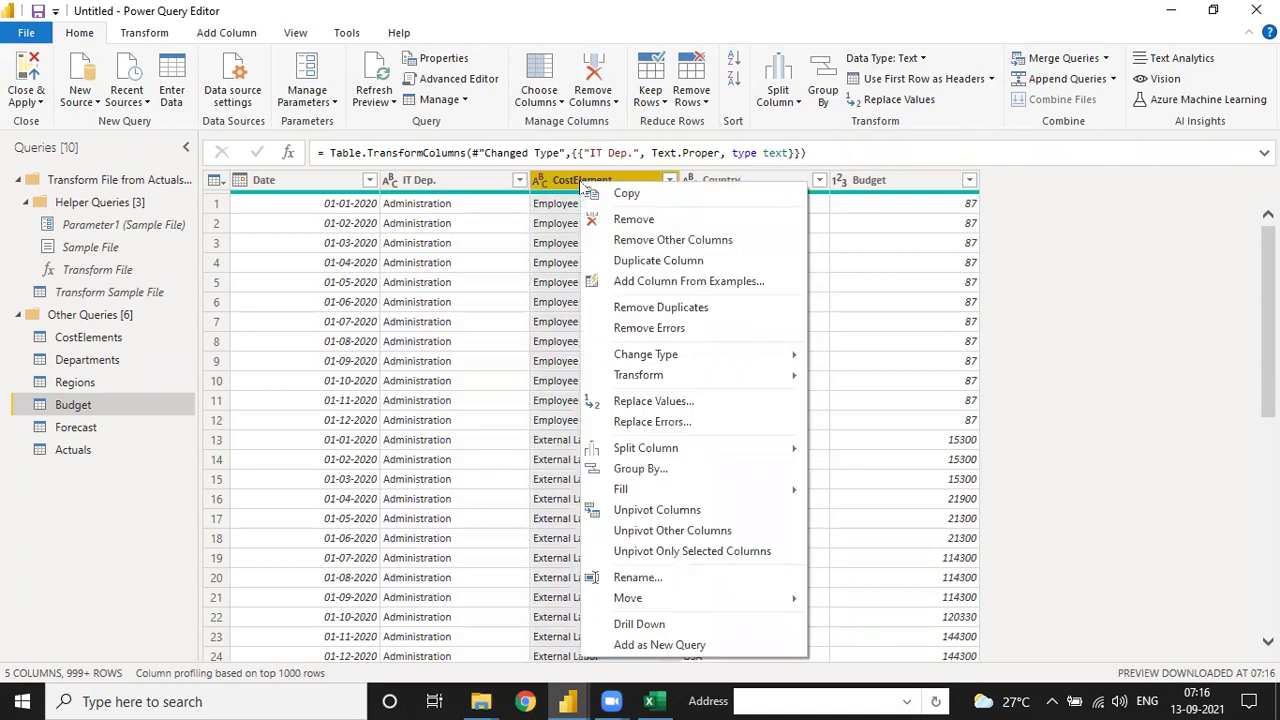
pyautogui.moveTo(714, 378)
pyautogui.click(843, 422)
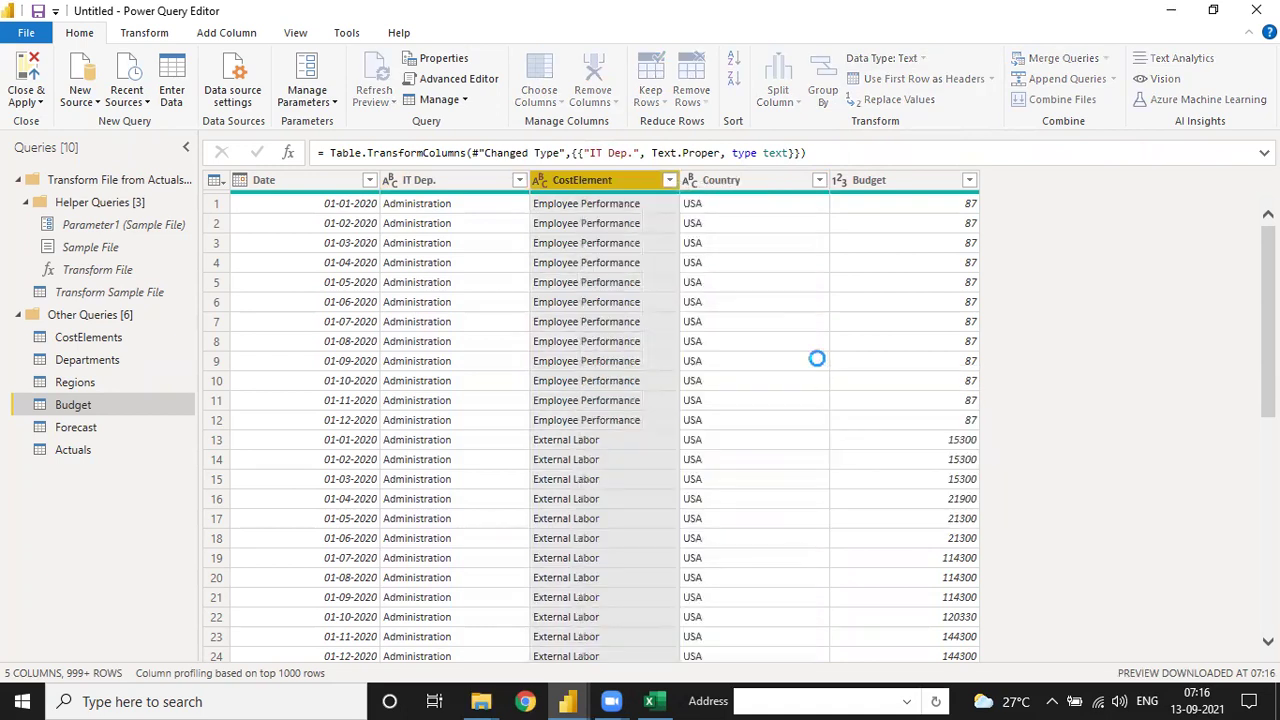
# Step: Convert the Budget query's Country column to uppercase
pyautogui.click(720, 183)
pyautogui.rightClick(722, 185)
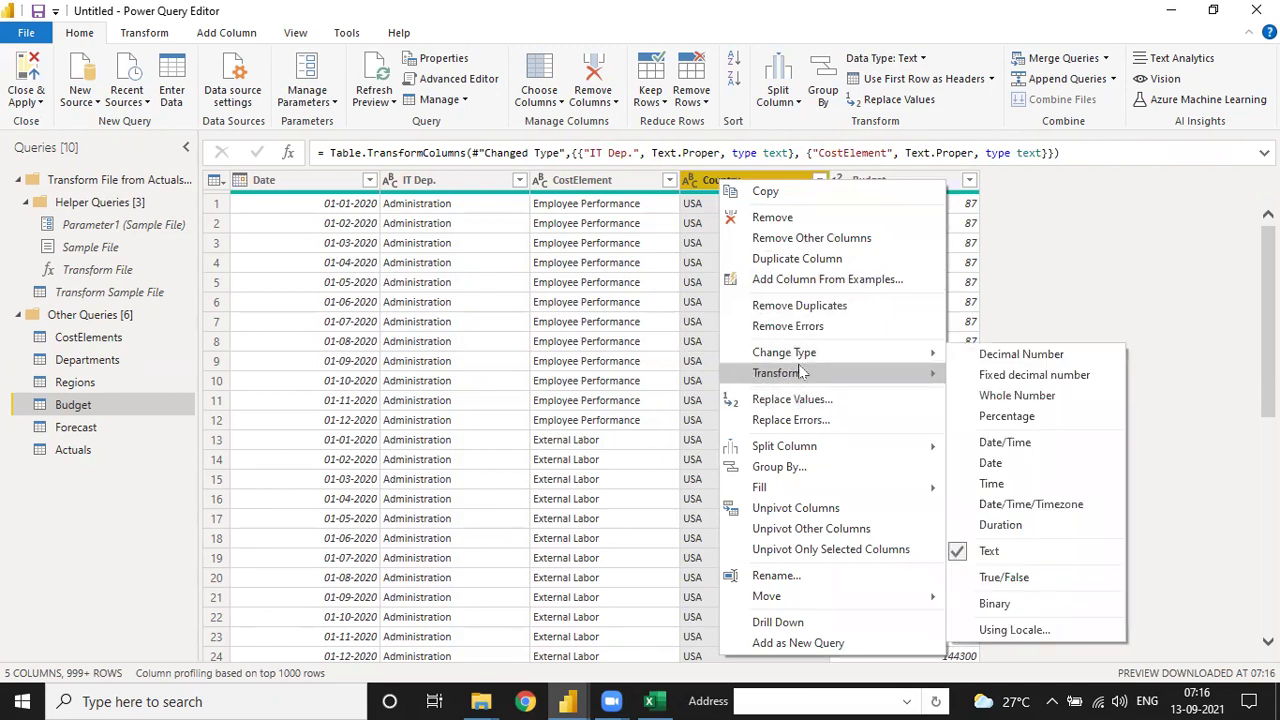
pyautogui.click(985, 400)
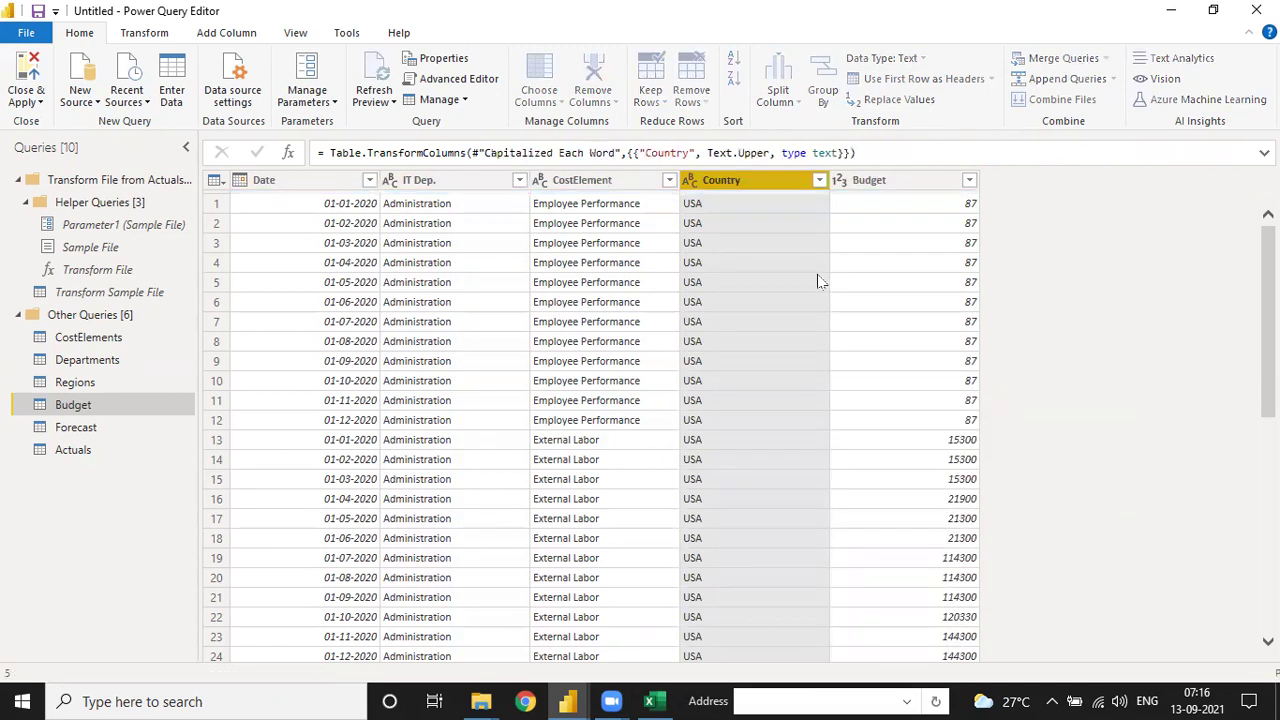
# Step: Check the Country column's casing in the Regions query and apply Capitalize Each Word to the Budget query's Country column
pyautogui.click(100, 382)
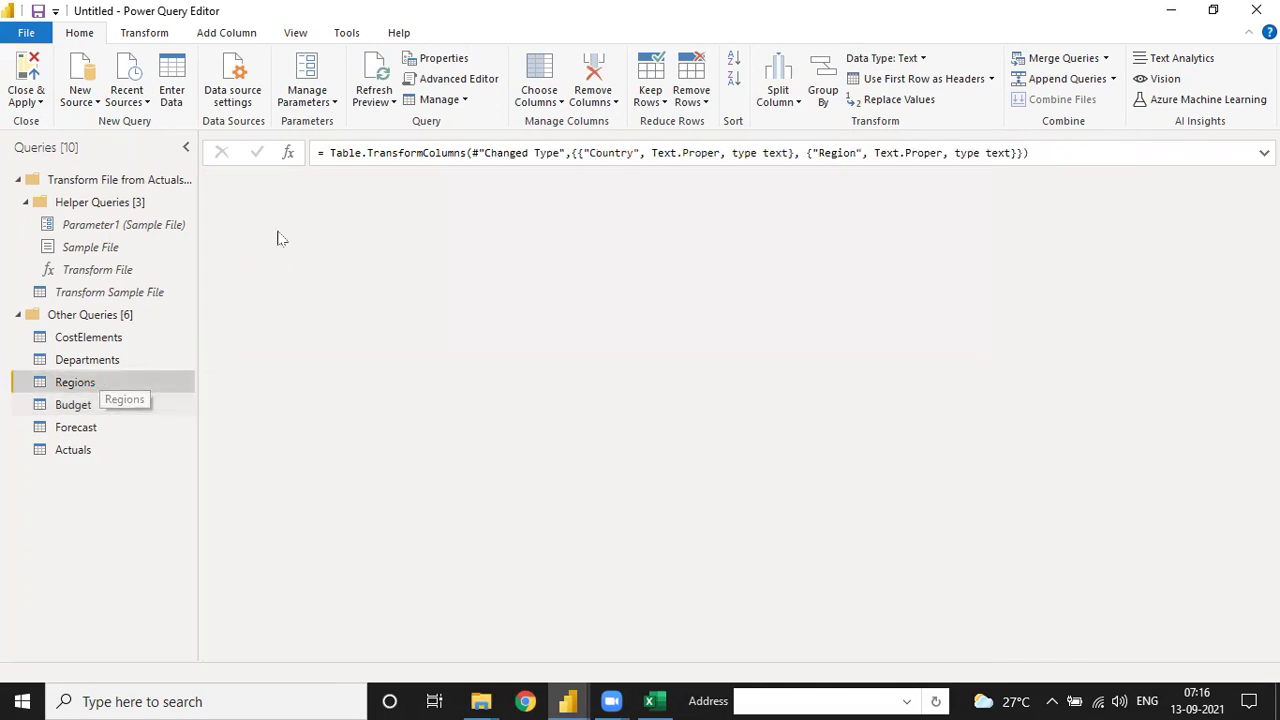
pyautogui.click(286, 182)
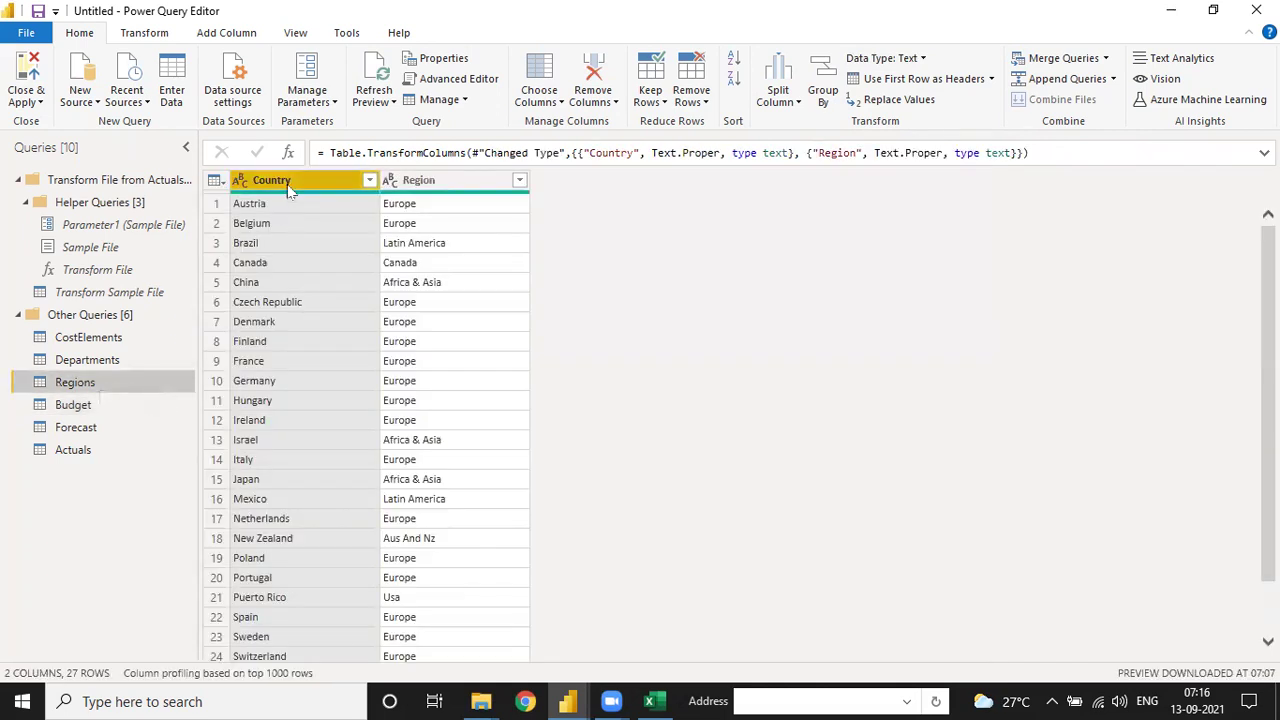
pyautogui.scroll(-1, 310, 440)
pyautogui.scroll(1, 310, 455)
pyautogui.scroll(-1, 310, 455)
pyautogui.scroll(1, 310, 458)
pyautogui.click(100, 405)
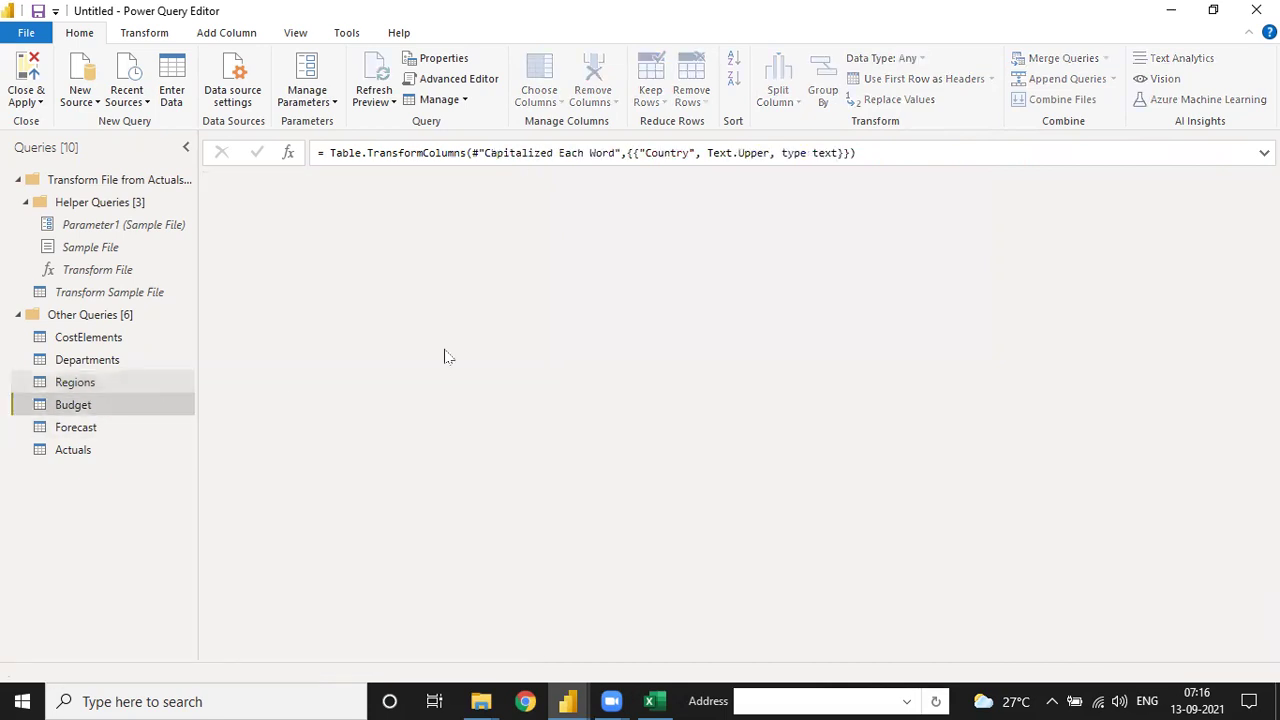
pyautogui.rightClick(779, 182)
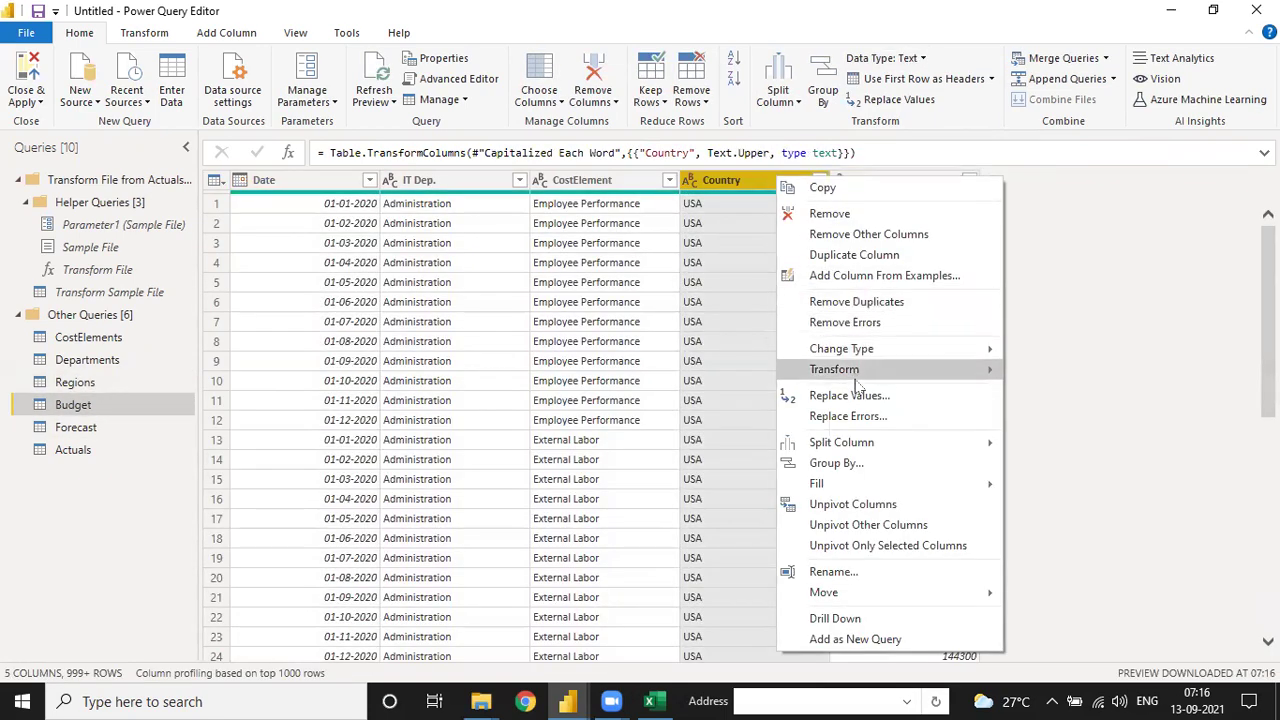
pyautogui.moveTo(851, 370)
pyautogui.click(1080, 412)
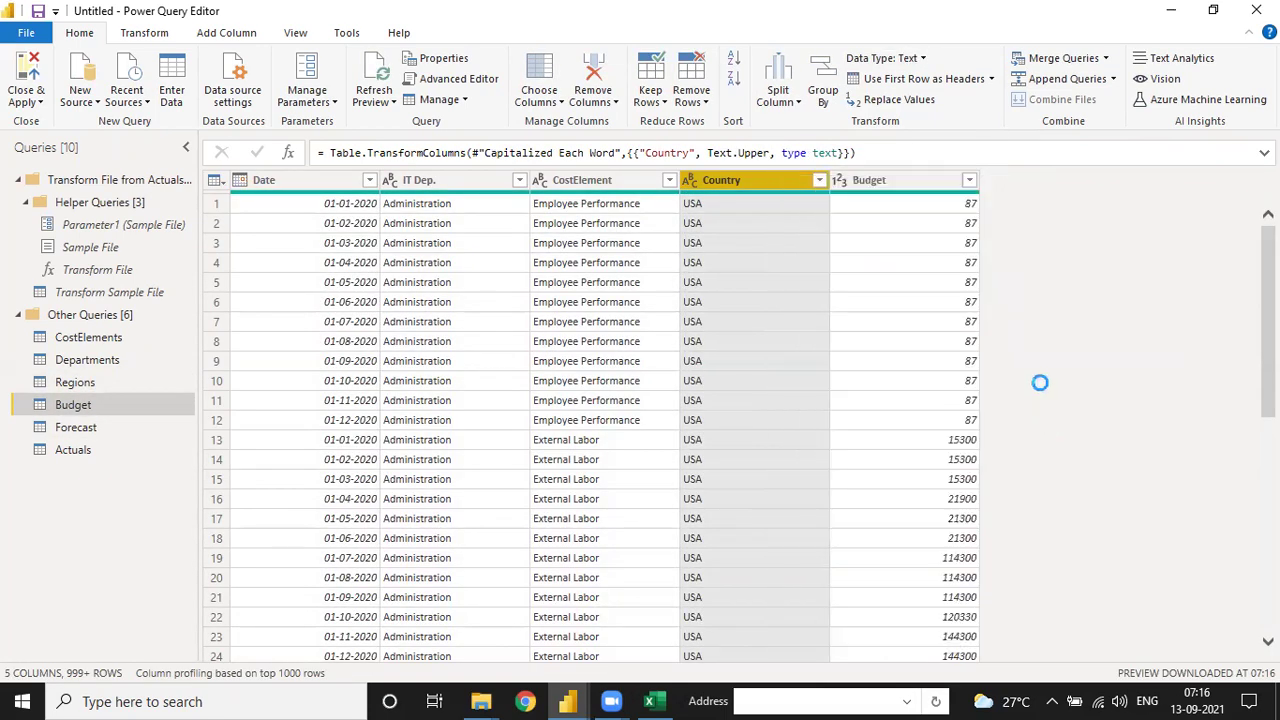
pyautogui.scroll(-4, 770, 340)
pyautogui.scroll(4, 745, 440)
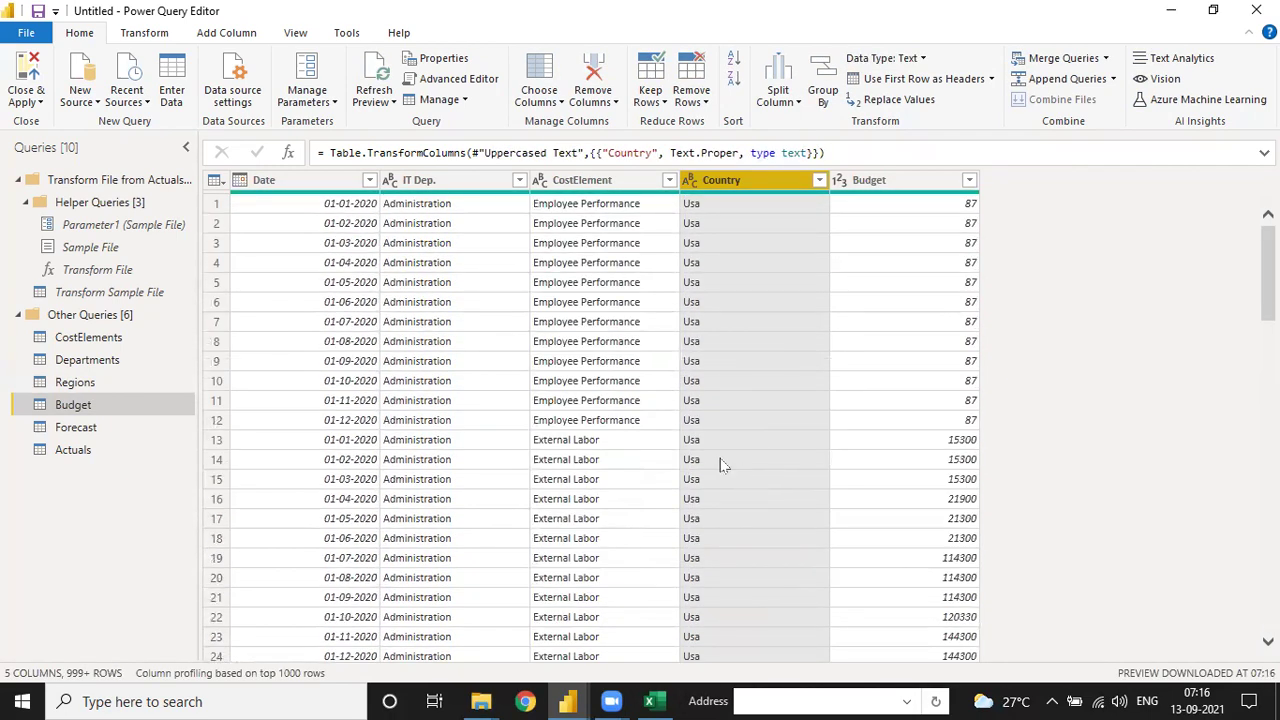
# Step: Open the Forecast query and apply Capitalize Each Word to its IT Dep. column
pyautogui.click(125, 428)
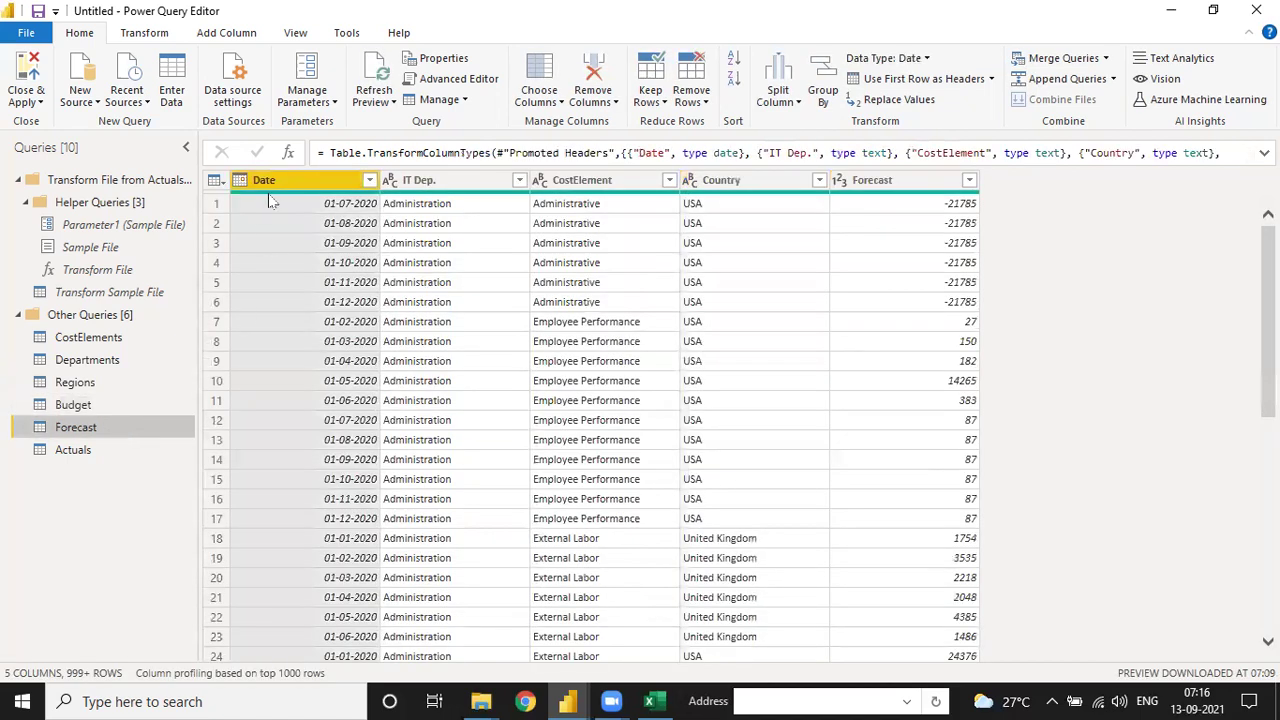
pyautogui.rightClick(447, 186)
pyautogui.moveTo(530, 380)
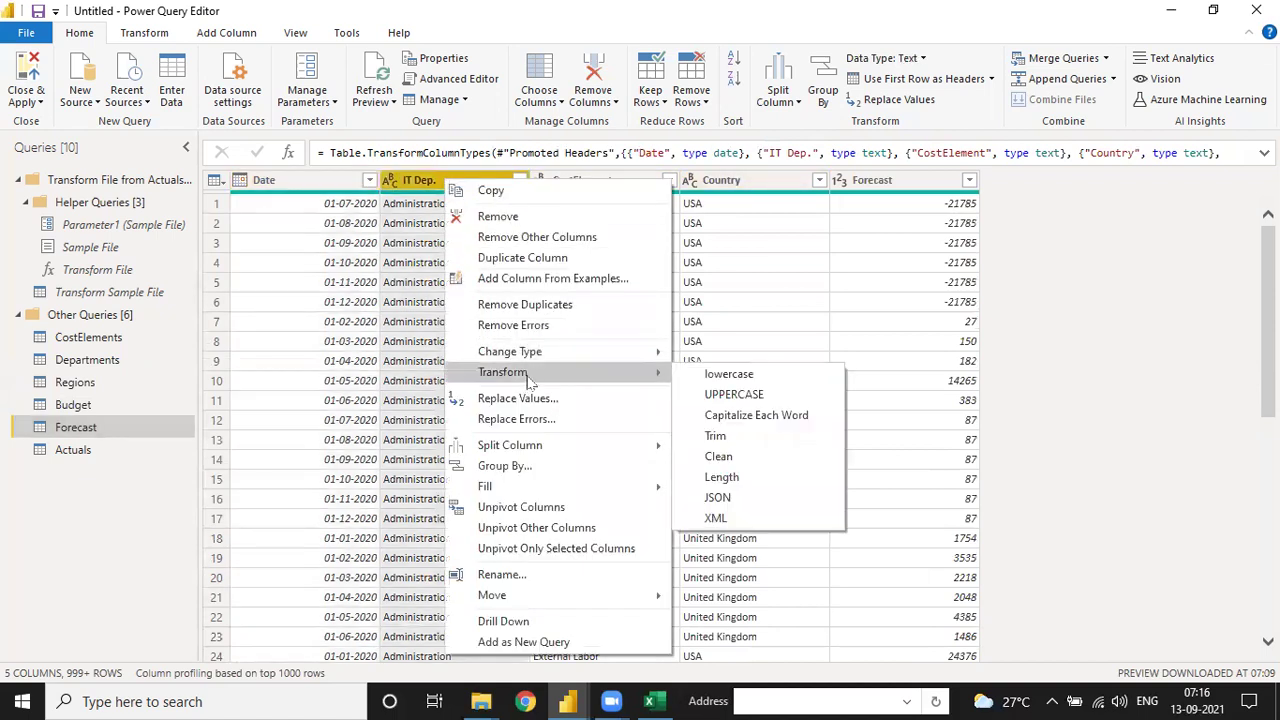
pyautogui.click(735, 415)
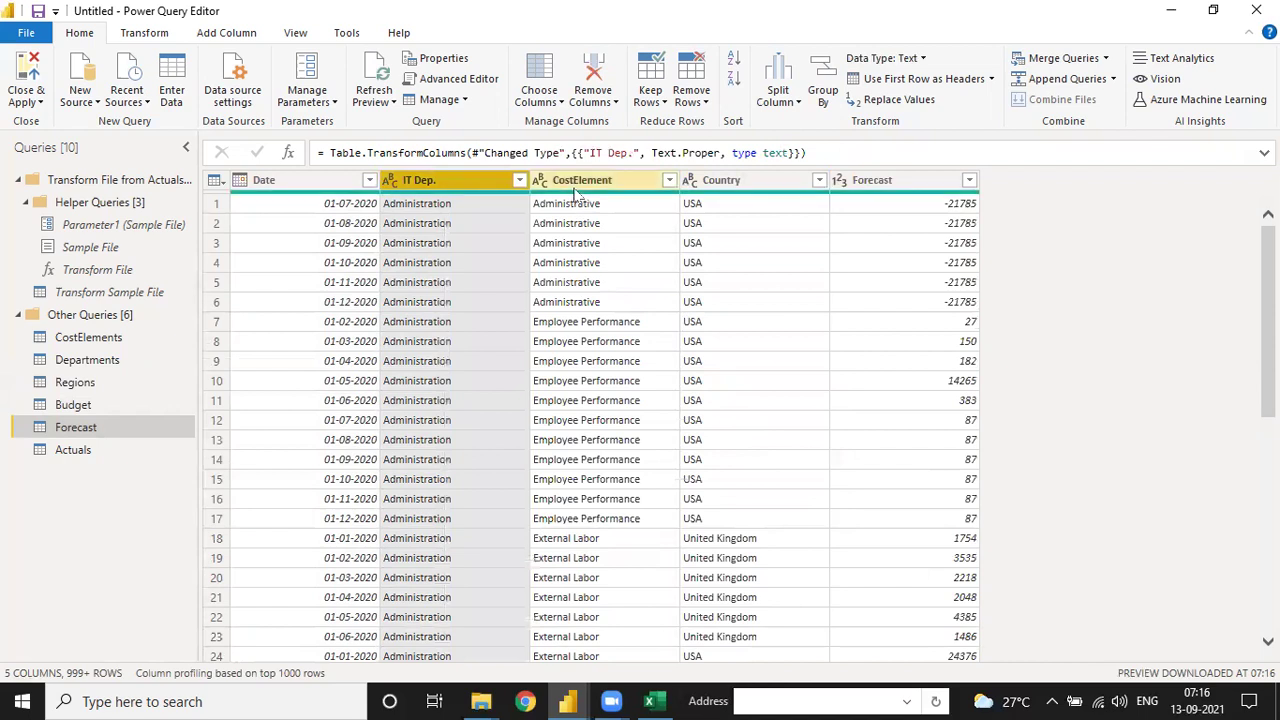
# Step: Apply Capitalize Each Word to the Forecast query's CostElement column
pyautogui.click(565, 182)
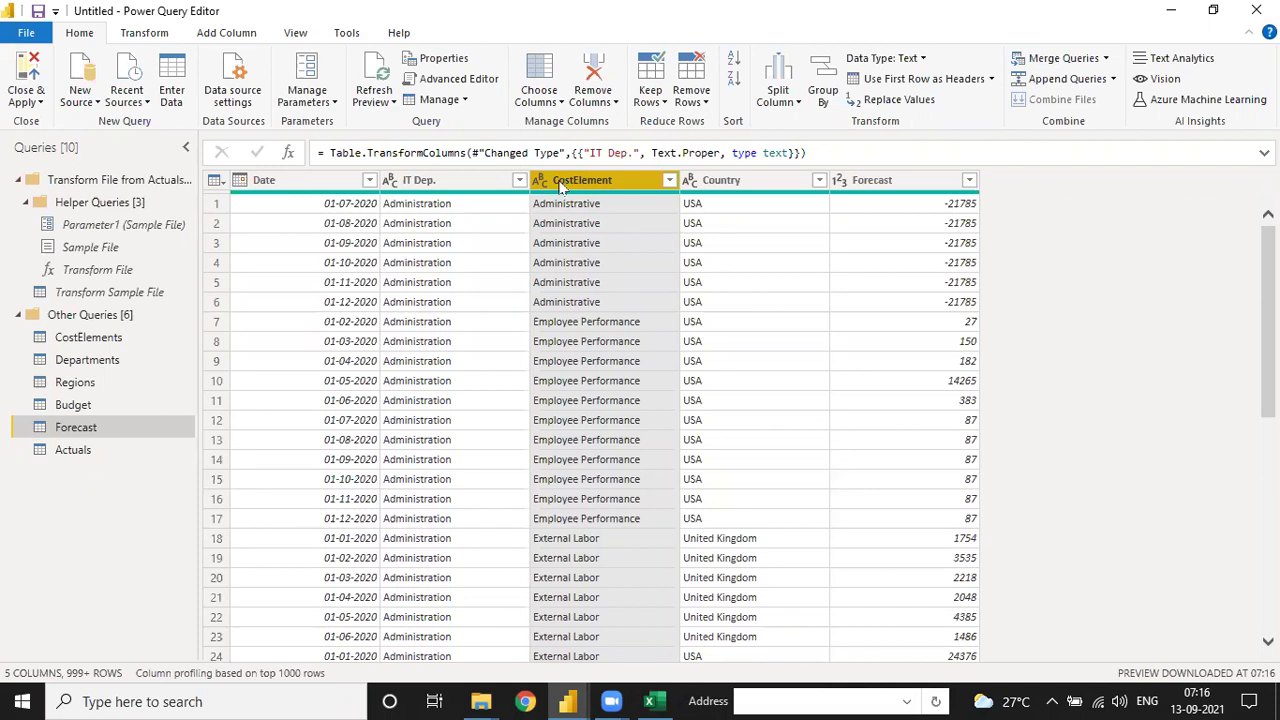
pyautogui.rightClick(565, 188)
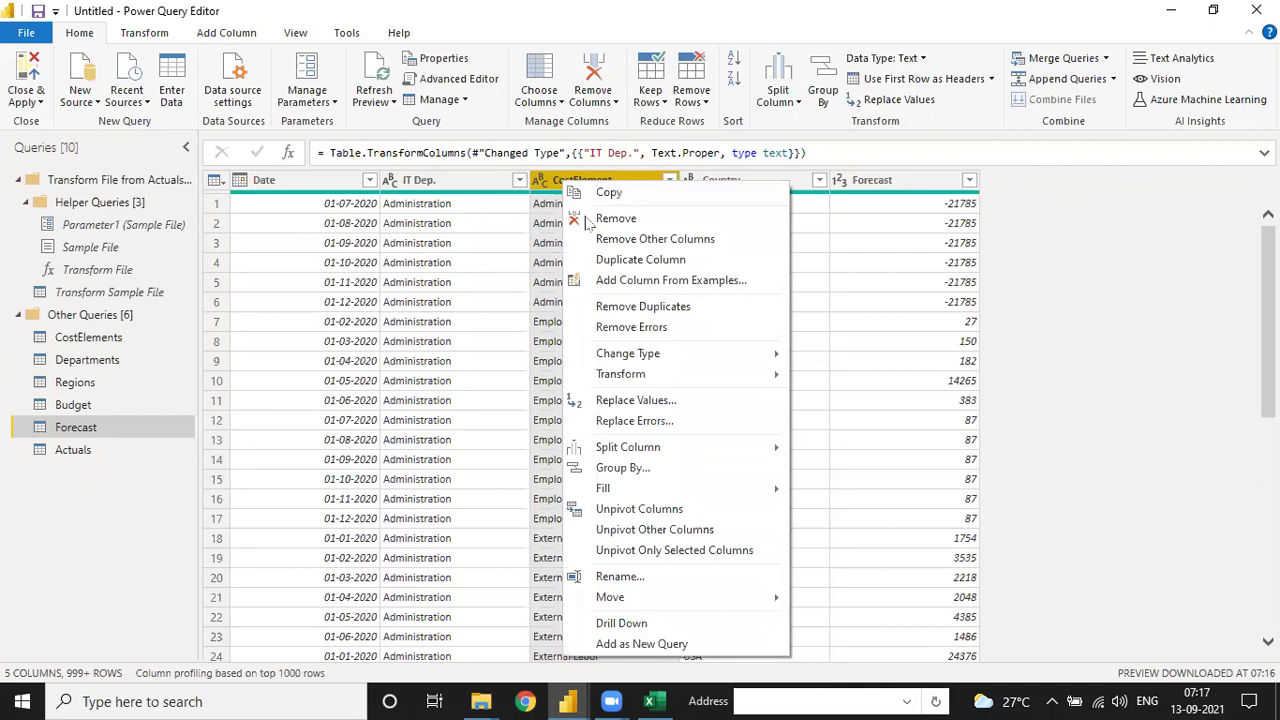
pyautogui.moveTo(651, 374)
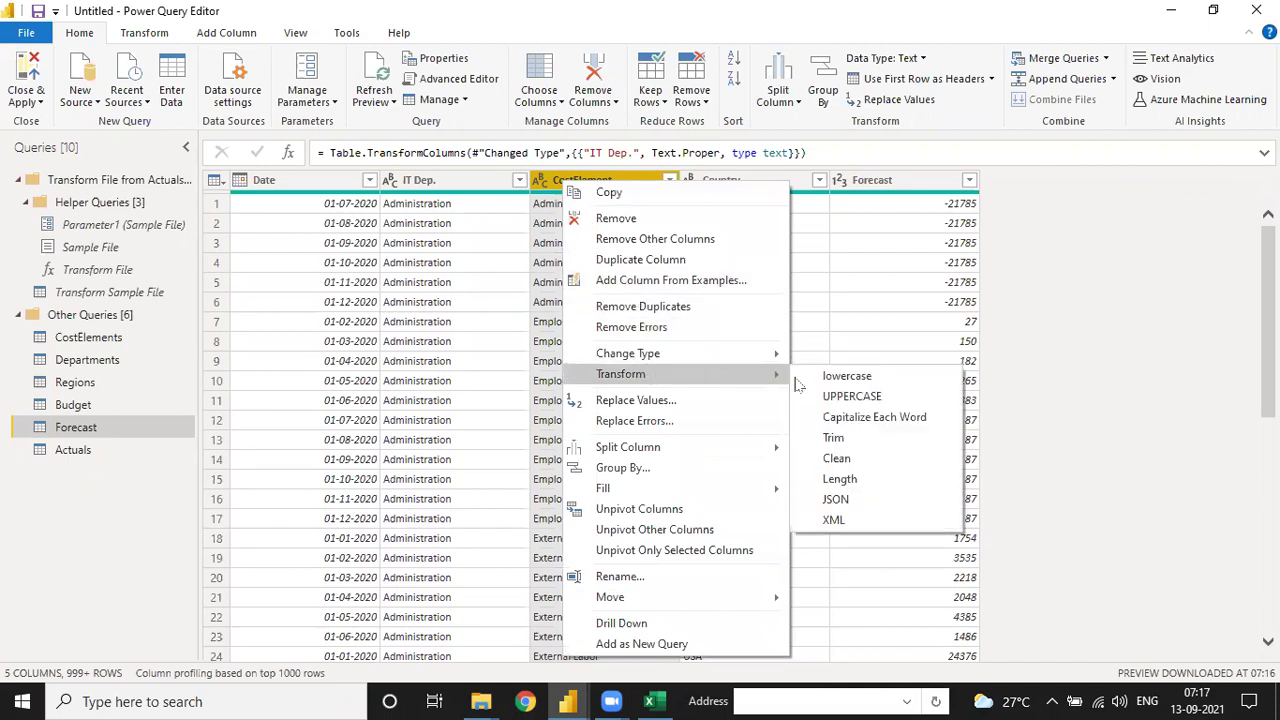
pyautogui.click(874, 417)
# Step: Apply Capitalize Each Word to the Forecast query's Country column and look over the table's rows
pyautogui.click(742, 183)
pyautogui.rightClick(745, 188)
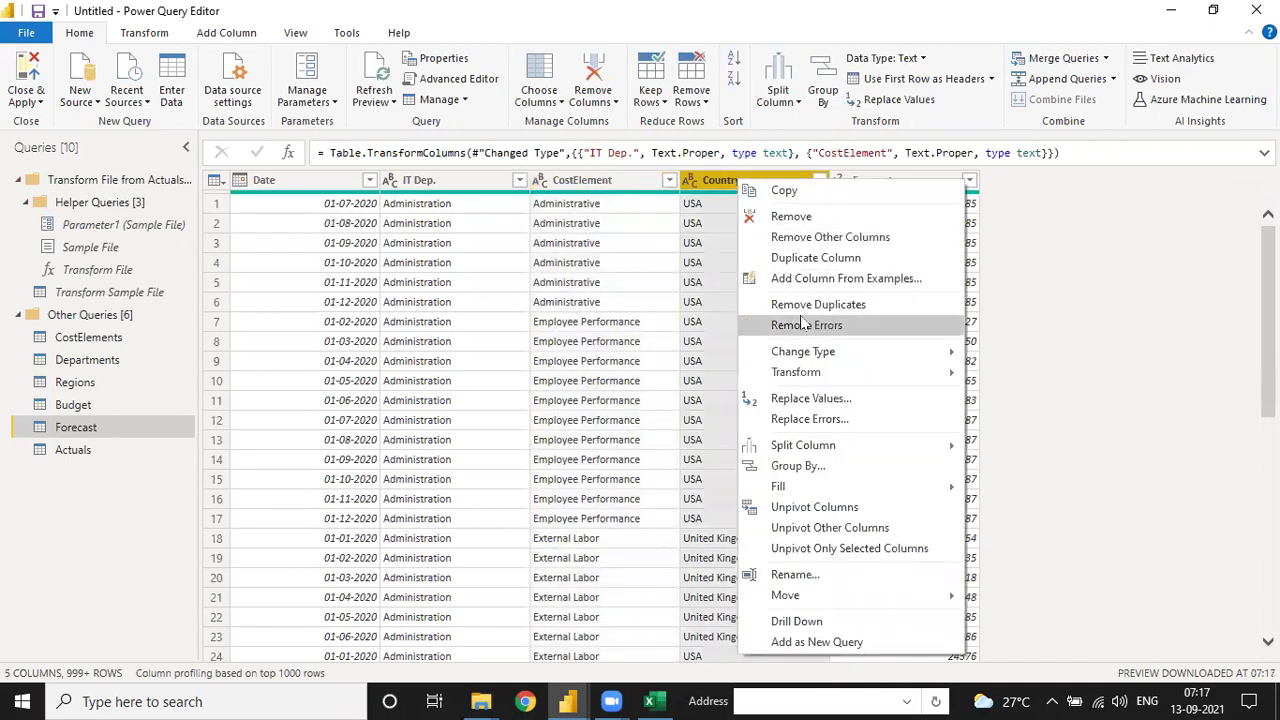
pyautogui.moveTo(840, 374)
pyautogui.click(988, 414)
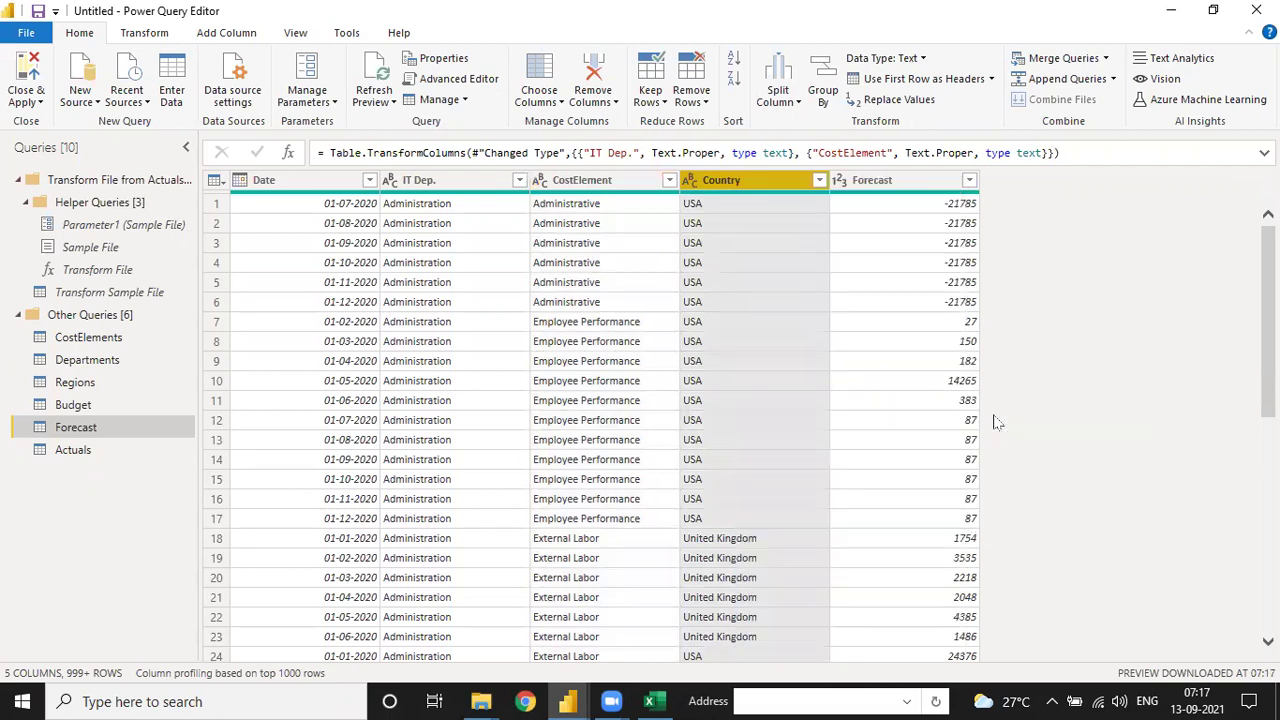
pyautogui.click(899, 186)
pyautogui.scroll(-5, 953, 349)
pyautogui.scroll(5, 930, 440)
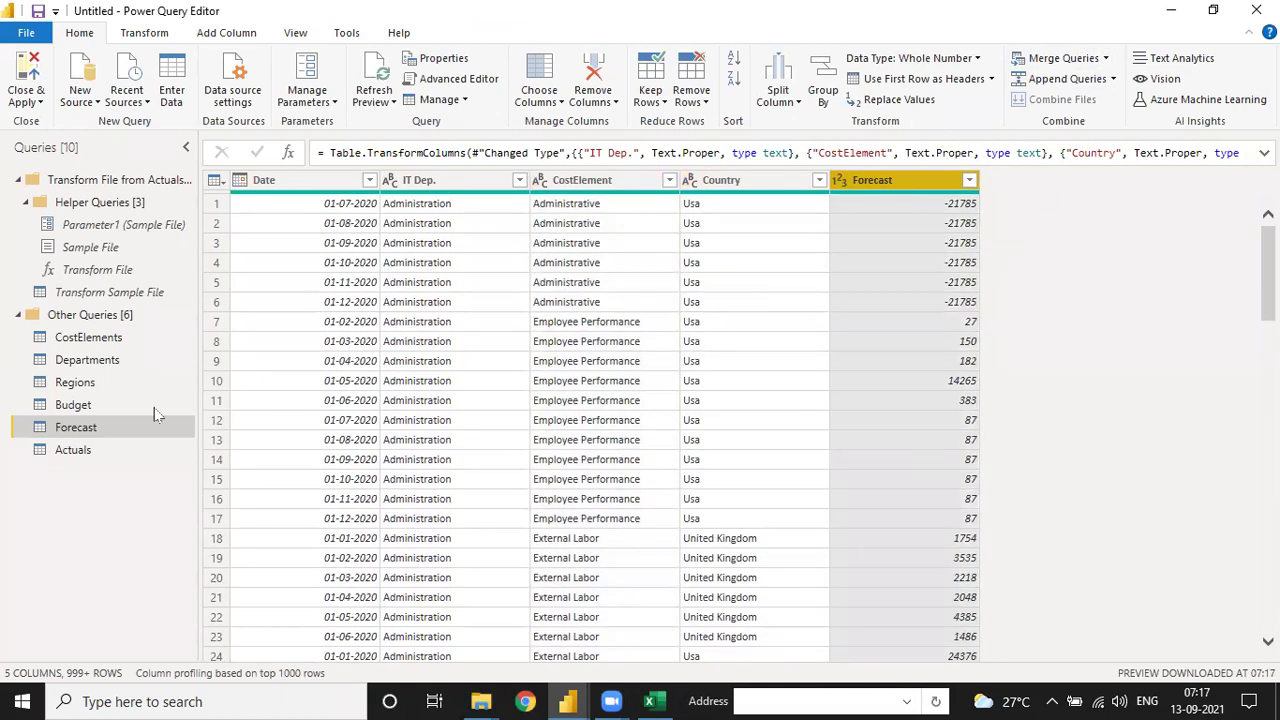
# Step: Open the Actuals query and apply Capitalize Each Word to its IT Department and Cost Element columns
pyautogui.click(86, 449)
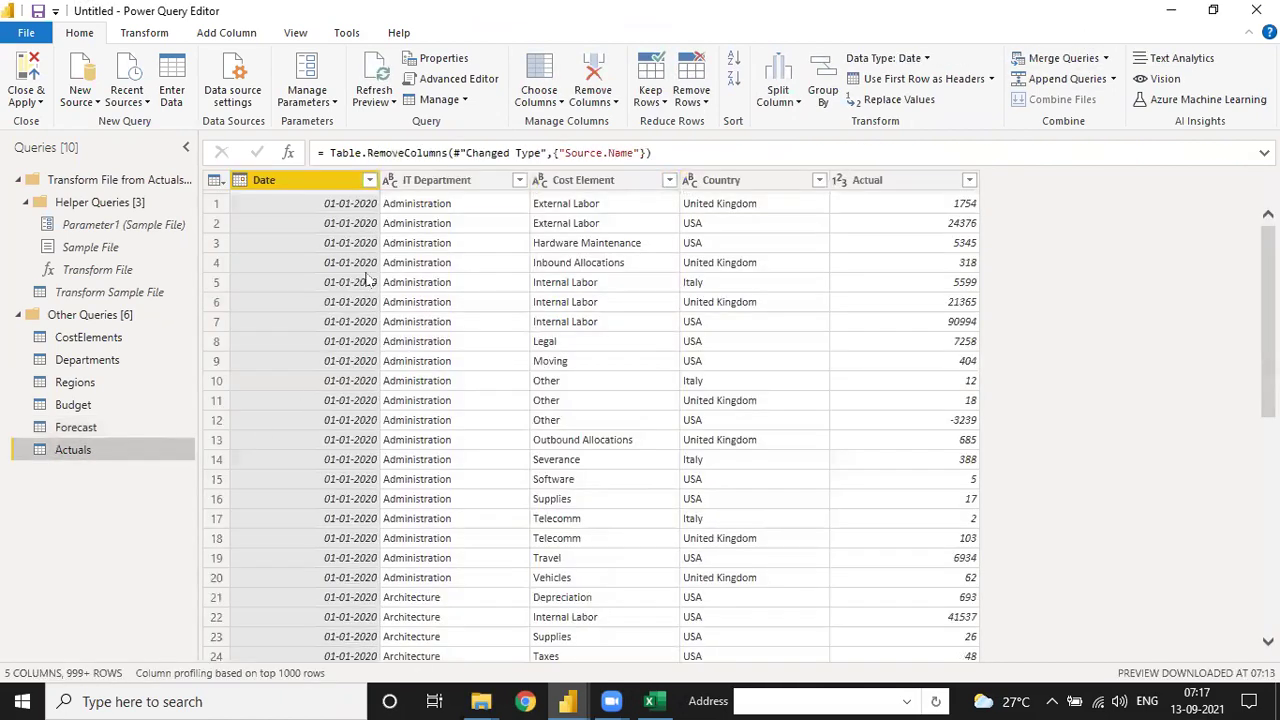
pyautogui.rightClick(442, 186)
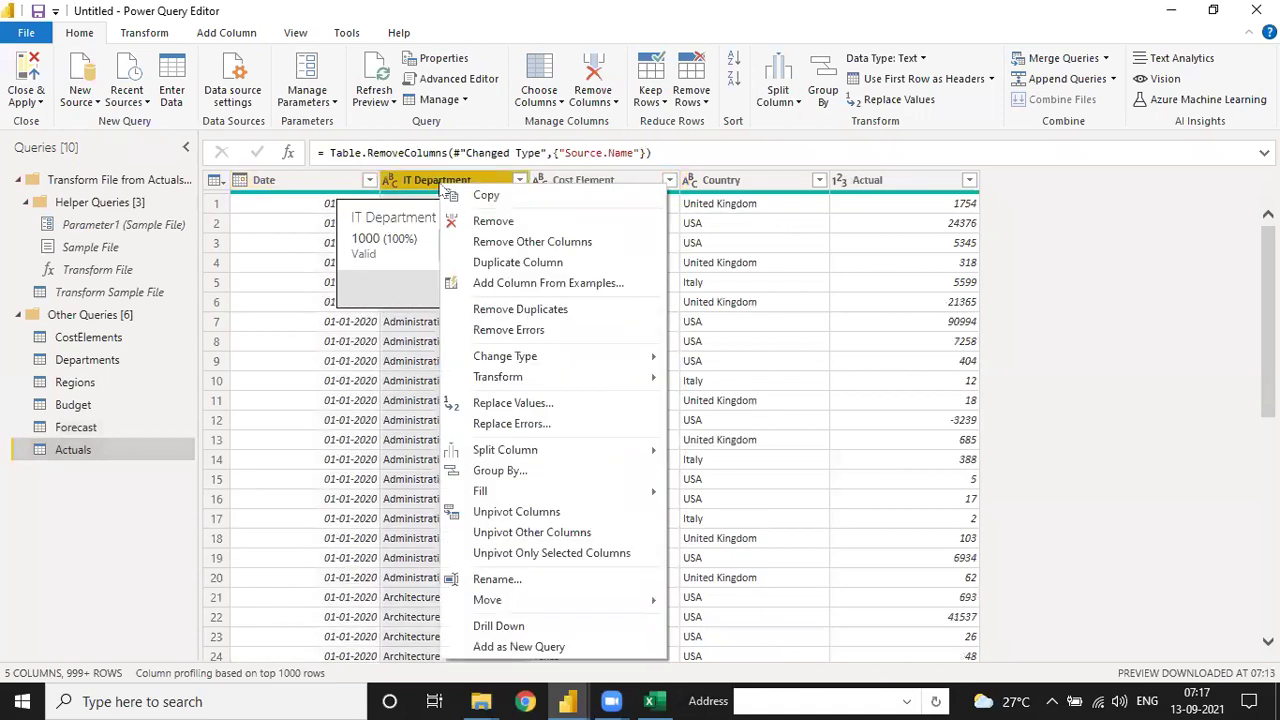
pyautogui.moveTo(523, 382)
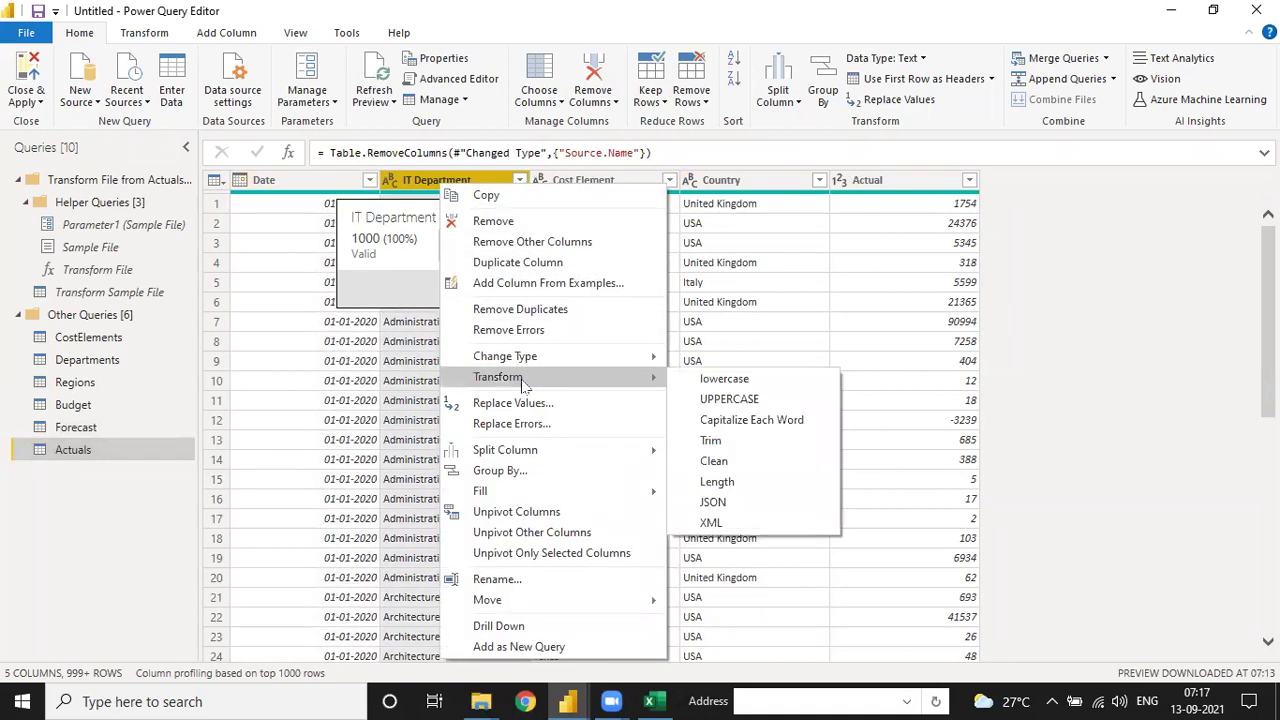
pyautogui.click(717, 420)
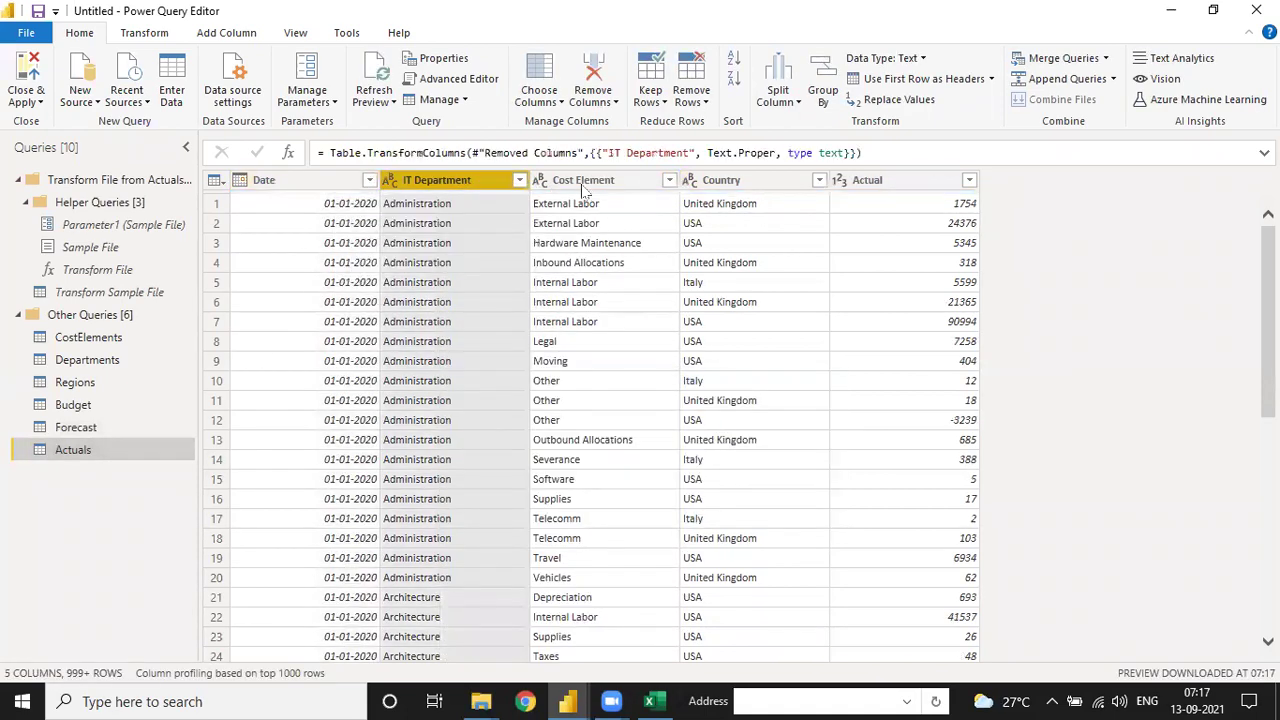
pyautogui.rightClick(580, 186)
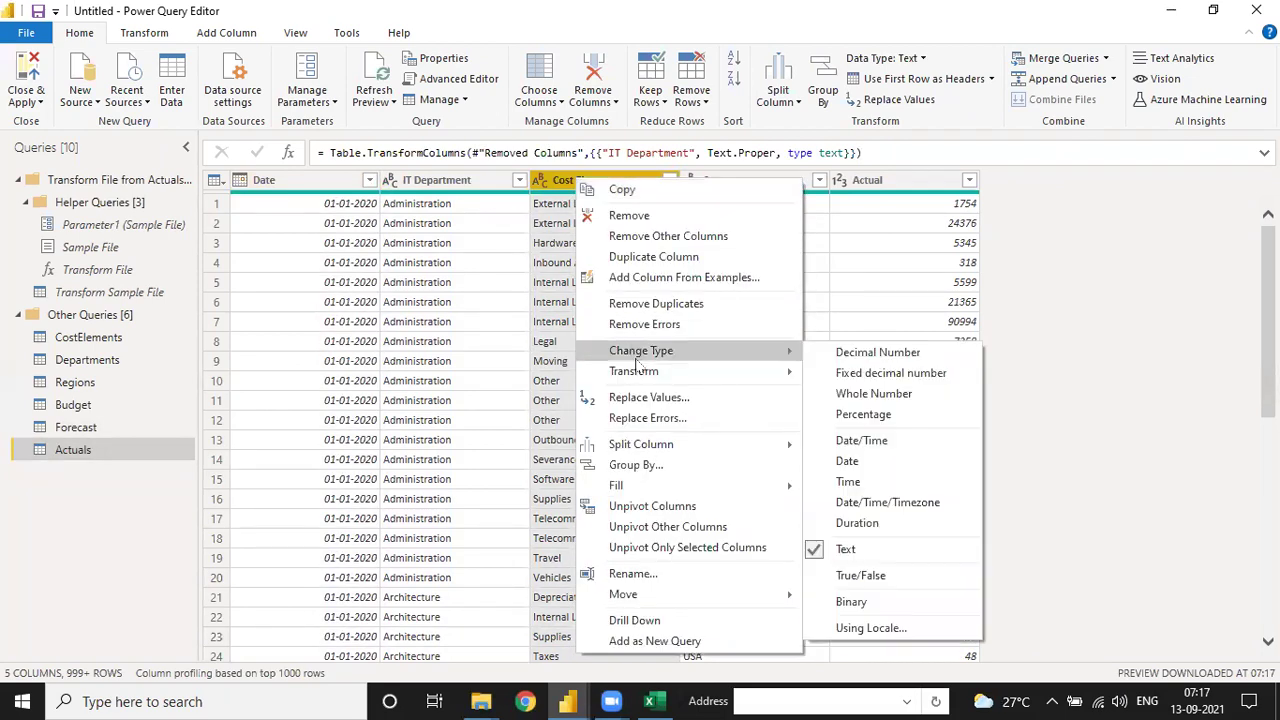
pyautogui.moveTo(786, 373)
pyautogui.click(846, 413)
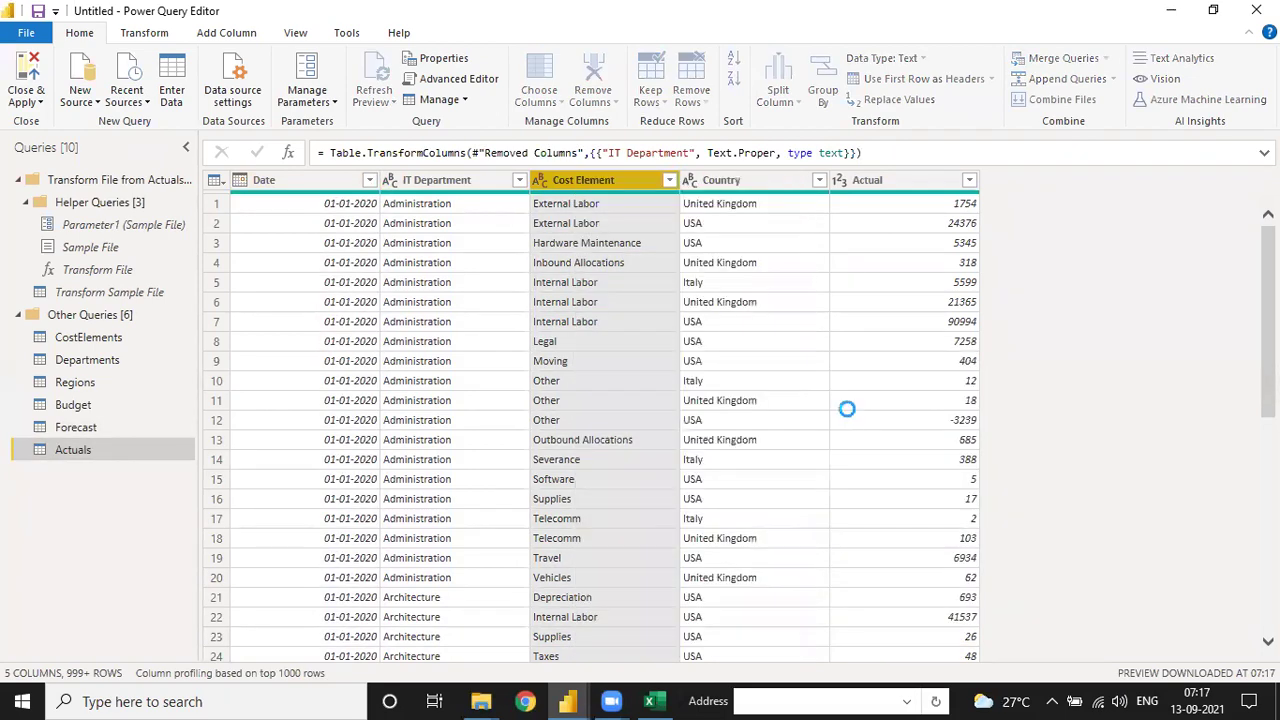
# Step: Apply Capitalize Each Word to the Actuals query's Country column and look over the table's rows
pyautogui.rightClick(725, 188)
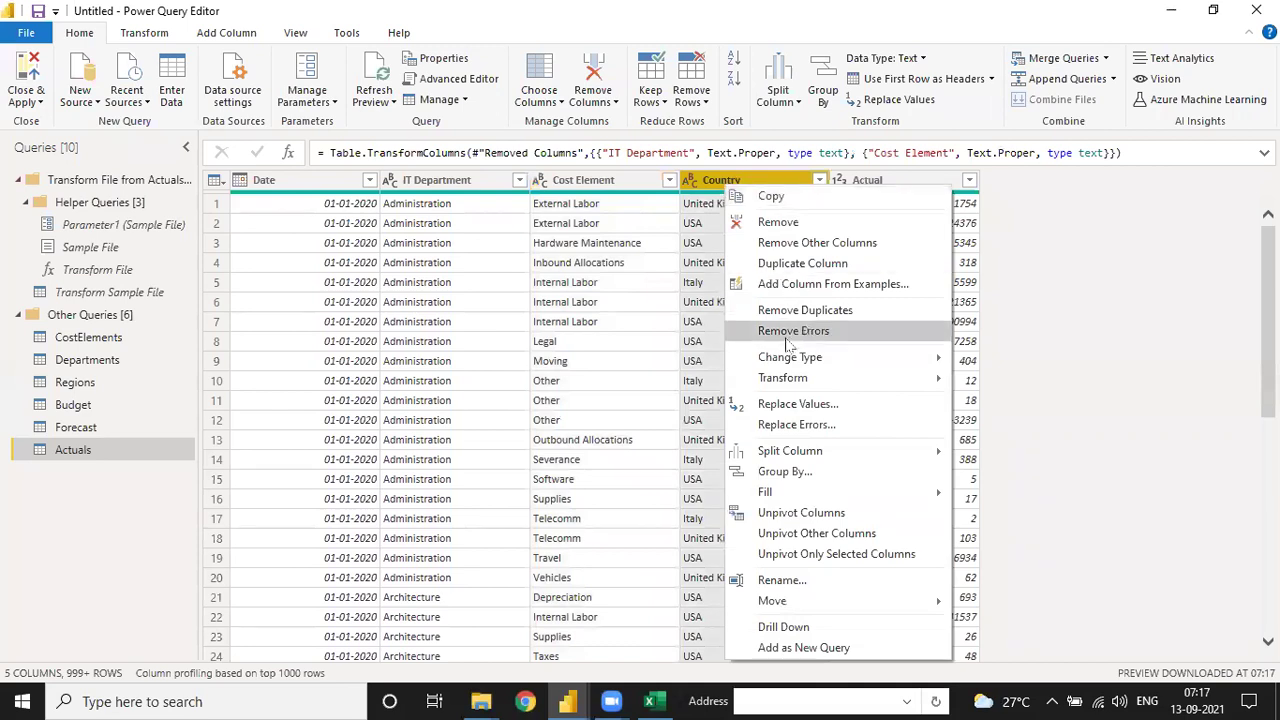
pyautogui.moveTo(868, 385)
pyautogui.click(1030, 420)
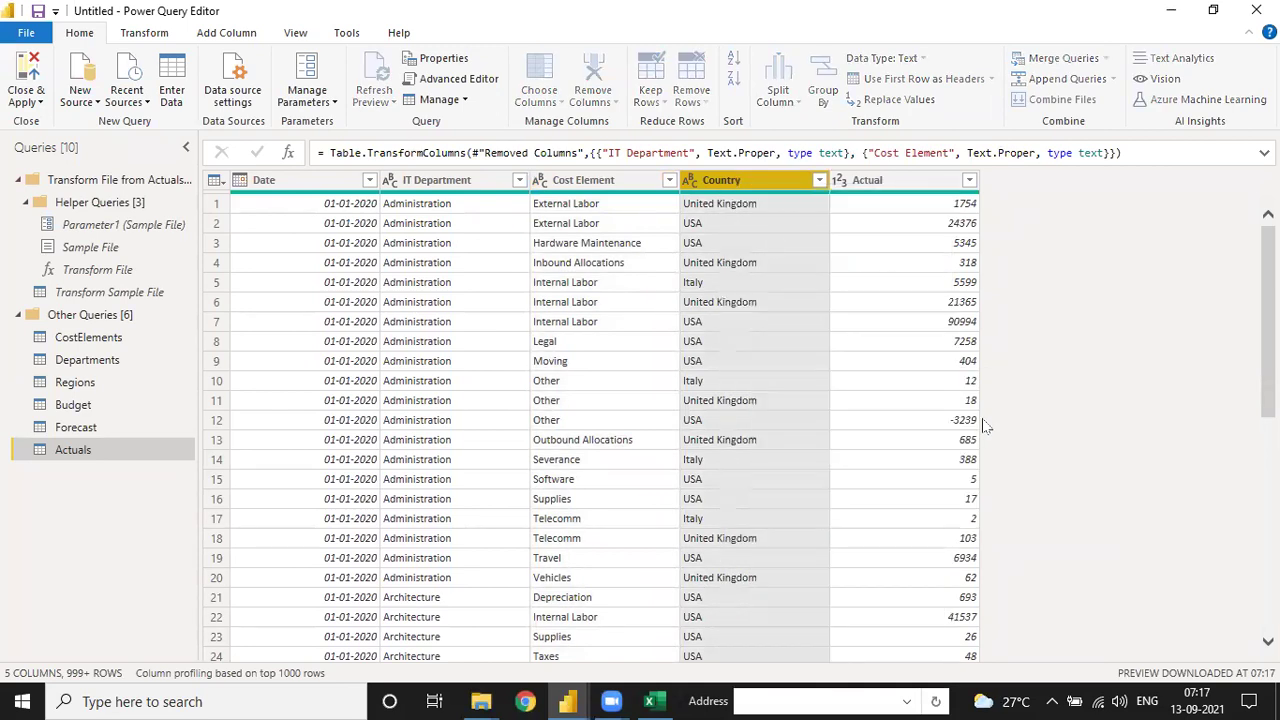
pyautogui.click(857, 188)
pyautogui.rightClick(857, 188)
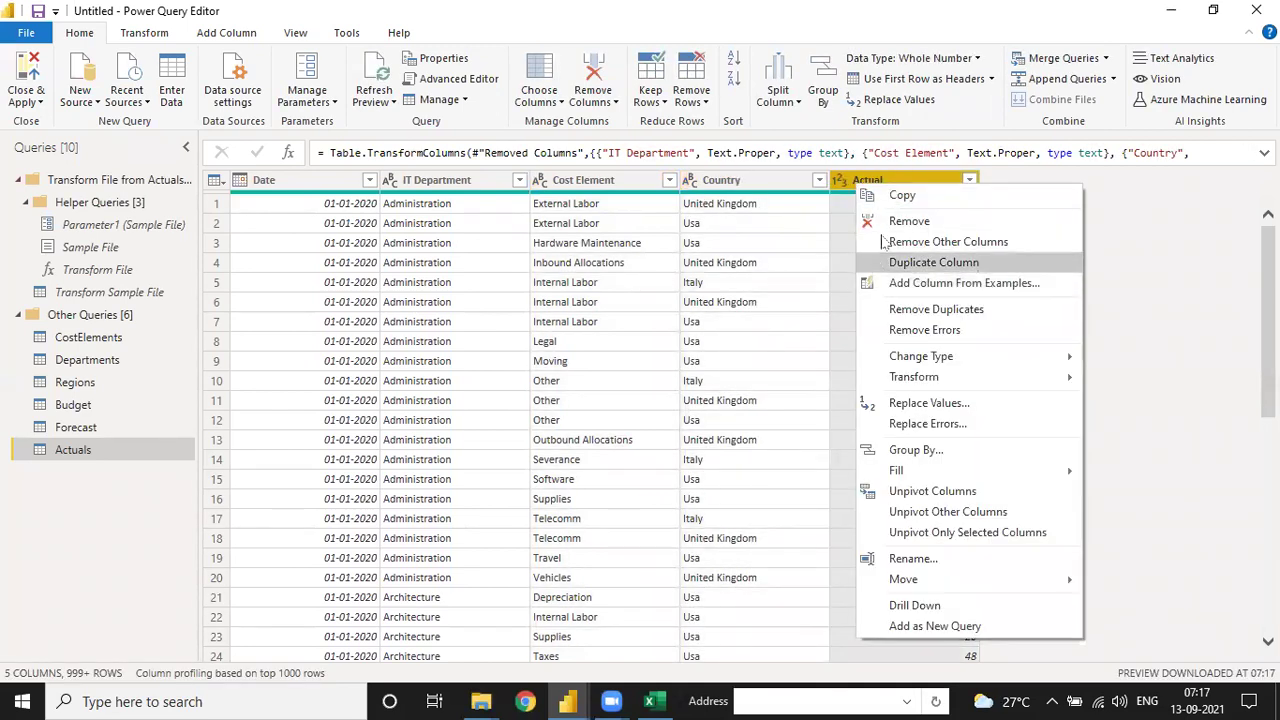
pyautogui.click(1210, 290)
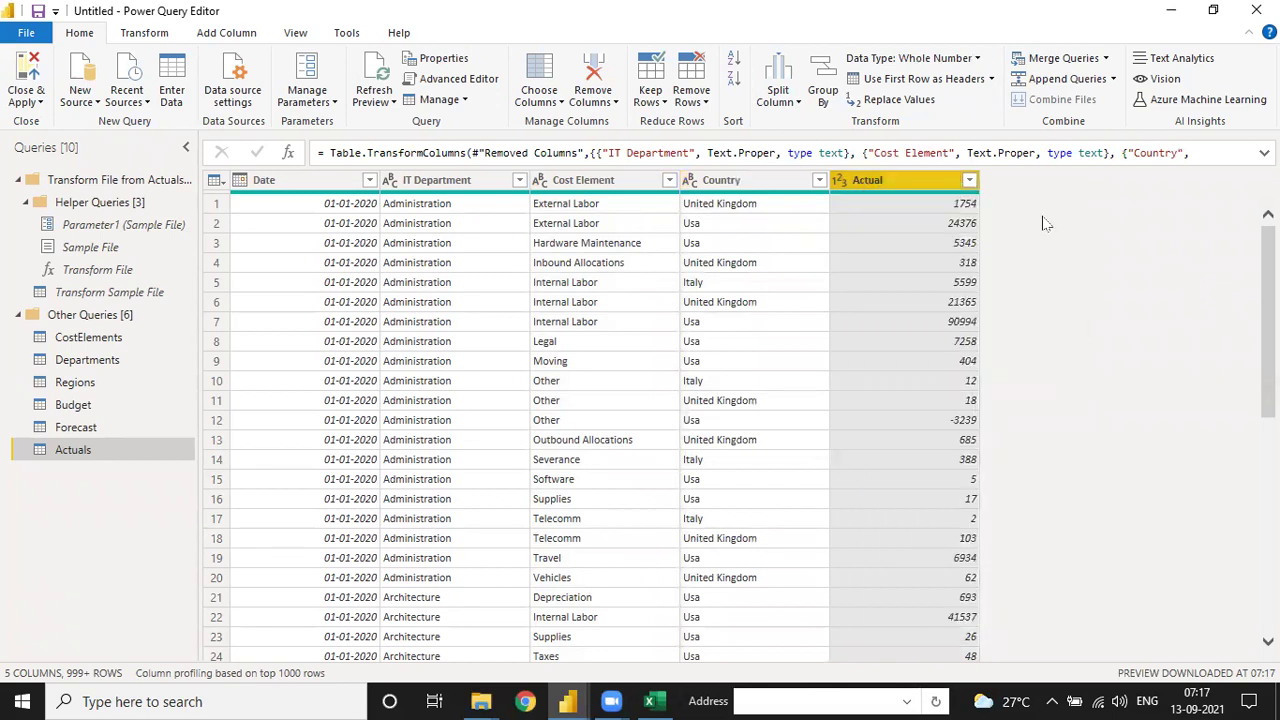
pyautogui.scroll(-8, 875, 375)
pyautogui.scroll(9, 875, 375)
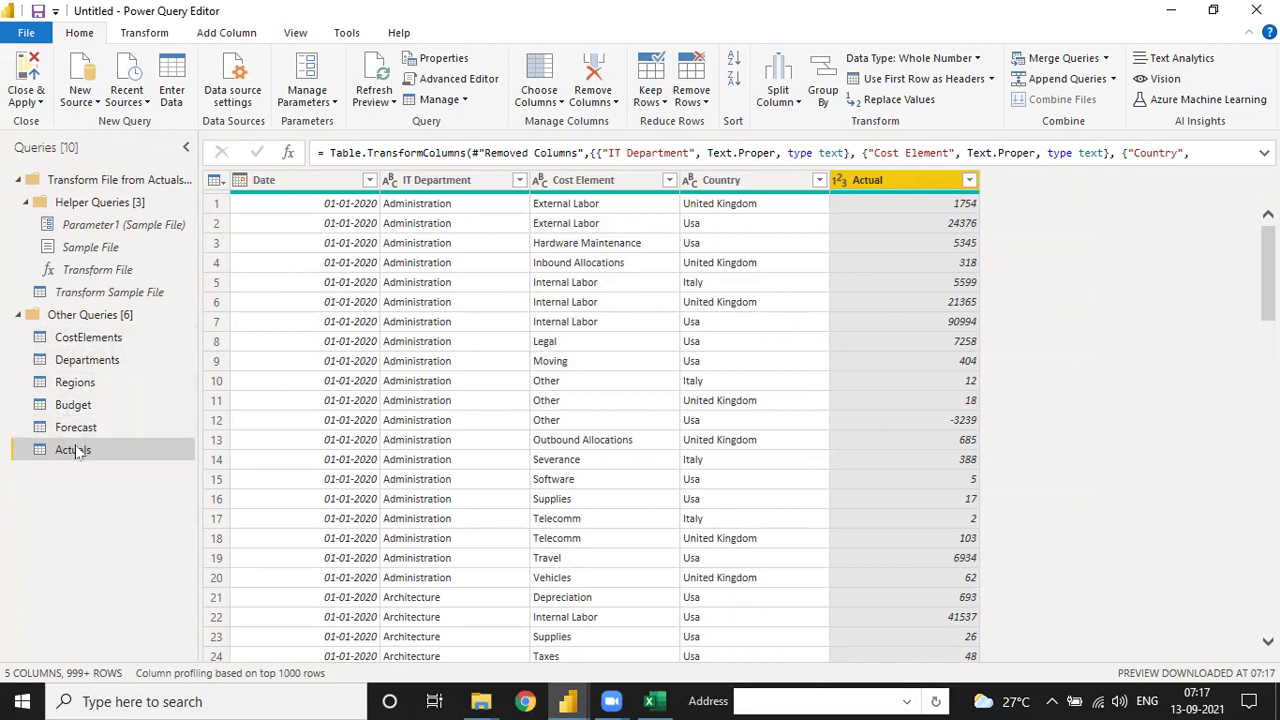
# Step: Close the Power Query Editor and apply all query changes to load the tables into the model
pyautogui.click(38, 102)
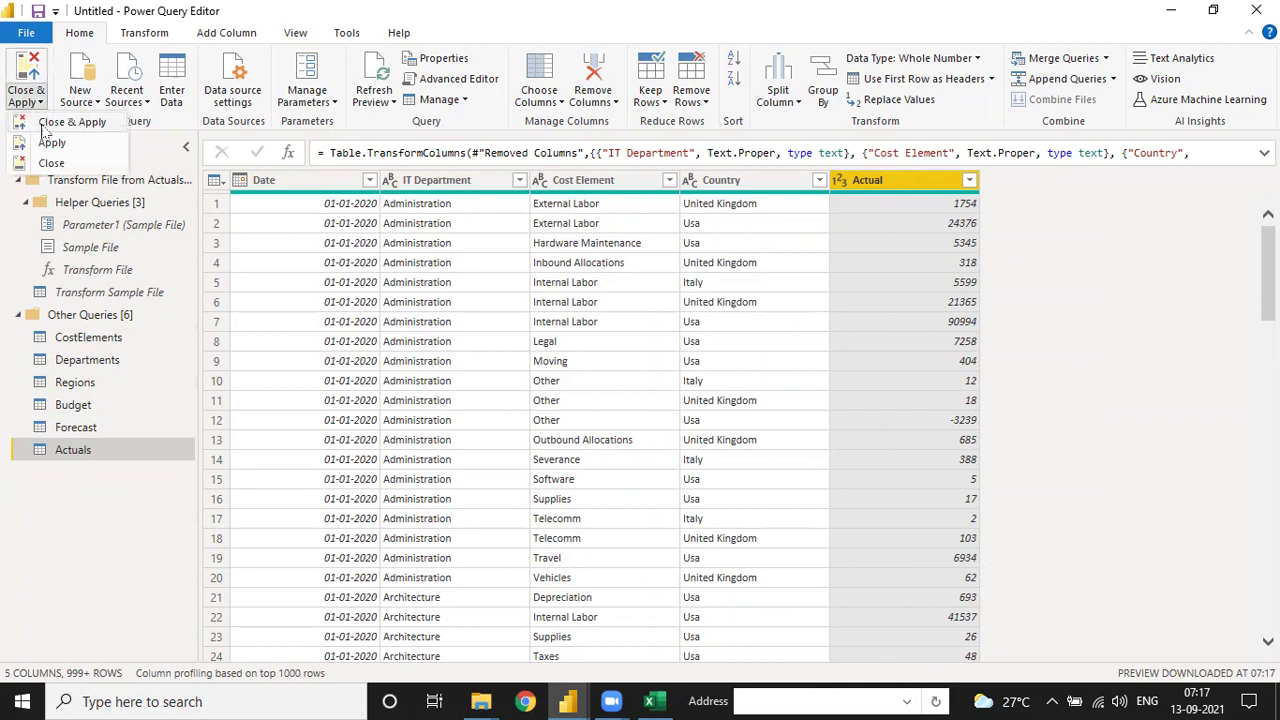
pyautogui.click(43, 124)
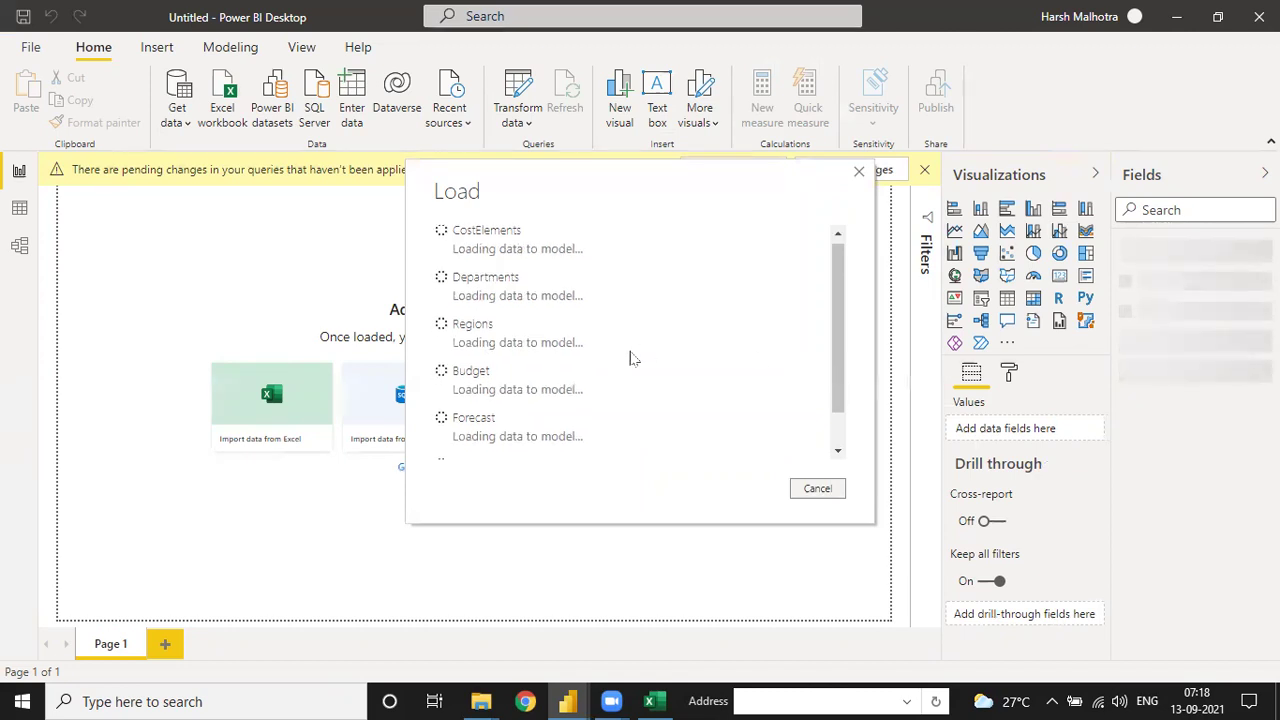
pyautogui.scroll(-1, 563, 408)
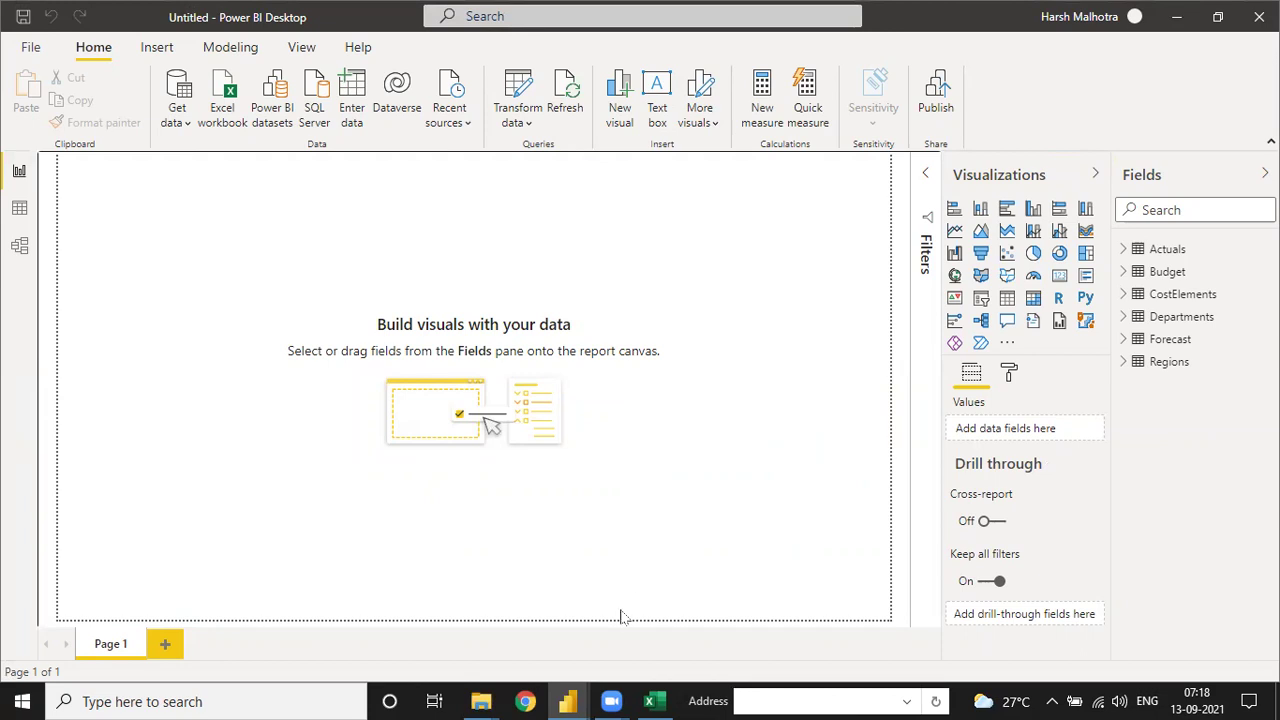
pyautogui.moveTo(611, 700)
pyautogui.click(714, 649)
# Step: Review which fields the Actuals, Budget, CostElements, Departments and Regions tables contain in the fields list
pyautogui.click(1126, 250)
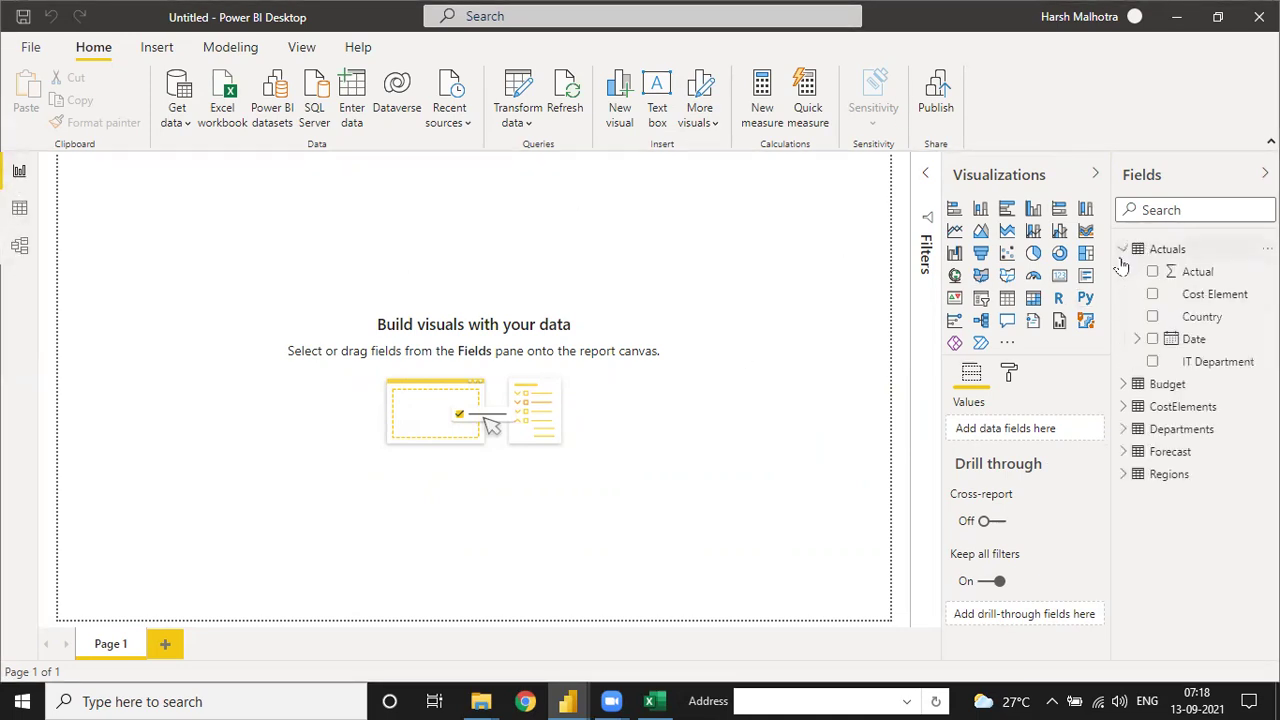
pyautogui.click(1122, 385)
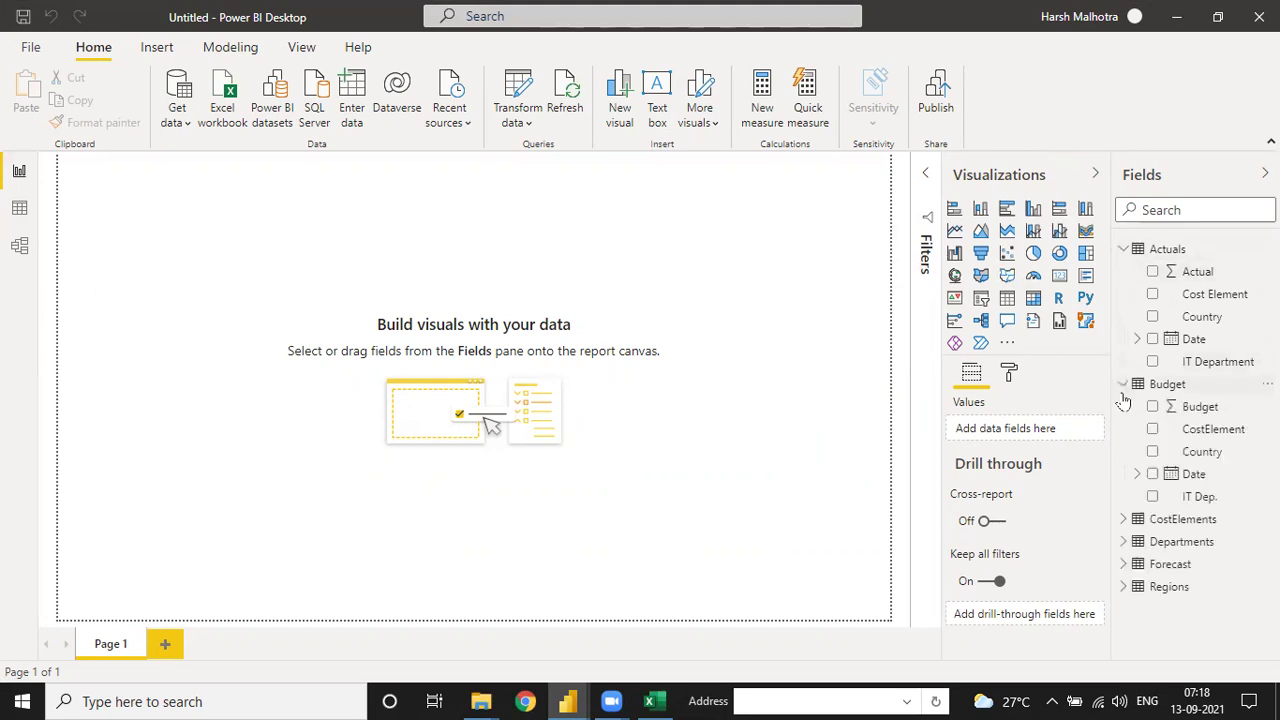
pyautogui.click(1121, 519)
pyautogui.click(1122, 609)
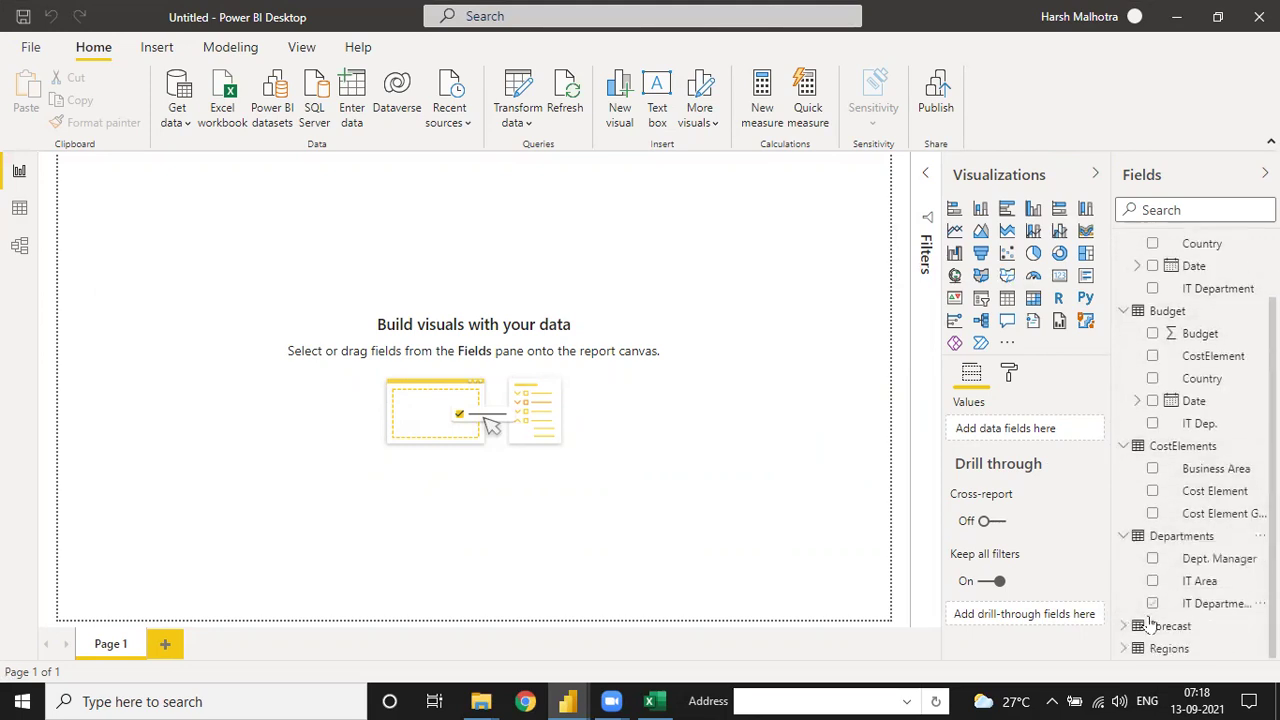
pyautogui.click(1124, 626)
pyautogui.click(1124, 649)
pyautogui.click(1124, 513)
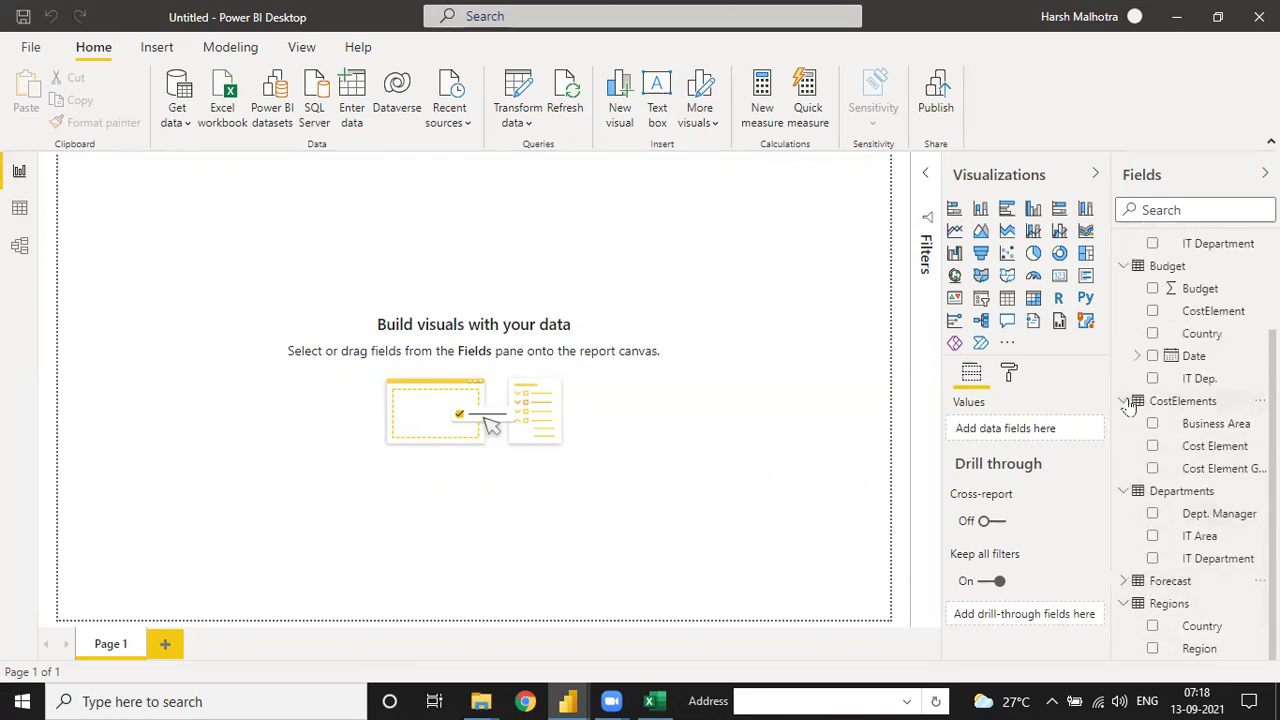
pyautogui.click(1124, 401)
# Step: Collapse all expanded tables in the fields list at once
pyautogui.rightClick(1200, 648)
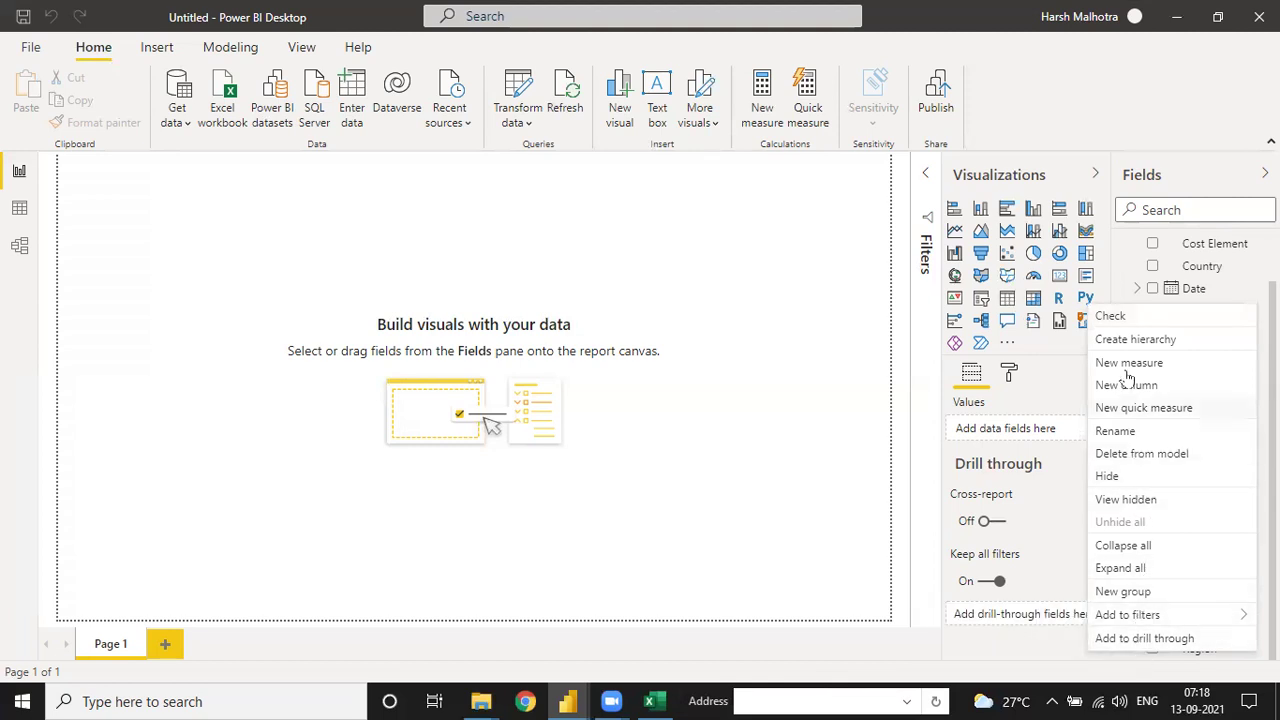
pyautogui.click(1088, 568)
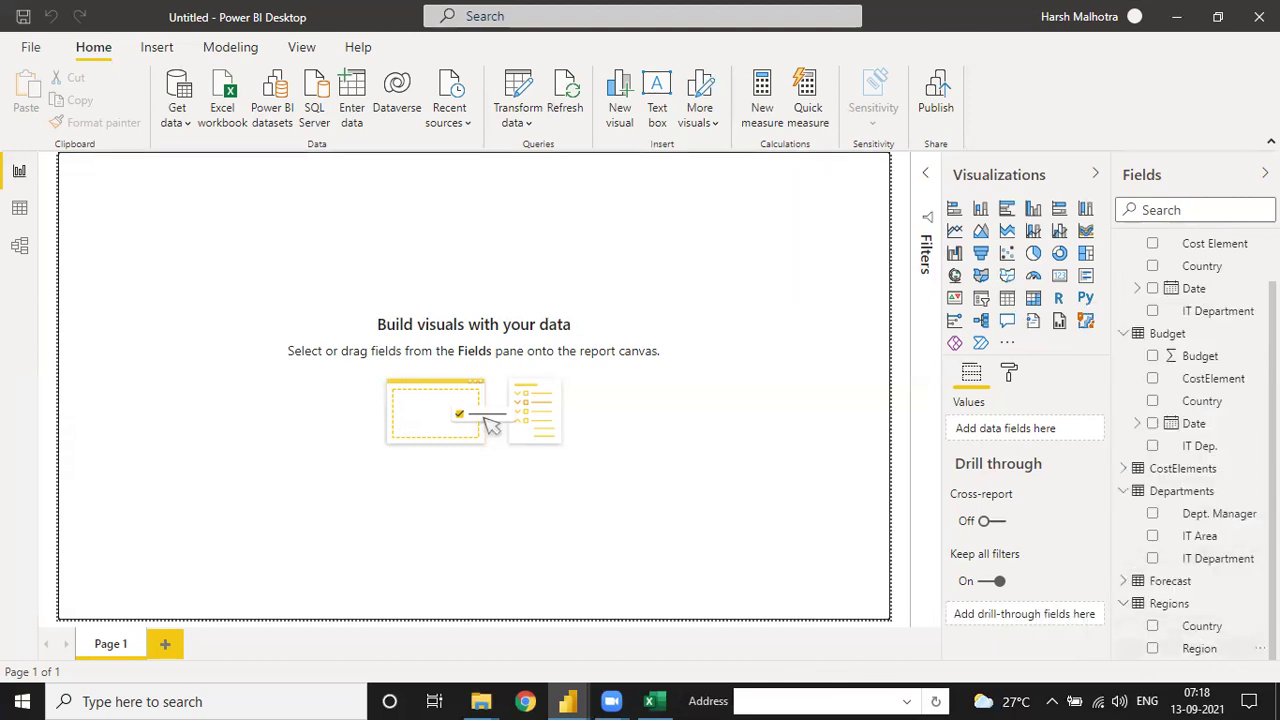
pyautogui.rightClick(1205, 648)
pyautogui.click(1135, 548)
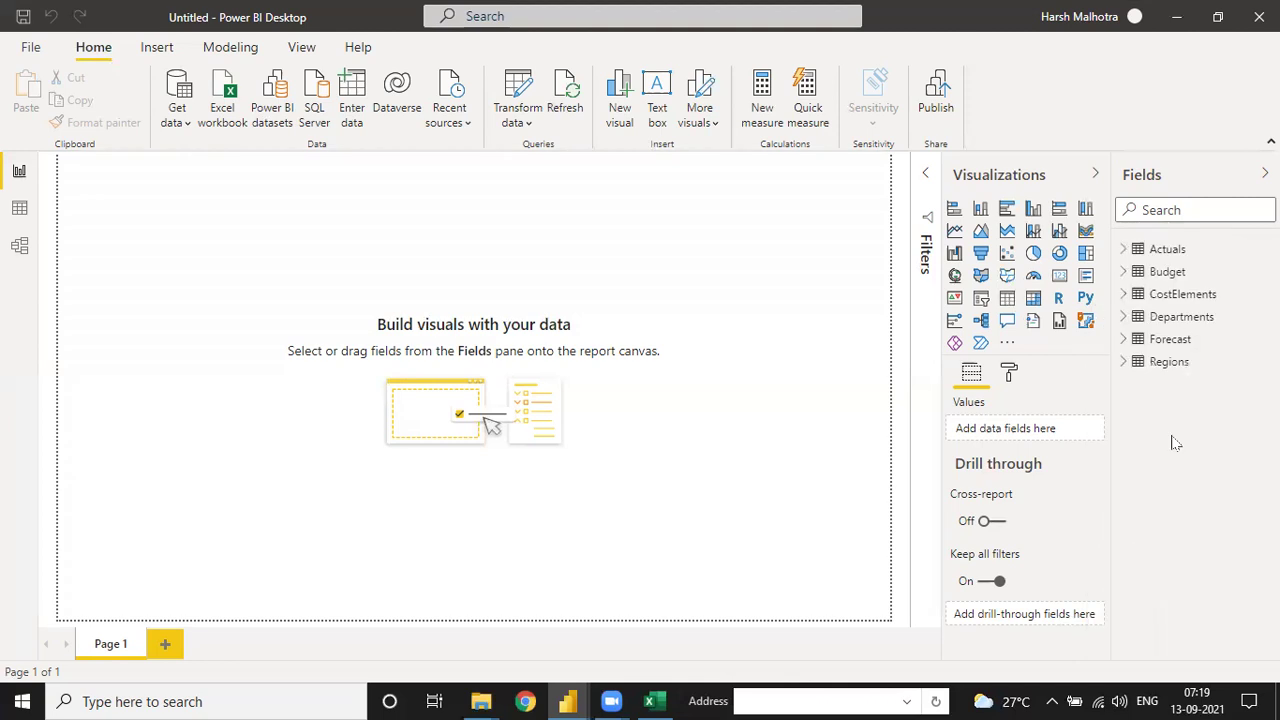
# Step: Switch to the Model view and collapse the Properties and Fields panes to enlarge the diagram area
pyautogui.click(20, 246)
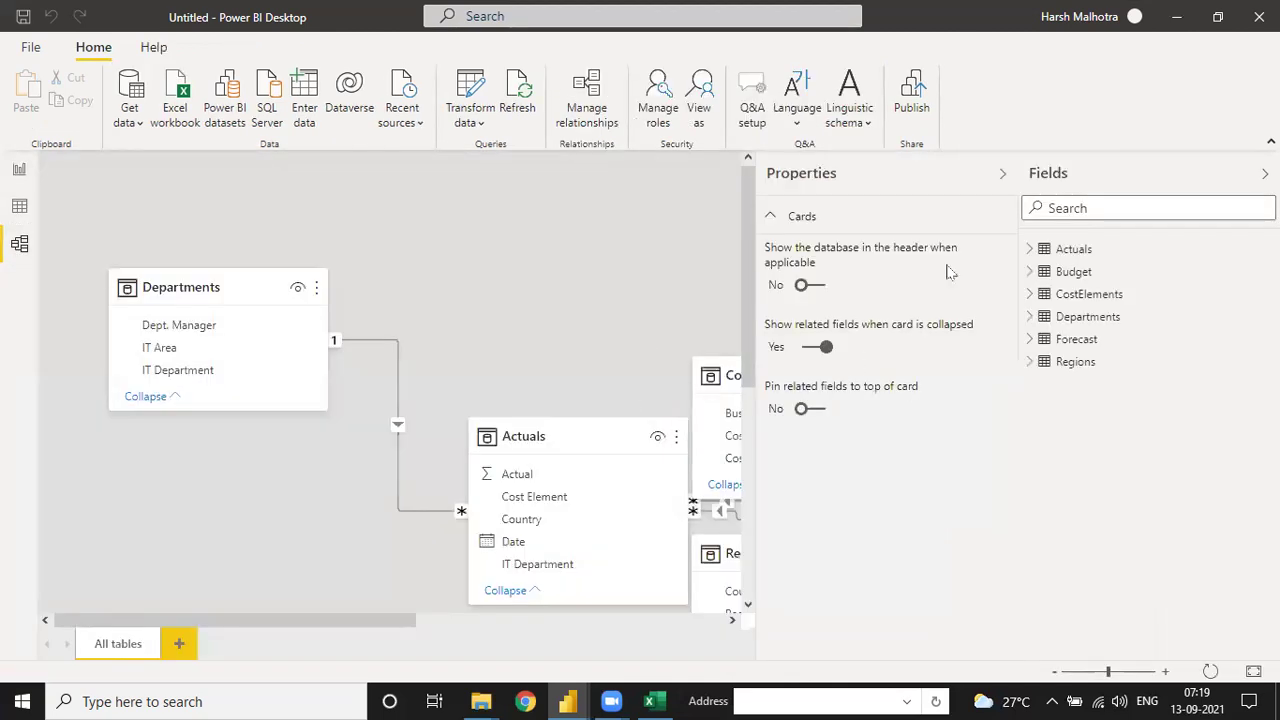
pyautogui.click(1002, 174)
pyautogui.click(1265, 173)
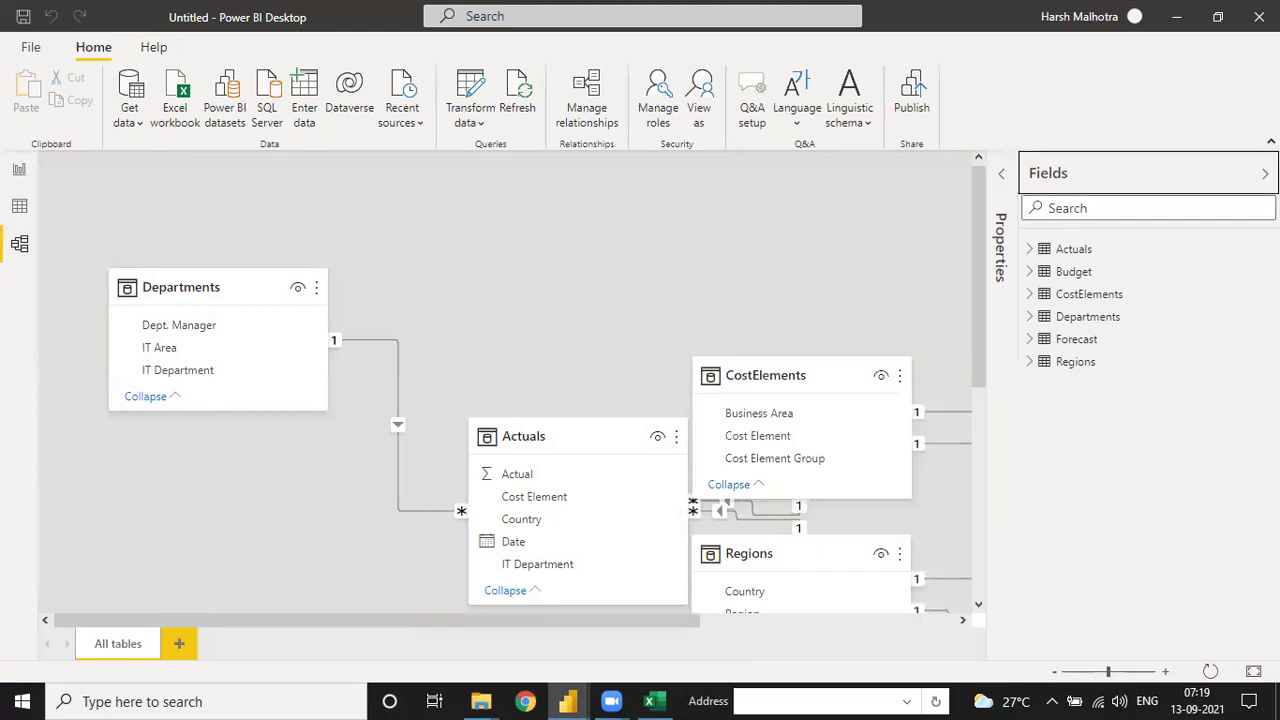
# Step: Arrange Departments, CostElements and Regions in one row with the Actuals and Forecast tables below them in the diagram
pyautogui.moveTo(266, 286); pyautogui.dragTo(177, 243)
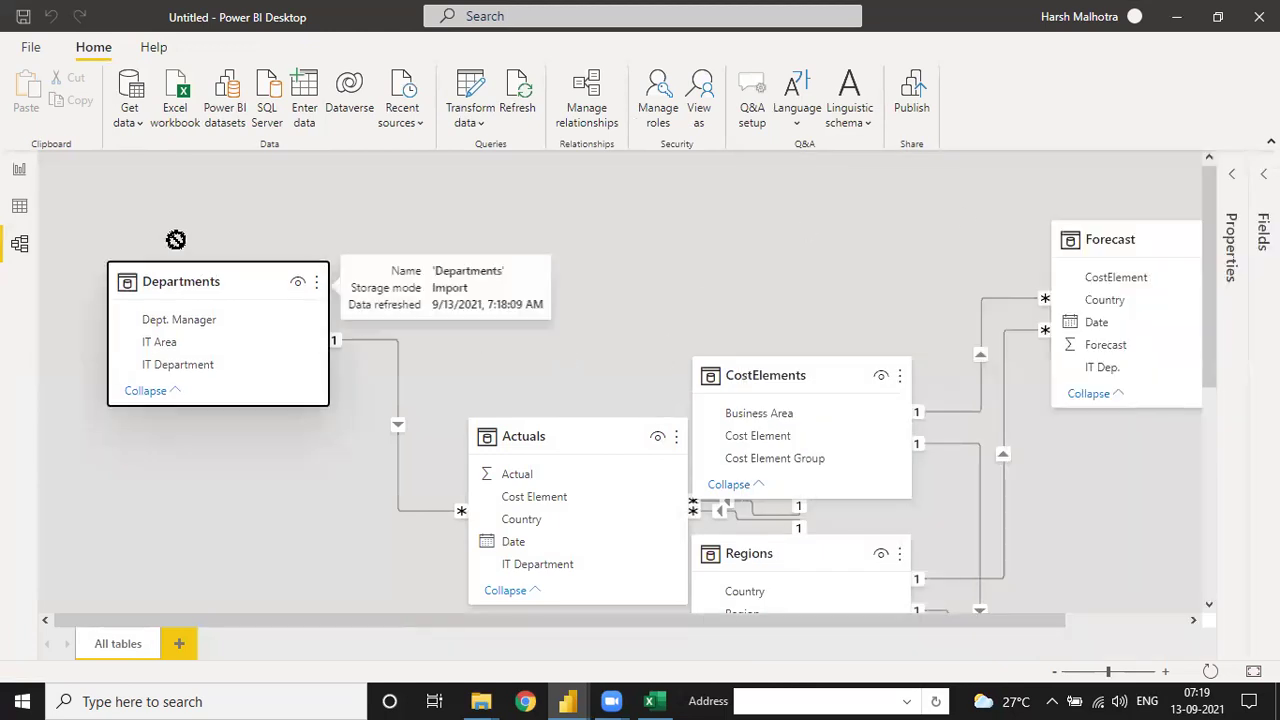
pyautogui.moveTo(497, 434); pyautogui.dragTo(286, 431)
pyautogui.moveTo(757, 360); pyautogui.dragTo(462, 222)
pyautogui.moveTo(1122, 240); pyautogui.dragTo(560, 455)
pyautogui.moveTo(745, 545); pyautogui.dragTo(734, 225)
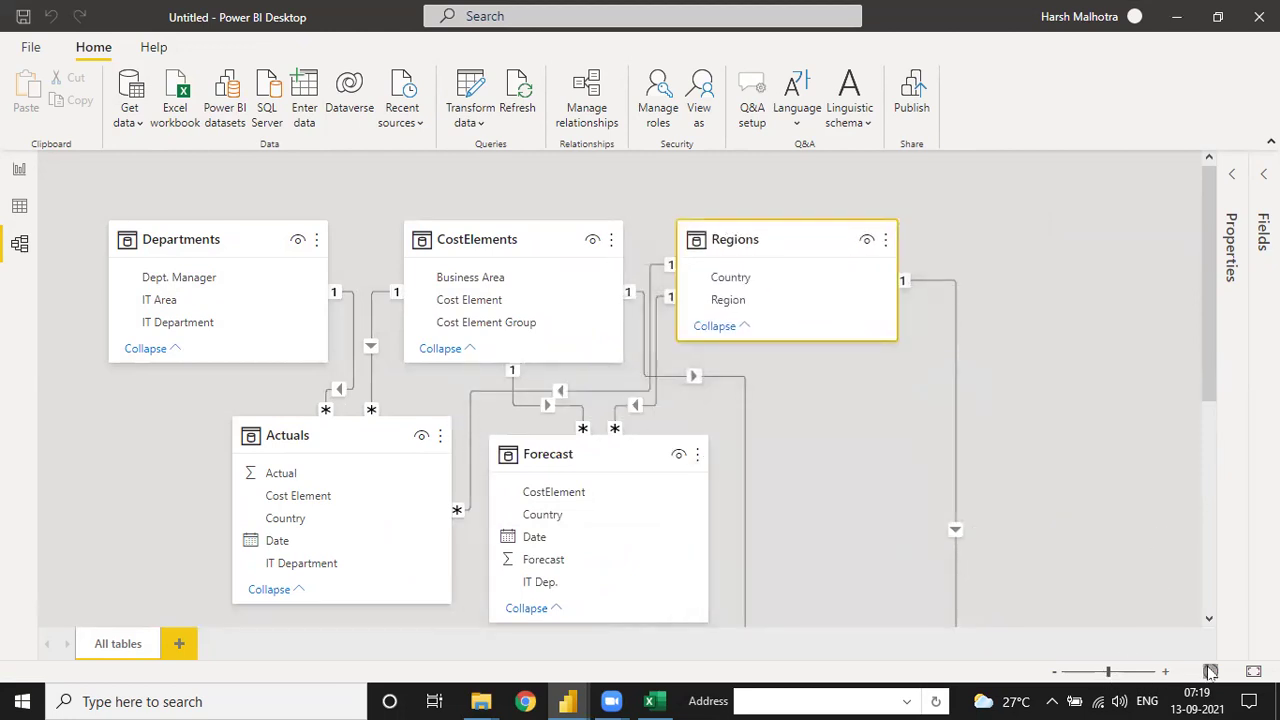
# Step: Rearrange the diagram so Actuals sits under Departments, Budget under Regions and Forecast under CostElements
pyautogui.click(1210, 671)
pyautogui.moveTo(332, 325); pyautogui.dragTo(134, 374)
pyautogui.moveTo(563, 494); pyautogui.dragTo(314, 370)
pyautogui.moveTo(607, 193); pyautogui.dragTo(520, 374)
pyautogui.moveTo(405, 364); pyautogui.dragTo(294, 184)
pyautogui.moveTo(434, 263); pyautogui.dragTo(511, 177)
pyautogui.moveTo(289, 373); pyautogui.dragTo(288, 382)
pyautogui.moveTo(126, 371); pyautogui.dragTo(116, 406)
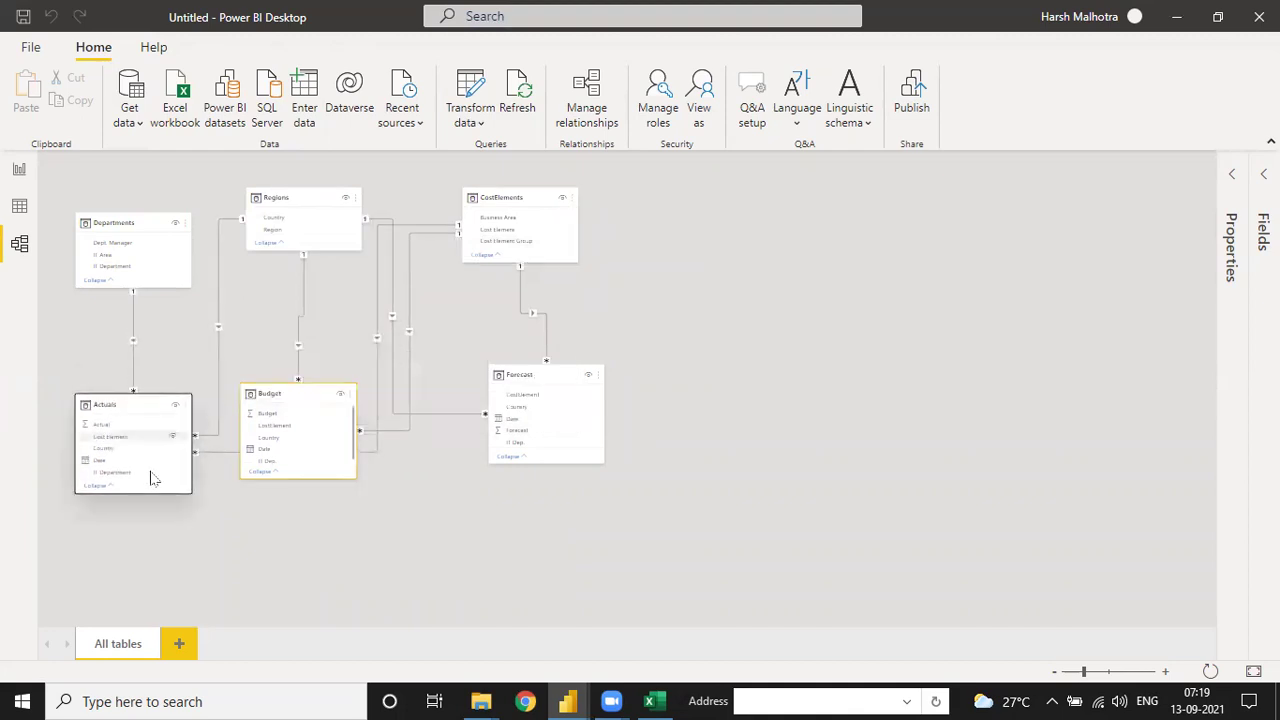
# Step: Move Actuals, Budget and Forecast up so each sits closely below Departments, Regions and CostElements in the diagram
pyautogui.click(1095, 675)
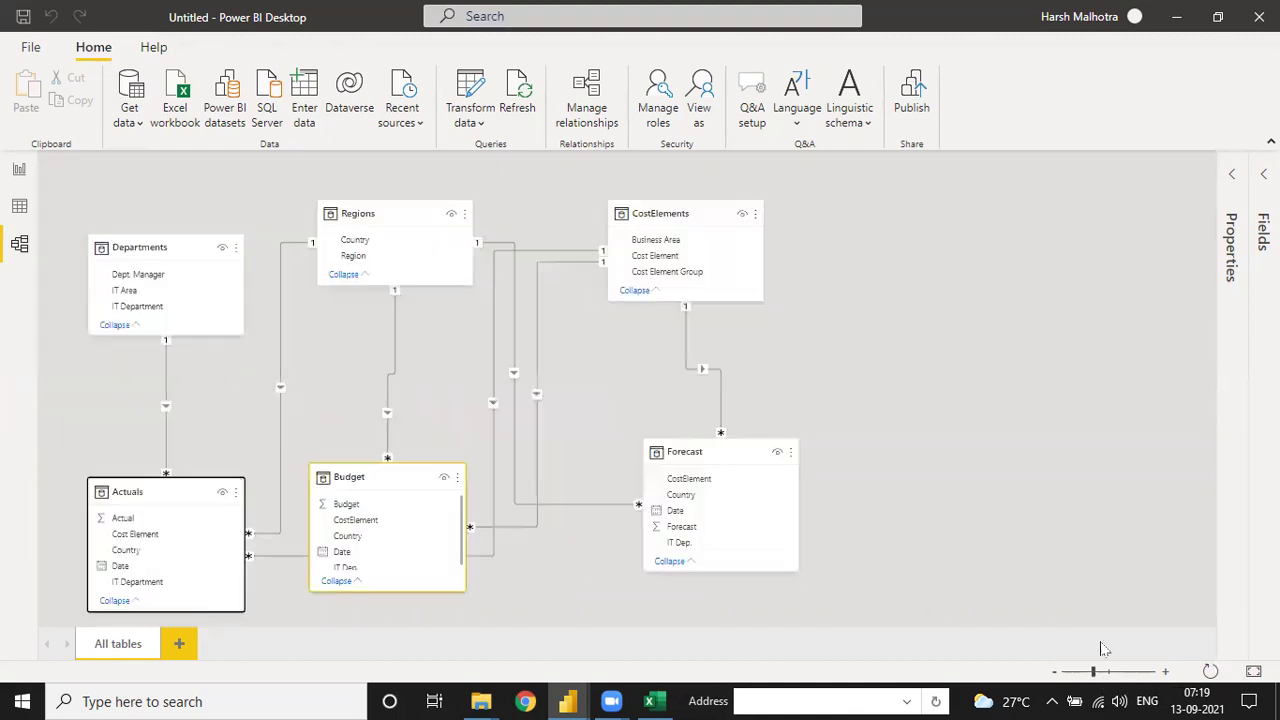
pyautogui.click(704, 485)
pyautogui.moveTo(704, 485); pyautogui.dragTo(695, 504)
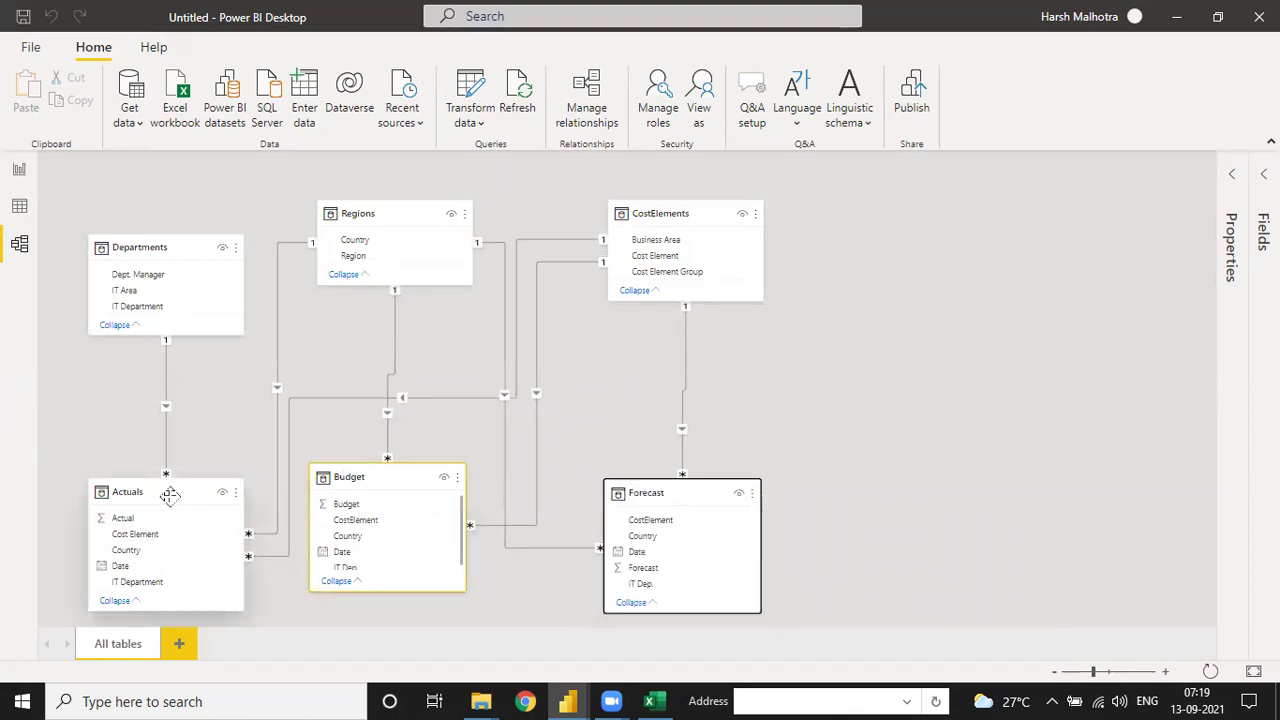
pyautogui.moveTo(171, 491); pyautogui.dragTo(171, 396)
pyautogui.moveTo(333, 477); pyautogui.dragTo(397, 362)
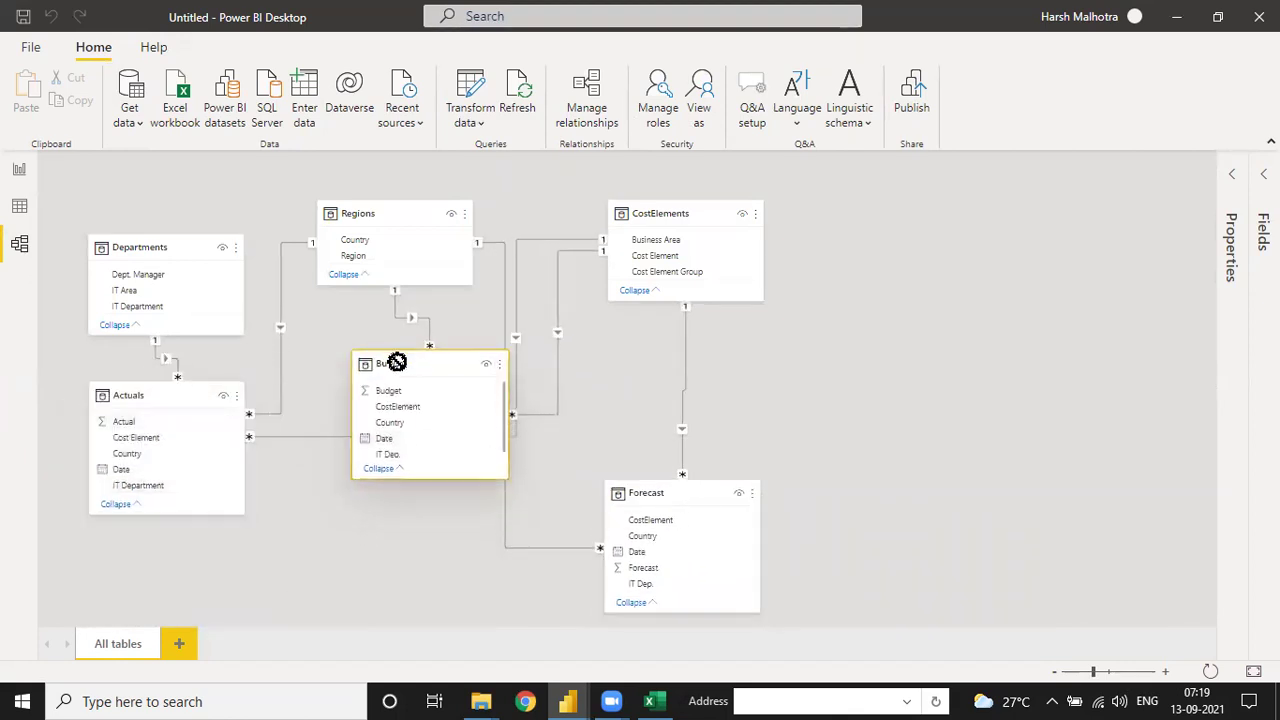
pyautogui.click(737, 520)
pyautogui.moveTo(743, 447); pyautogui.dragTo(749, 371)
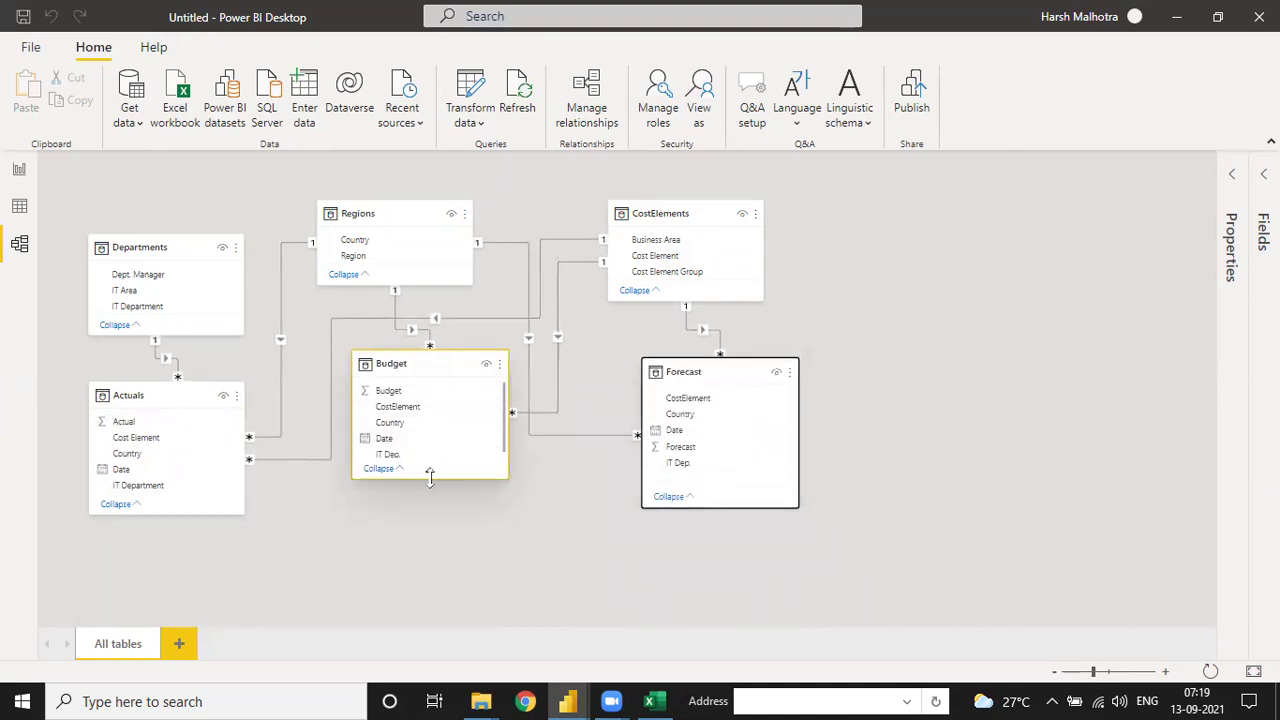
# Step: Increase the height of the Budget, Forecast and Actuals table boxes in the diagram
pyautogui.moveTo(430, 476); pyautogui.dragTo(432, 498)
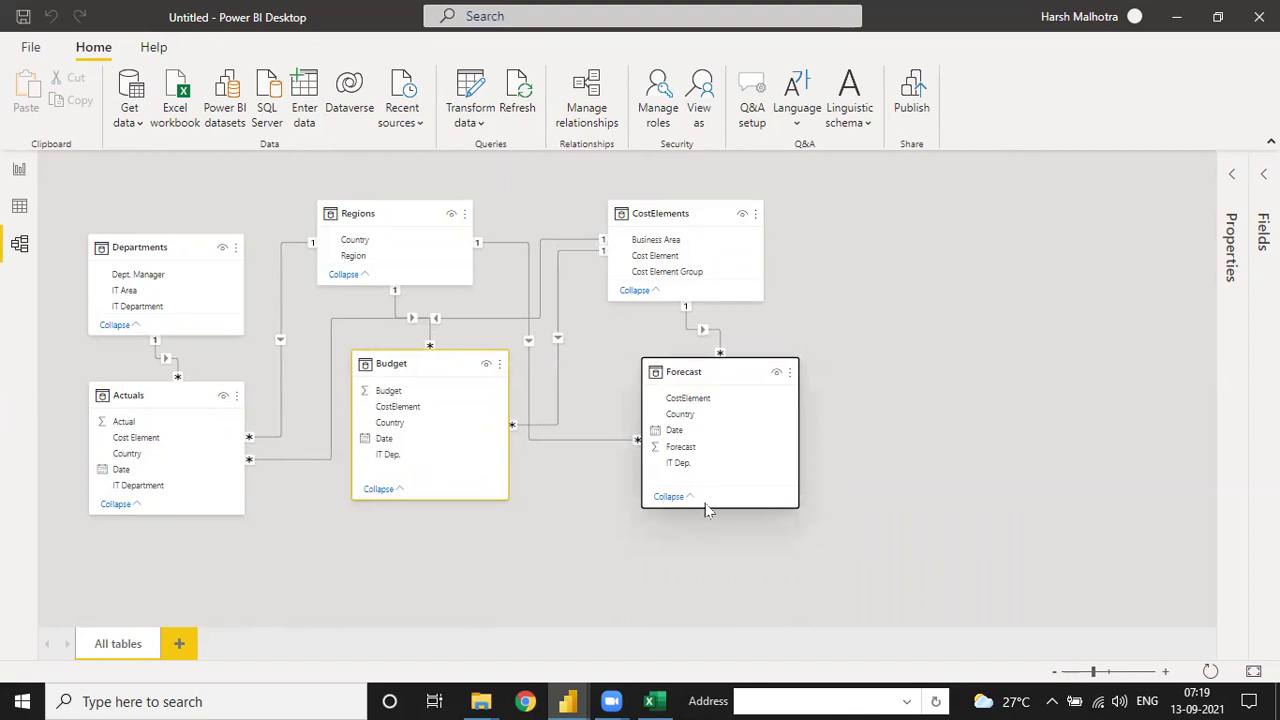
pyautogui.moveTo(710, 505); pyautogui.dragTo(709, 526)
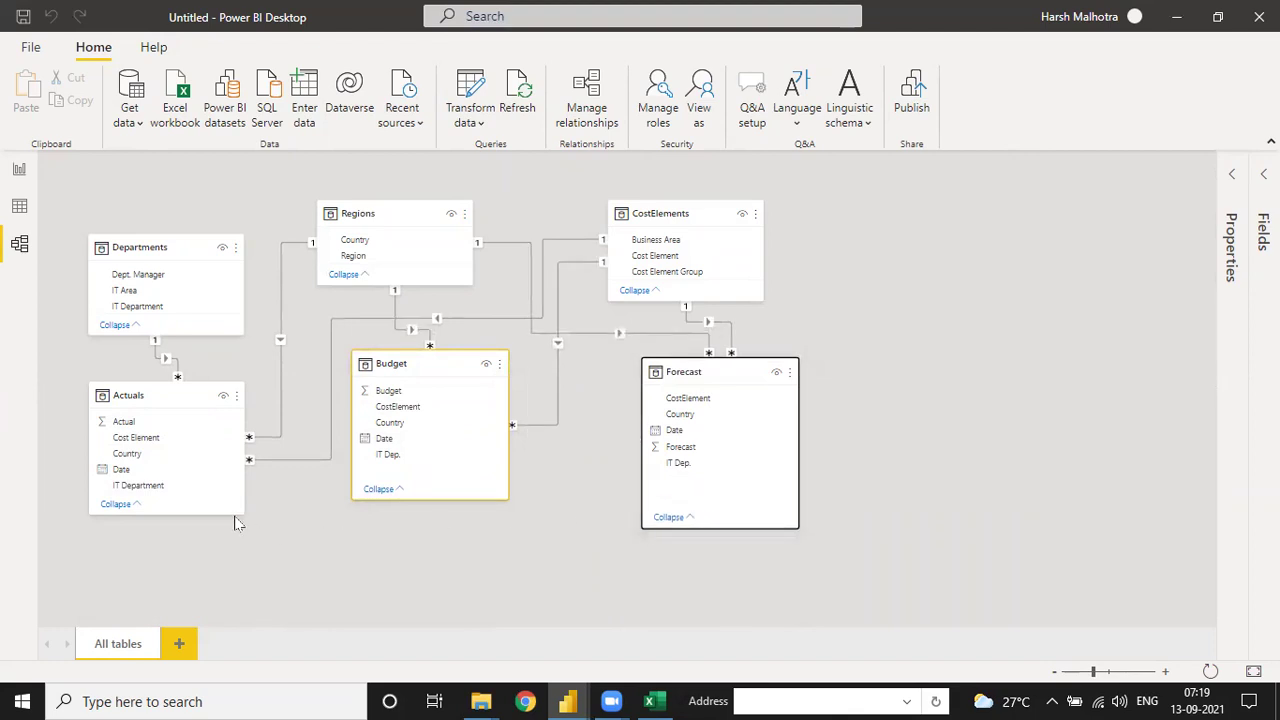
pyautogui.moveTo(190, 514); pyautogui.dragTo(188, 536)
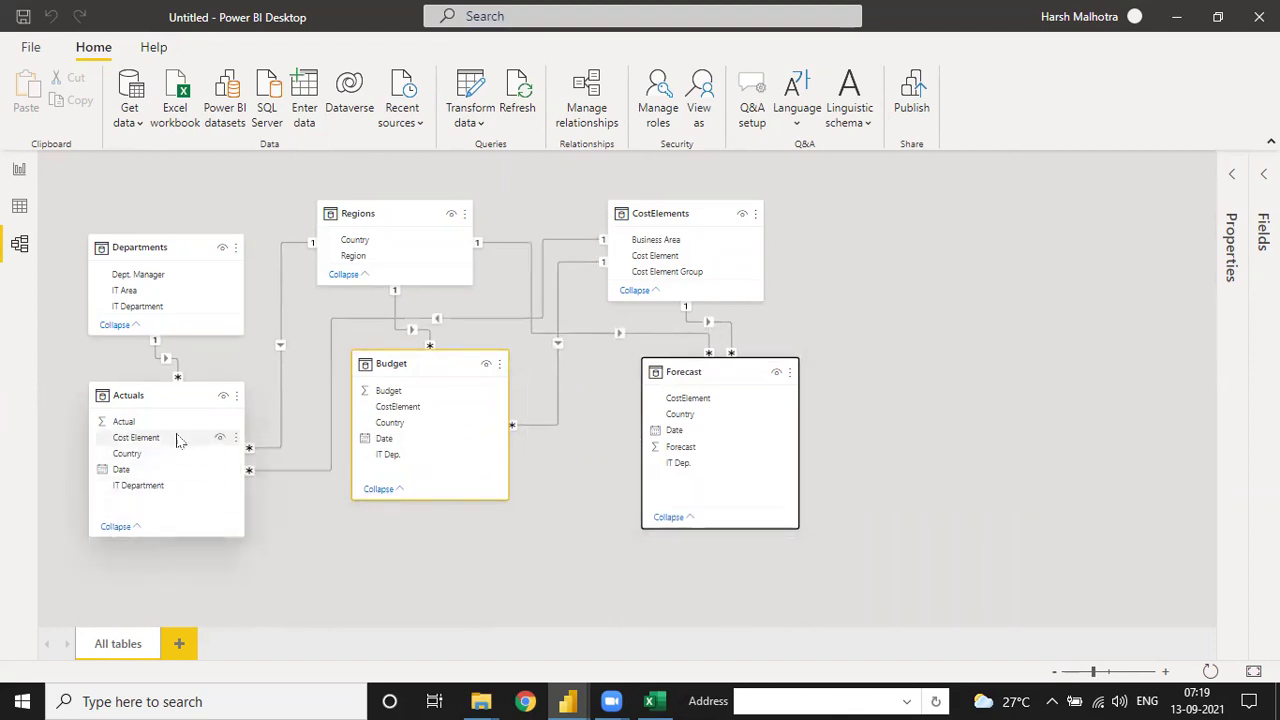
# Step: Align Actuals, Budget and Forecast in the lower row, and raise Departments level with Regions and CostElements
pyautogui.moveTo(164, 403); pyautogui.dragTo(166, 381)
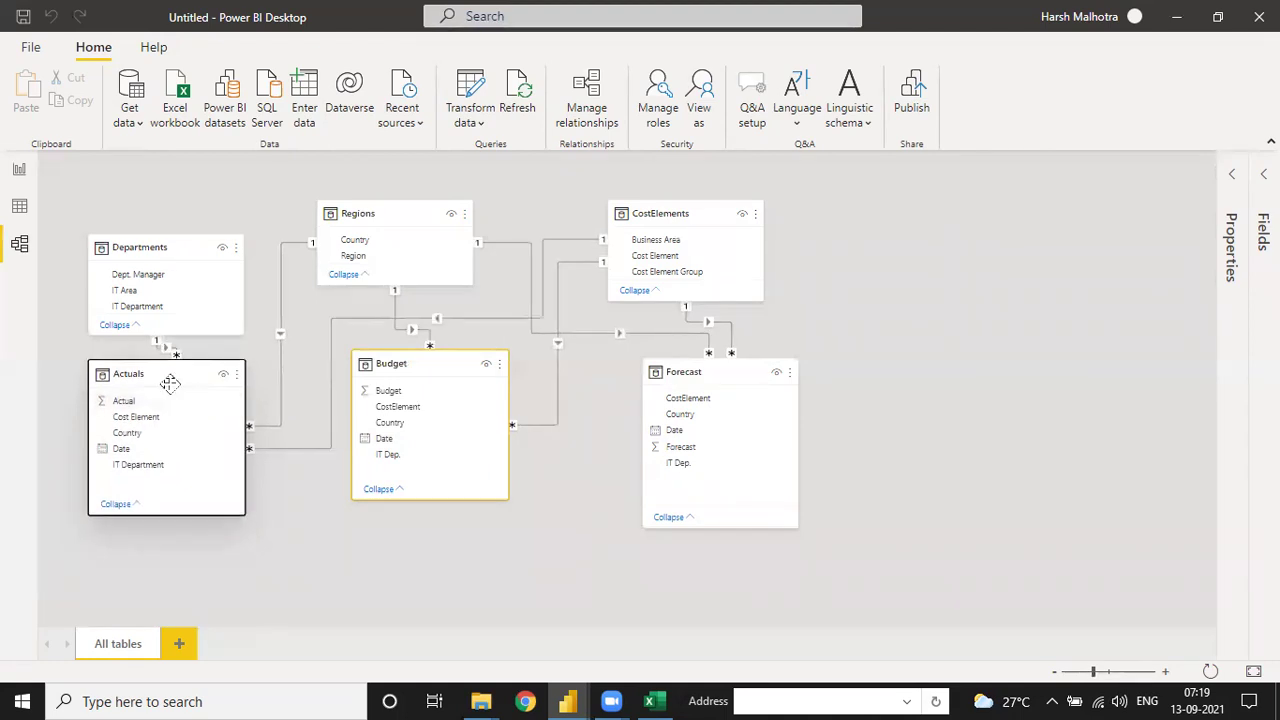
pyautogui.moveTo(413, 362); pyautogui.dragTo(413, 372)
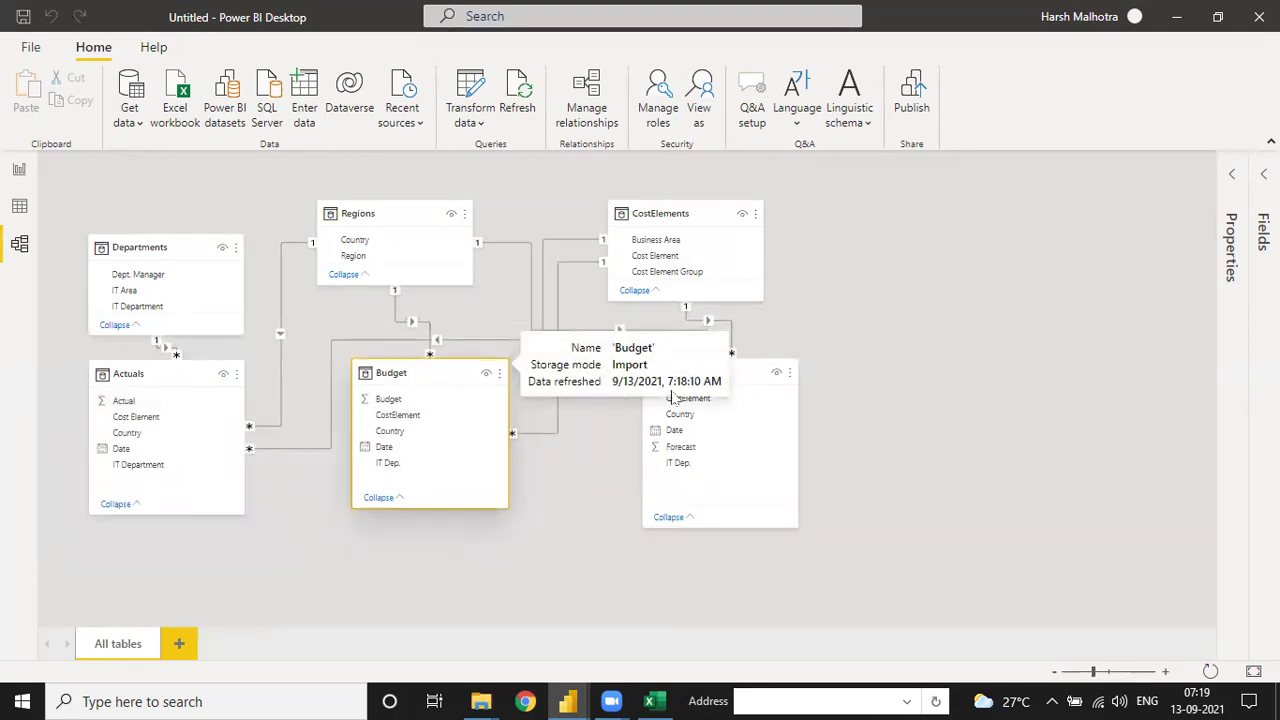
pyautogui.click(753, 374)
pyautogui.moveTo(724, 527); pyautogui.dragTo(723, 520)
pyautogui.moveTo(194, 256); pyautogui.dragTo(161, 221)
pyautogui.click(369, 211)
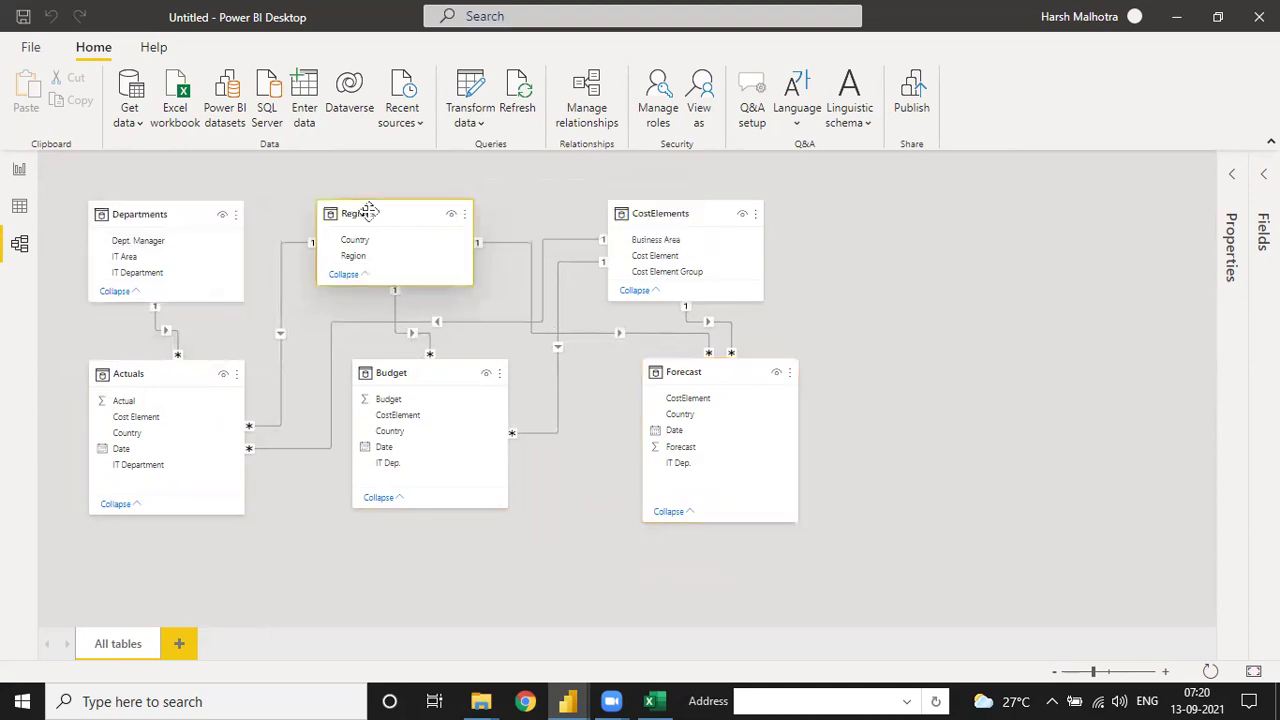
pyautogui.moveTo(637, 208); pyautogui.dragTo(632, 207)
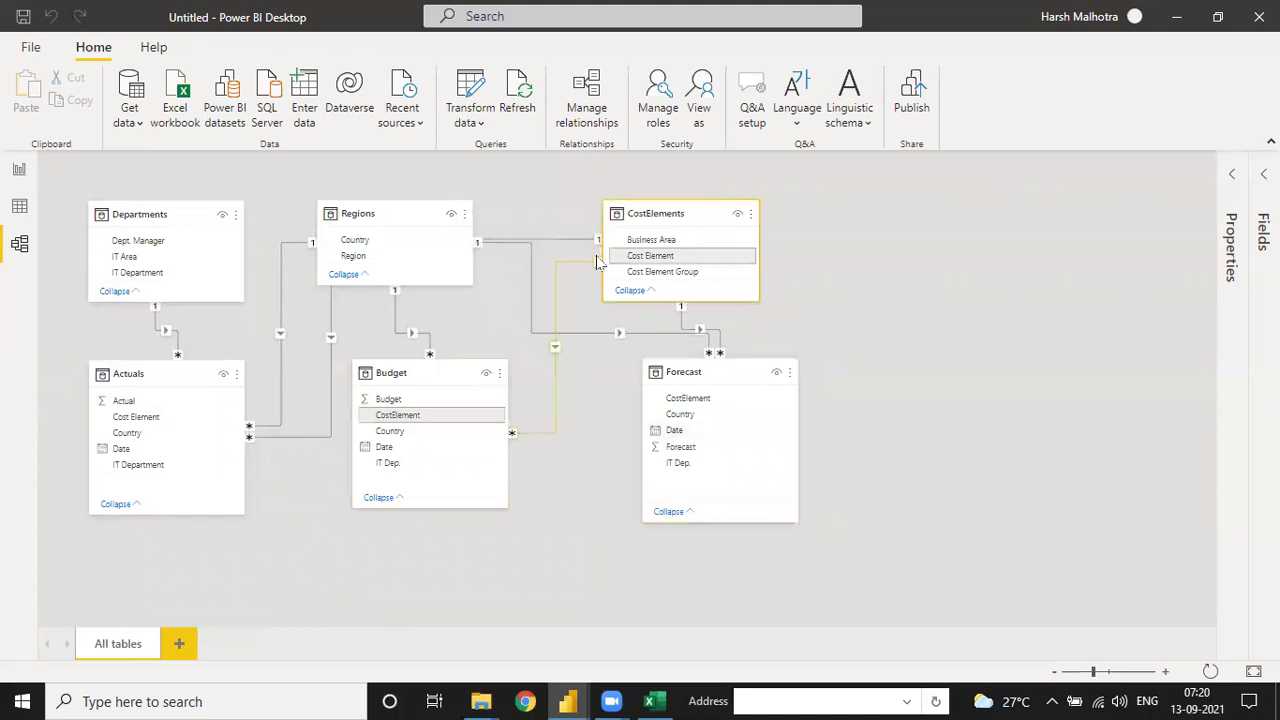
# Step: Relate IT Department in Departments to IT Dep. in both the Budget and Forecast tables
pyautogui.moveTo(143, 370)
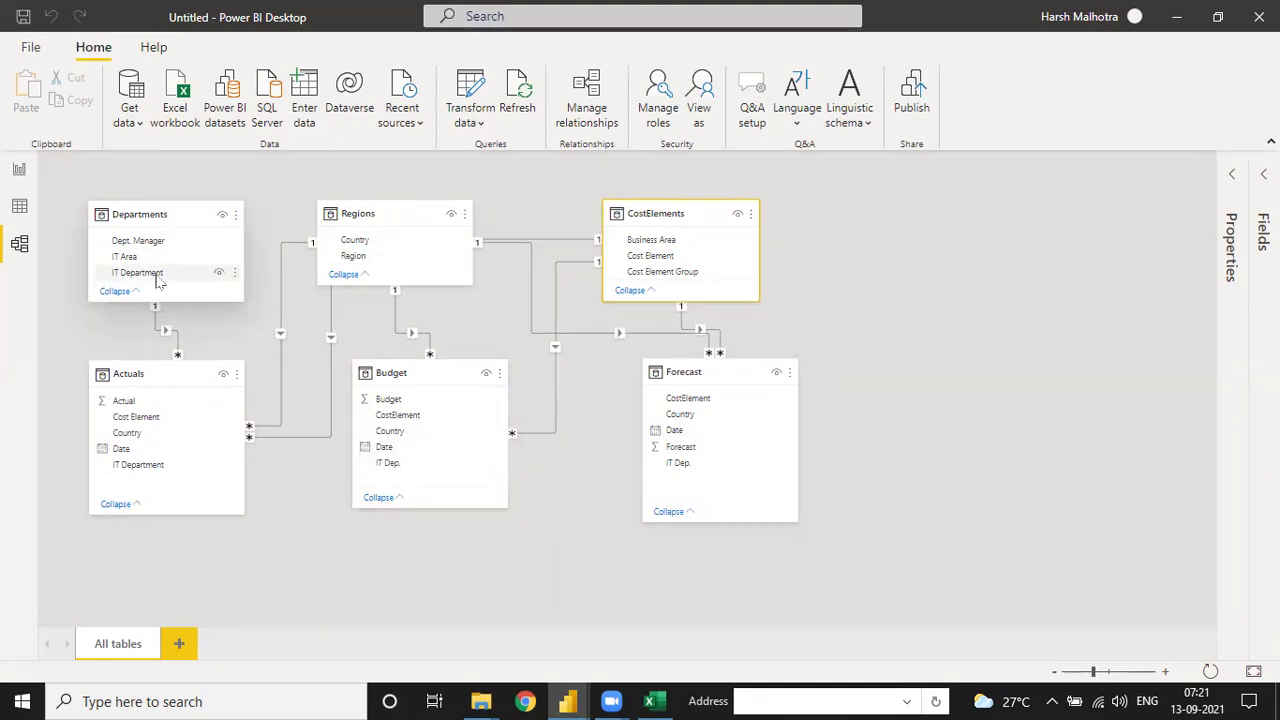
pyautogui.moveTo(157, 281); pyautogui.dragTo(401, 472)
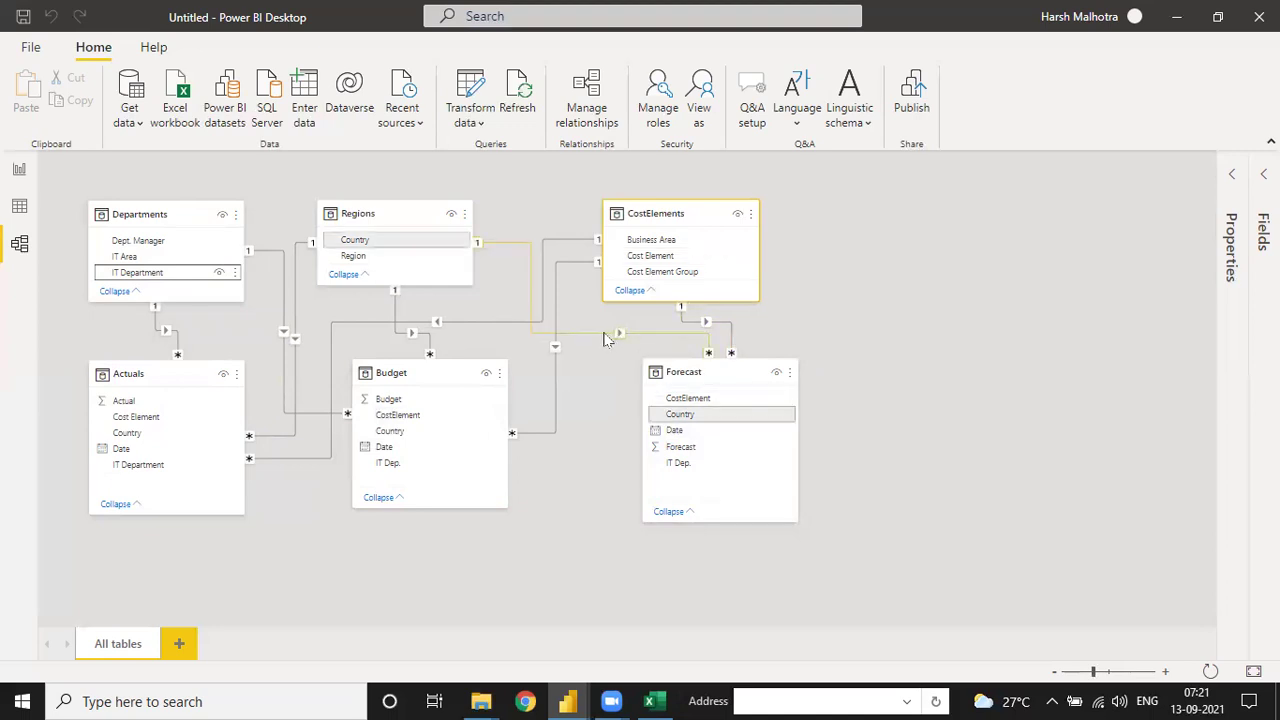
pyautogui.moveTo(157, 274); pyautogui.dragTo(677, 470)
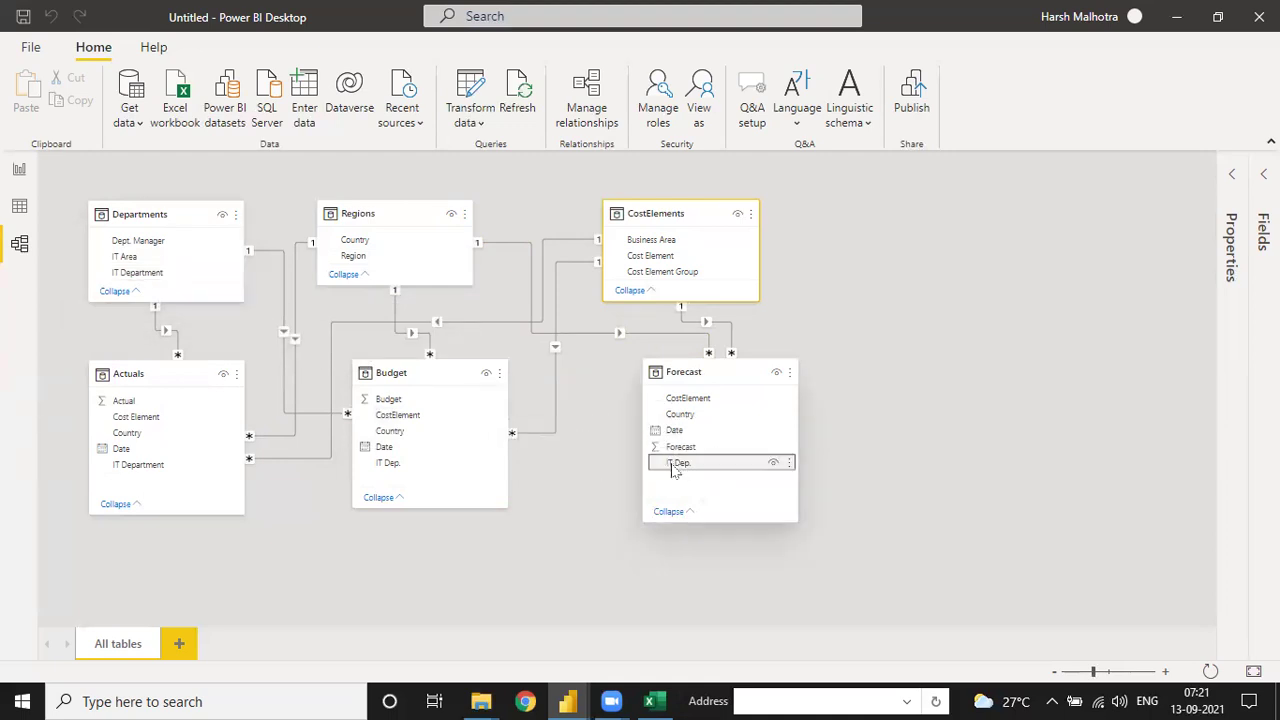
pyautogui.moveTo(168, 276); pyautogui.dragTo(708, 466)
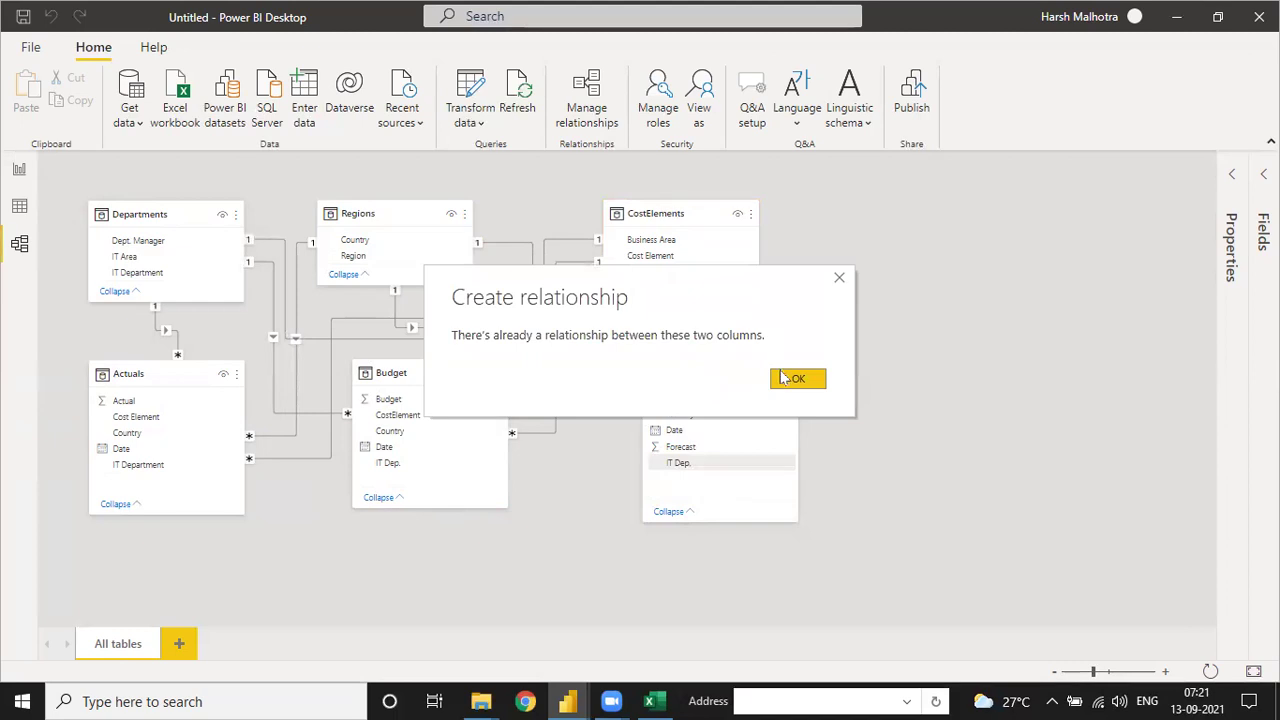
pyautogui.click(790, 379)
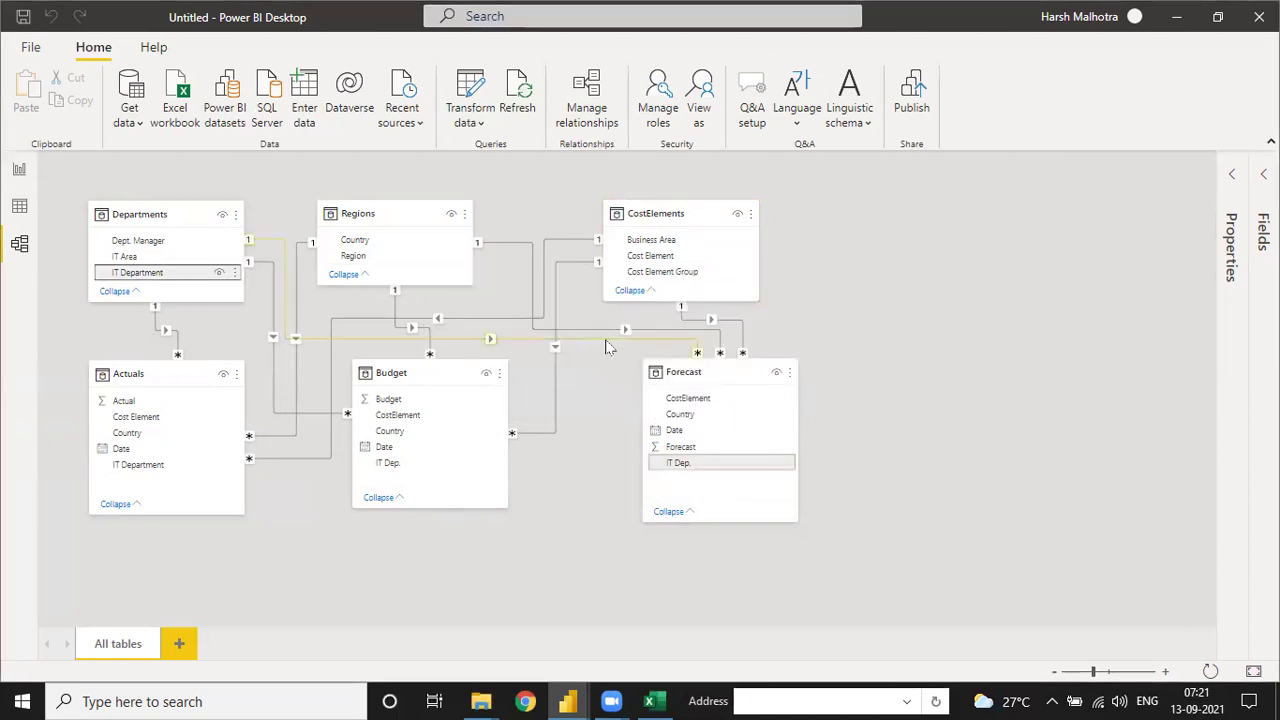
# Step: Lower the Budget table slightly and lengthen the Budget, Actuals and Forecast boxes to similar bottom edges
pyautogui.moveTo(428, 372); pyautogui.dragTo(423, 383)
pyautogui.moveTo(424, 519); pyautogui.dragTo(424, 528)
pyautogui.moveTo(201, 515); pyautogui.dragTo(196, 528)
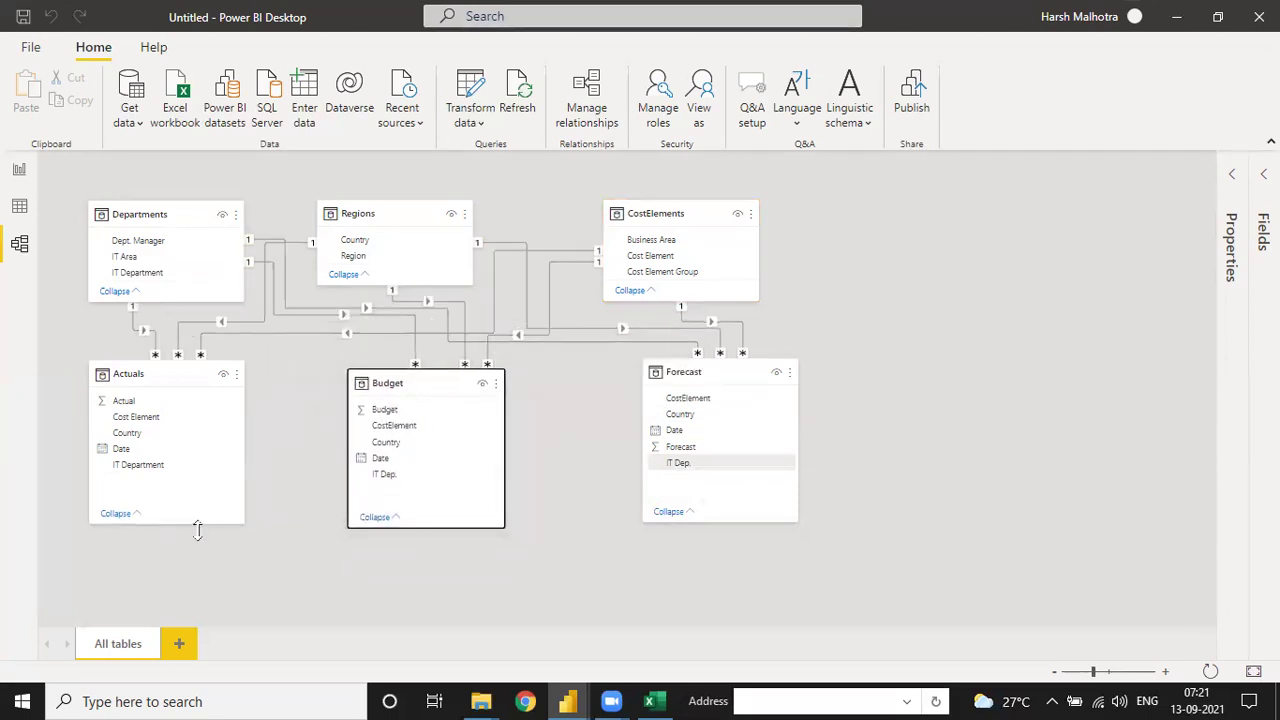
pyautogui.moveTo(726, 520); pyautogui.dragTo(720, 528)
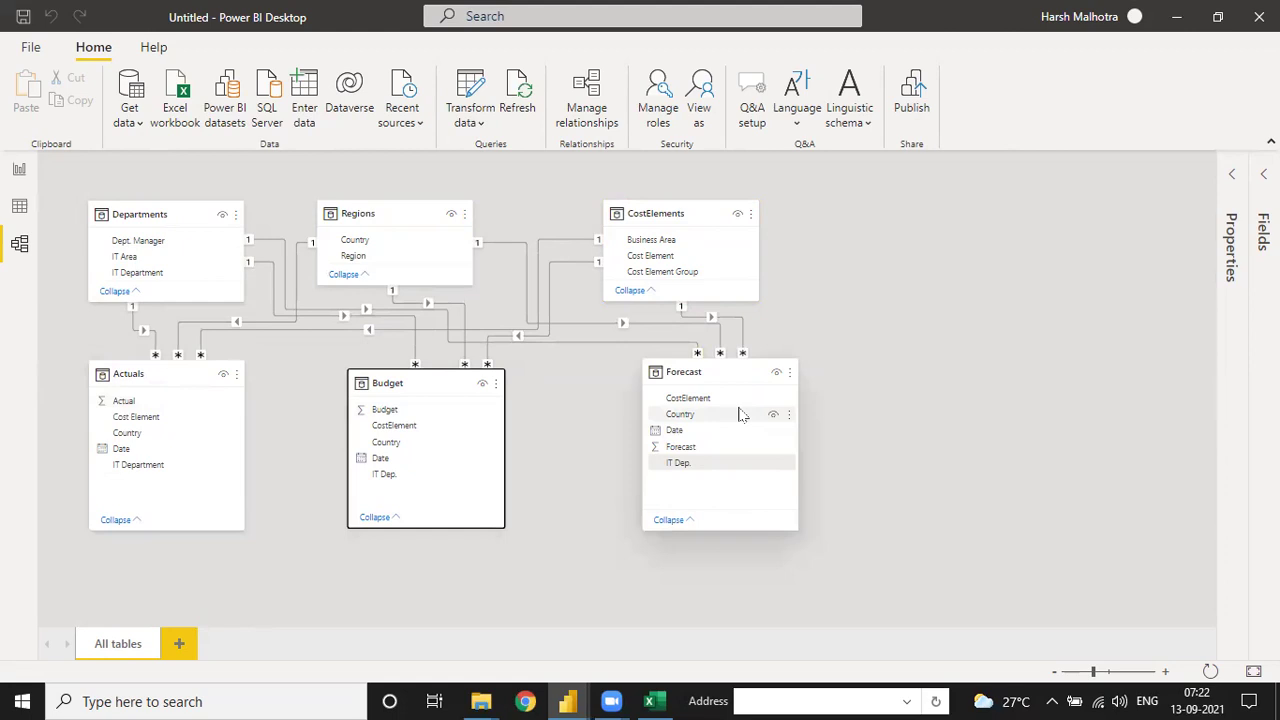
pyautogui.click(162, 214)
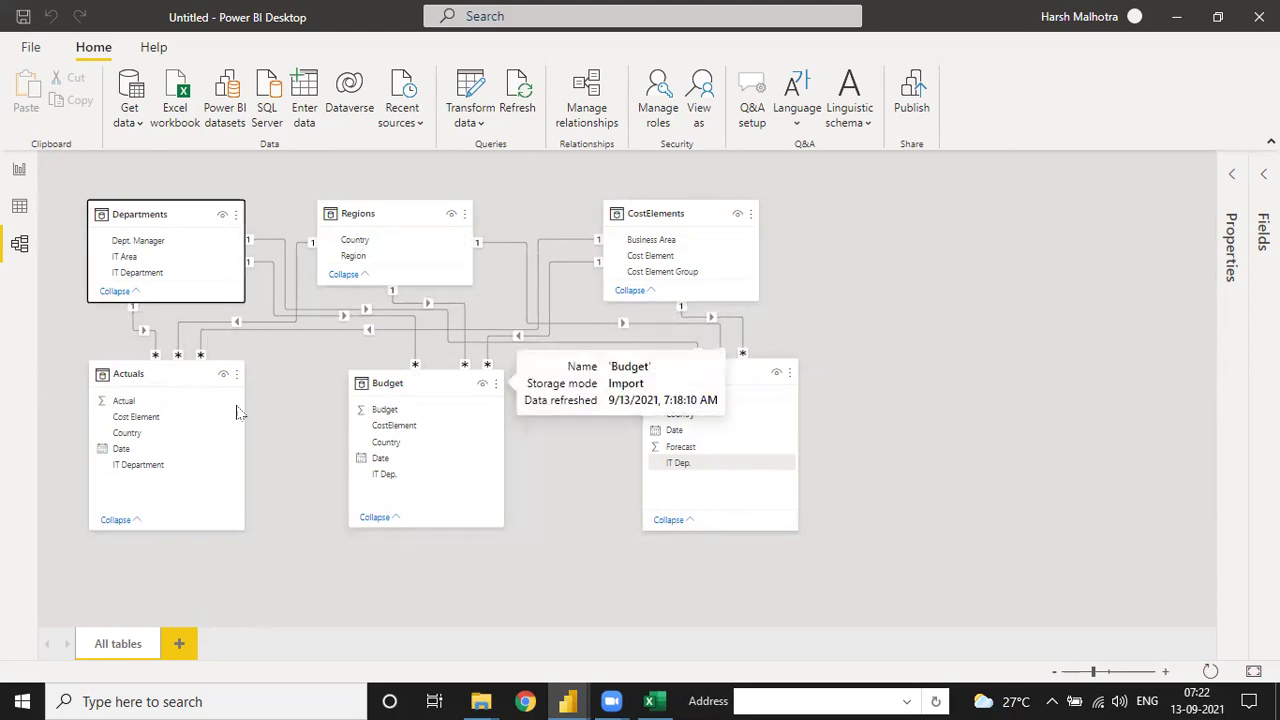
pyautogui.moveTo(171, 530); pyautogui.dragTo(171, 535)
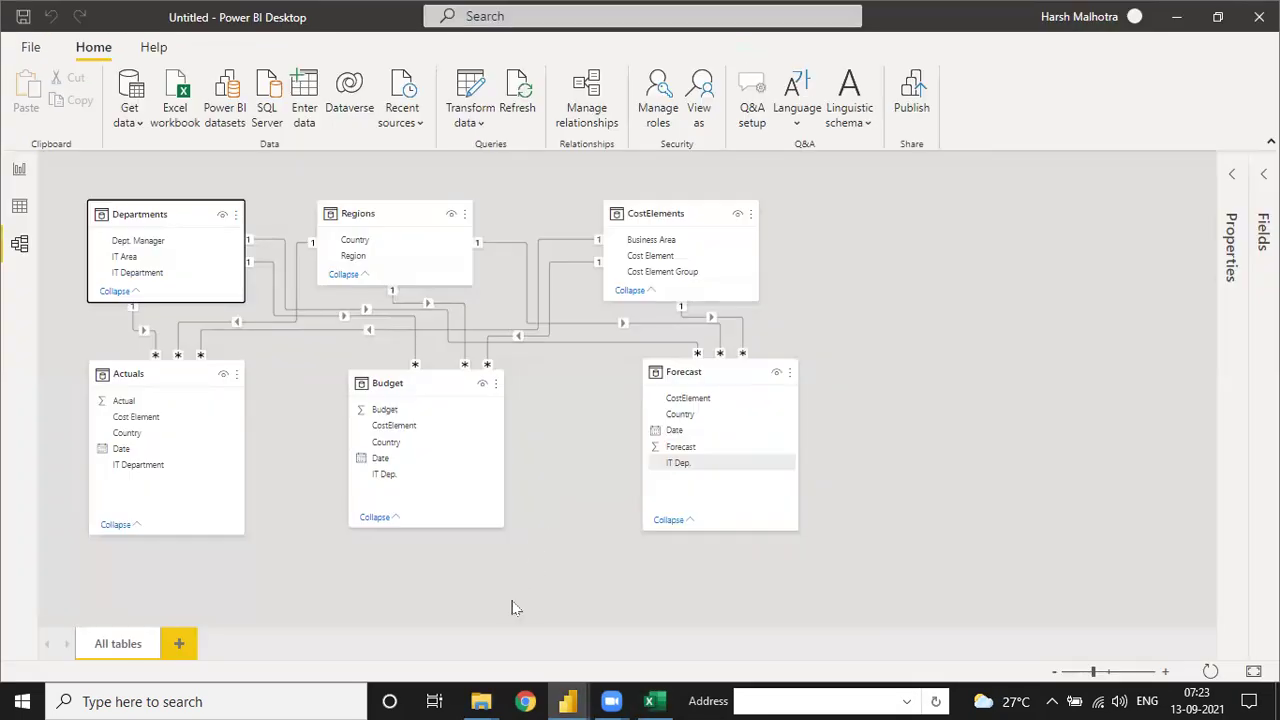
# Step: Switch to File Explorer and open the Budget file from the Project-3 - IT Sector Project folder in Excel
pyautogui.moveTo(480, 700)
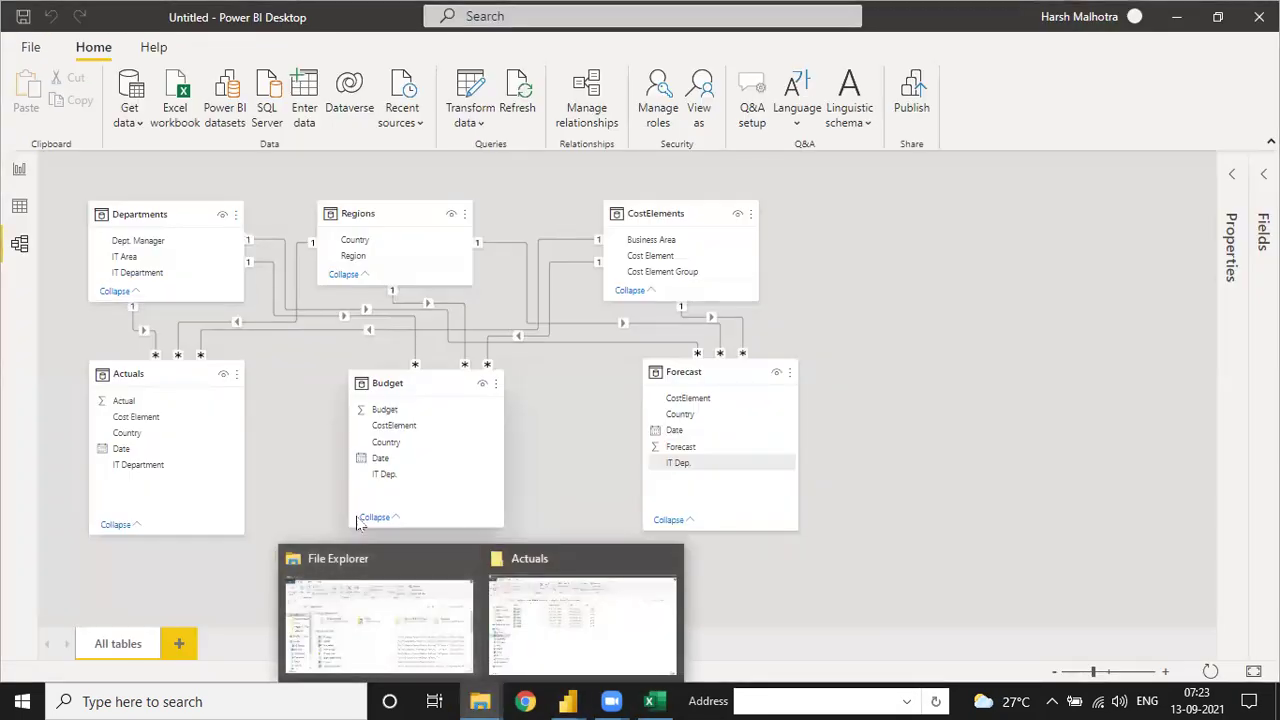
pyautogui.click(510, 672)
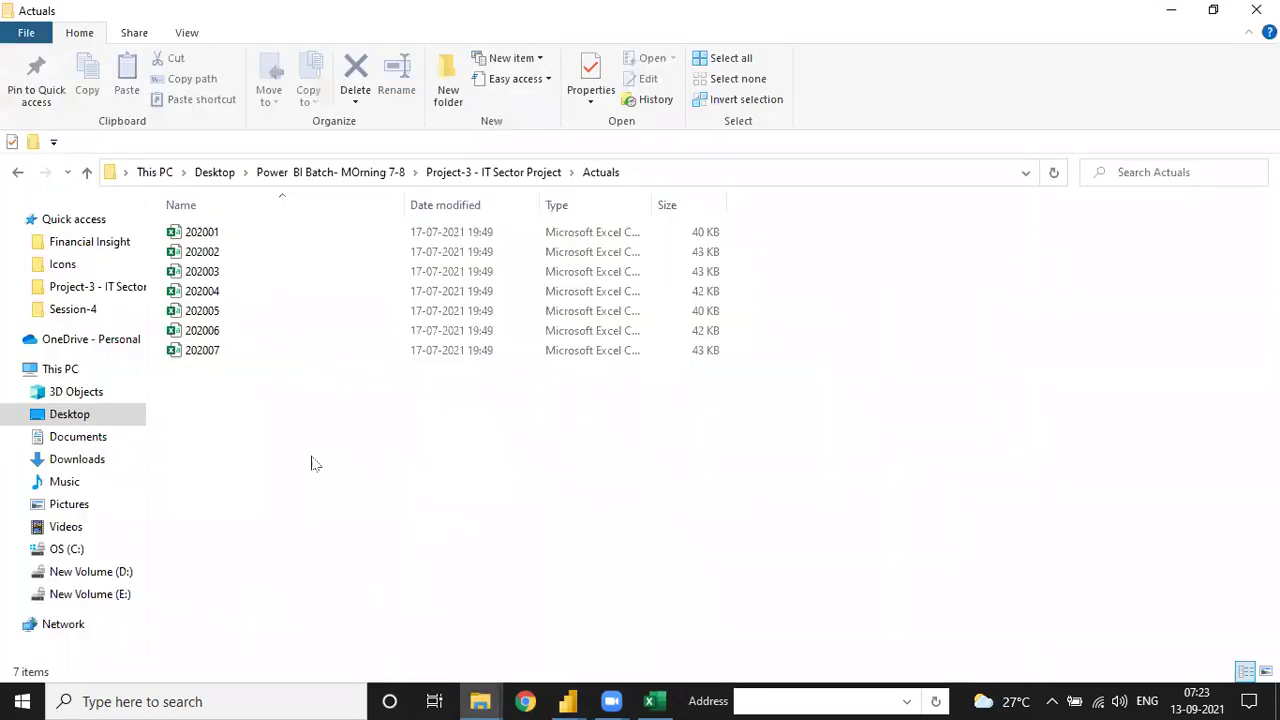
pyautogui.click(350, 174)
pyautogui.doubleClick(305, 290)
pyautogui.doubleClick(241, 271)
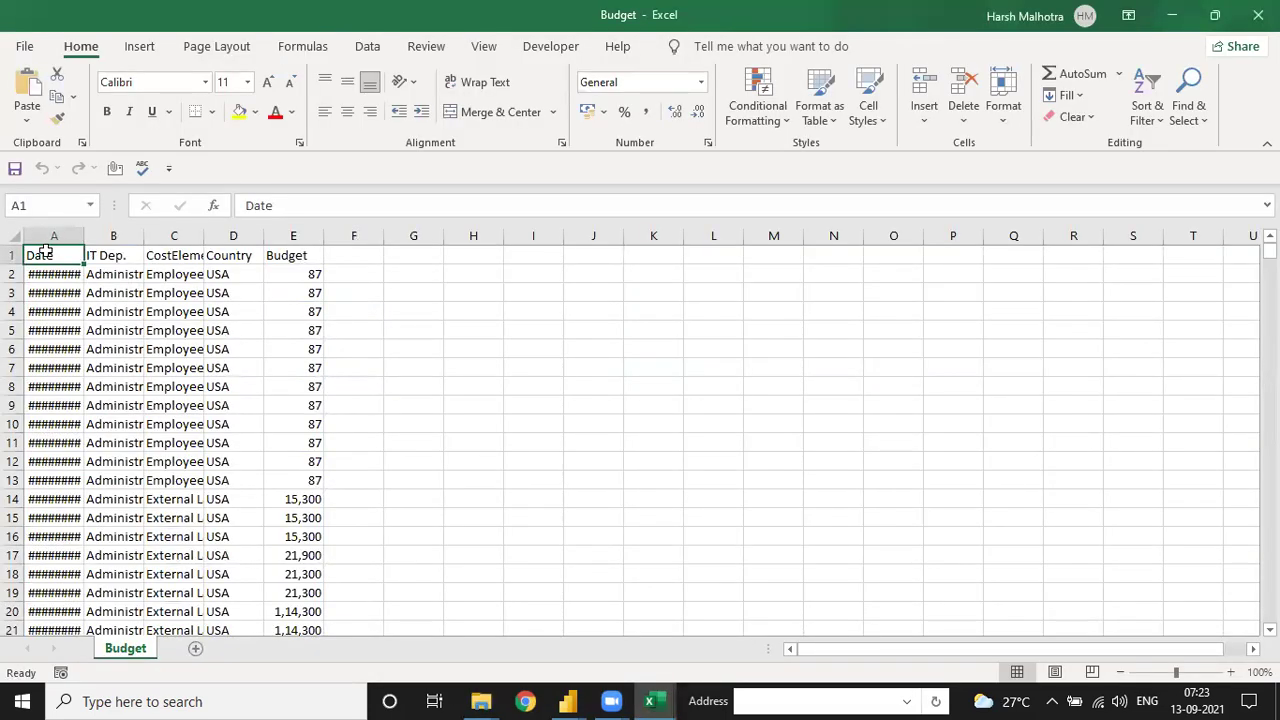
# Step: Autofit all column widths on the Budget sheet to their contents
pyautogui.click(14, 236)
pyautogui.doubleClick(84, 236)
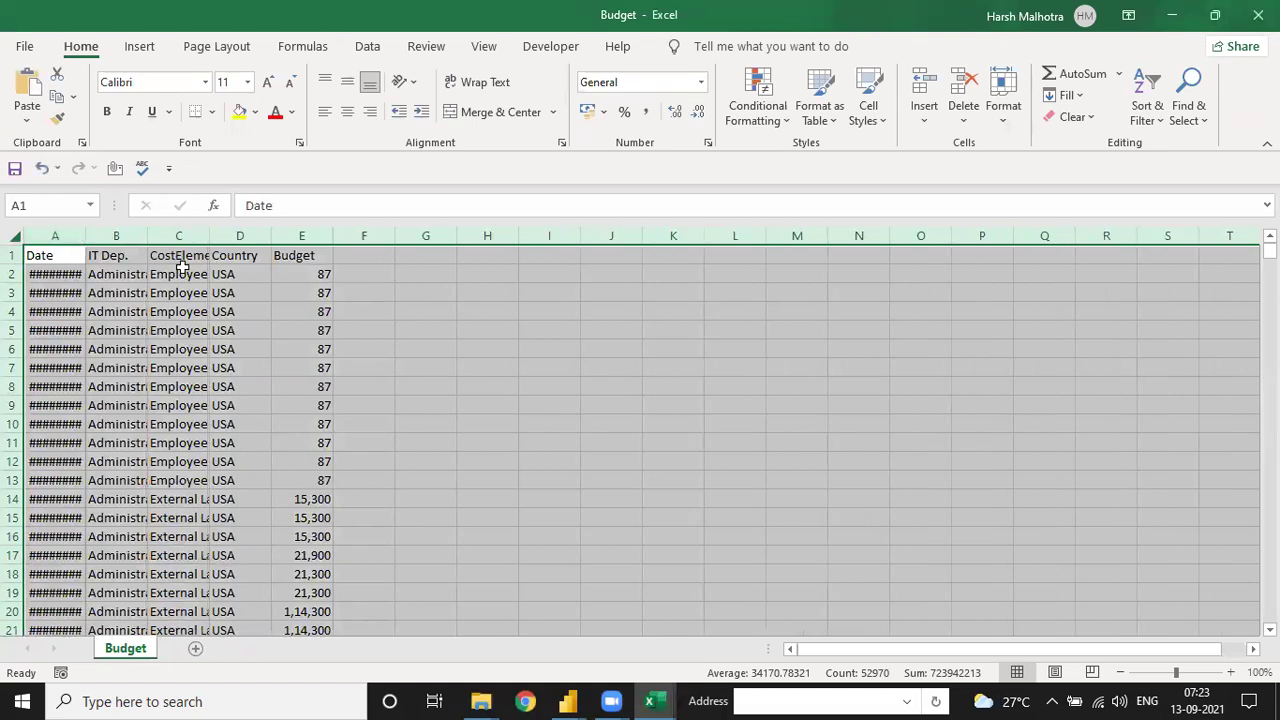
pyautogui.doubleClick(89, 240)
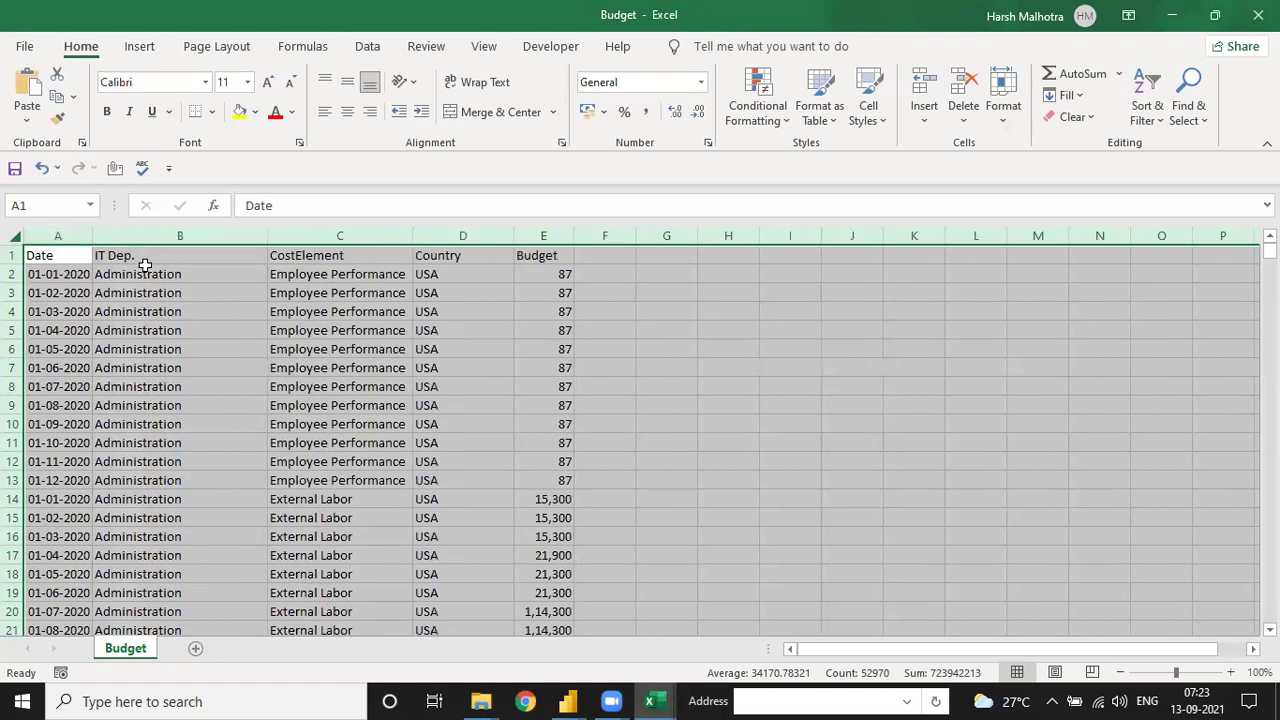
pyautogui.click(140, 278)
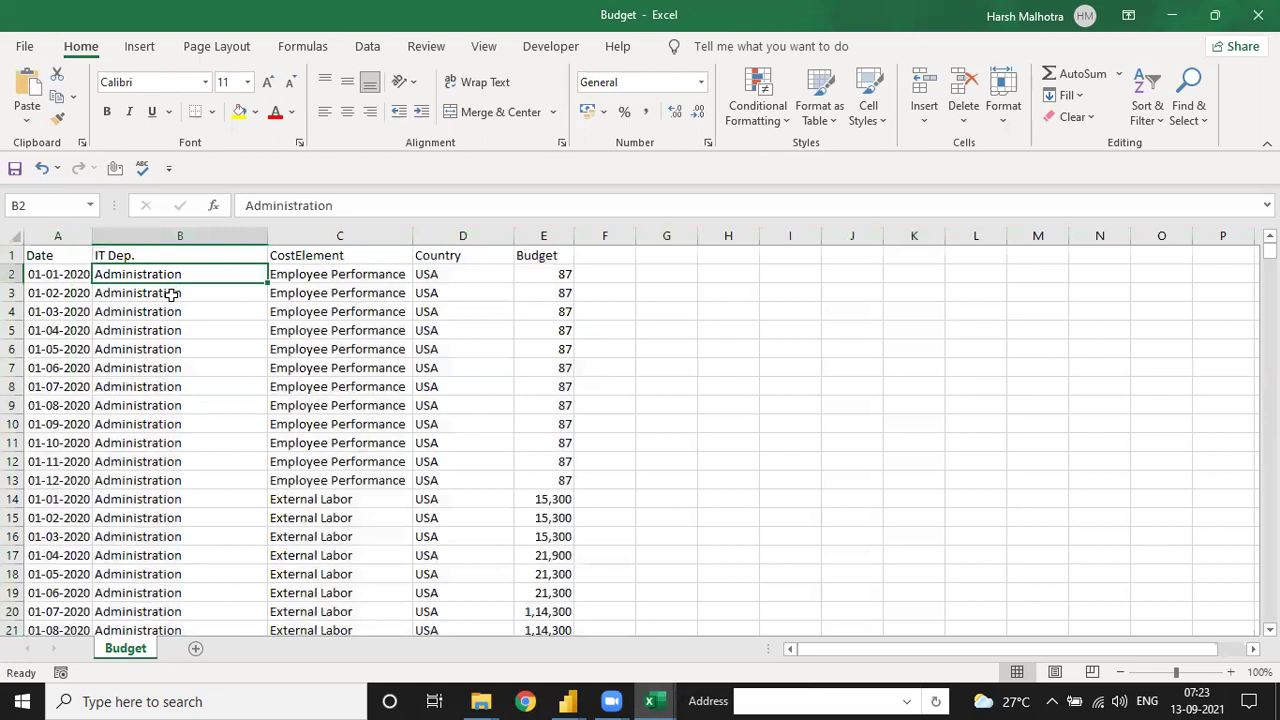
# Step: Add filters to the Budget sheet's header row and filter IT Dep. to Administration only
pyautogui.click(172, 254)
pyautogui.hotkey('ctrl', 'shift', 'l')
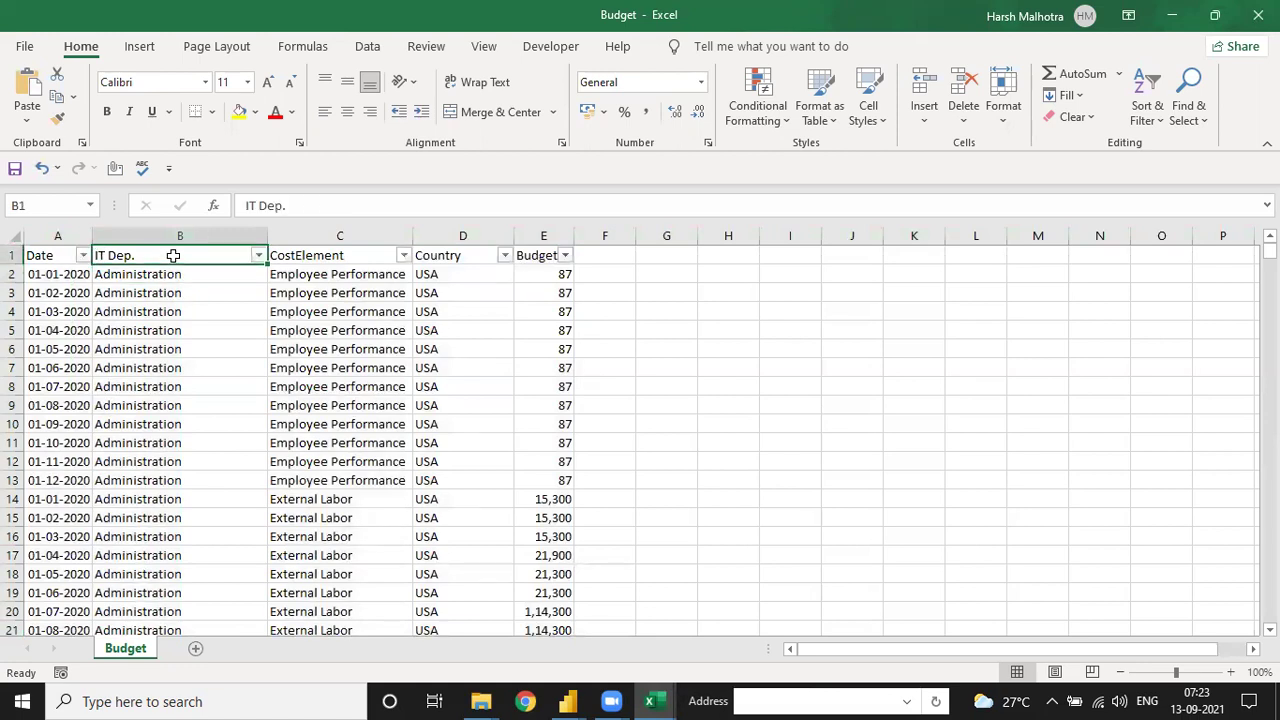
pyautogui.click(253, 254)
pyautogui.click(72, 476)
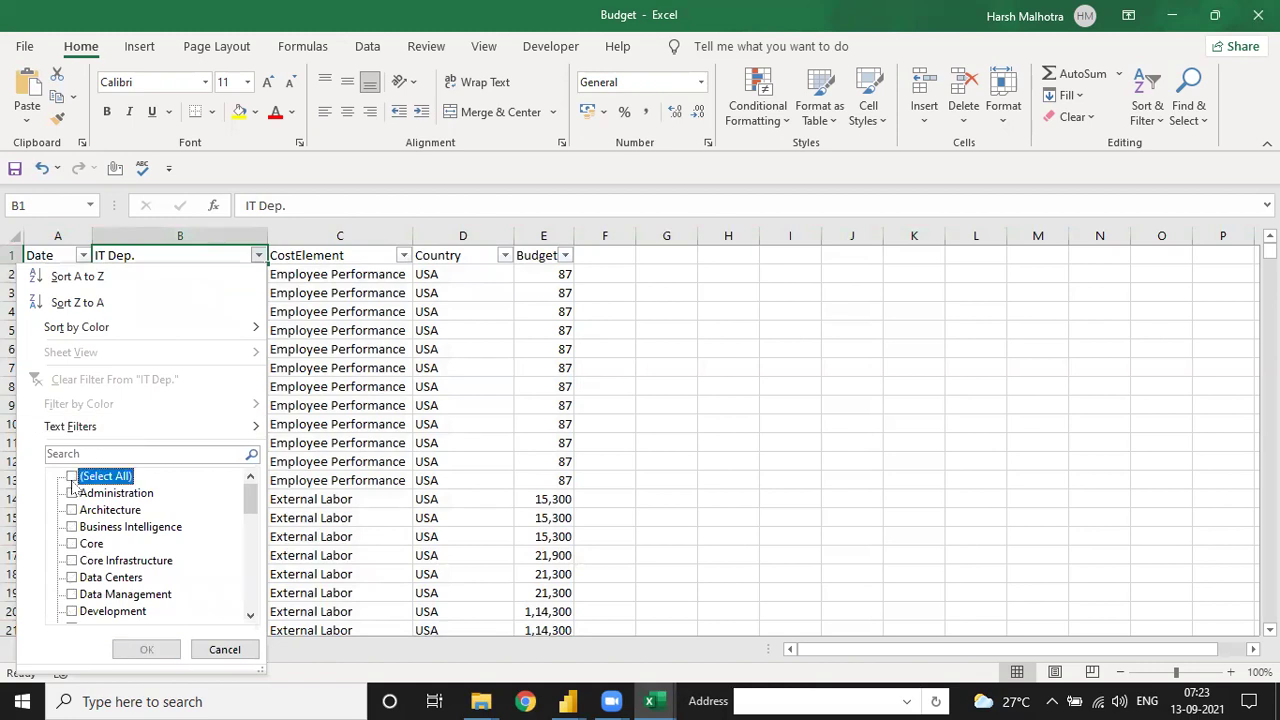
pyautogui.click(72, 493)
pyautogui.click(142, 648)
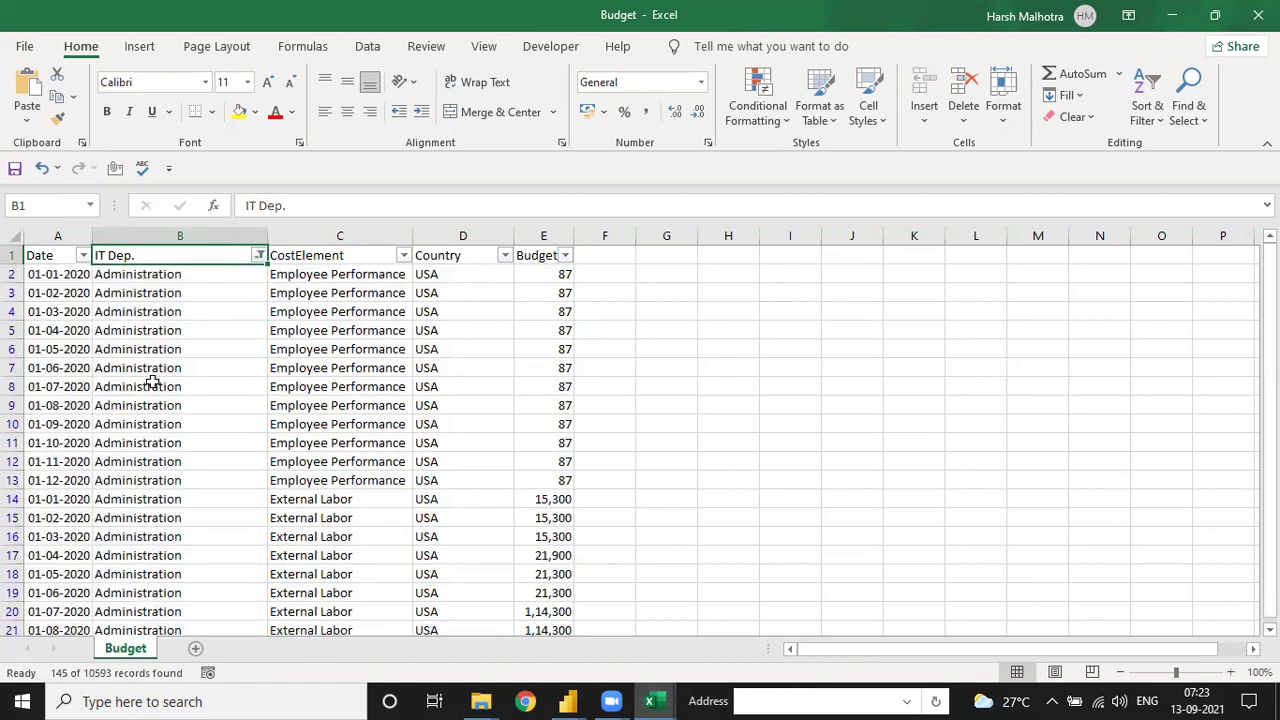
# Step: Examine how the monthly dates repeat for each department and cost element in the filtered Budget rows
pyautogui.click(142, 280)
pyautogui.press('Left')
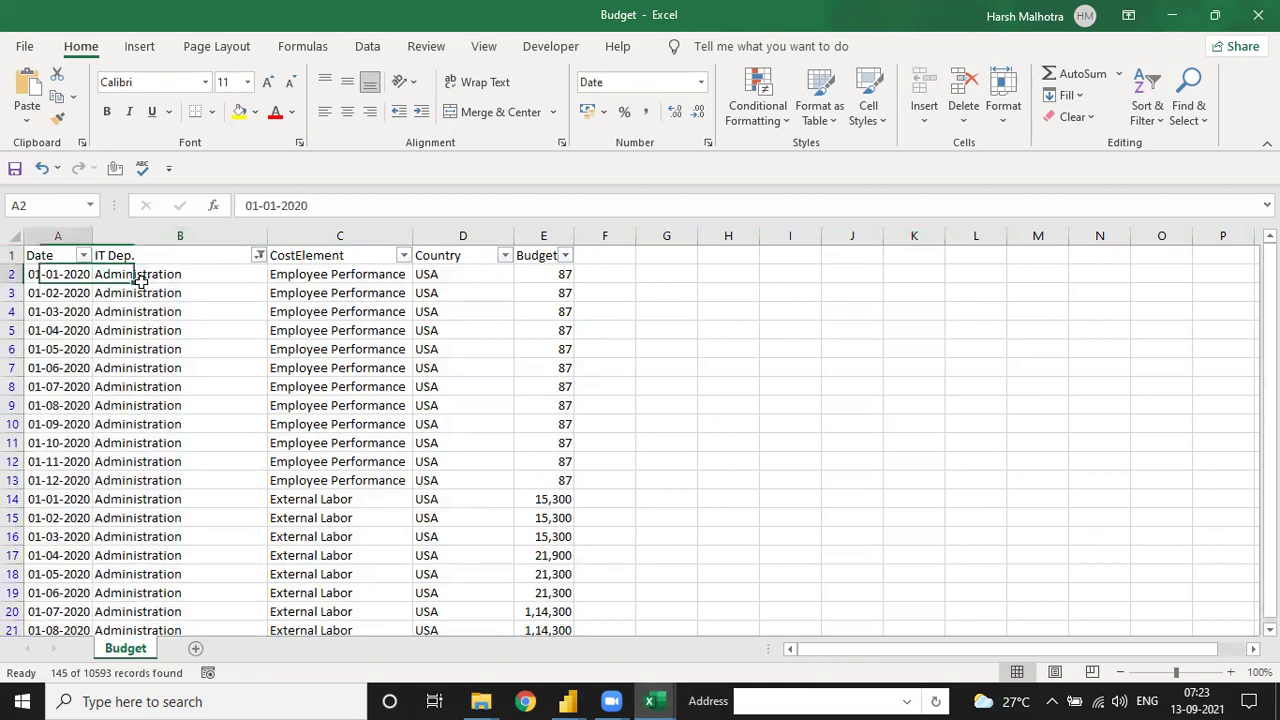
pyautogui.hotkey('ctrl', 'shift', 'Down')
pyautogui.hotkey('shift', 'BackSpace')
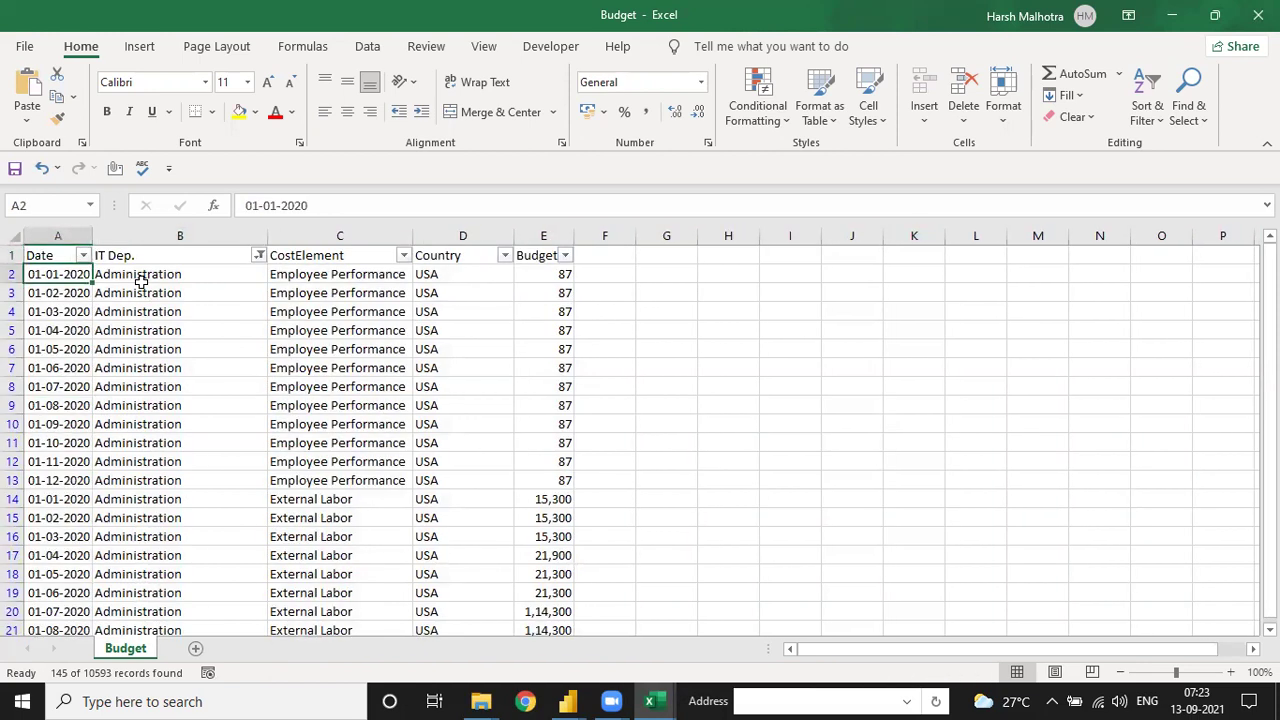
pyautogui.press('Down')
pyautogui.press('Down')
pyautogui.press('Down')
pyautogui.press('Down')
pyautogui.press('Down')
pyautogui.press('Down')
pyautogui.press('Down')
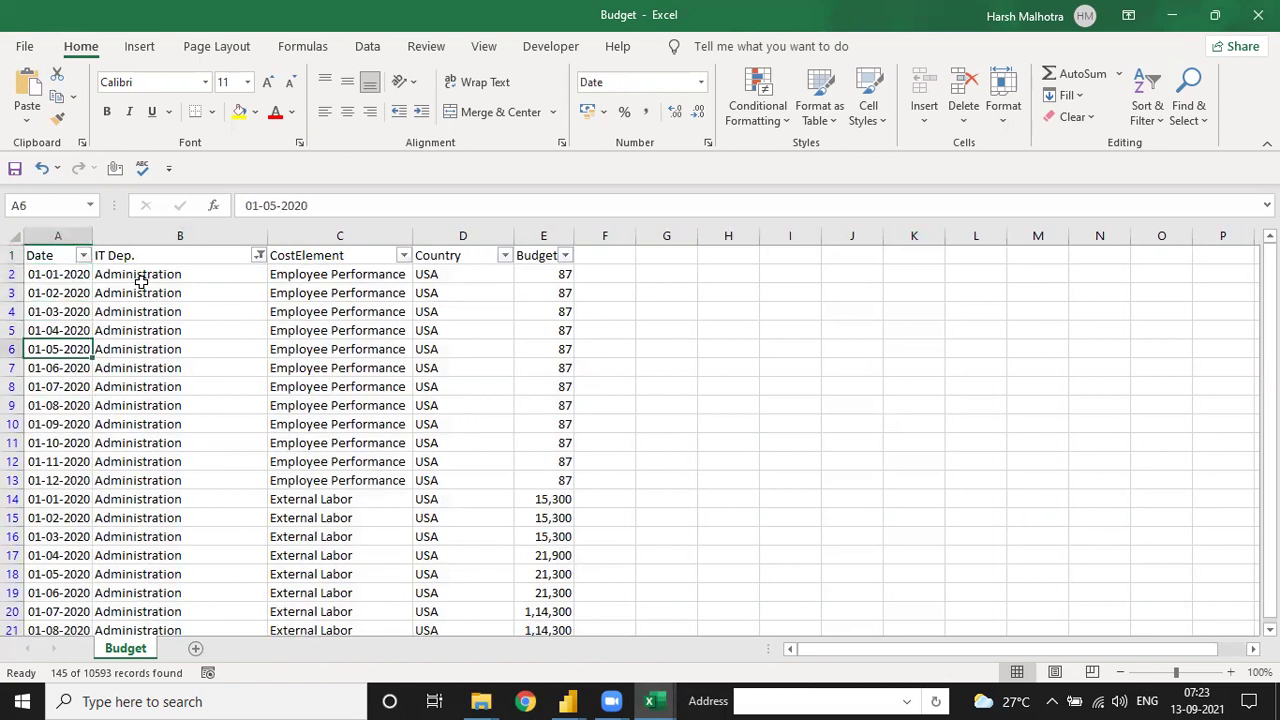
pyautogui.click(135, 280)
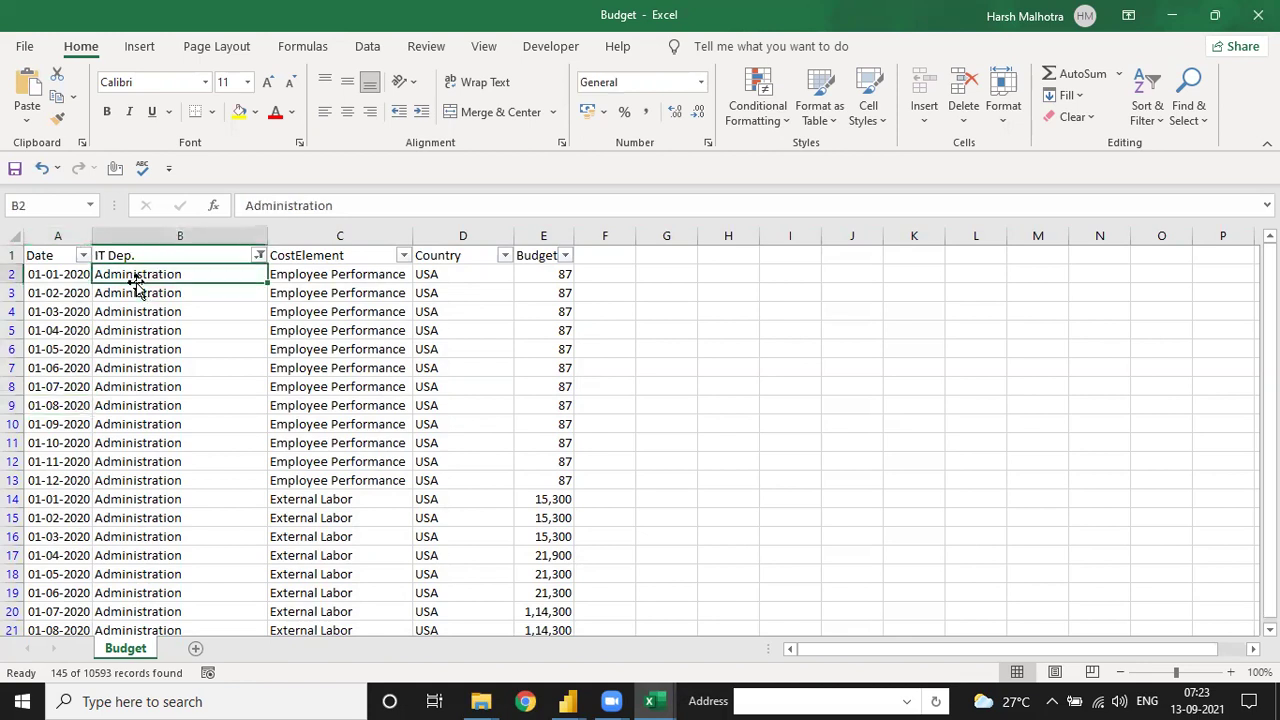
pyautogui.click(285, 274)
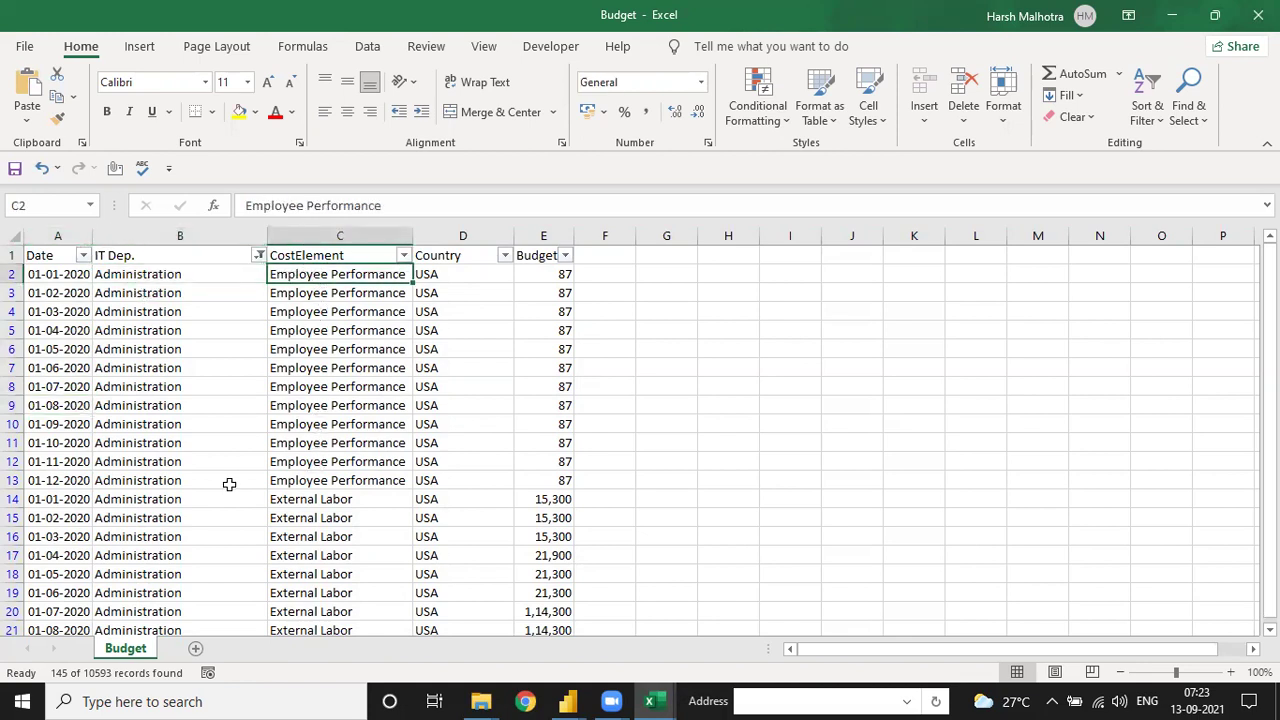
pyautogui.click(185, 497)
pyautogui.click(312, 500)
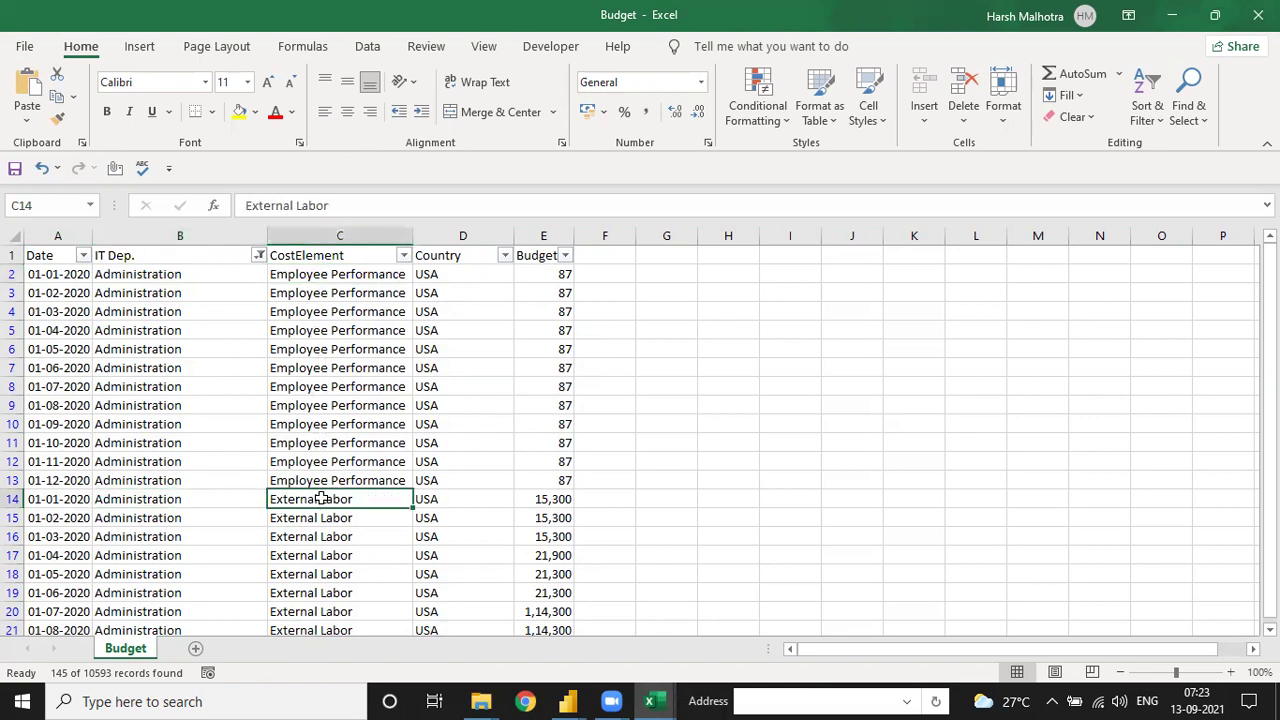
# Step: Select all Administration entries in the IT Dep. column of the filtered Budget sheet to see how the department repeats
pyautogui.scroll(-20, 312, 500)
pyautogui.scroll(20, 310, 404)
pyautogui.click(201, 259)
pyautogui.press('Down')
pyautogui.hotkey('ctrl', 'shift', 'Down')
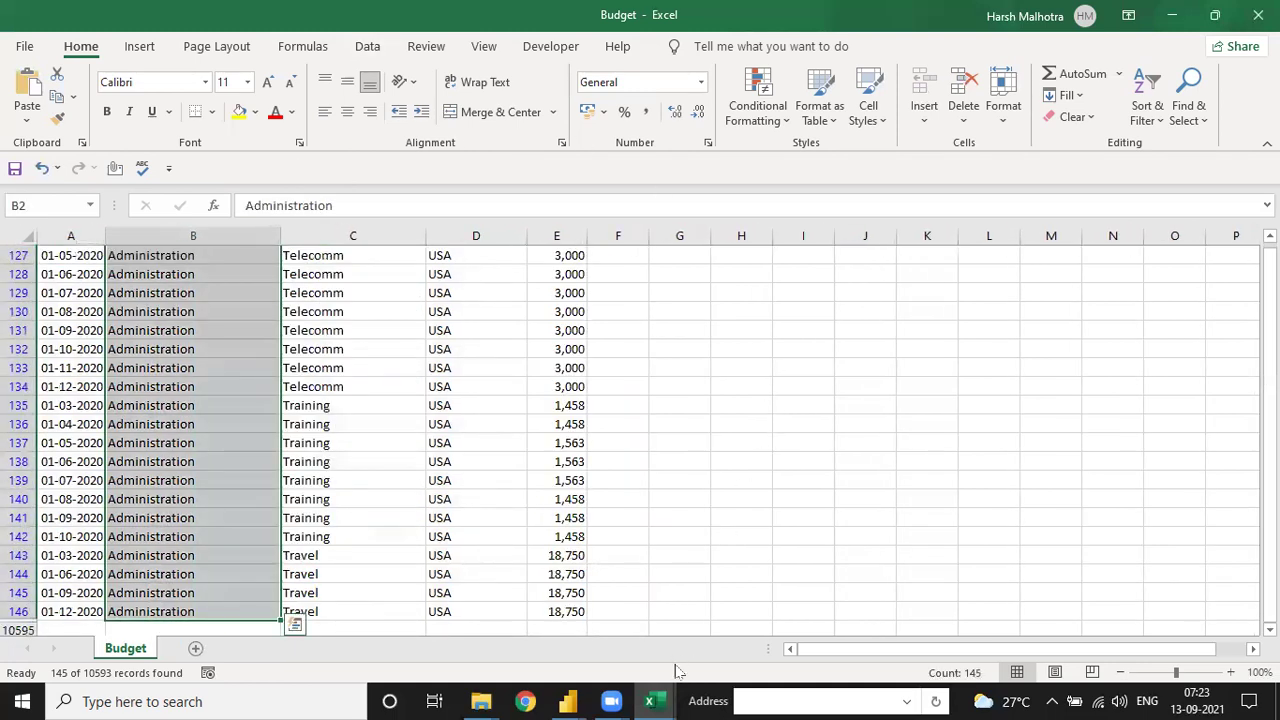
# Step: Switch to the dim_tables workbook and review the distinct values available in the IT Department column's filter list
pyautogui.moveTo(649, 701)
pyautogui.click(555, 625)
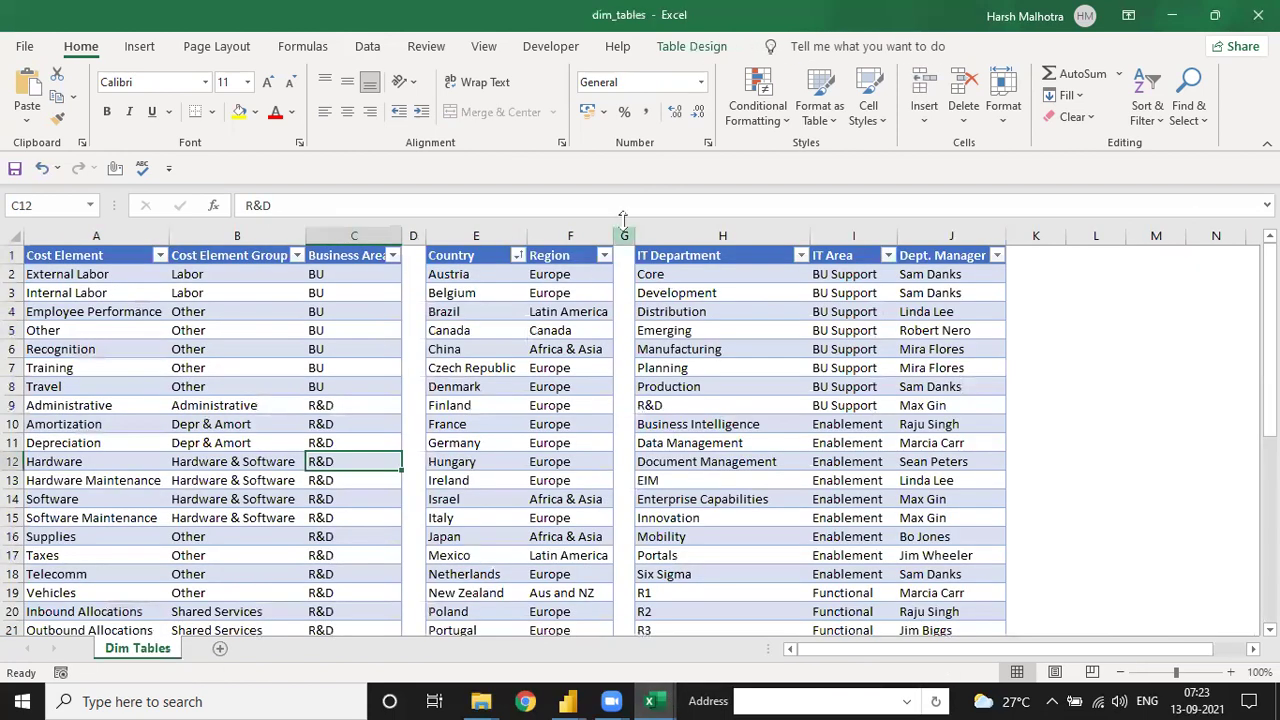
pyautogui.click(693, 260)
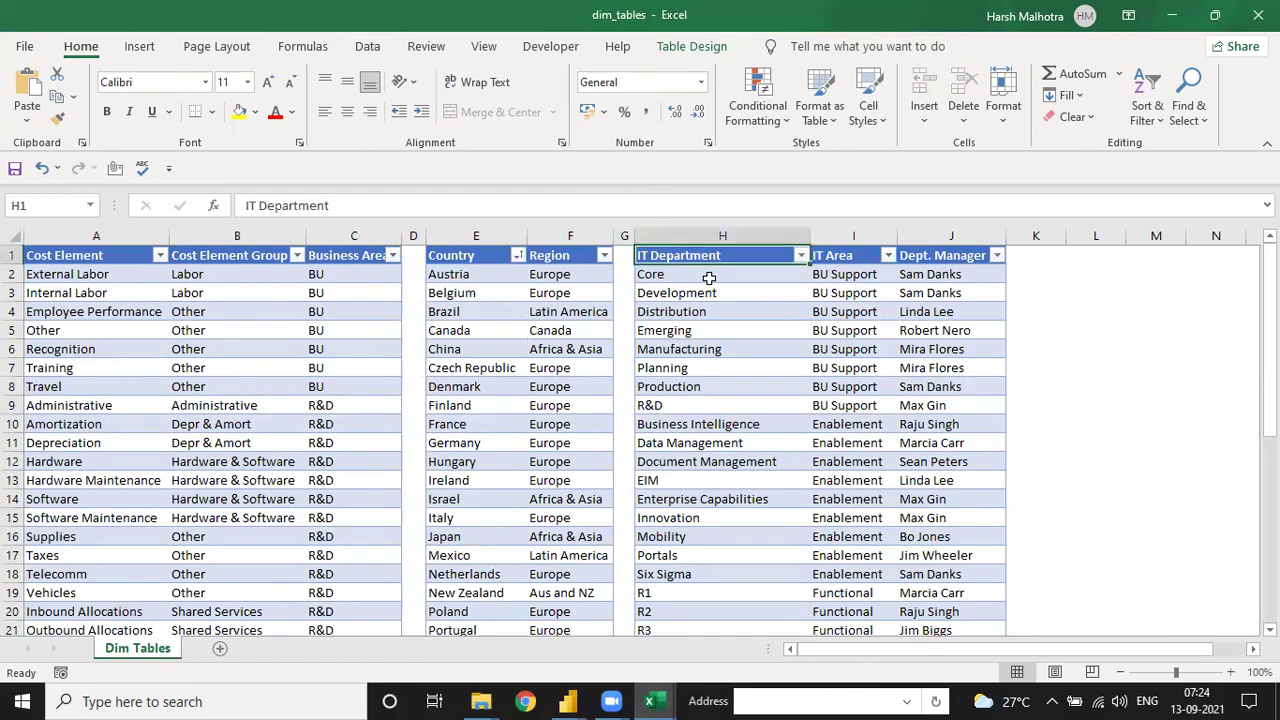
pyautogui.click(708, 278)
pyautogui.click(801, 255)
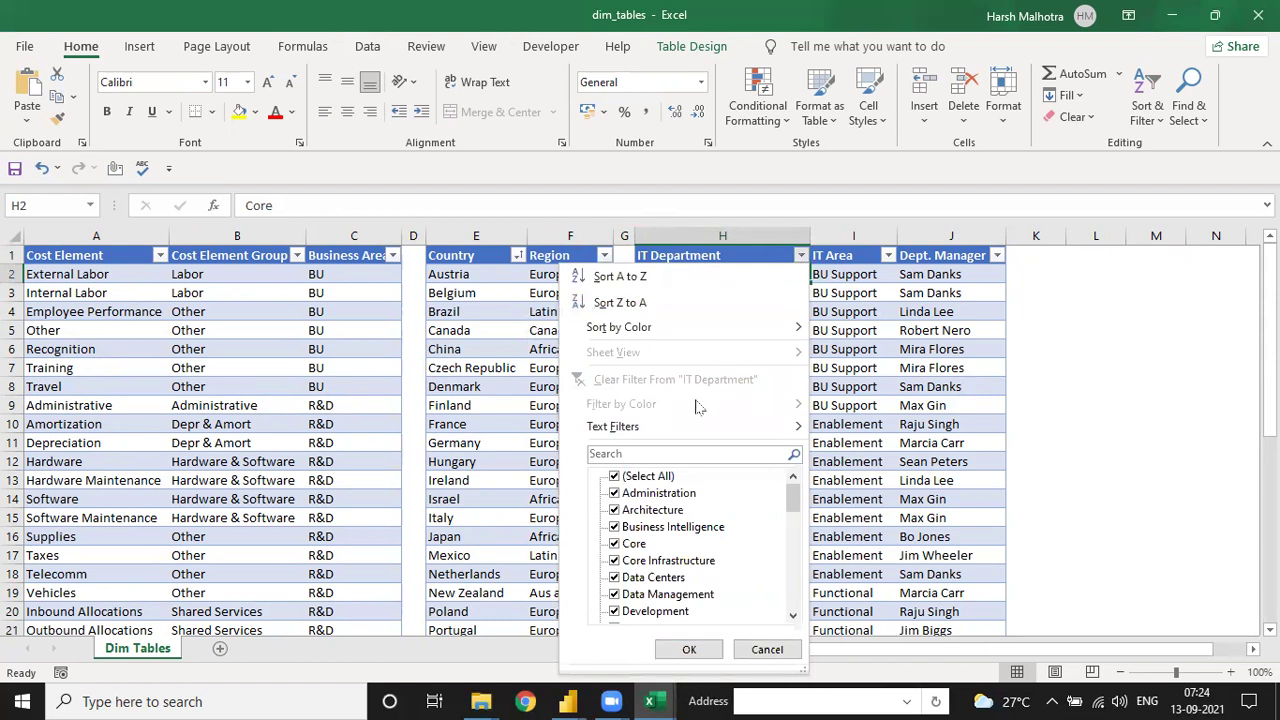
pyautogui.scroll(-8, 632, 492)
pyautogui.scroll(8, 690, 540)
pyautogui.click(840, 420)
pyautogui.click(799, 366)
# Step: Select all entries in the IT Department column of the dimension table and check them for repeated departments
pyautogui.click(735, 273)
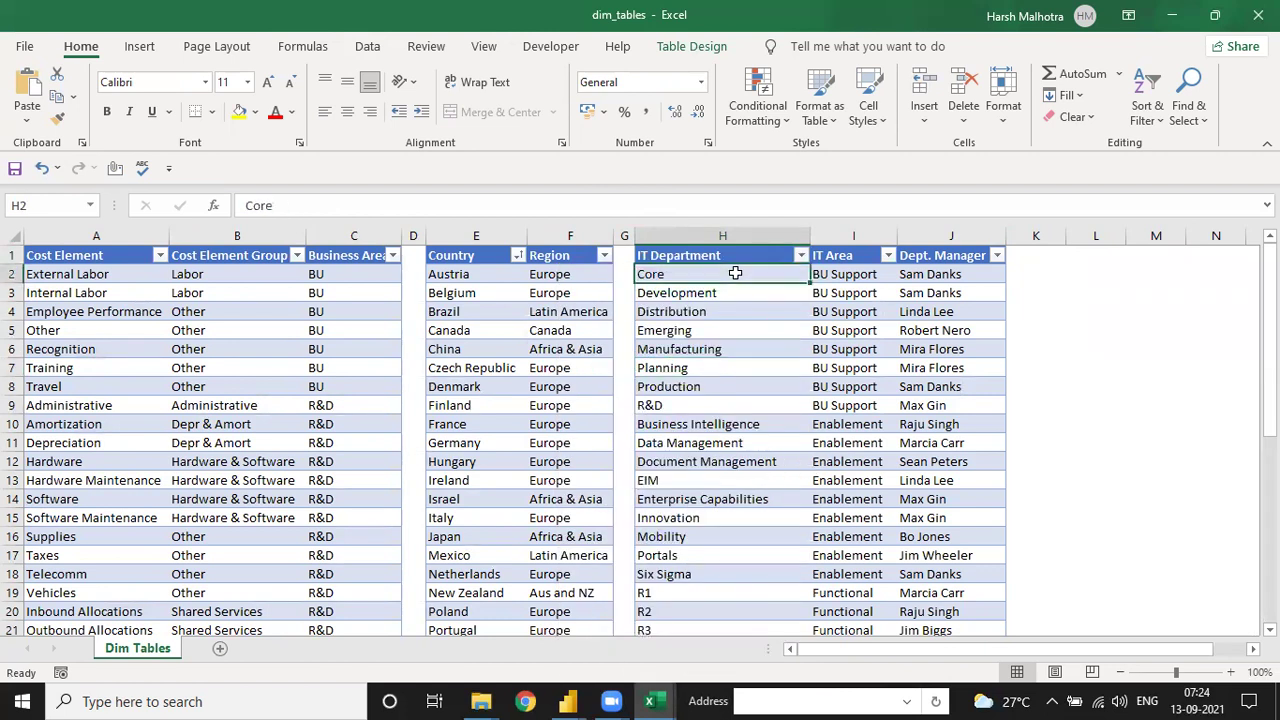
pyautogui.hotkey('ctrl', 'shift', 'Down')
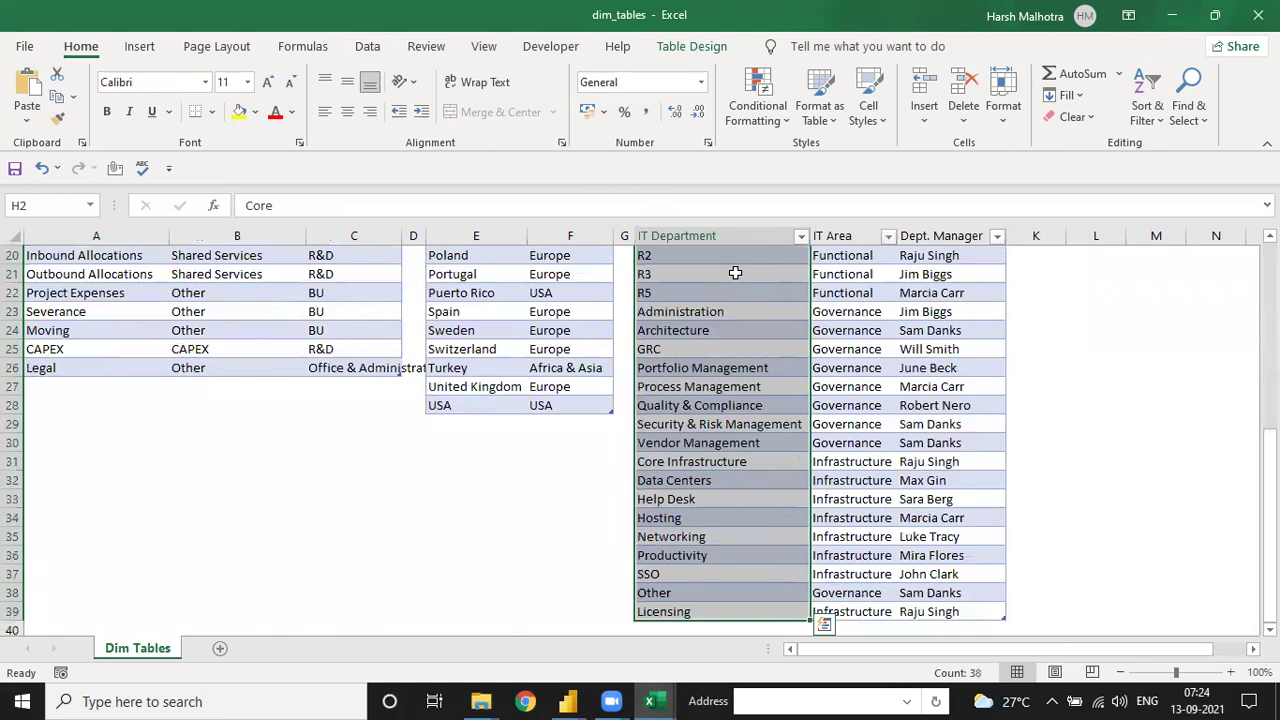
pyautogui.scroll(7, 735, 273)
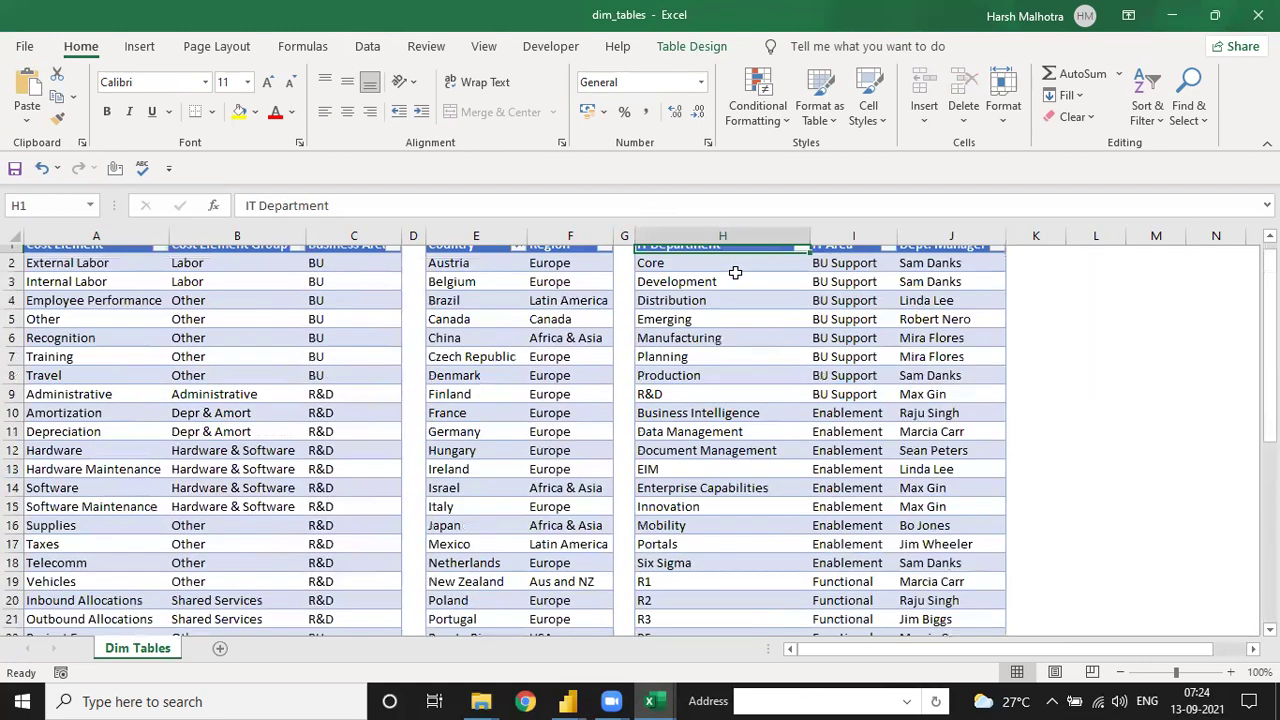
pyautogui.scroll(-7, 735, 273)
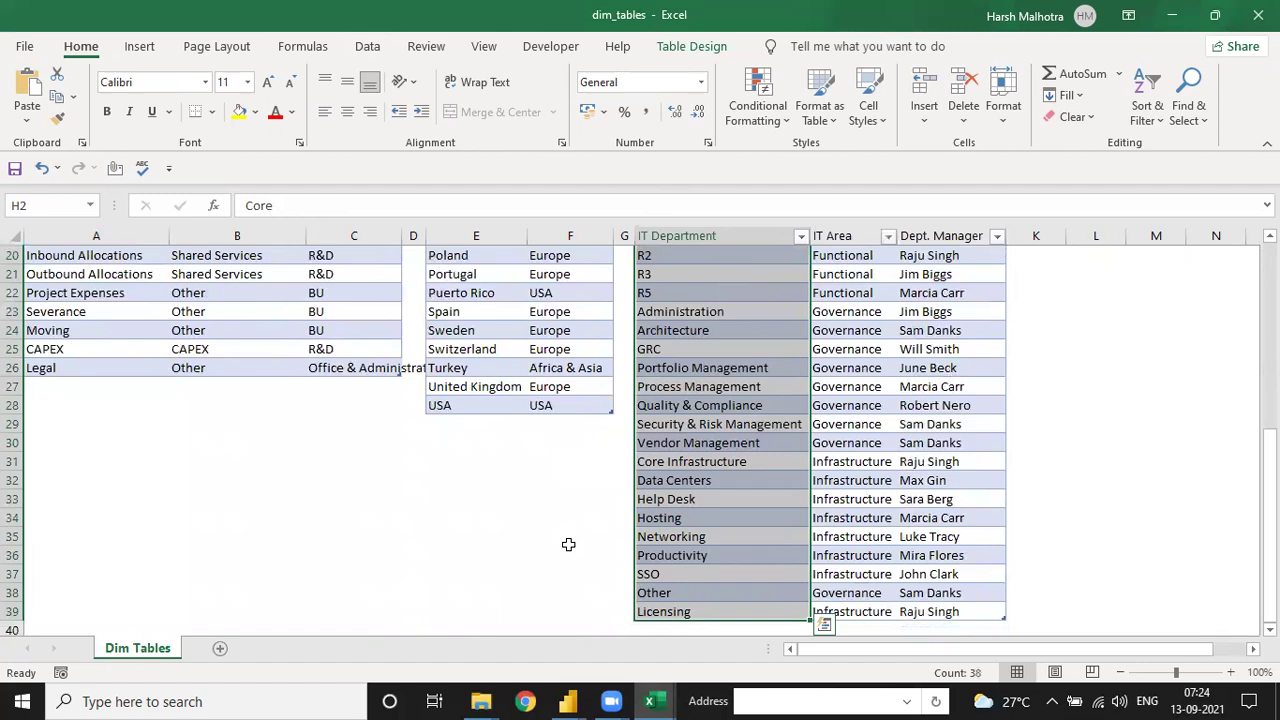
# Step: Return to the Budget workbook, recheck the repeated Administration entries in IT Dep., and remove the filters from the header row
pyautogui.click(650, 701)
pyautogui.click(676, 637)
pyautogui.click(261, 366)
pyautogui.hotkey('ctrl', 'Up')
pyautogui.press('Down')
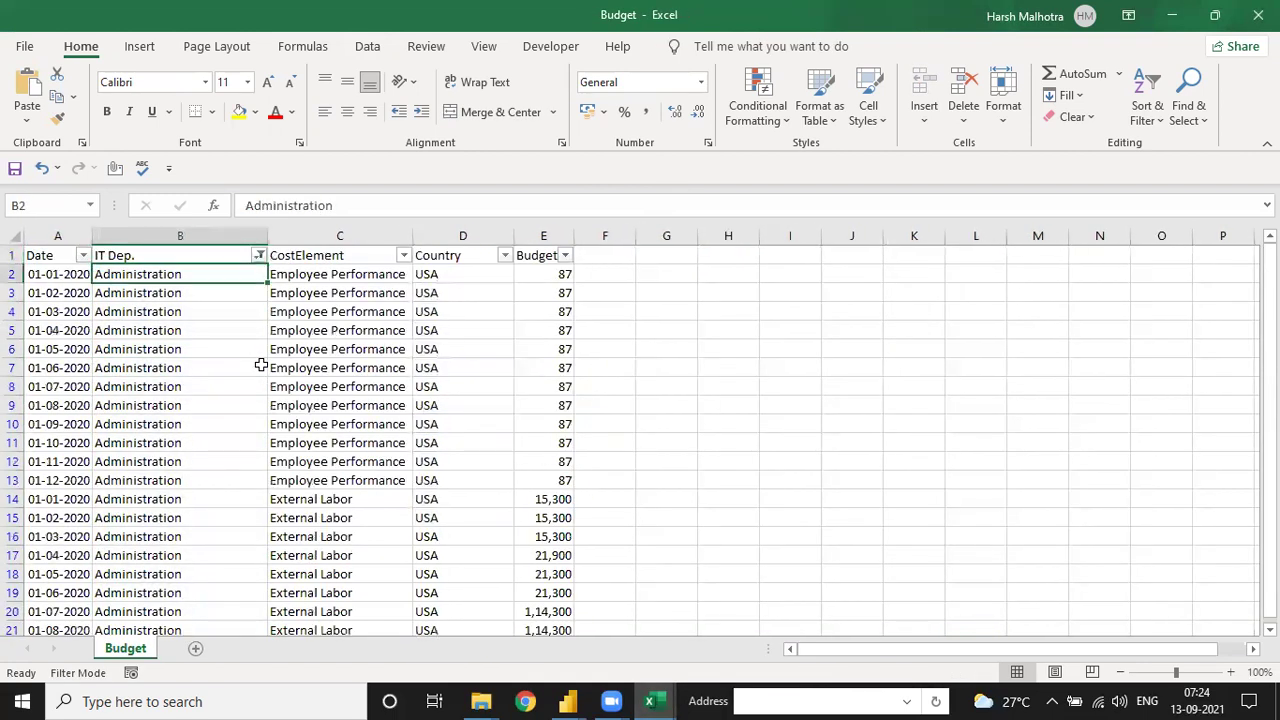
pyautogui.hotkey('ctrl', 'shift', 'Down')
pyautogui.hotkey('ctrl', 'shift', 'Up')
pyautogui.hotkey('ctrl', 'shift', 'Down')
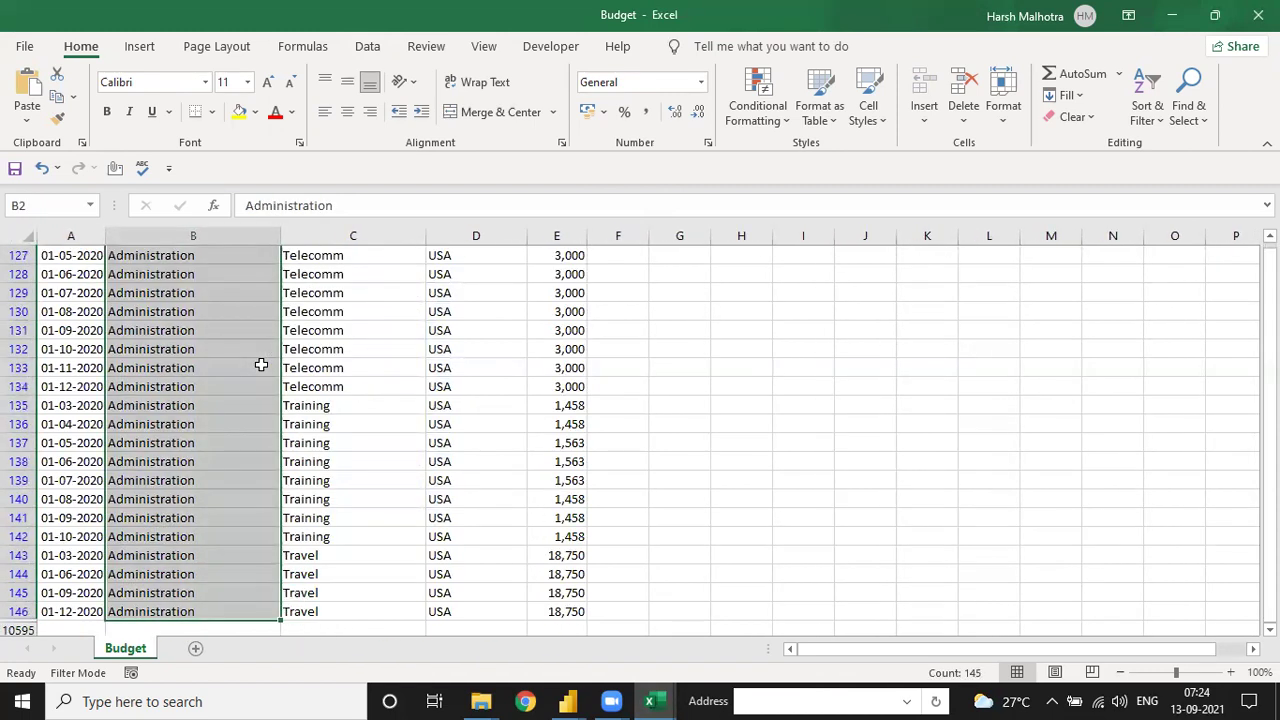
pyautogui.hotkey('ctrl', 'Up')
pyautogui.hotkey('ctrl', 'shift', 'l')
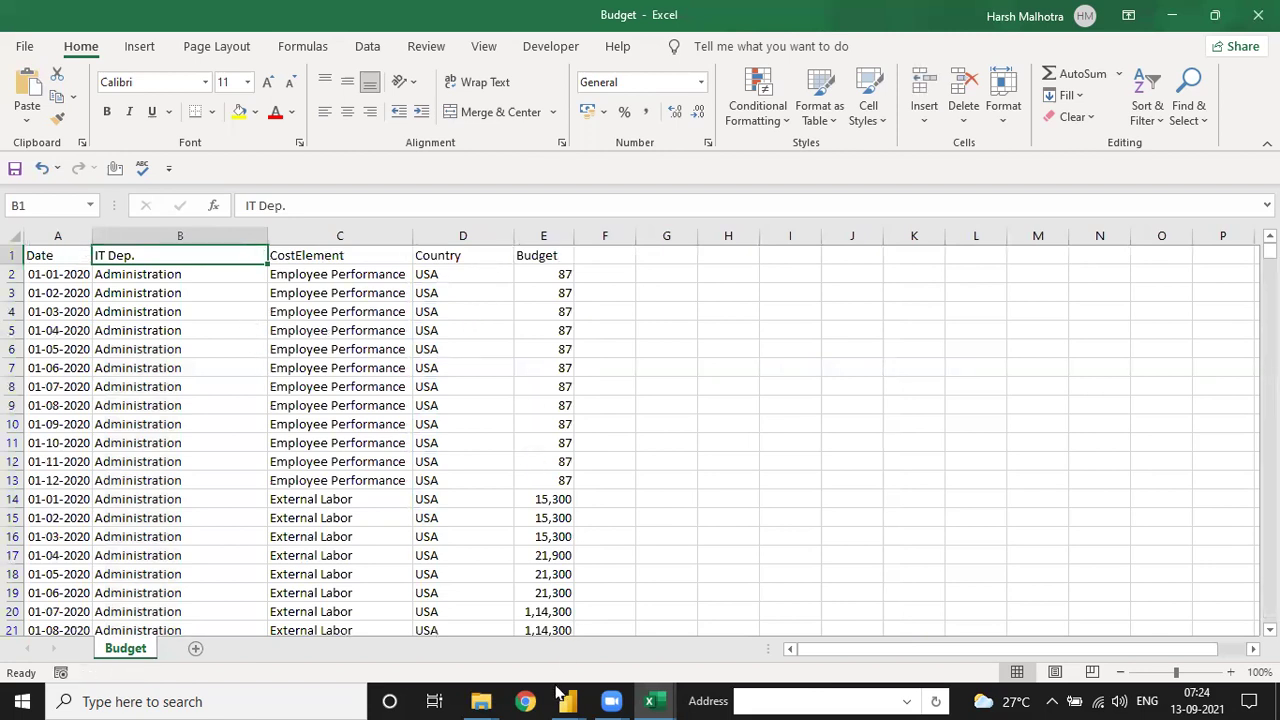
# Step: Switch to Power BI Desktop and inspect the settings of the relationship between Actuals and Regions
pyautogui.moveTo(565, 700)
pyautogui.click(620, 632)
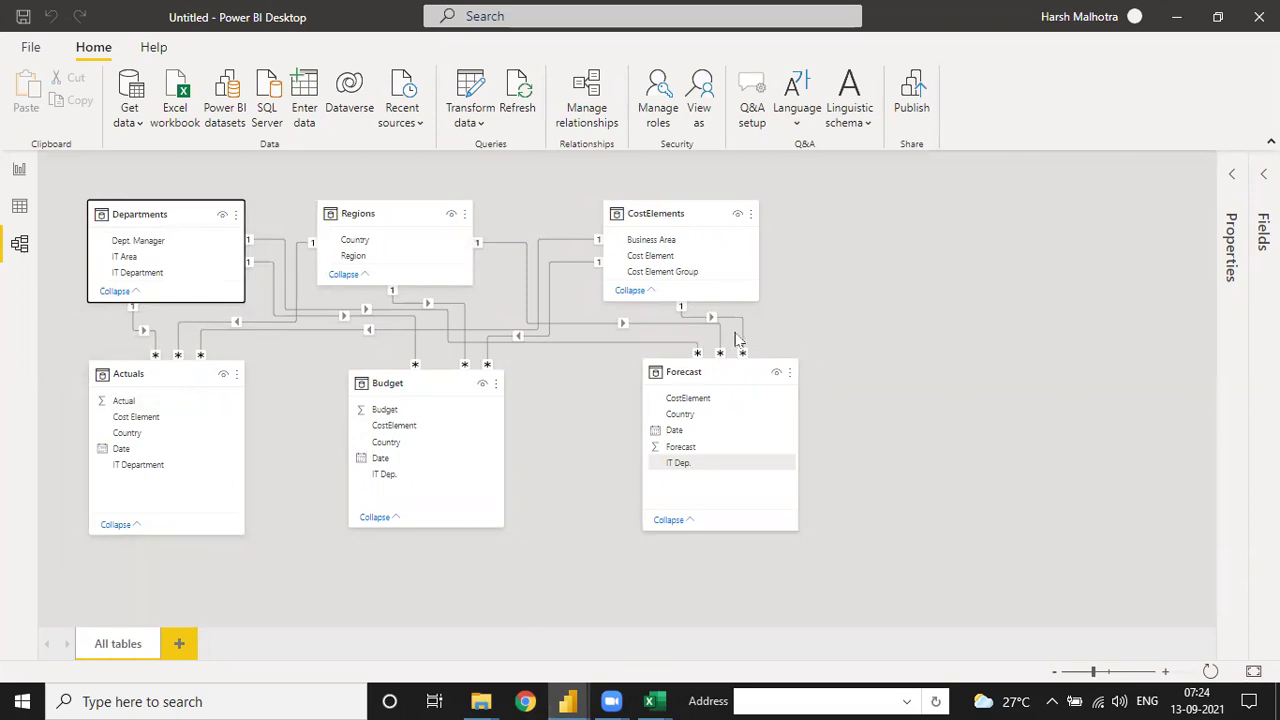
pyautogui.doubleClick(184, 330)
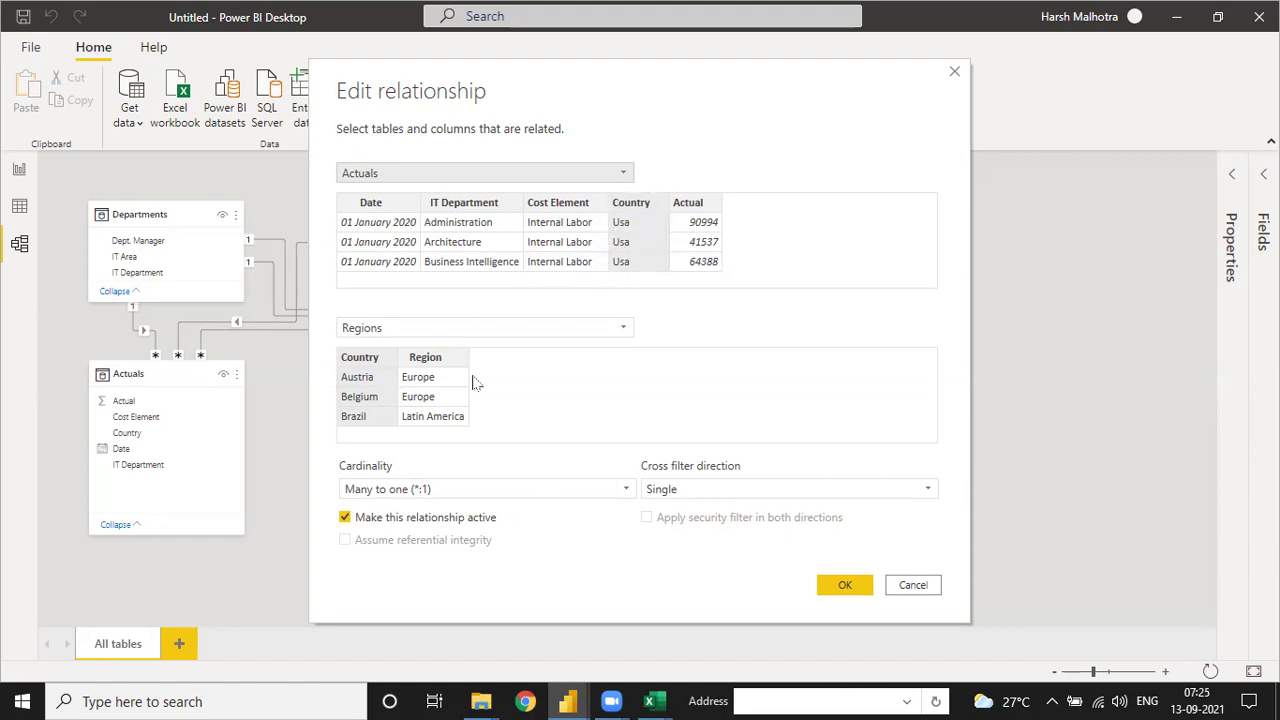
pyautogui.click(954, 71)
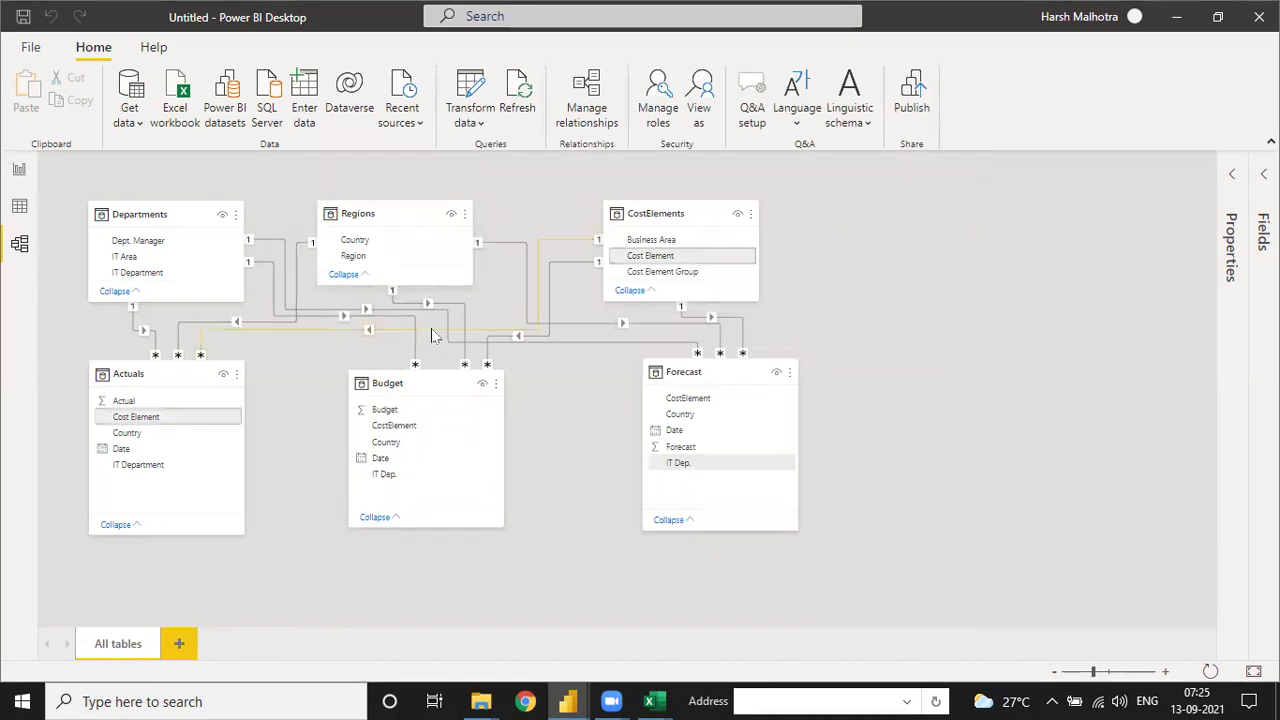
# Step: Inspect the relationship between Actuals and CostElements and review its cardinality options, keeping Many to one (*:1)
pyautogui.doubleClick(471, 329)
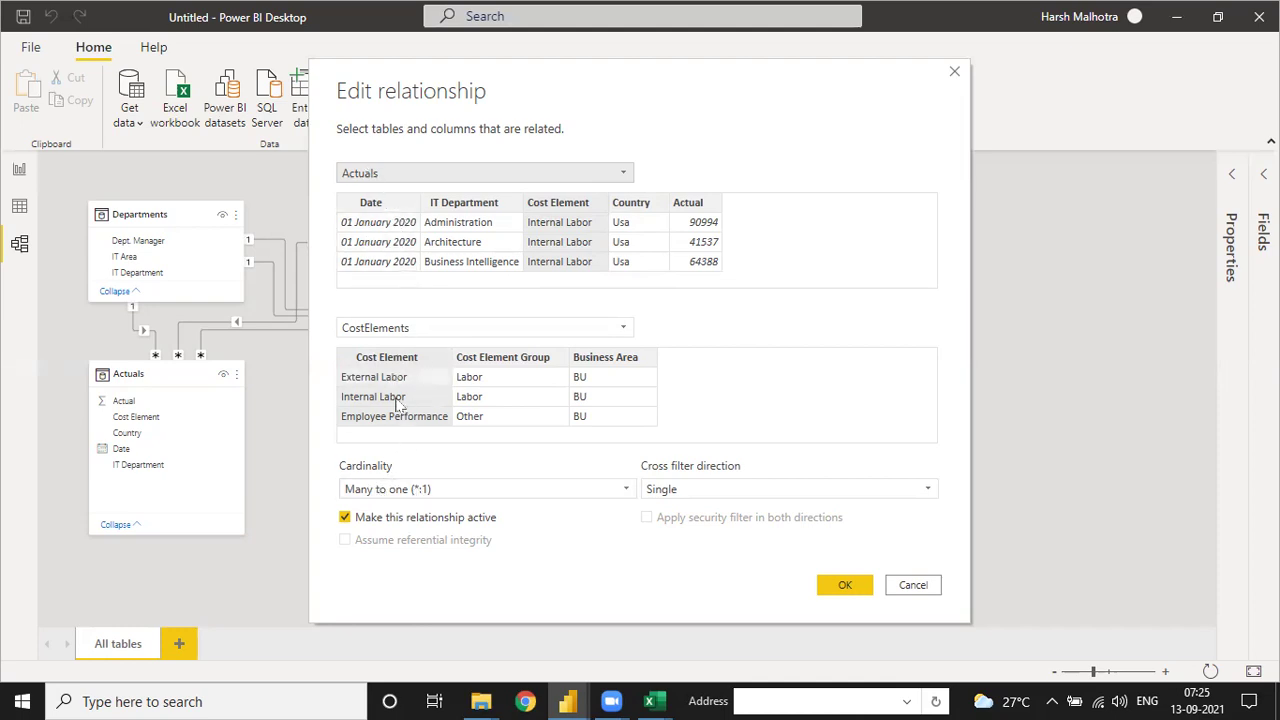
pyautogui.click(395, 491)
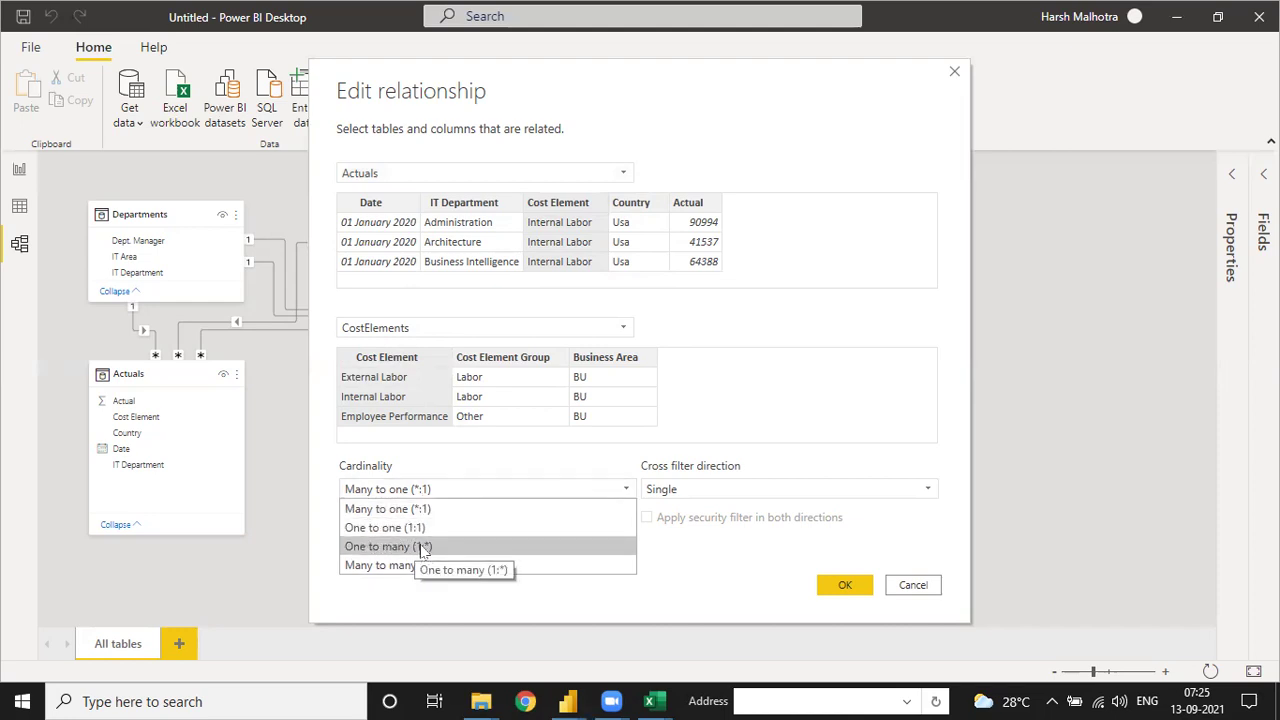
pyautogui.click(853, 588)
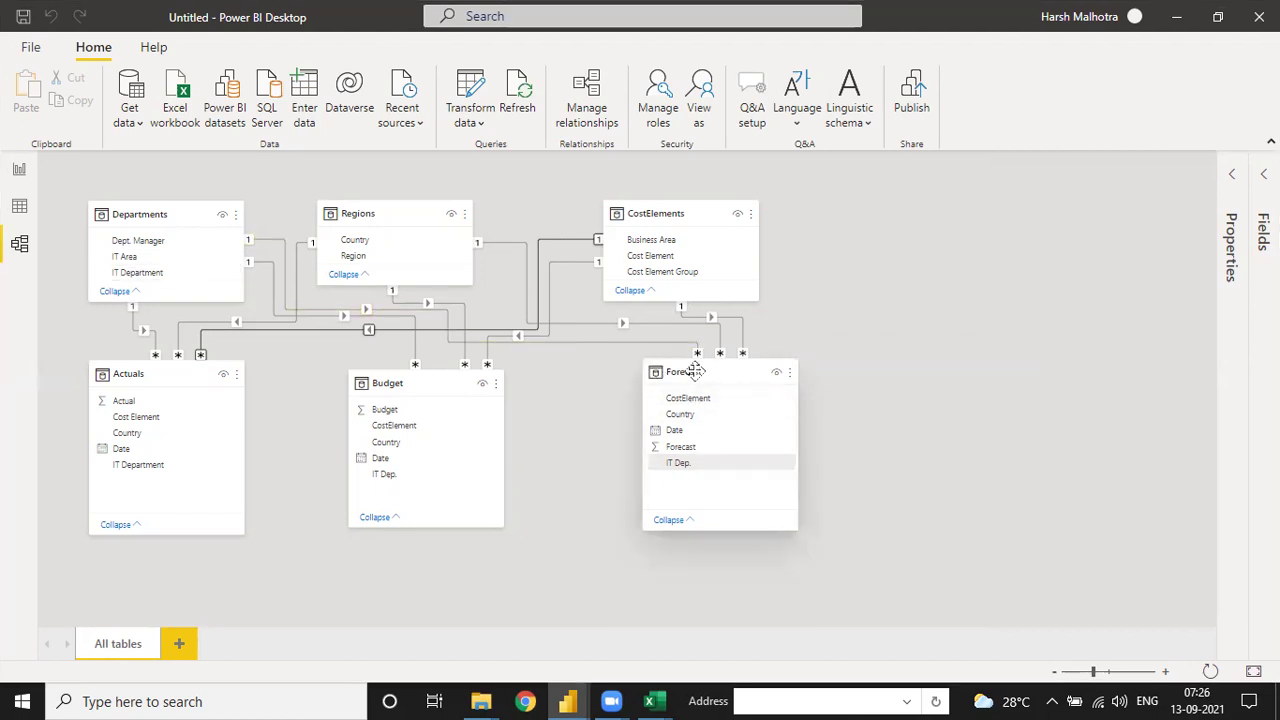
# Step: Inspect the relationship between Forecast and Departments and review its cross filter direction options, keeping Single
pyautogui.doubleClick(621, 341)
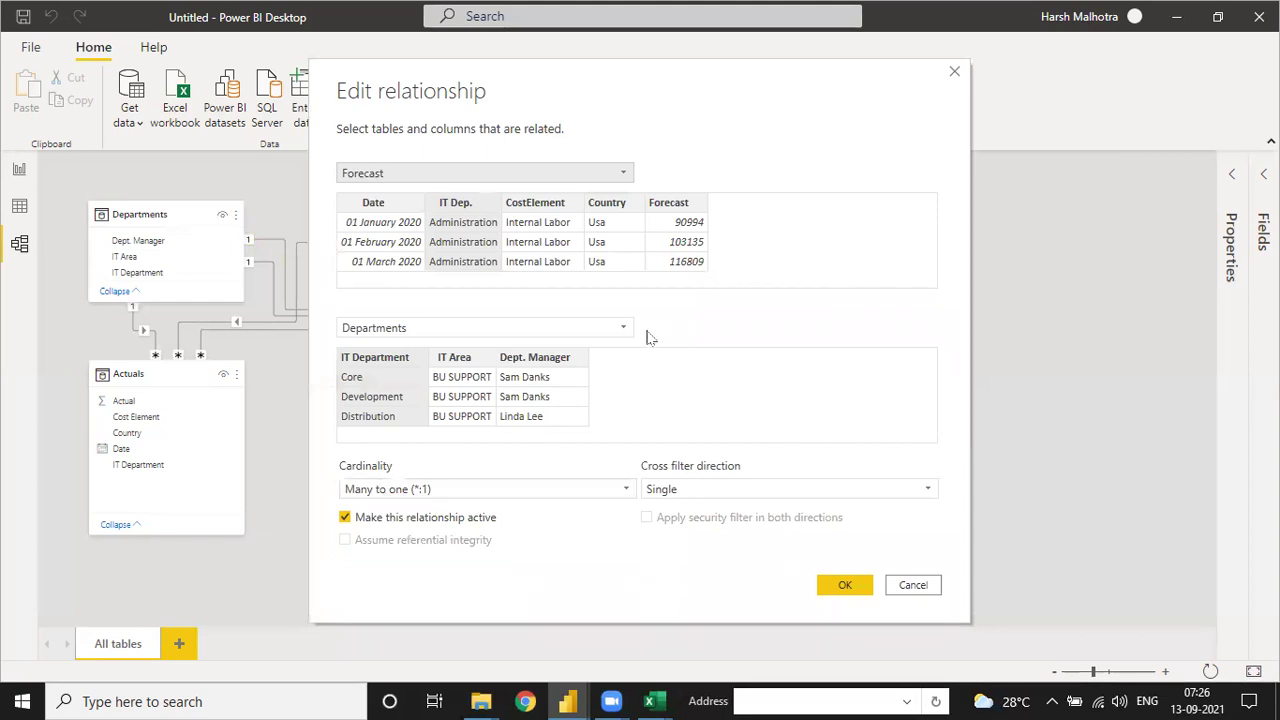
pyautogui.click(686, 490)
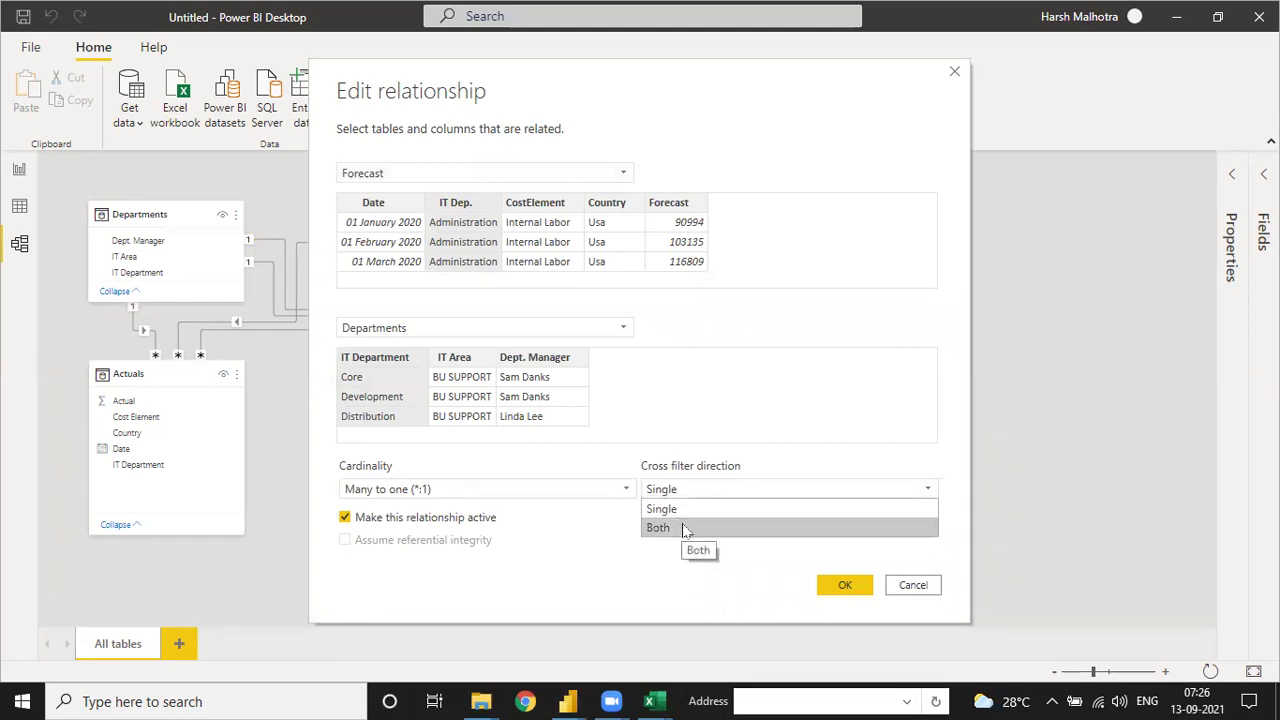
pyautogui.click(686, 411)
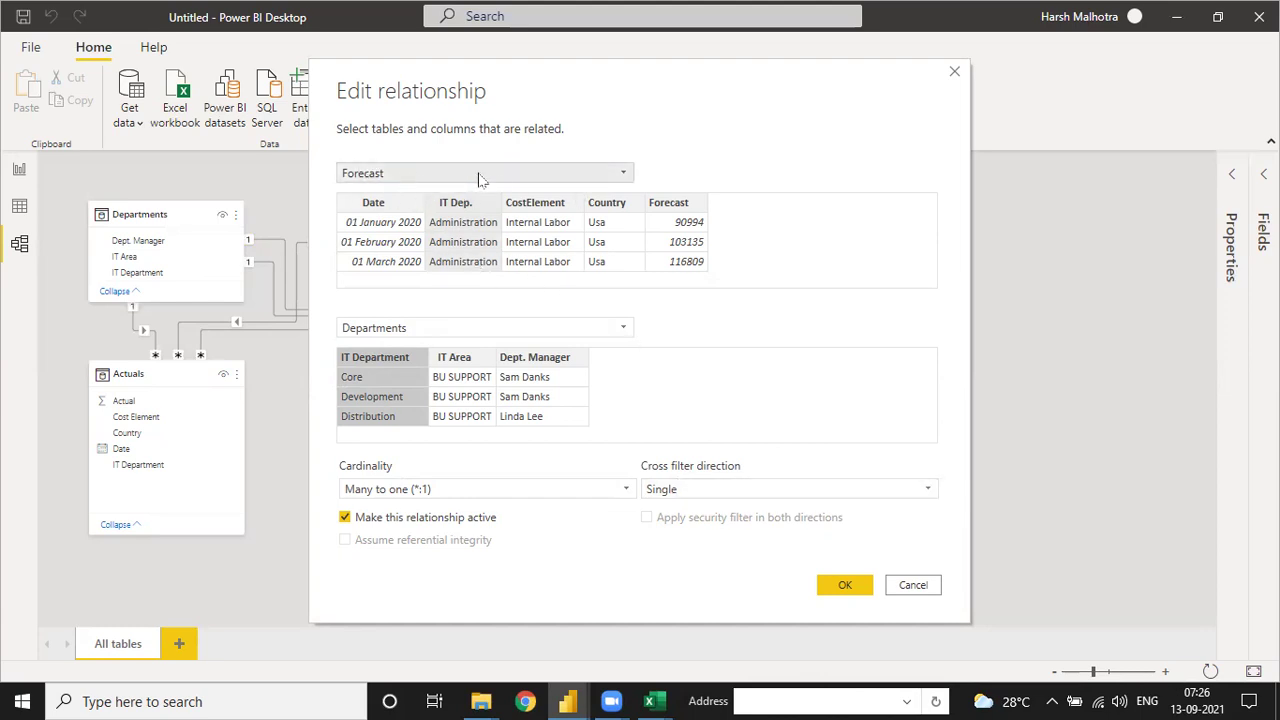
pyautogui.click(705, 487)
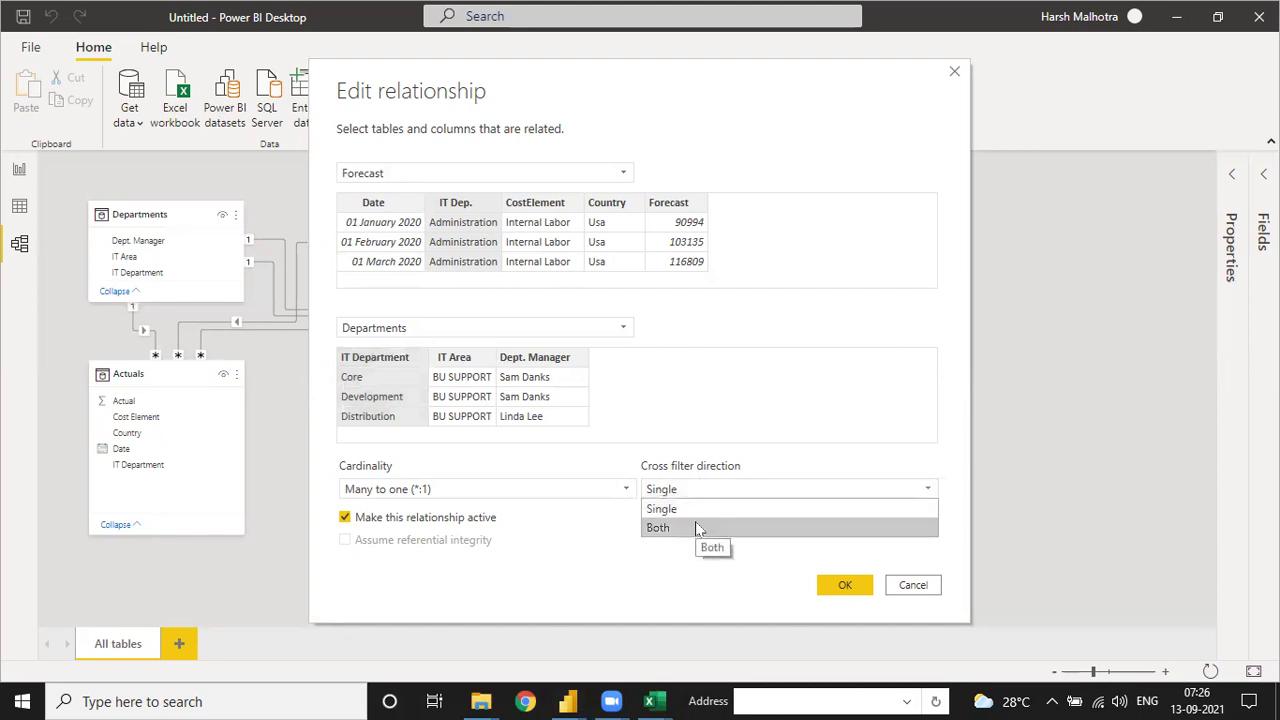
pyautogui.click(700, 435)
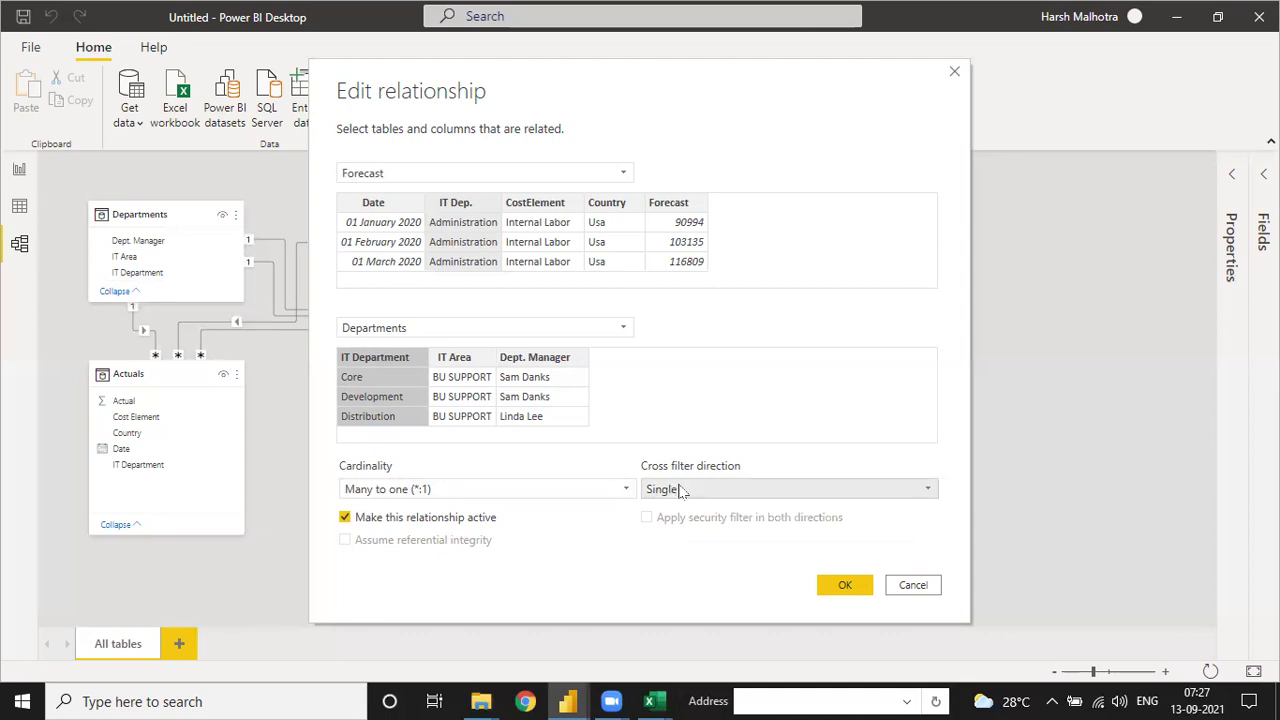
pyautogui.click(836, 586)
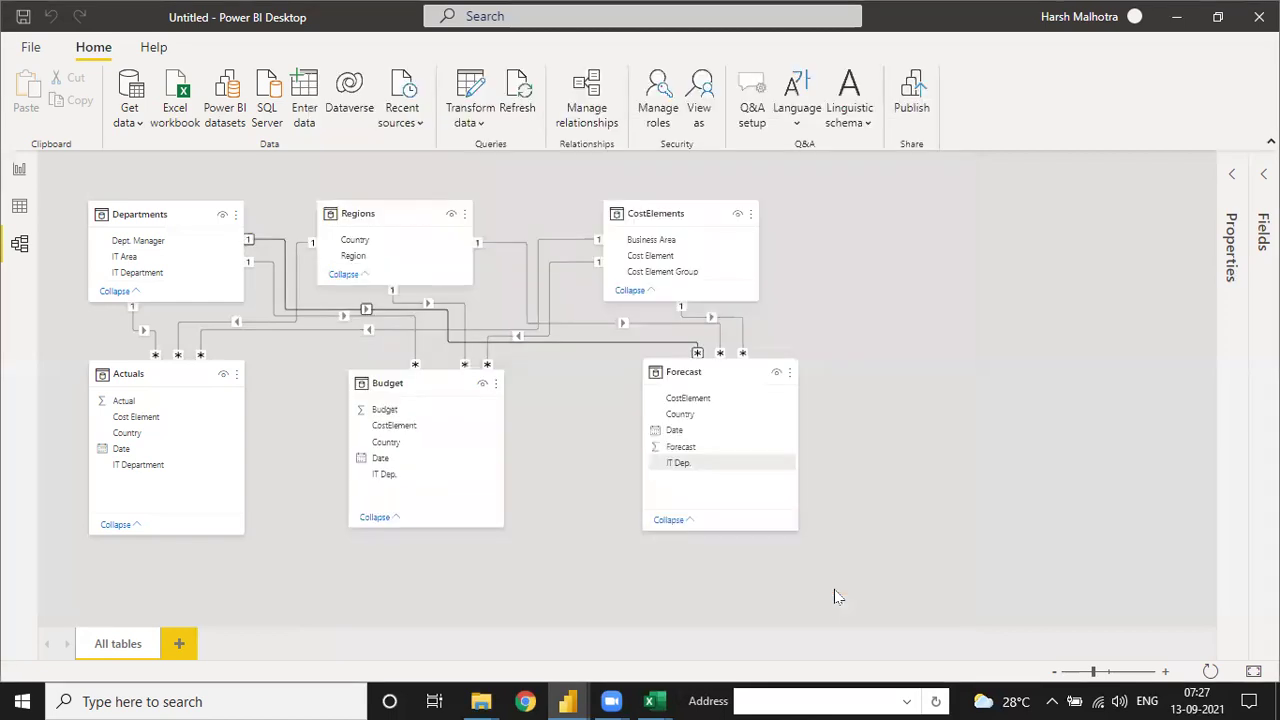
pyautogui.click(905, 341)
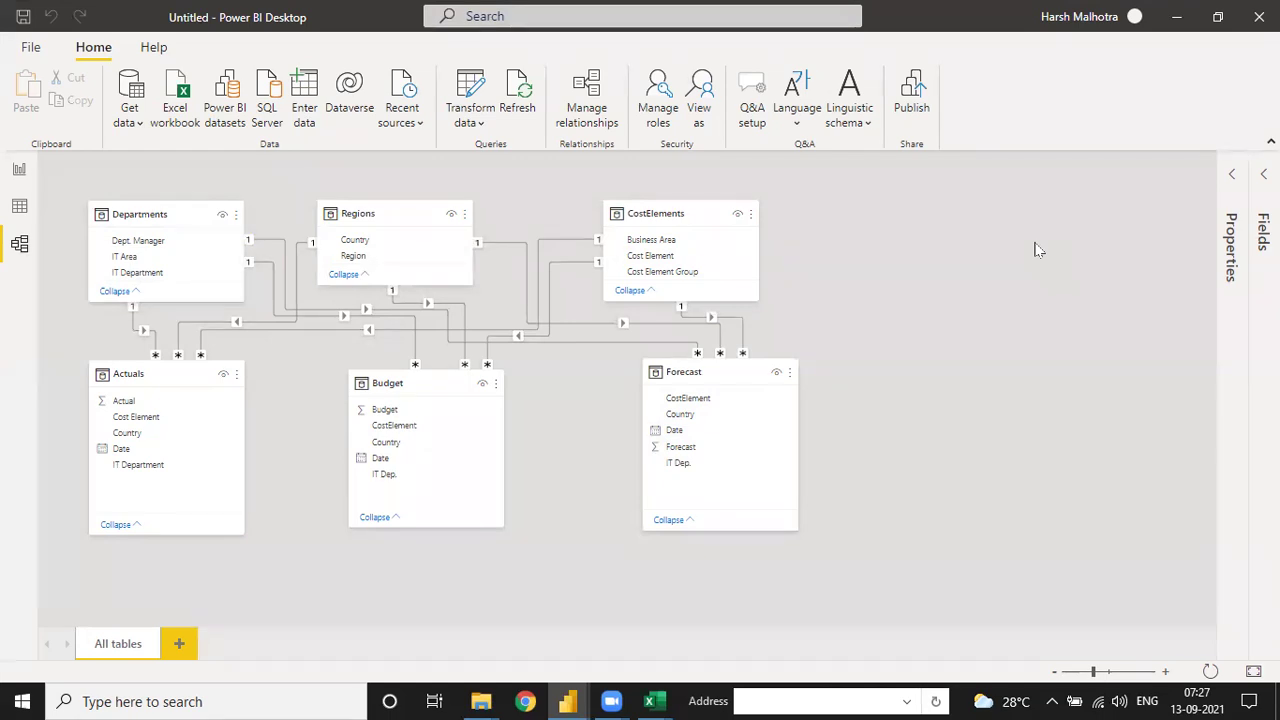
# Step: Spread out the model diagram by repositioning CostElements, Forecast, Regions, Budget and Actuals, with dimension tables above the fact tables
pyautogui.moveTo(680, 214); pyautogui.dragTo(827, 205)
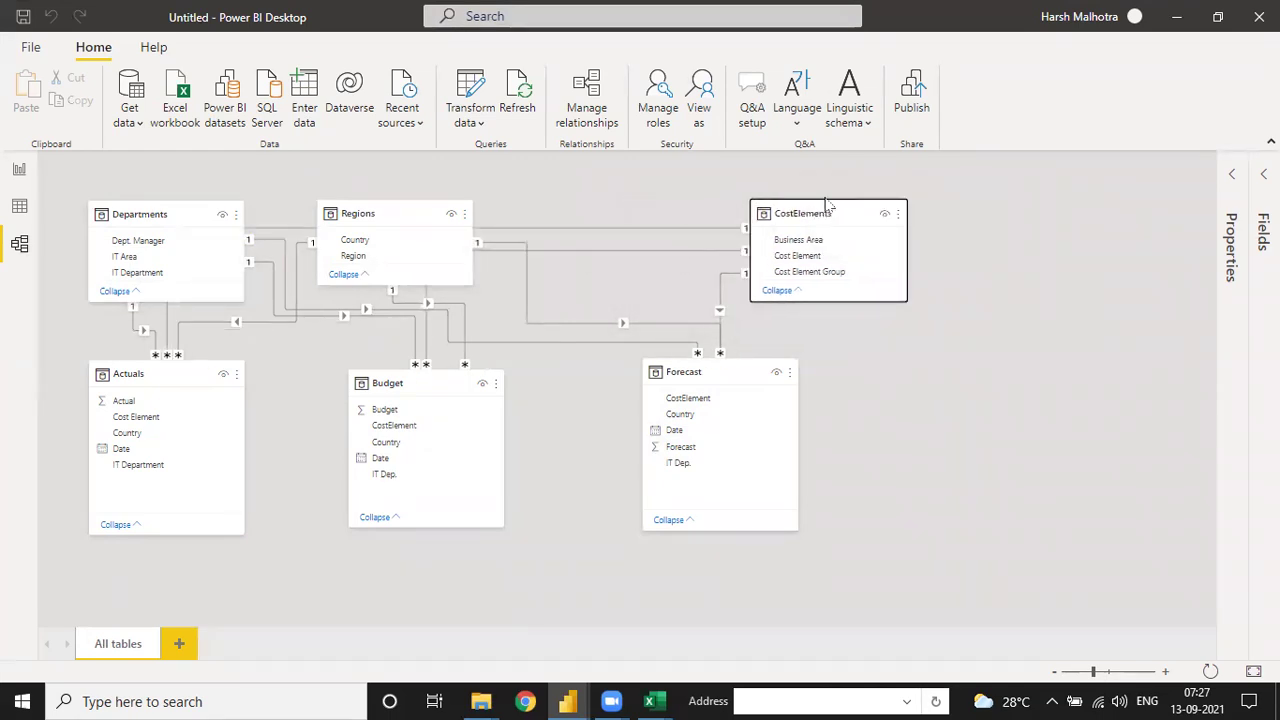
pyautogui.moveTo(725, 379); pyautogui.dragTo(838, 420)
pyautogui.moveTo(405, 222); pyautogui.dragTo(477, 222)
pyautogui.moveTo(420, 380); pyautogui.dragTo(464, 420)
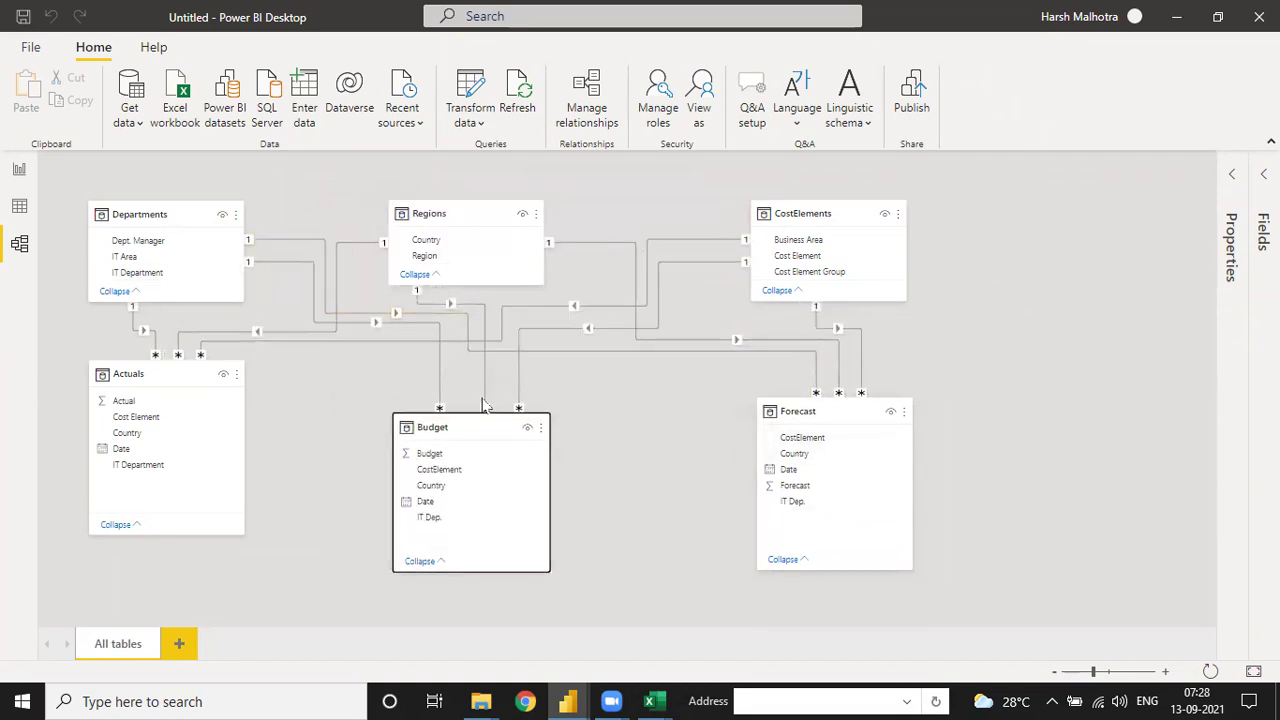
pyautogui.moveTo(150, 390); pyautogui.dragTo(149, 444)
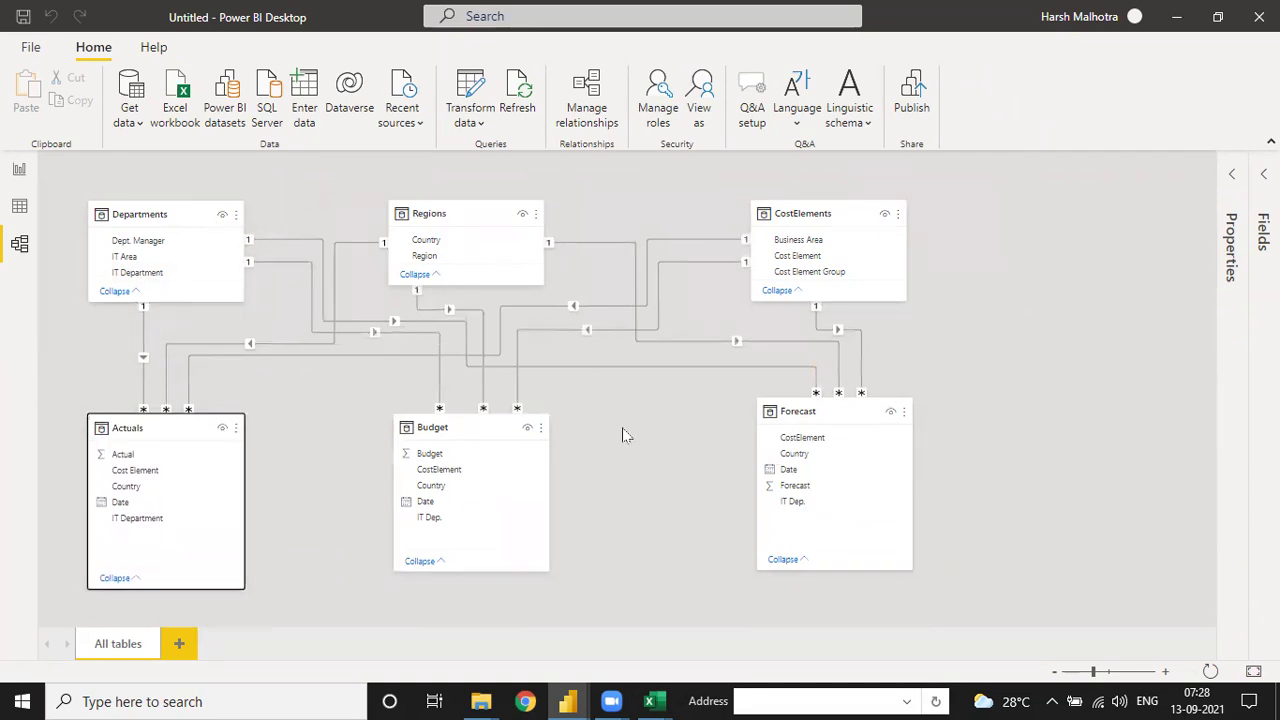
pyautogui.click(458, 198)
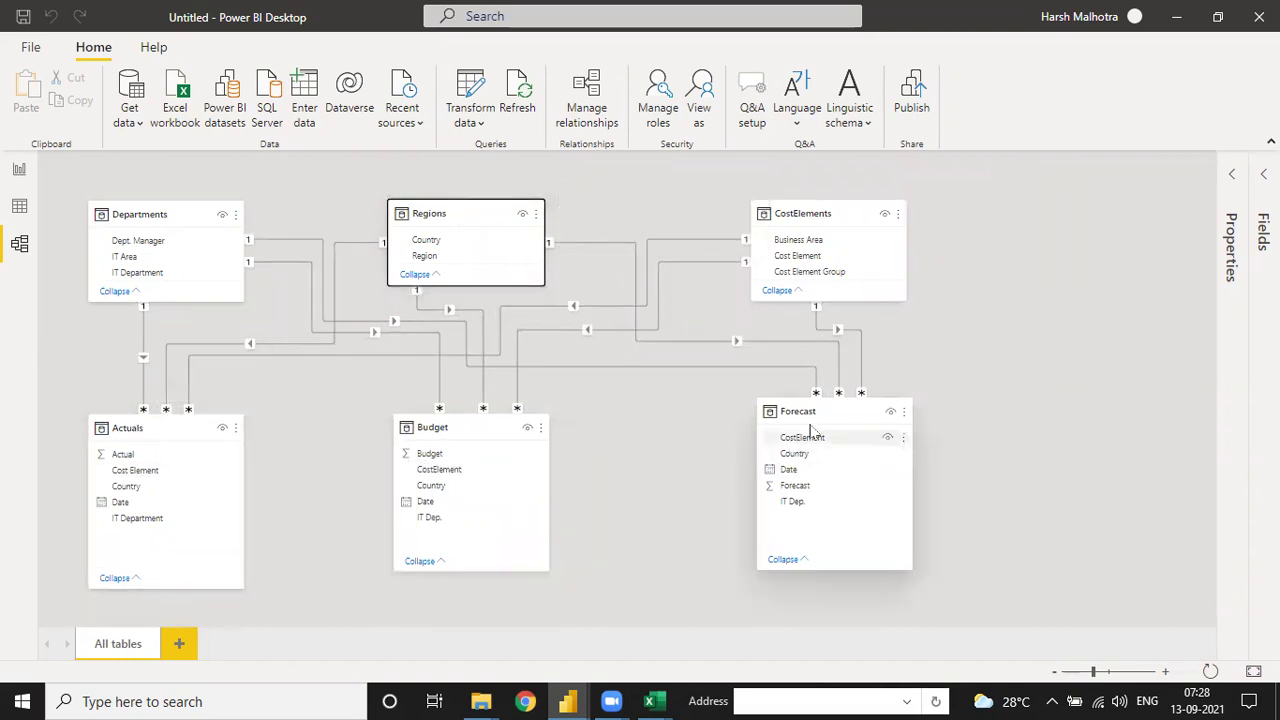
pyautogui.moveTo(820, 408); pyautogui.dragTo(818, 420)
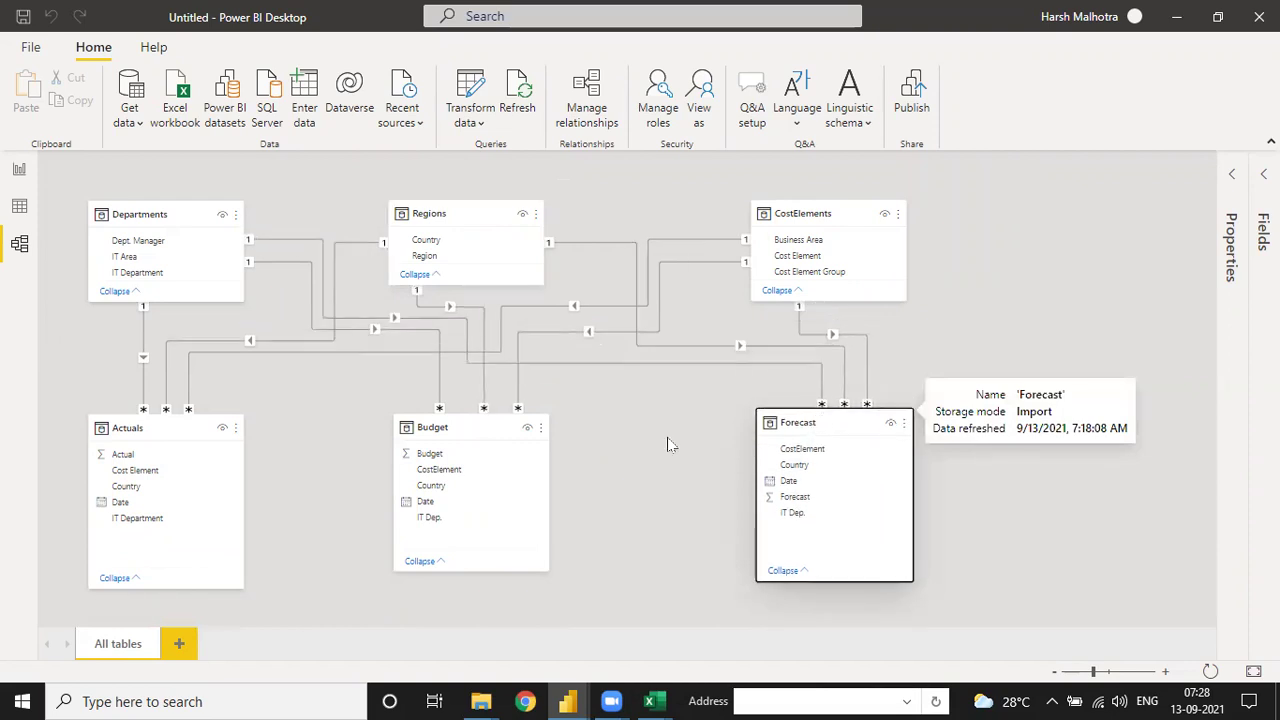
pyautogui.moveTo(425, 424); pyautogui.dragTo(436, 422)
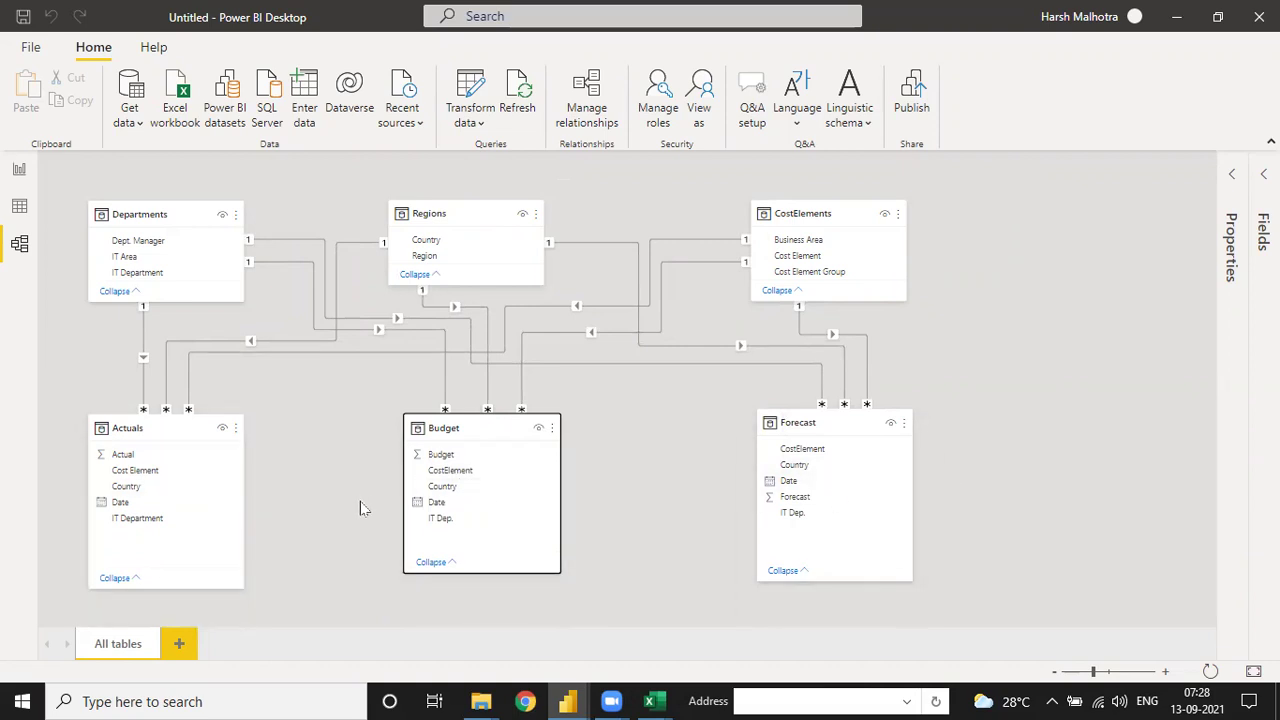
# Step: Go to the report view and add a new calculated table
pyautogui.moveTo(413, 426)
pyautogui.click(19, 205)
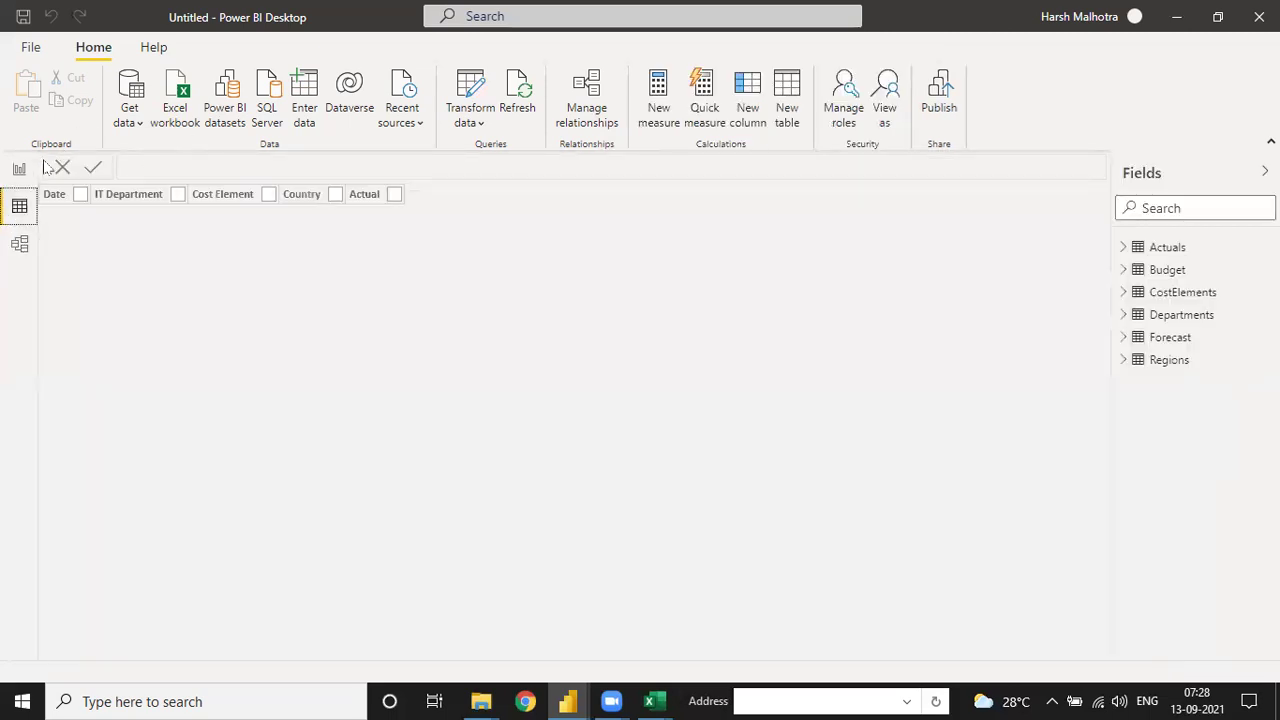
pyautogui.click(19, 170)
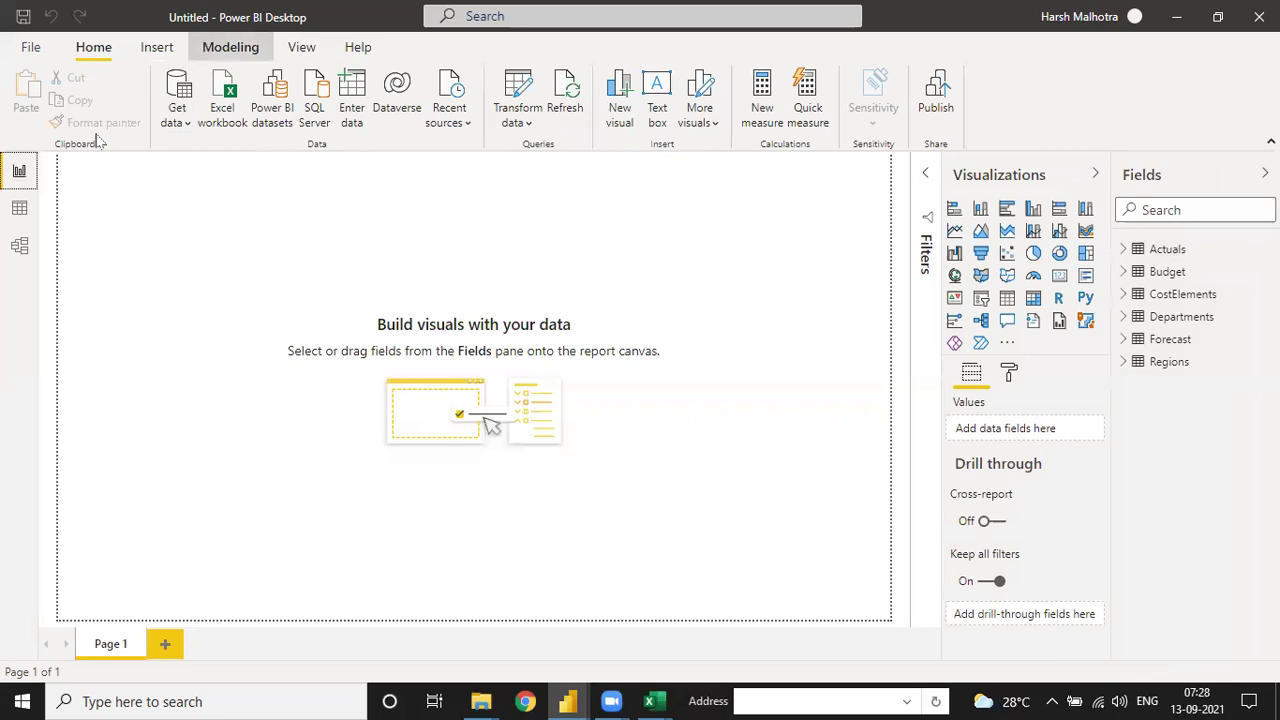
pyautogui.click(230, 47)
pyautogui.click(241, 93)
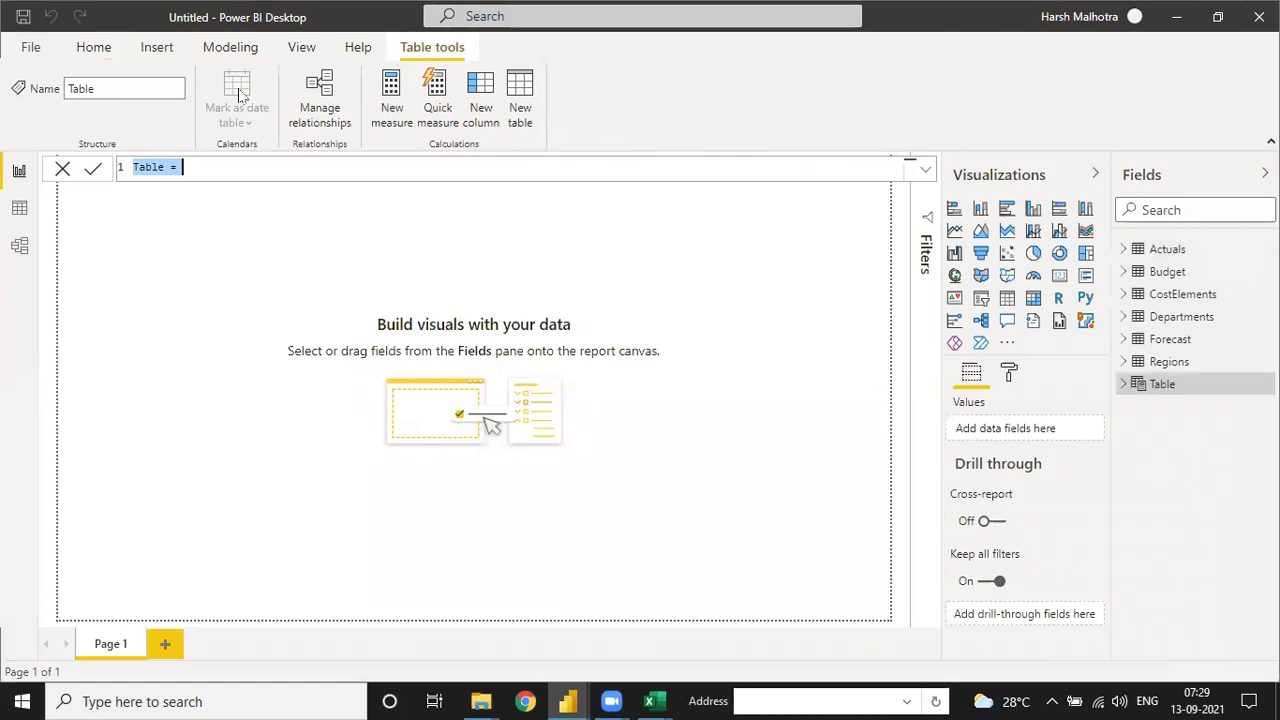
# Step: Name the new calculated table Dates in its formula
pyautogui.click(162, 167)
pyautogui.press('BackSpace')
pyautogui.press('BackSpace')
pyautogui.press('BackSpace')
pyautogui.press('BackSpace')
pyautogui.press('BackSpace')
pyautogui.write('Cal')
pyautogui.press('BackSpace')
pyautogui.press('BackSpace')
pyautogui.press('BackSpace')
pyautogui.write('Dates')
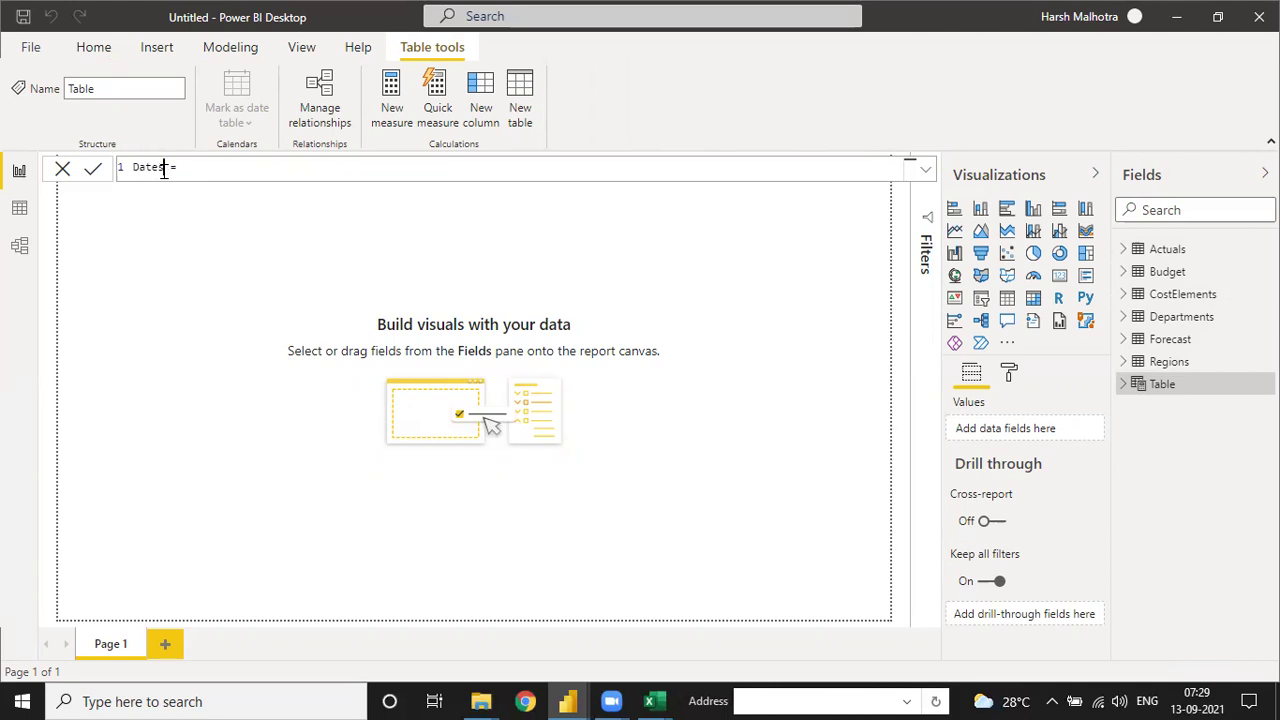
# Step: Define the Dates table with the formula CALENDARAUTO() and commit it
pyautogui.click(189, 168)
pyautogui.write('cal')
pyautogui.press('Down')
pyautogui.press('Down')
pyautogui.press('Tab')
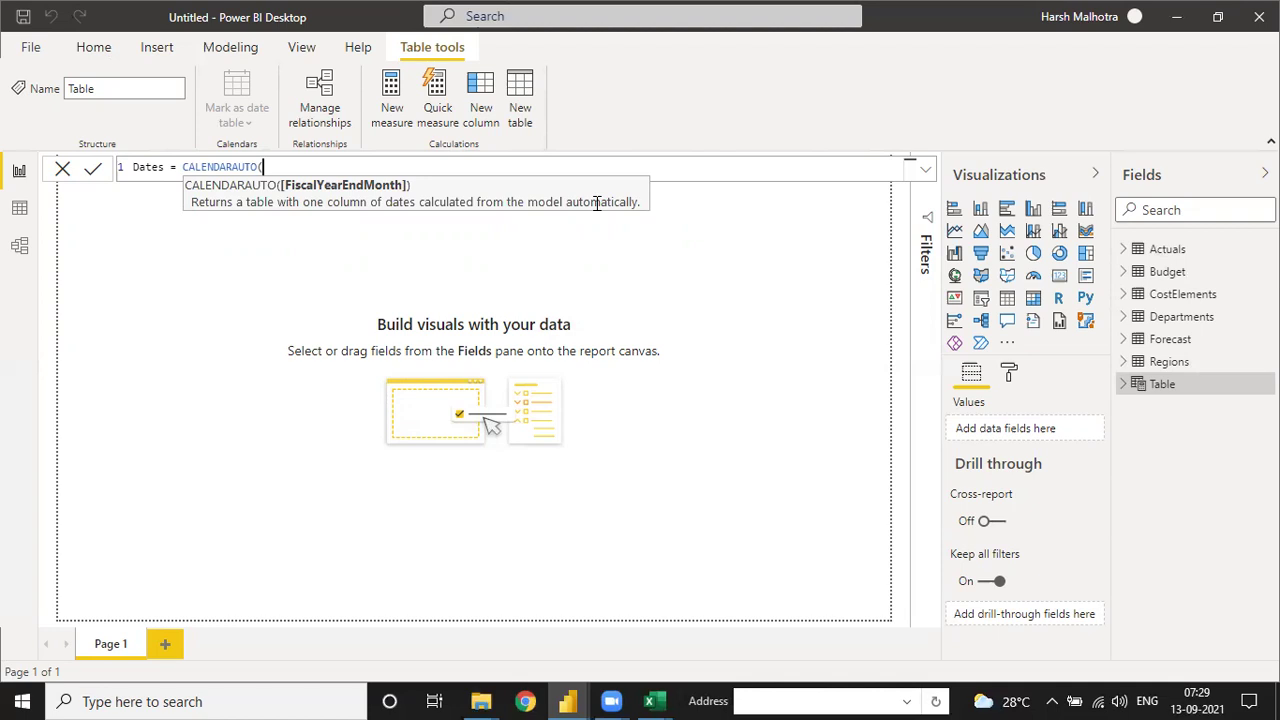
pyautogui.write(')')
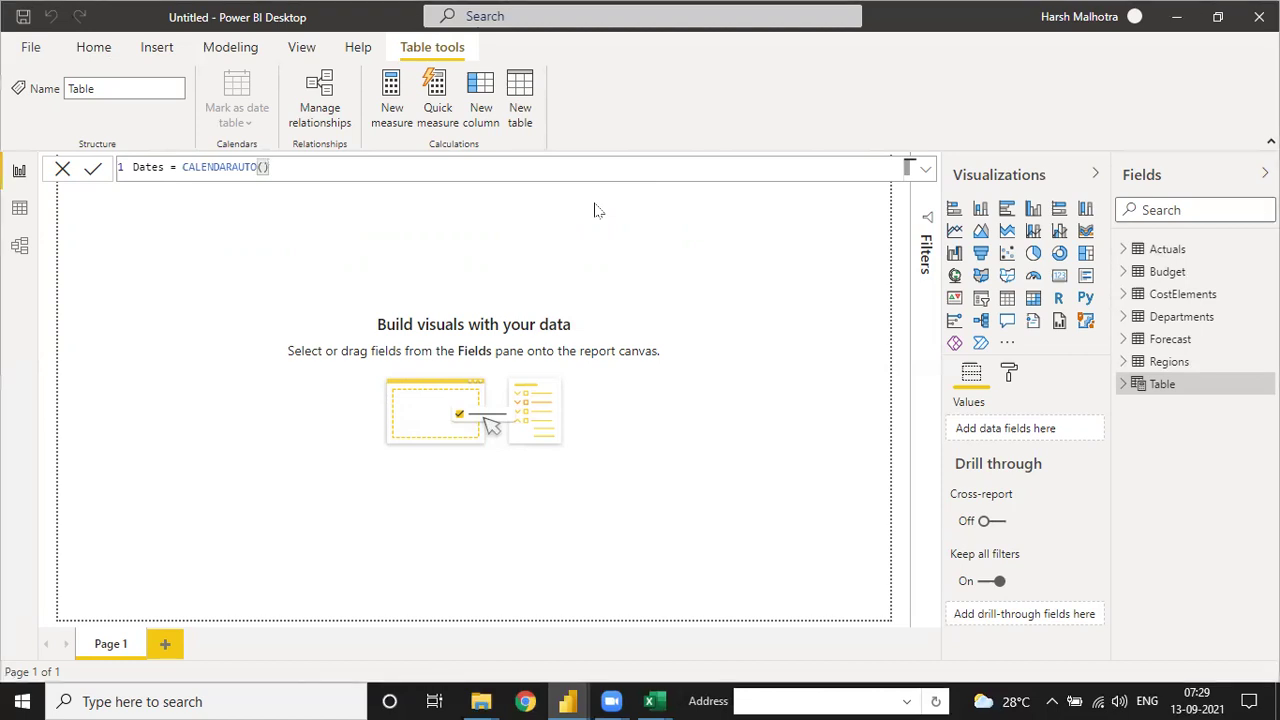
pyautogui.press('Return')
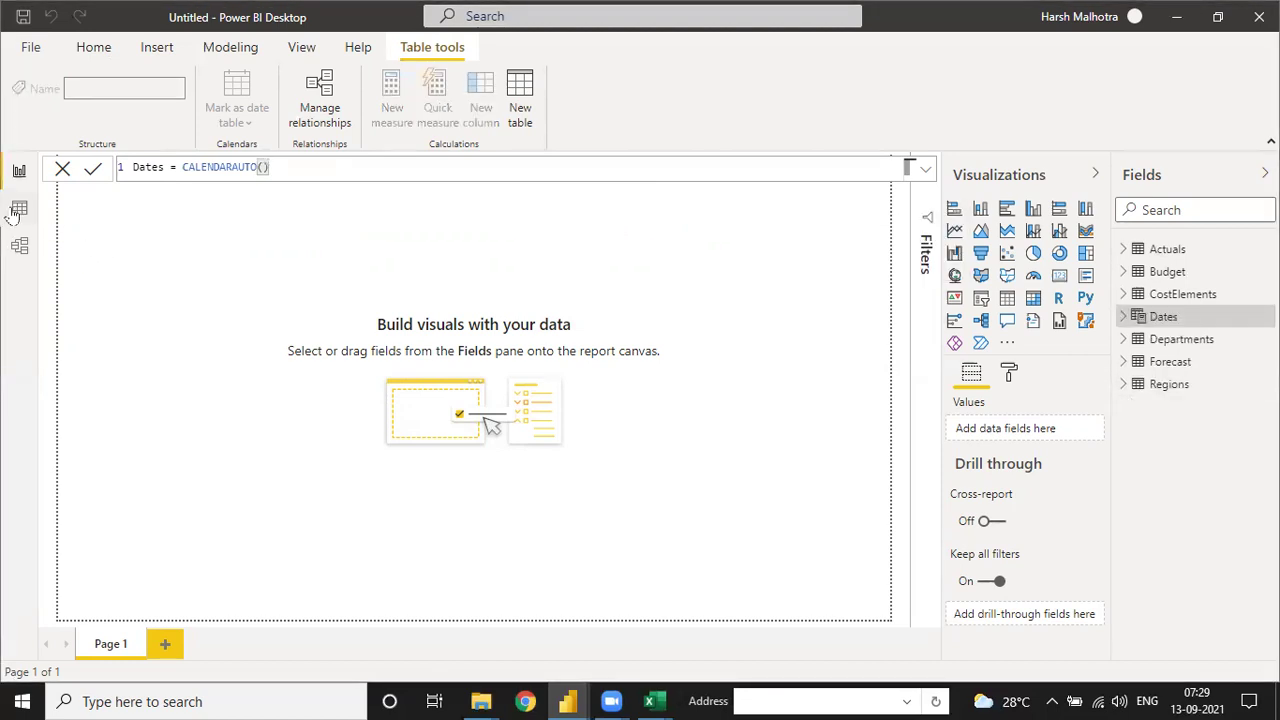
# Step: Display the Dates table in the data view and check its date range from first to last row
pyautogui.click(18, 210)
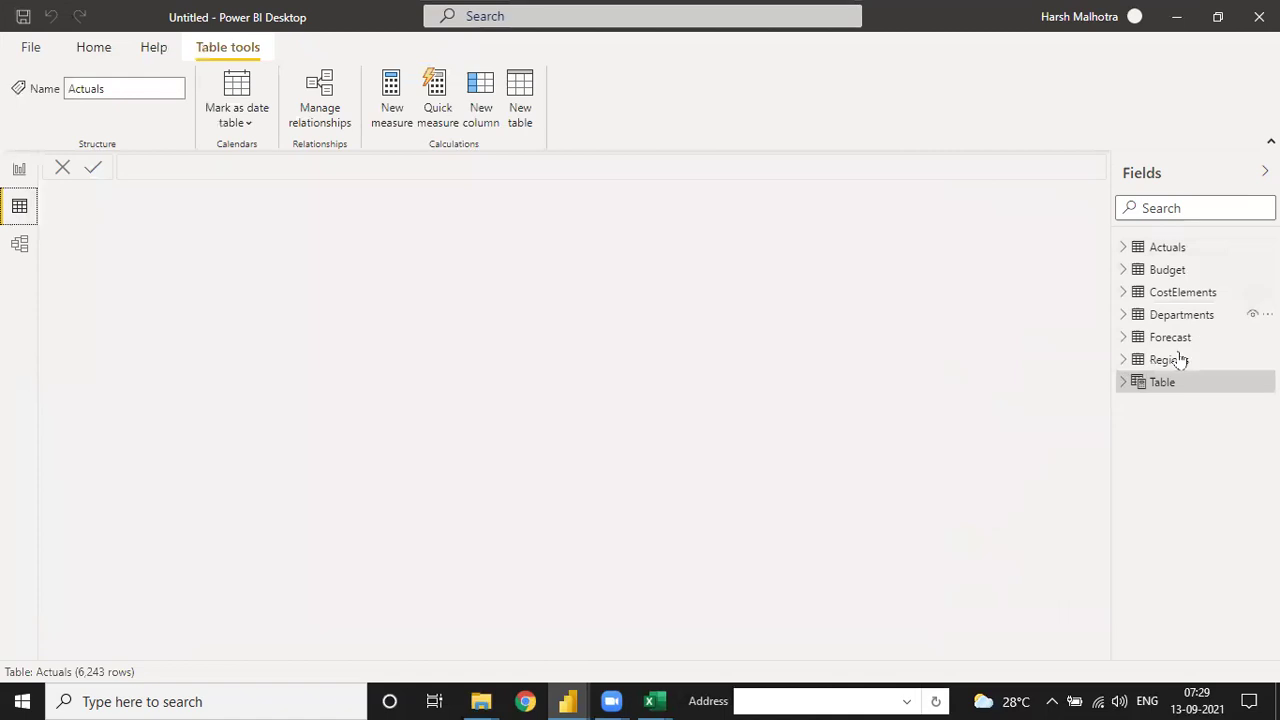
pyautogui.click(1172, 390)
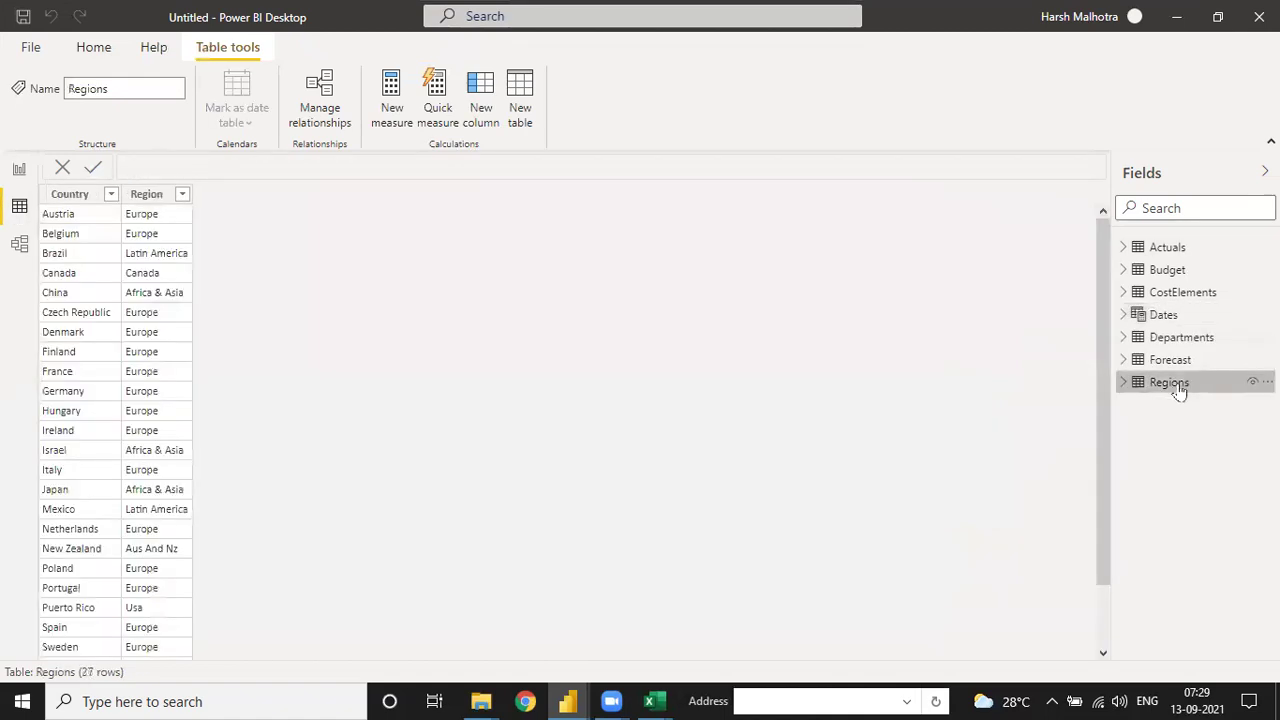
pyautogui.click(1165, 316)
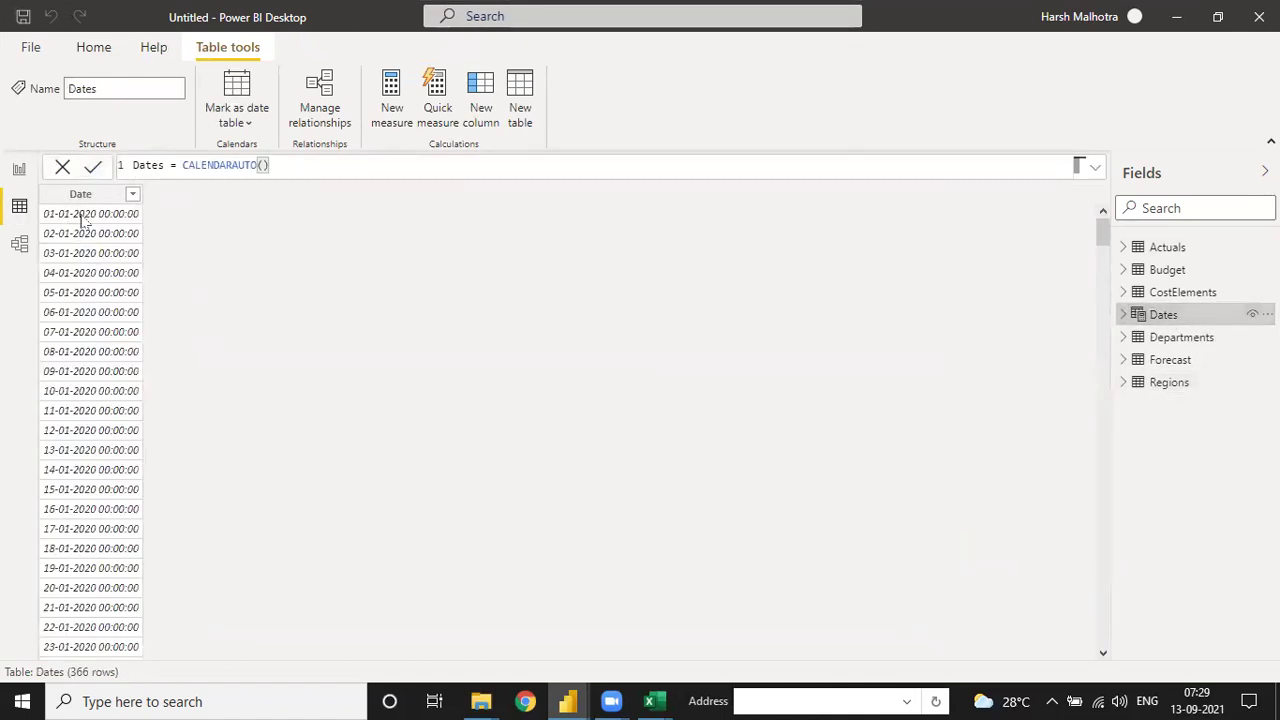
pyautogui.scroll(-20, 134, 449)
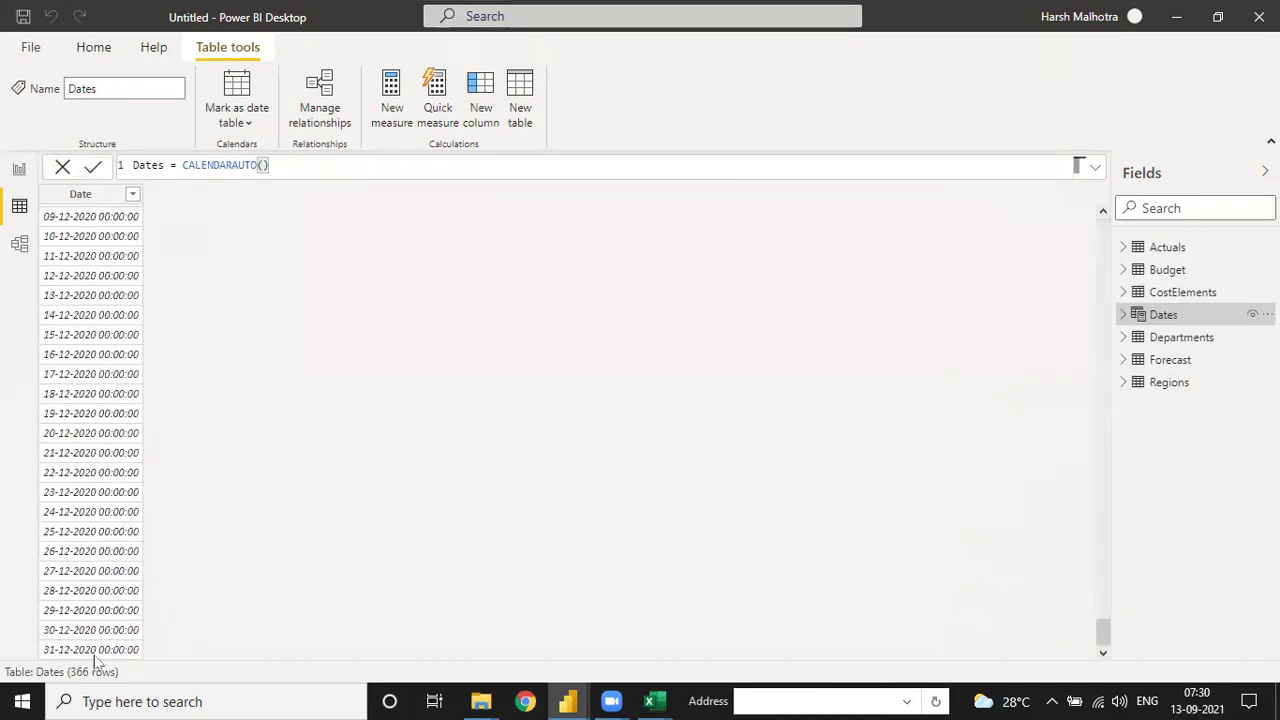
pyautogui.scroll(20, 110, 490)
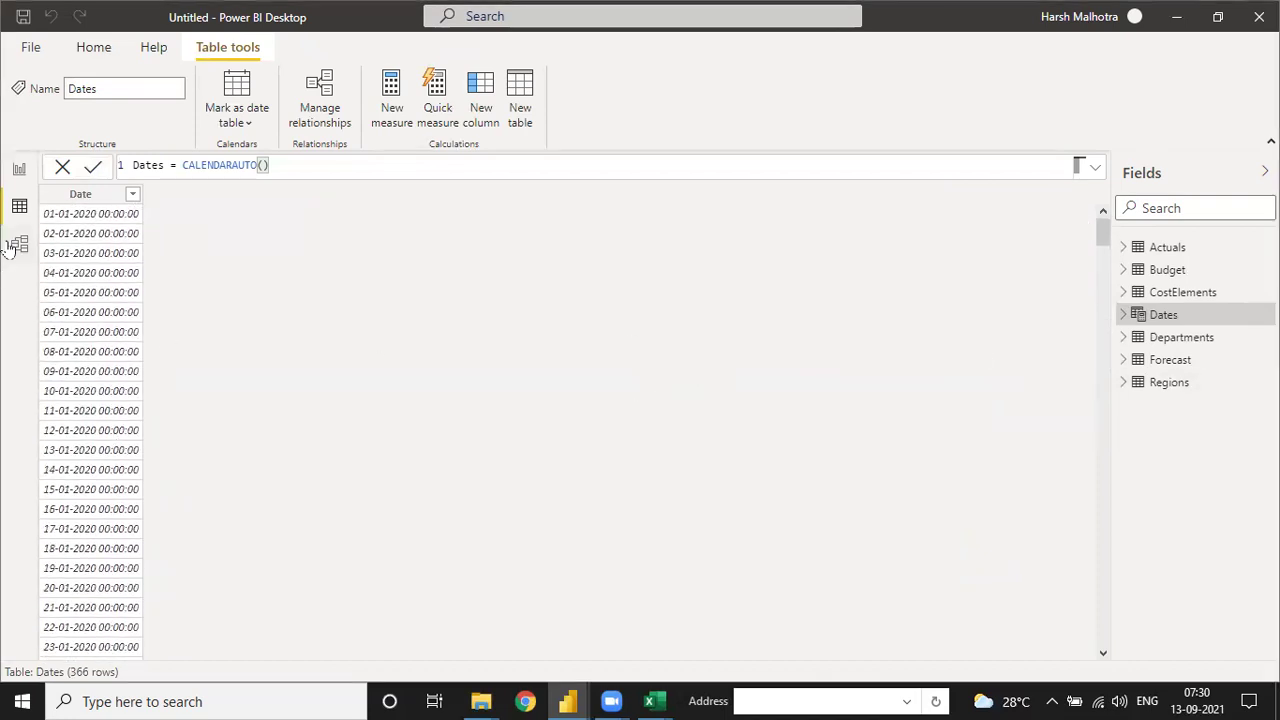
# Step: Set the Date column's data type to Date and its format to 14-03-2001 (dd/mm/yyyy)
pyautogui.click(82, 197)
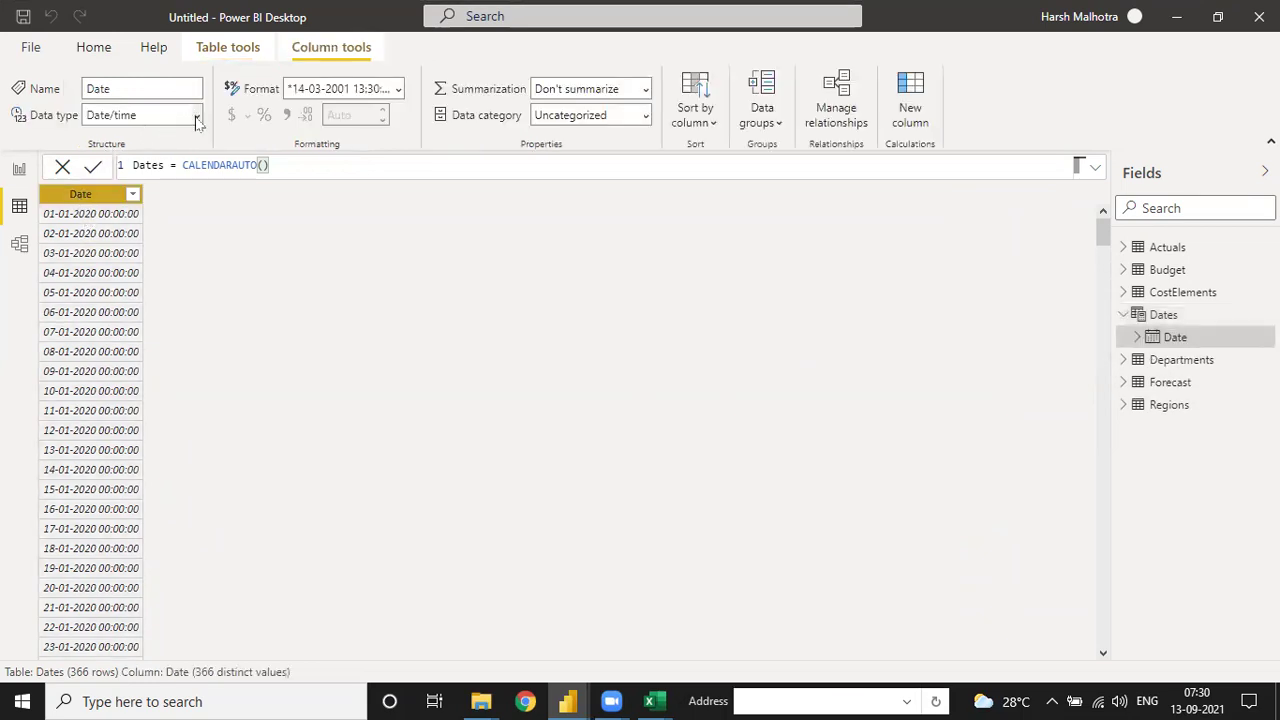
pyautogui.click(196, 115)
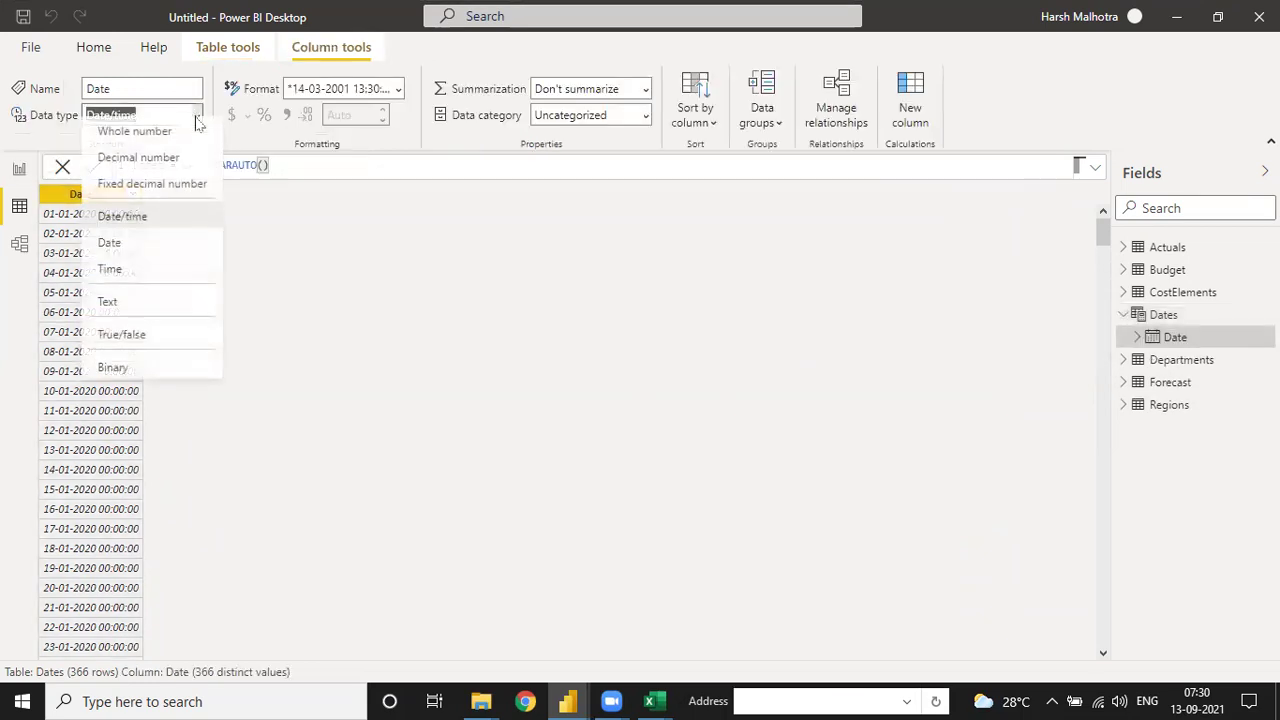
pyautogui.click(121, 254)
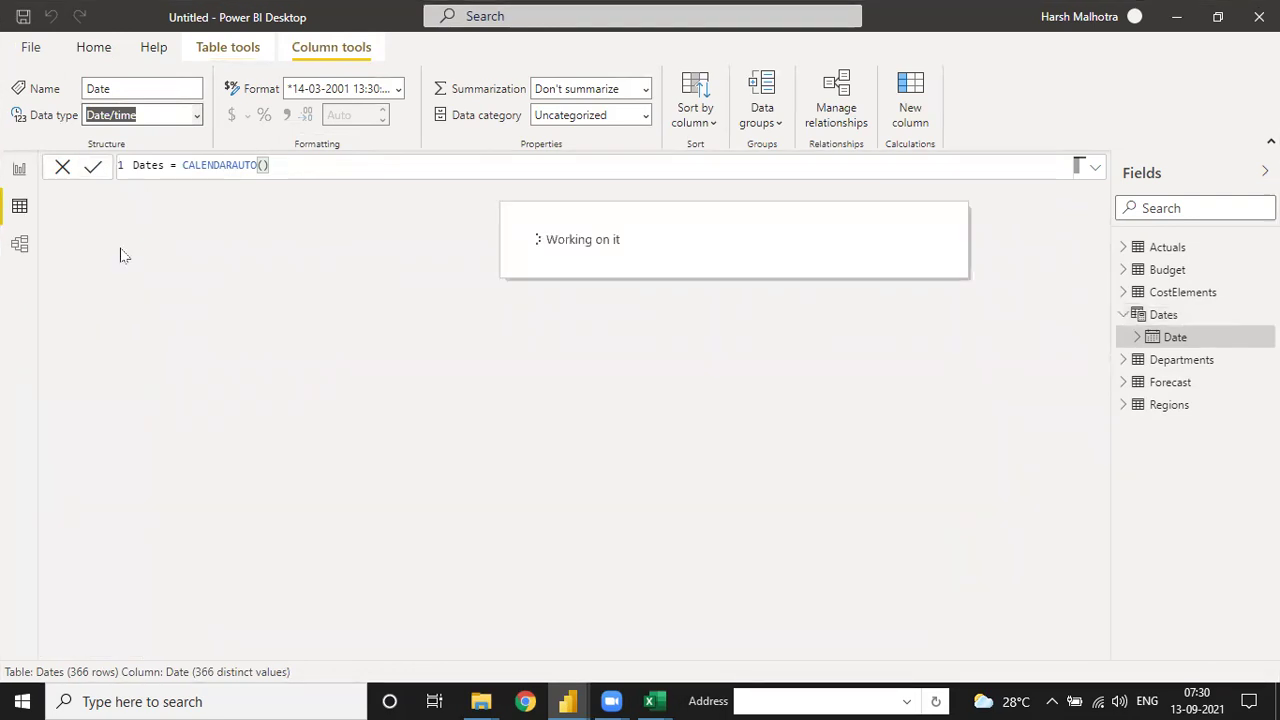
pyautogui.click(398, 92)
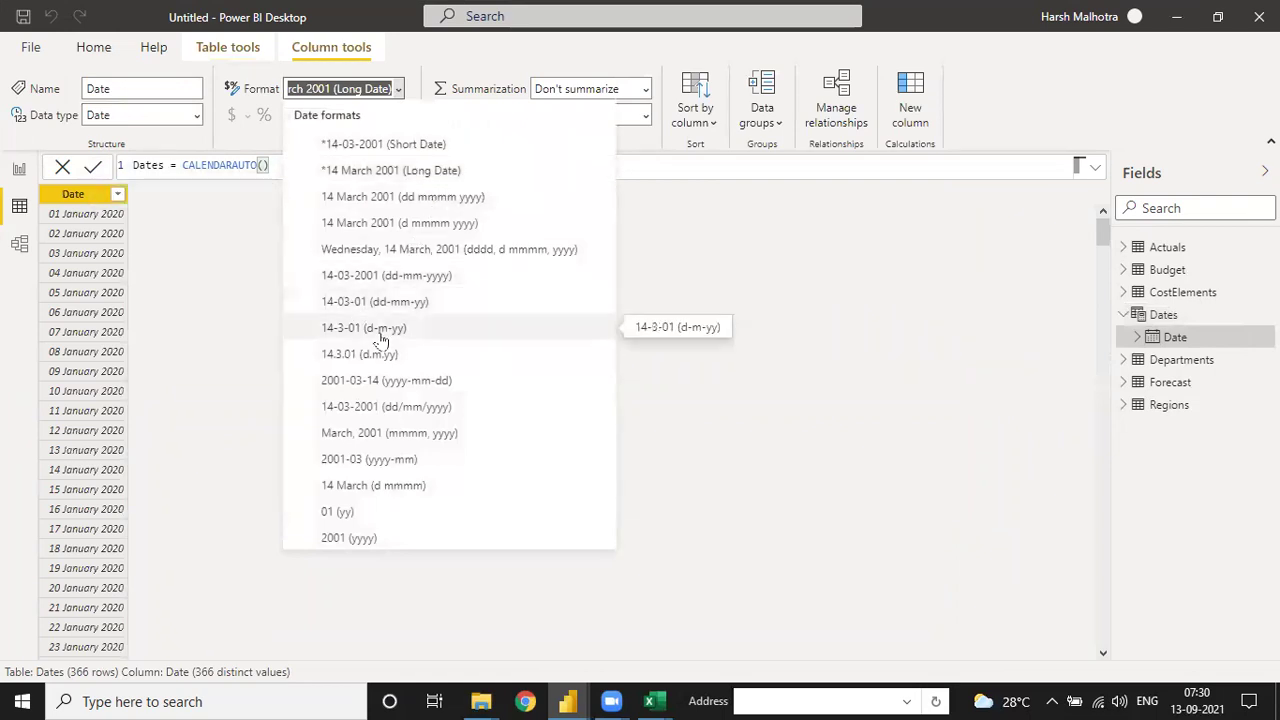
pyautogui.click(383, 409)
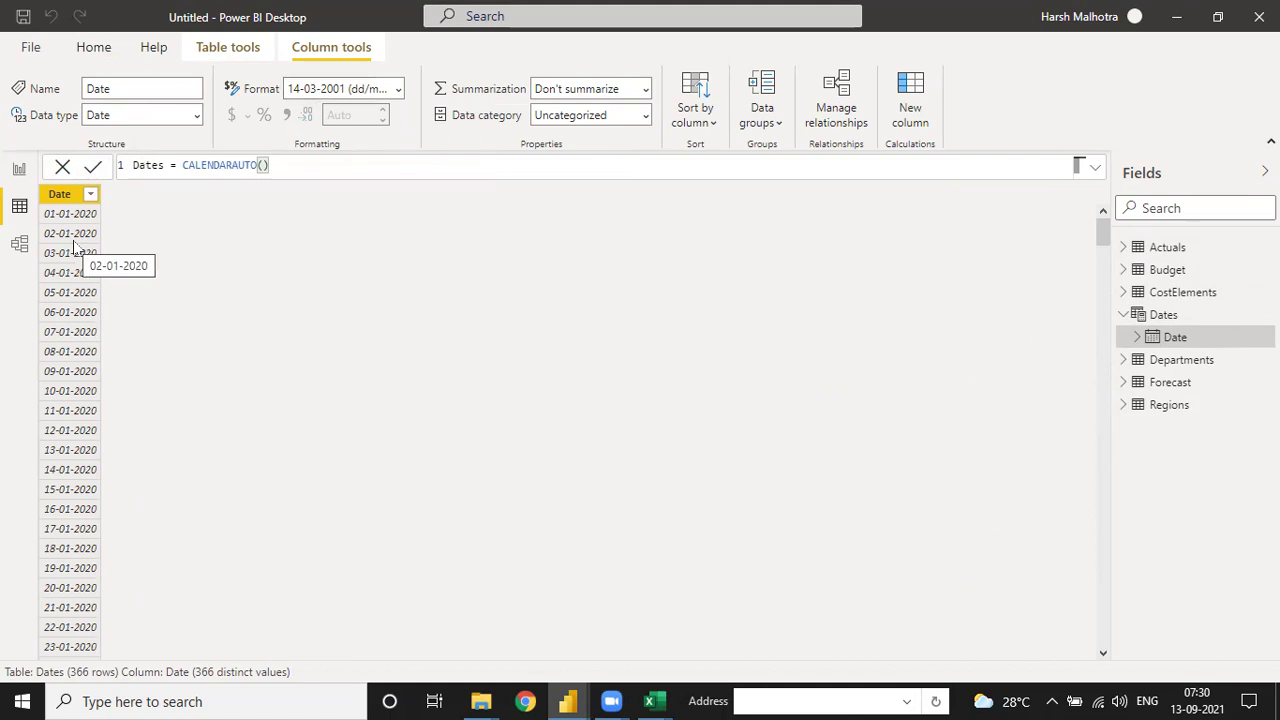
# Step: Add a new calculated column to the Dates table and name it Year in its formula
pyautogui.click(910, 110)
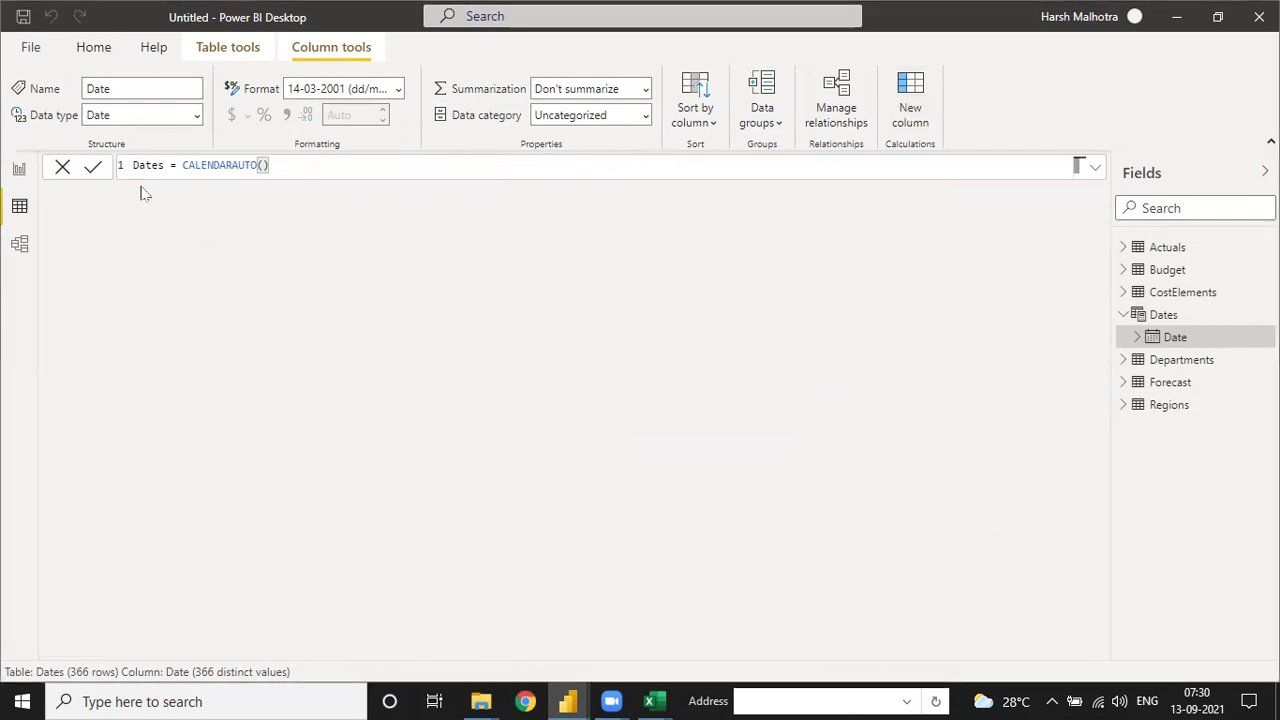
pyautogui.click(167, 165)
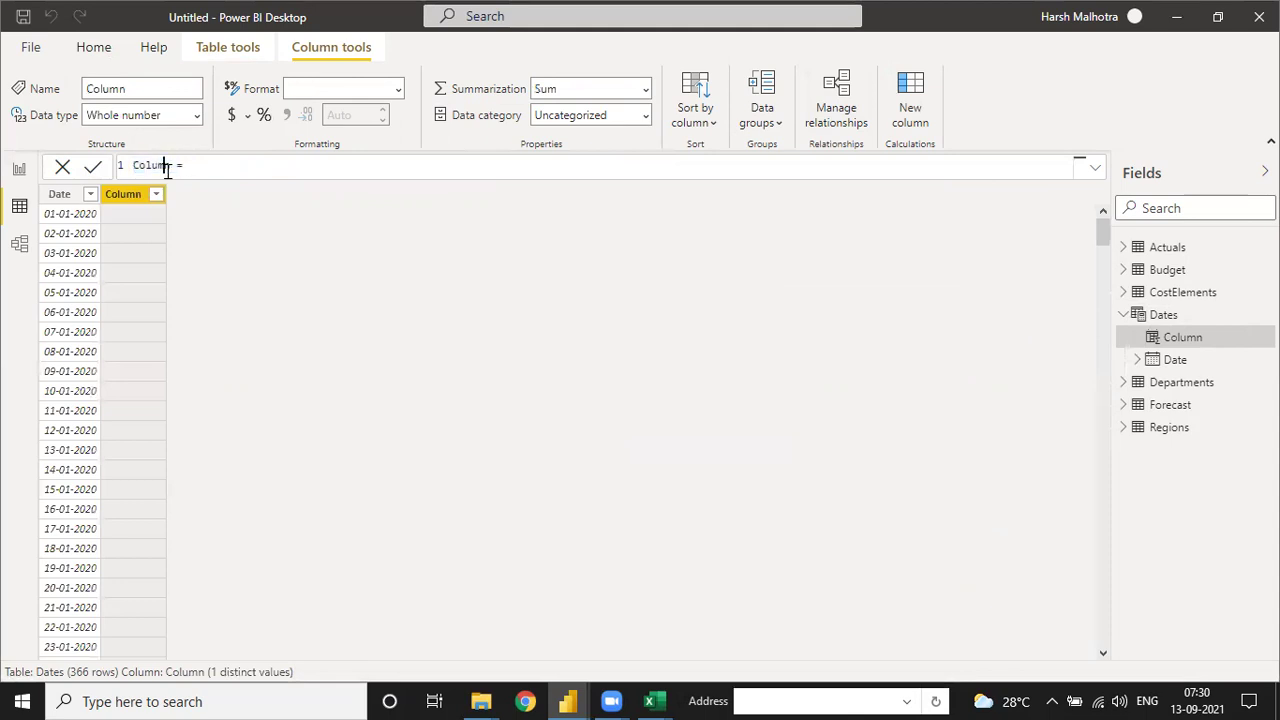
pyautogui.press('BackSpace')
pyautogui.press('BackSpace')
pyautogui.press('BackSpace')
pyautogui.press('BackSpace')
pyautogui.press('BackSpace')
pyautogui.press('BackSpace')
pyautogui.write('Year')
pyautogui.click(190, 167)
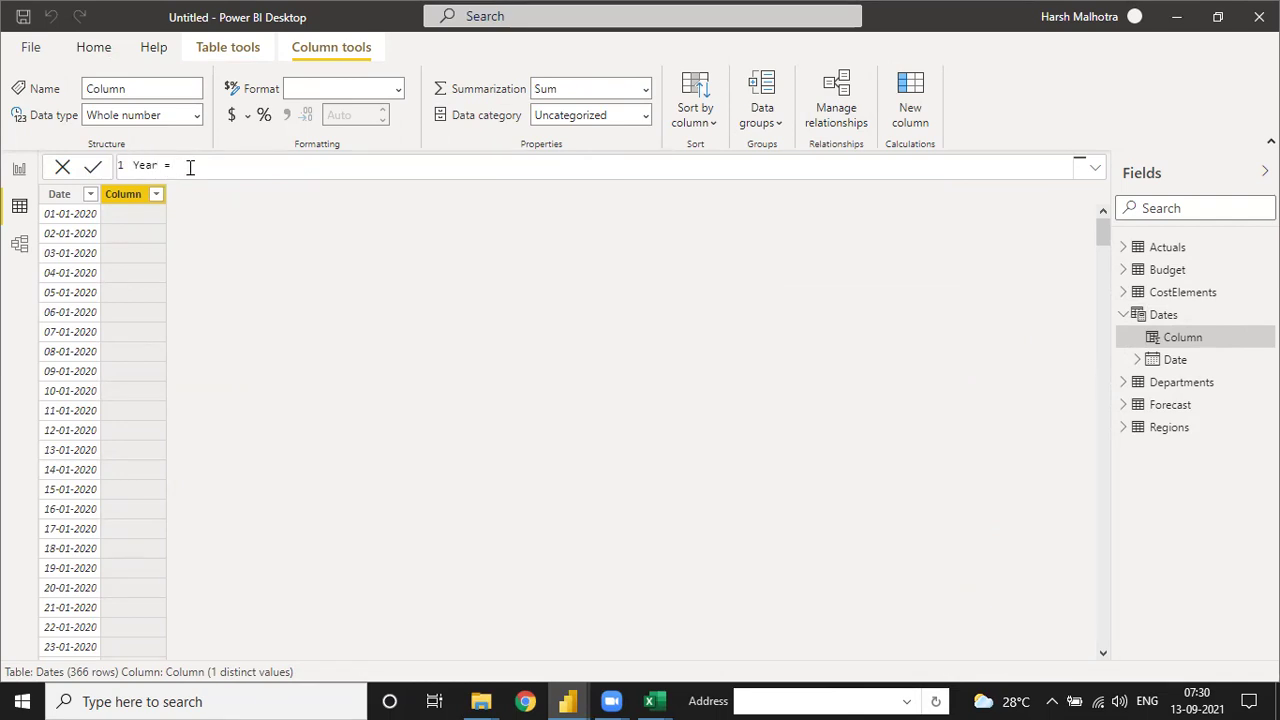
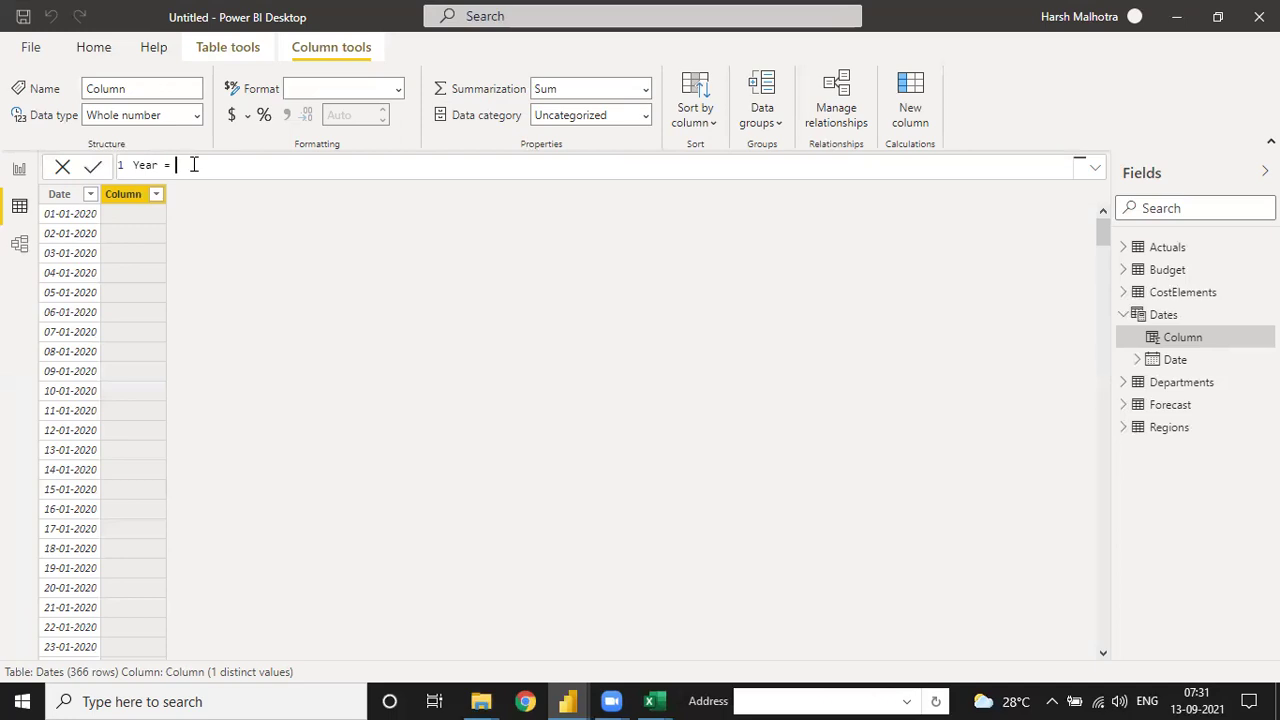
# Step: Define the Year column as FORMAT(Dates[Date],"YYYY") and commit the formula
pyautogui.write('for')
pyautogui.press('Tab')
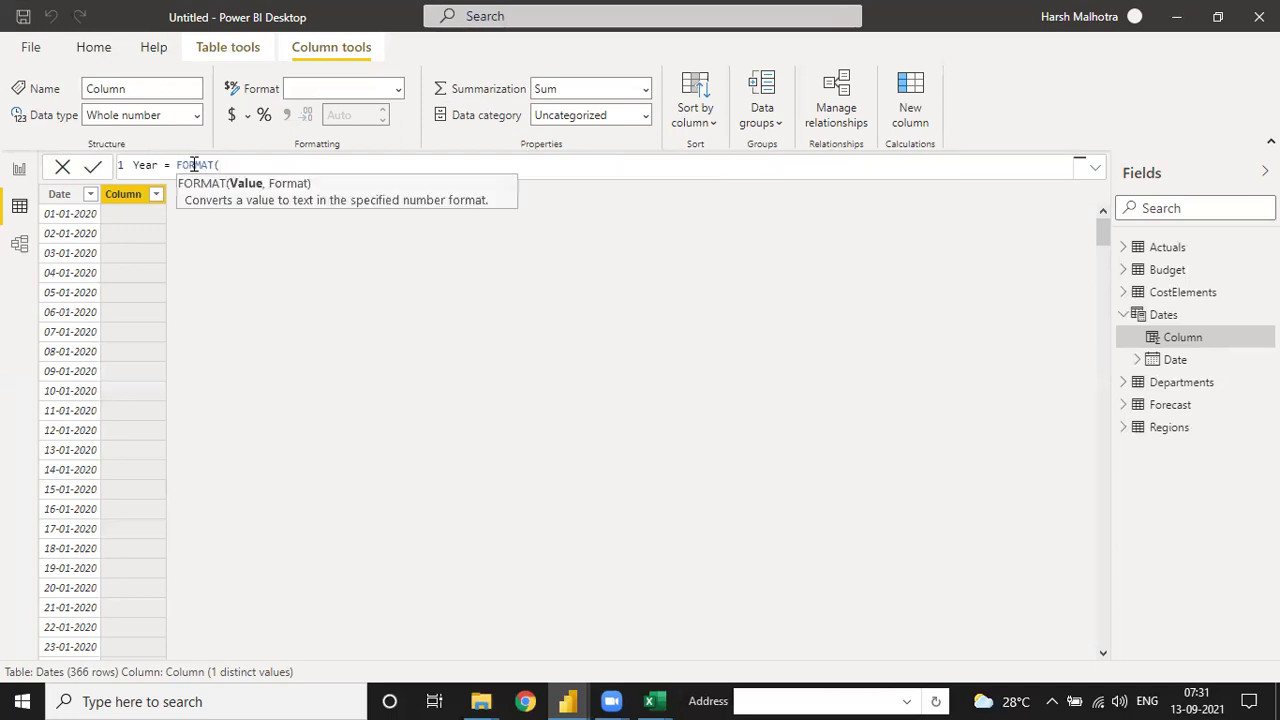
pyautogui.write('date')
pyautogui.press('BackSpace')
pyautogui.press('BackSpace')
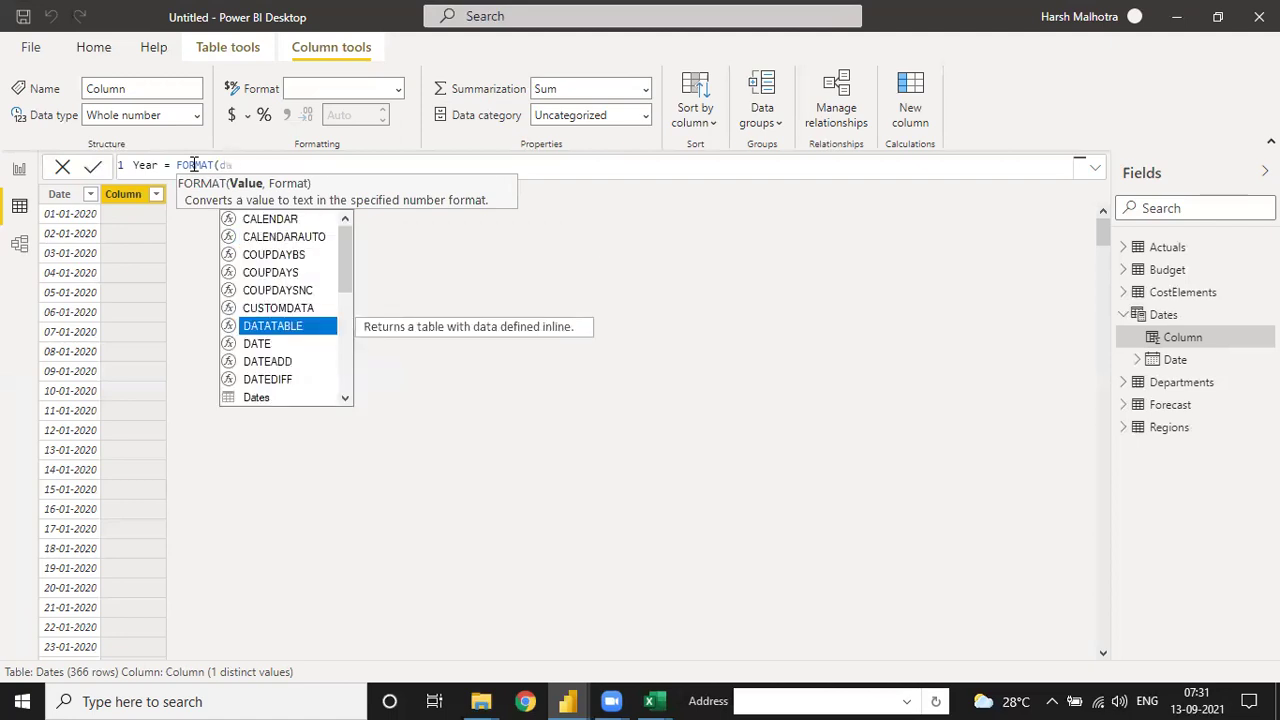
pyautogui.write('ta')
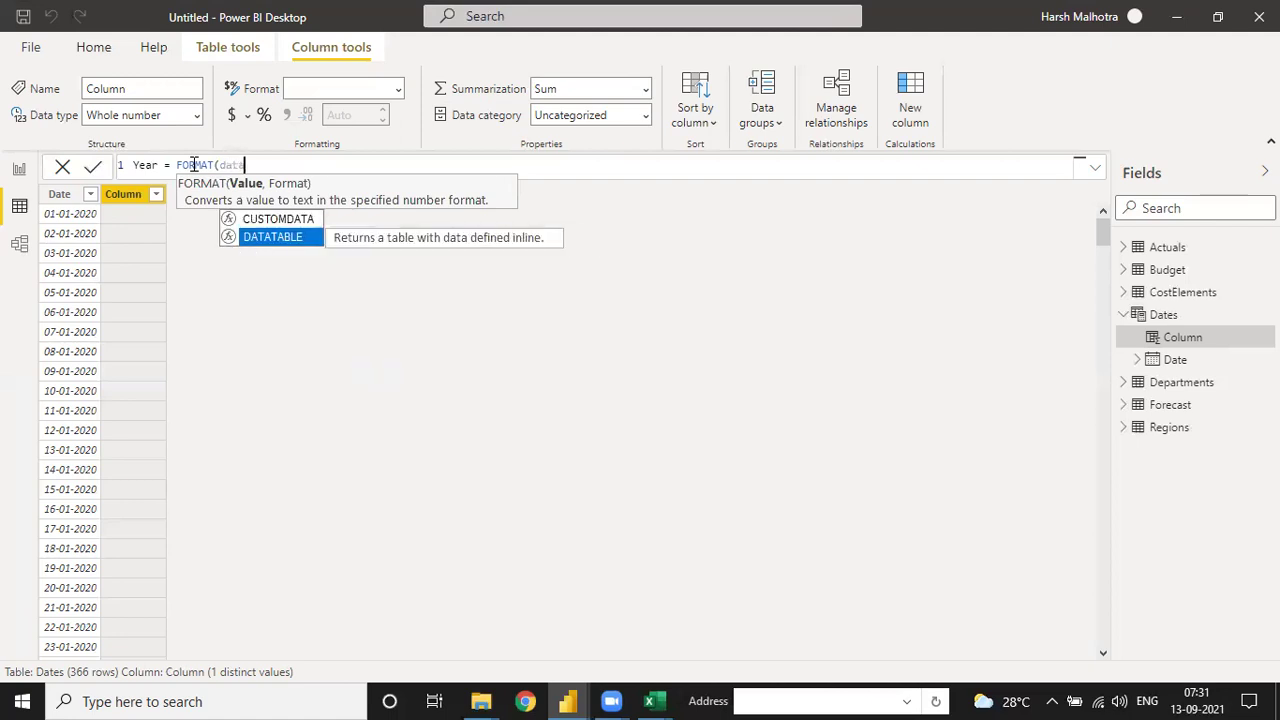
pyautogui.press('BackSpace')
pyautogui.press('BackSpace')
pyautogui.press('BackSpace')
pyautogui.press('BackSpace')
pyautogui.write('date')
pyautogui.press('Down')
pyautogui.press('Down')
pyautogui.press('Down')
pyautogui.press('Down')
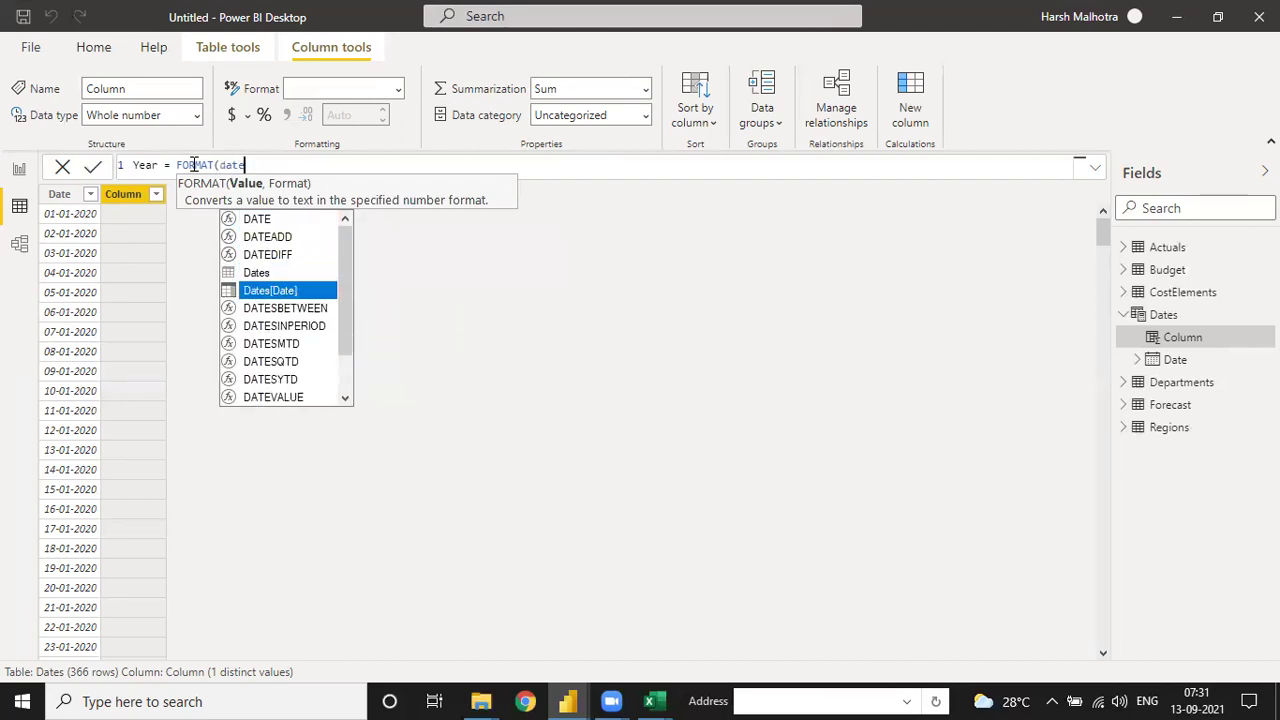
pyautogui.press('Tab')
pyautogui.write(',')
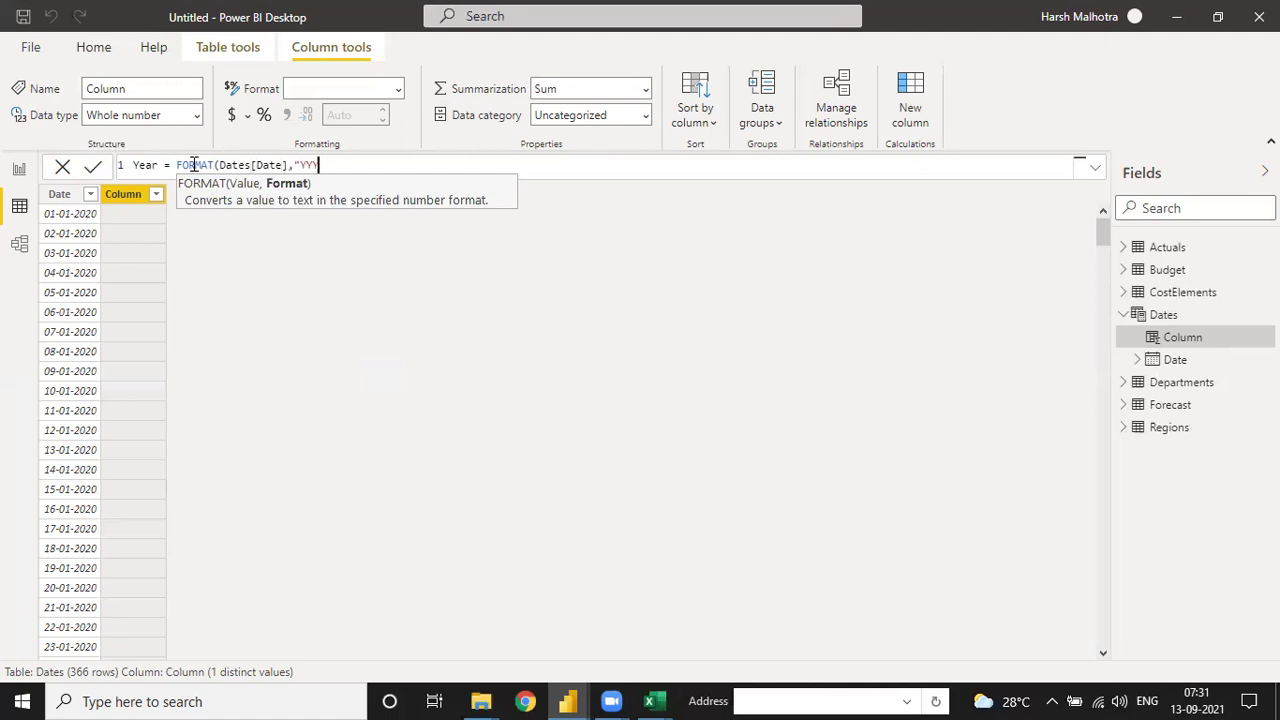
pyautogui.write('"YYYY")')
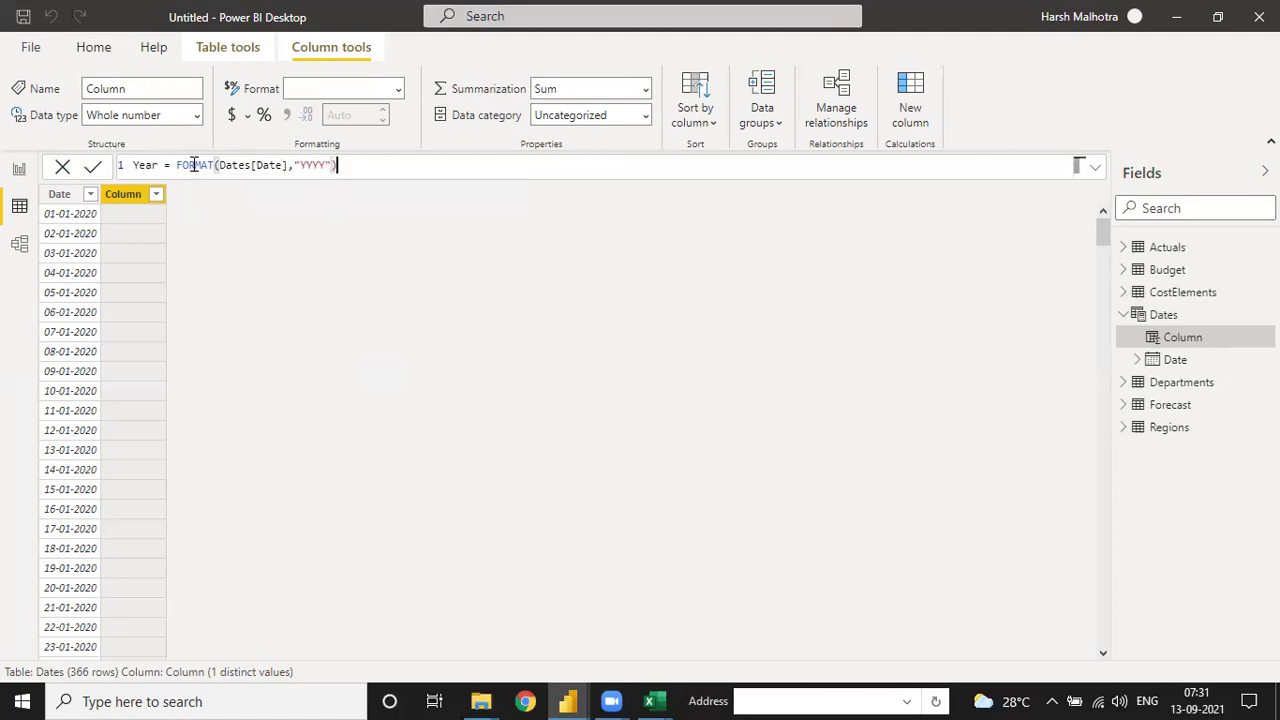
pyautogui.press('Return')
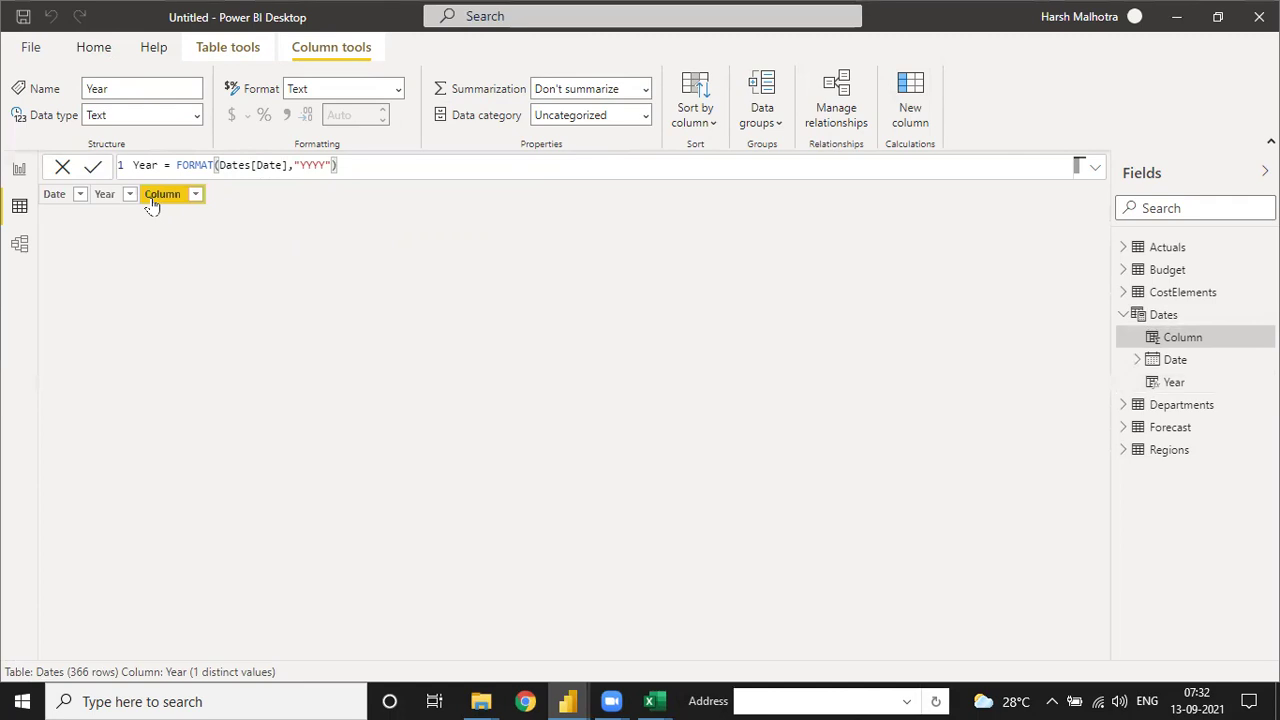
# Step: Add another calculated column to the Dates table and name it Month NO. in its formula
pyautogui.click(171, 167)
pyautogui.press('BackSpace')
pyautogui.write('Mon =')
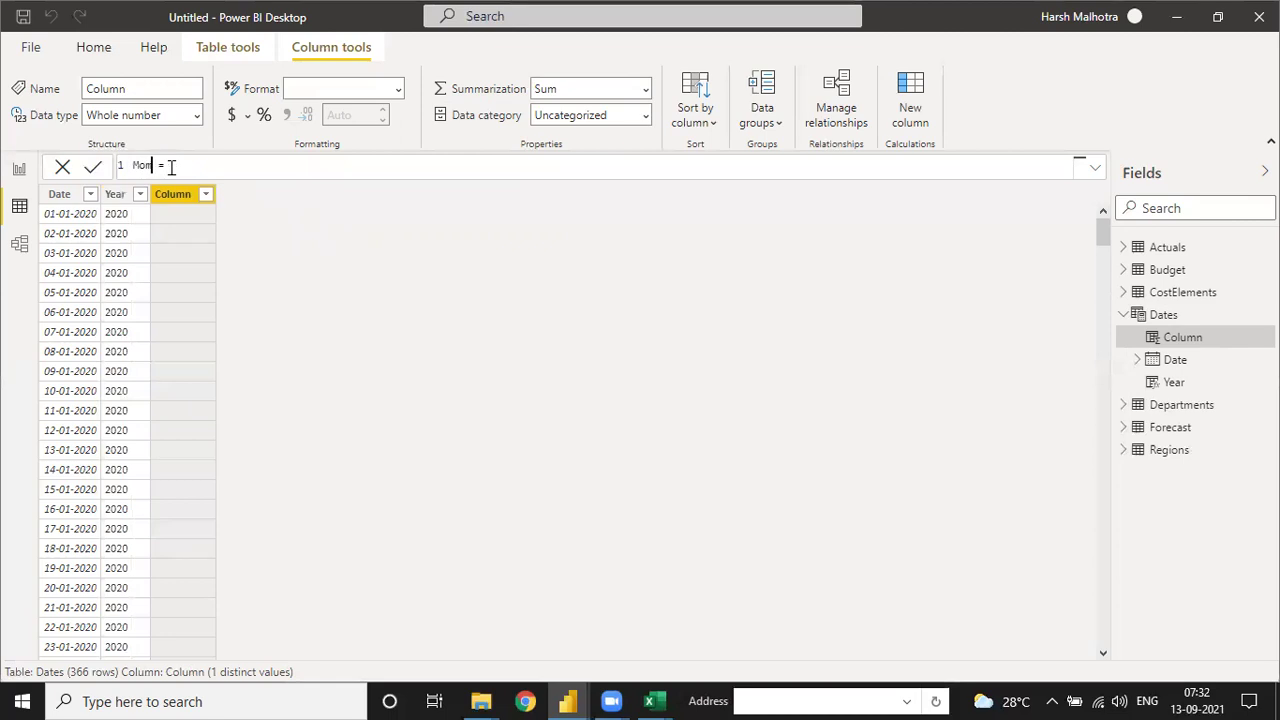
pyautogui.write('th T')
pyautogui.click(228, 163)
# Step: Define the Month NO. column as FORMAT(Dates[Date],"DD"), copy the whole formula and commit it
pyautogui.write('FORMAT(')
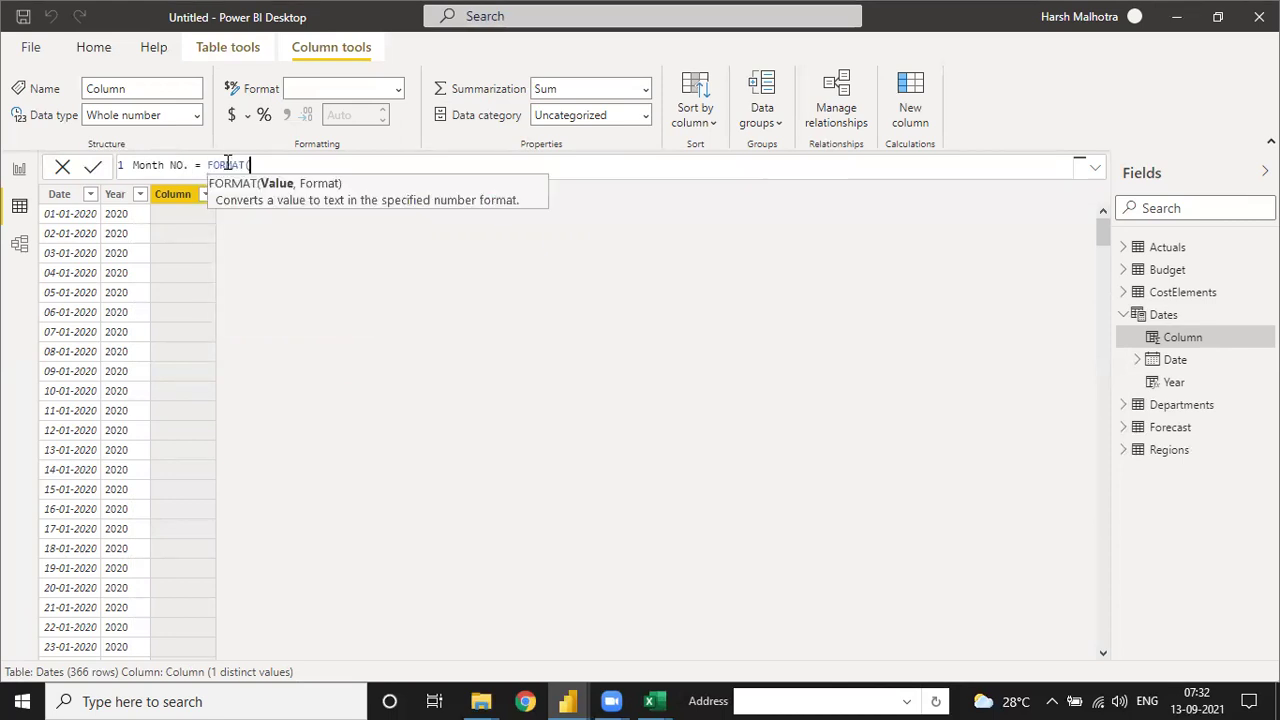
pyautogui.write('date')
pyautogui.press('BackSpace')
pyautogui.press('BackSpace')
pyautogui.press('Down')
pyautogui.press('Down')
pyautogui.press('Down')
pyautogui.press('Down')
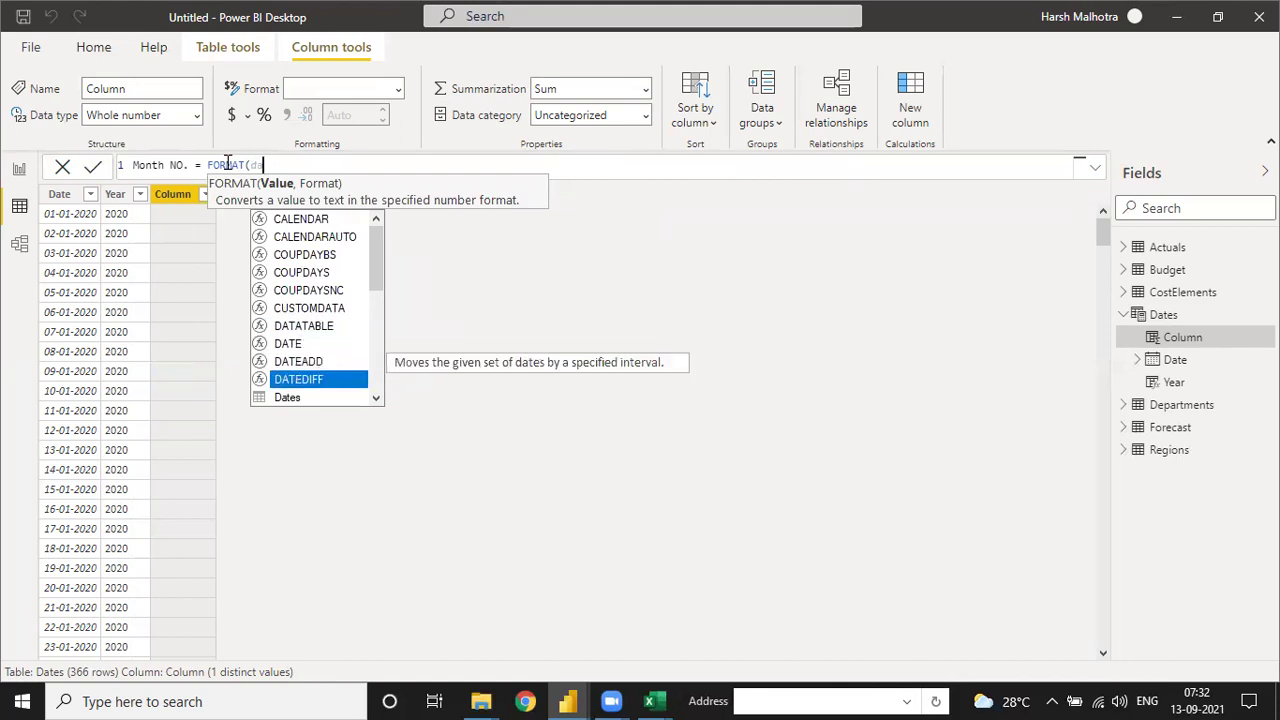
pyautogui.press('Down')
pyautogui.press('Down')
pyautogui.press('Up')
pyautogui.press('Tab')
pyautogui.write(',')
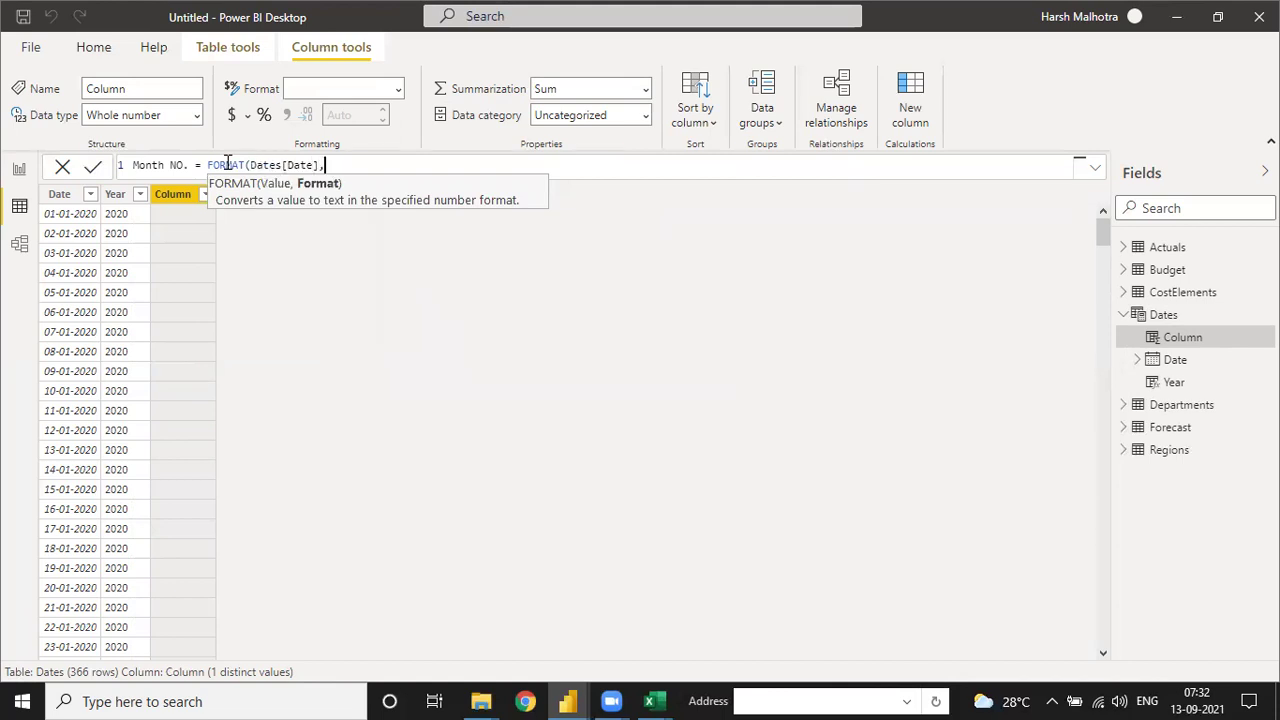
pyautogui.write('"DD")')
pyautogui.hotkey('ctrl', 'a')
pyautogui.hotkey('ctrl', 'c')
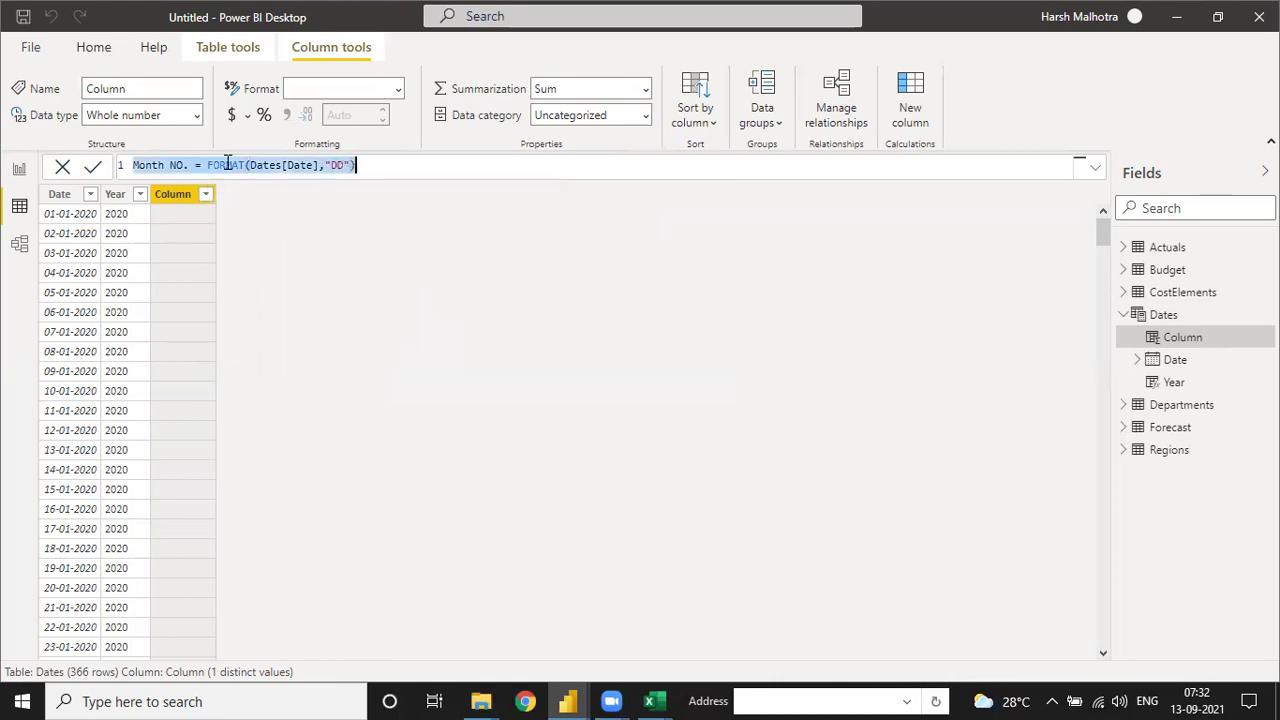
pyautogui.press('Return')
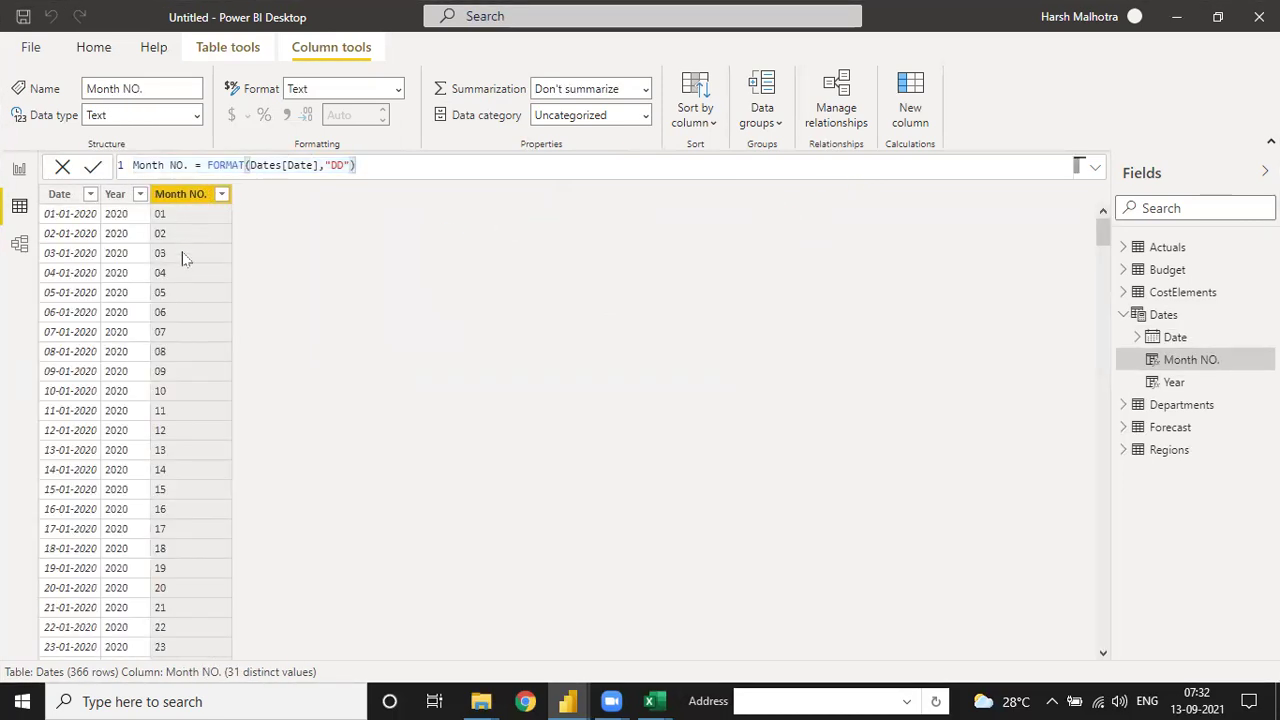
# Step: Add a calculated column to the Dates table defined as Month Short Name. = FORMAT(Dates[Date],"MMM"), reusing the copied formula
pyautogui.scroll(2, 188, 402)
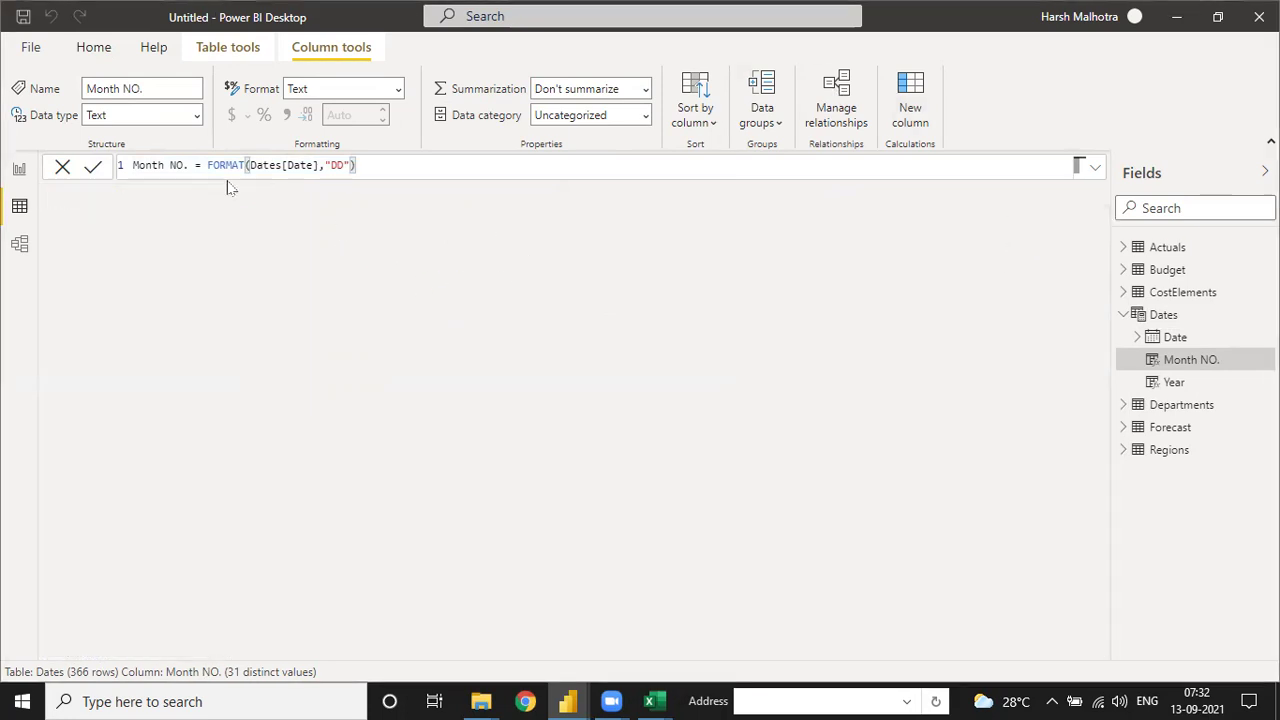
pyautogui.hotkey('ctrl', 'v')
pyautogui.click(176, 165)
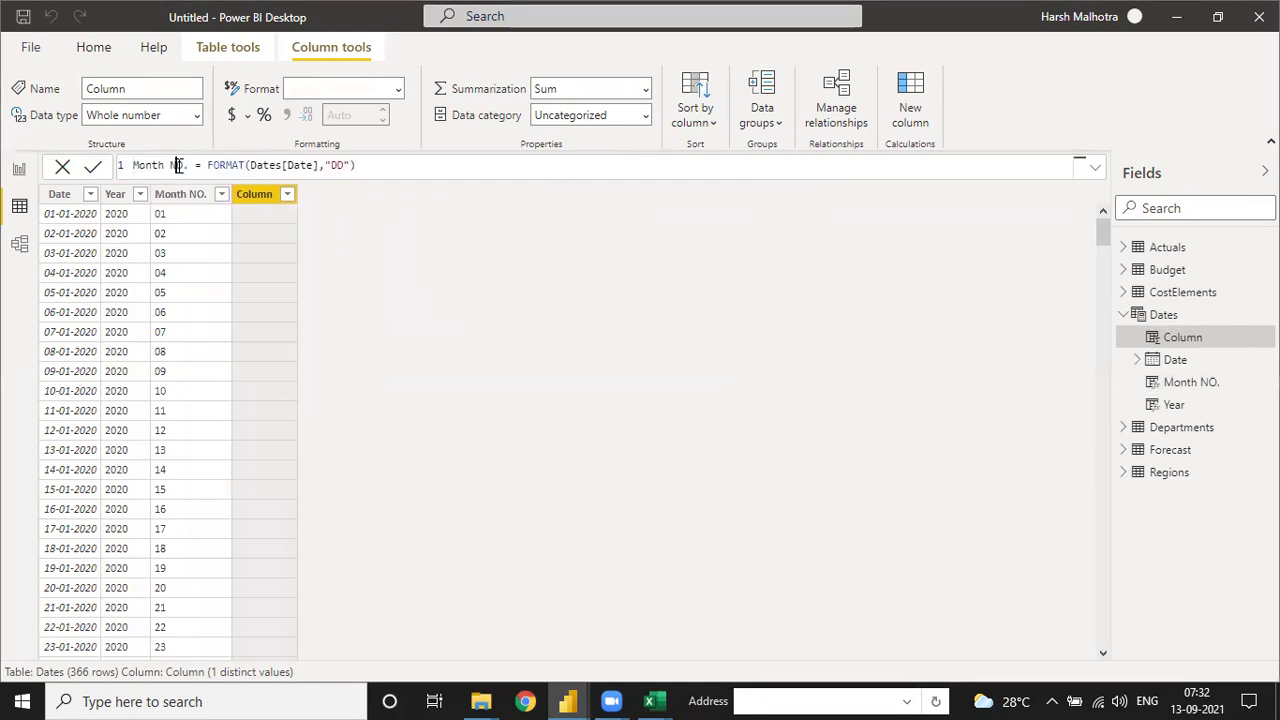
pyautogui.press('BackSpace')
pyautogui.press('Delete')
pyautogui.press('Delete')
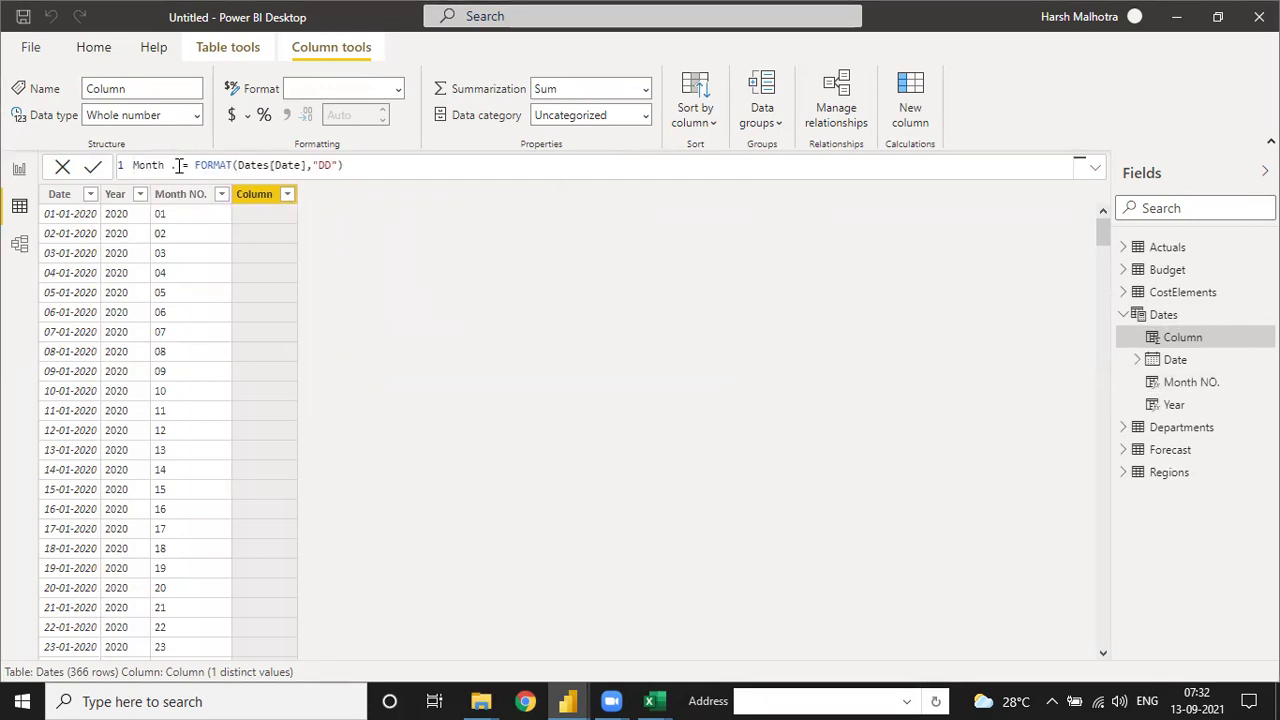
pyautogui.write('Short Nam')
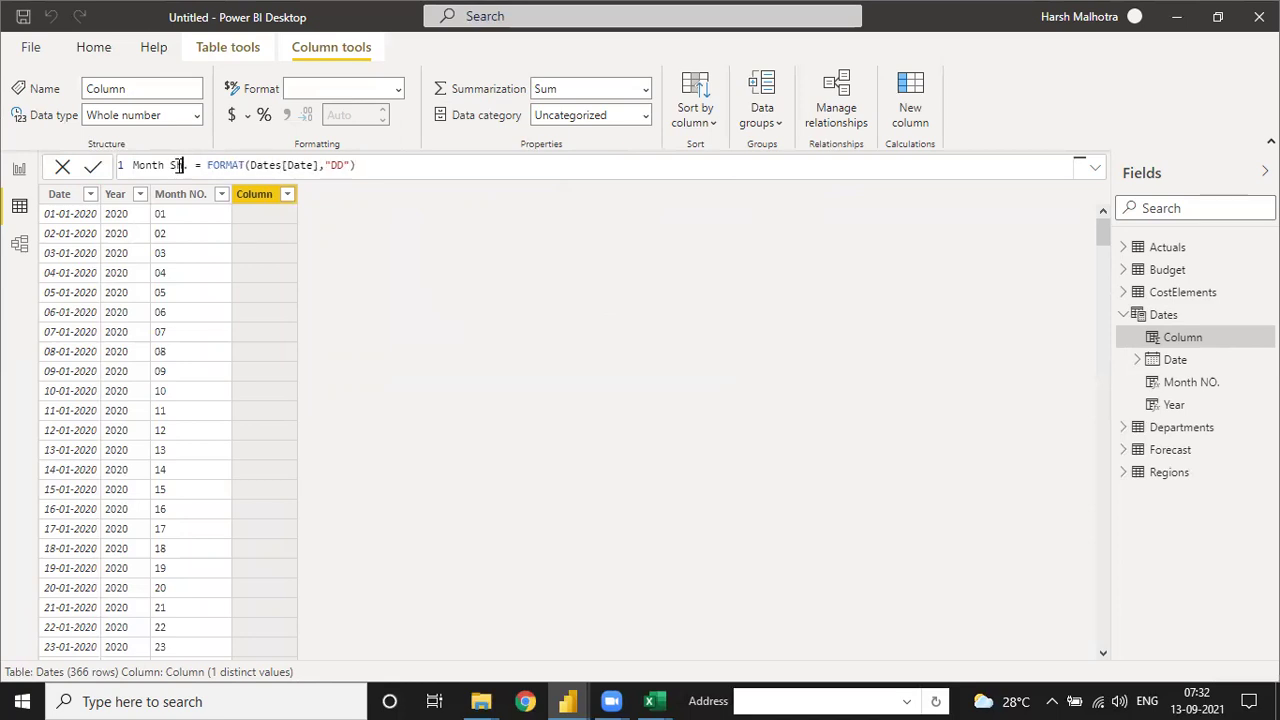
pyautogui.write('e')
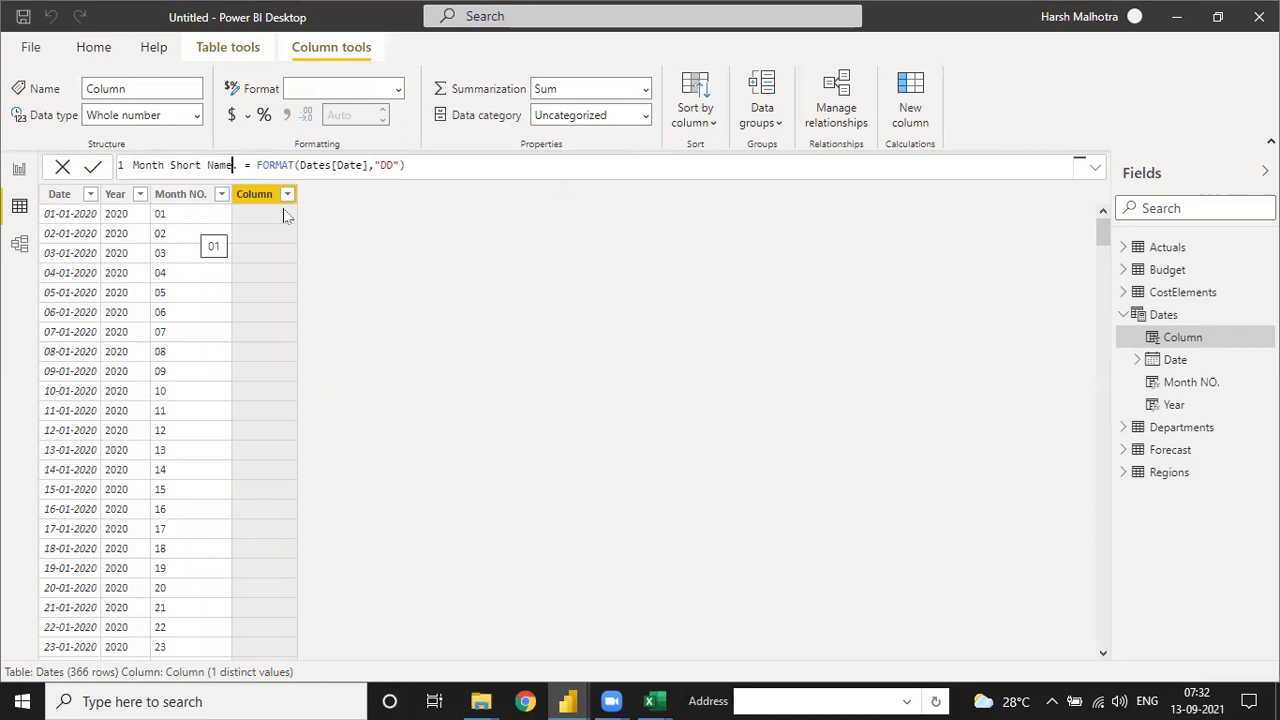
pyautogui.press('BackSpace')
pyautogui.click(207, 226)
# Step: Correct the Month NO. column's format code to "MM", commit it and check the values down the table
pyautogui.click(180, 194)
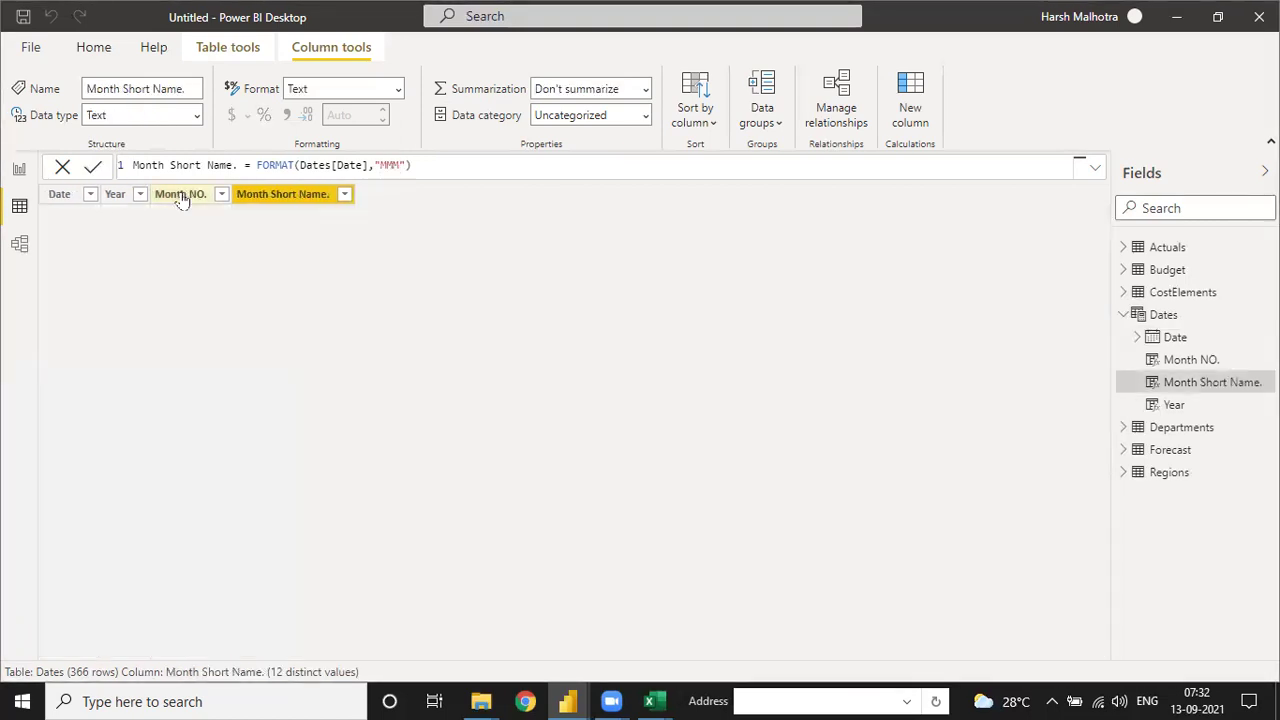
pyautogui.doubleClick(340, 166)
pyautogui.write('M')
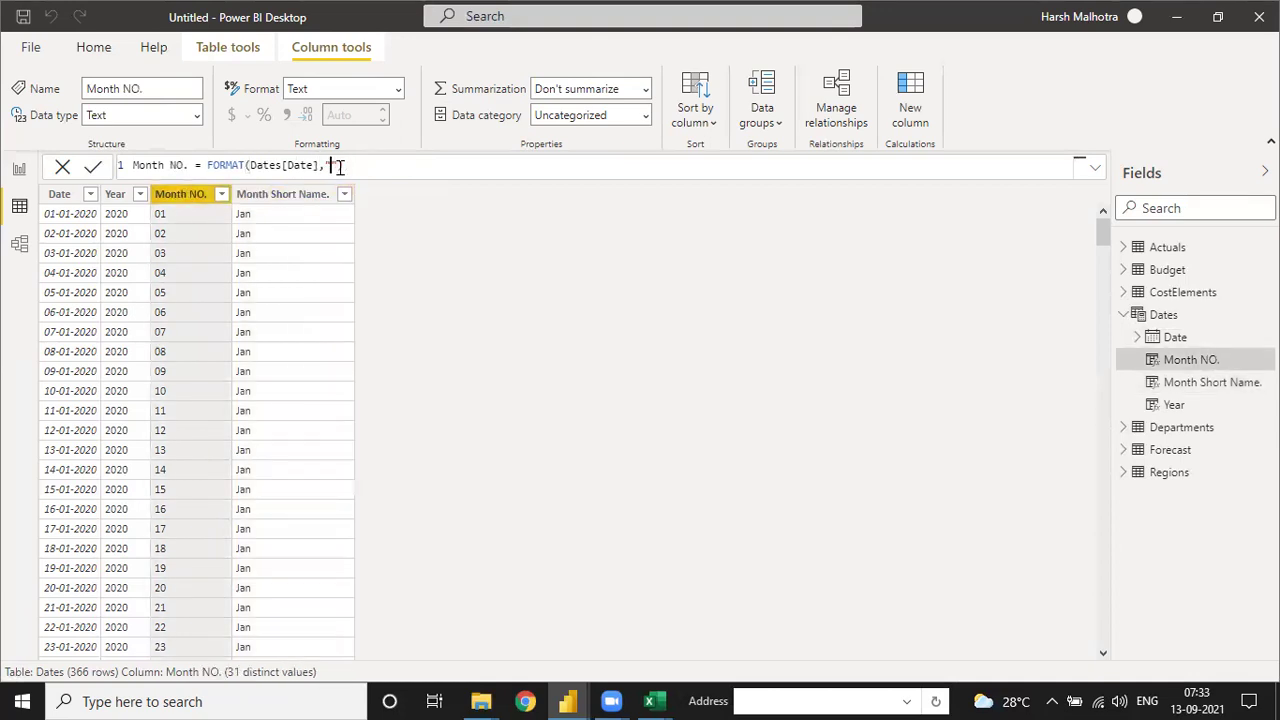
pyautogui.write('M')
pyautogui.press('Return')
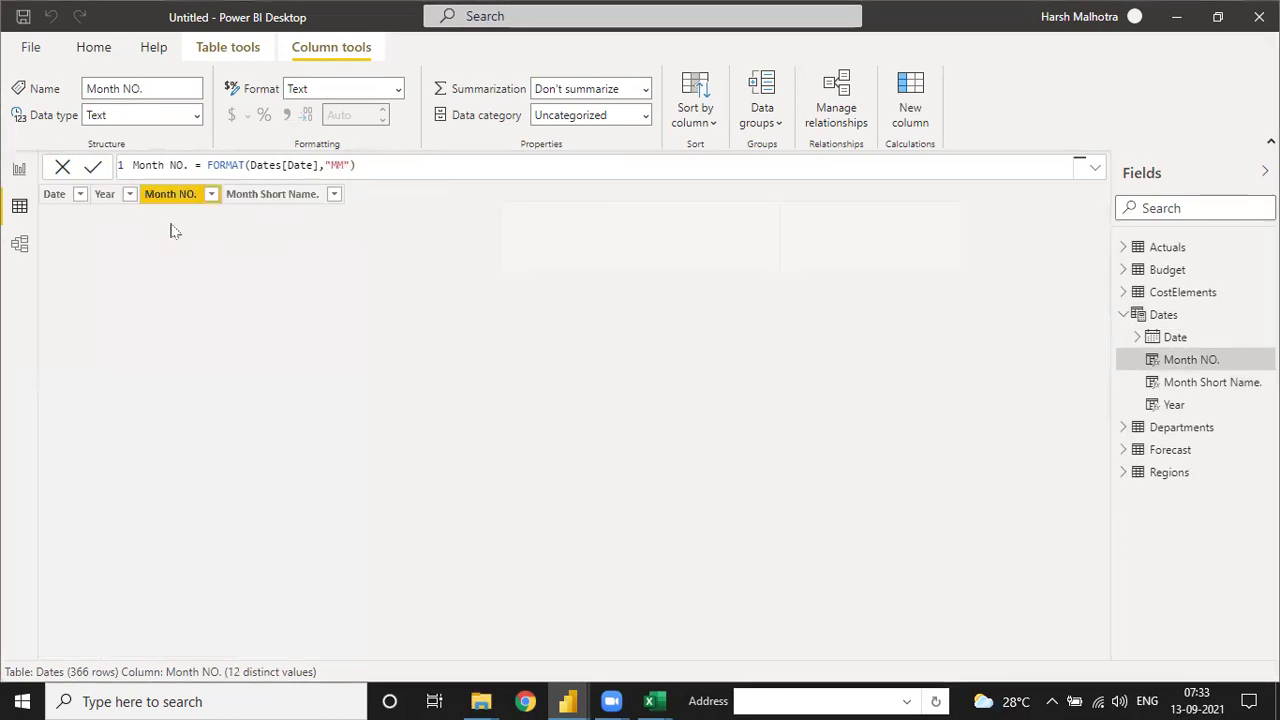
pyautogui.scroll(-20, 280, 374)
pyautogui.scroll(-20, 300, 360)
pyautogui.scroll(10, 310, 338)
pyautogui.scroll(20, 308, 336)
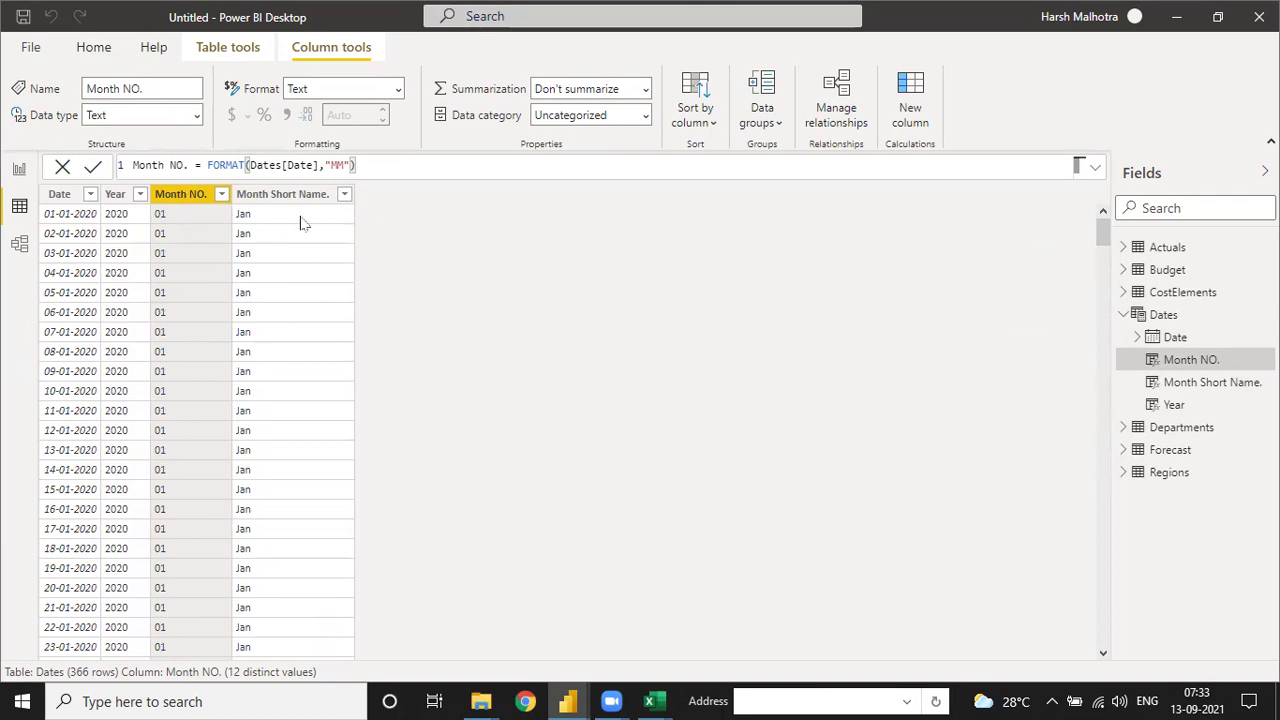
# Step: Add a calculated column defined as Month Name. = FORMAT(Dates[Date],"MMMM"), reusing the Month NO. formula, and commit it
pyautogui.tripleClick(369, 168)
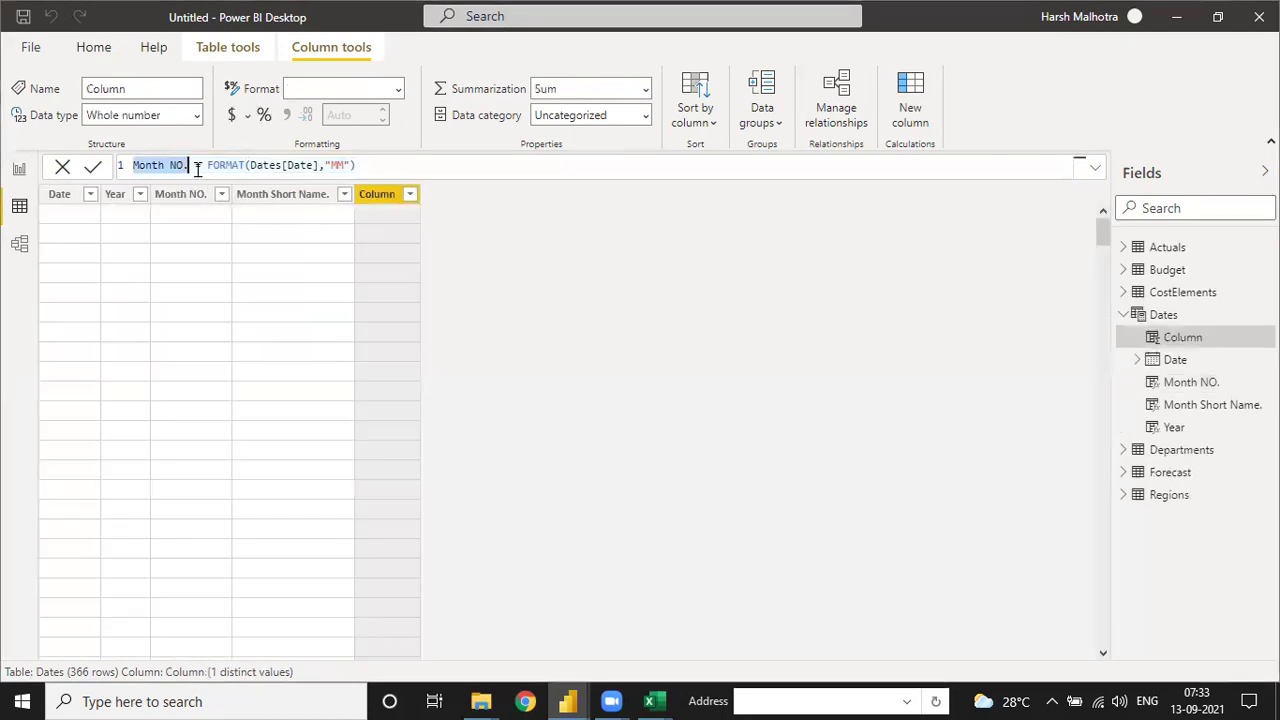
pyautogui.click(197, 169)
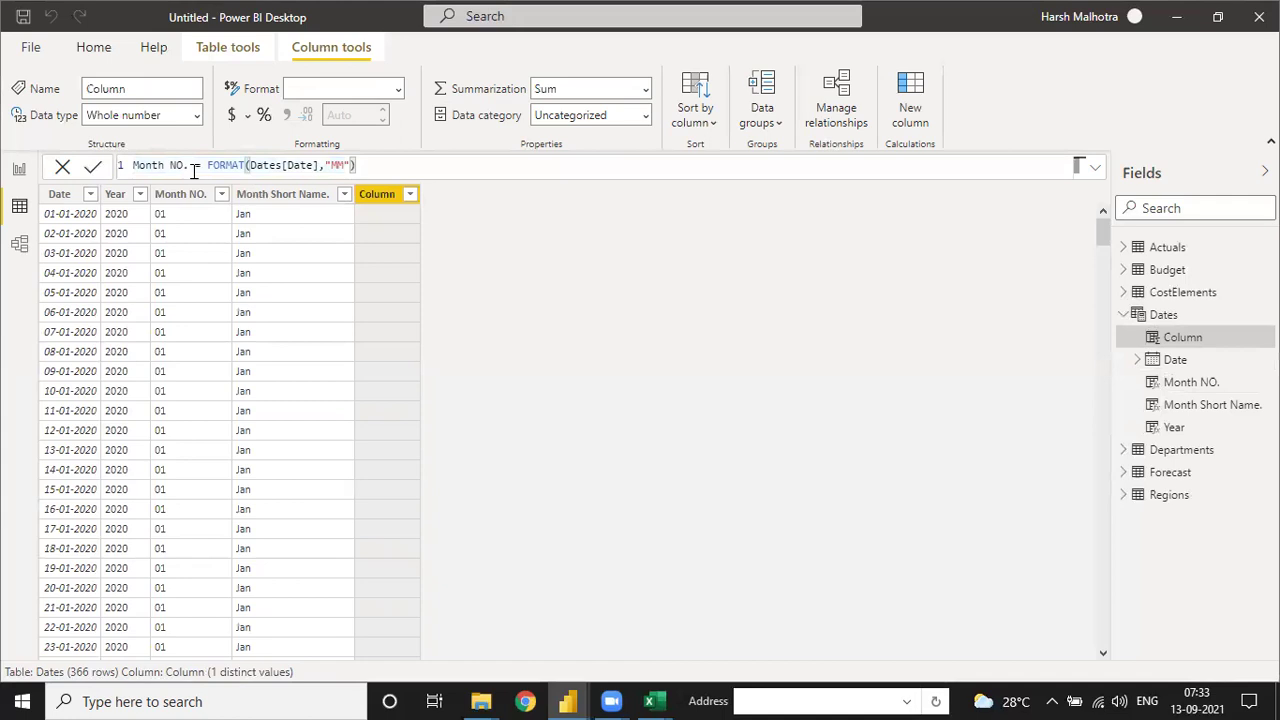
pyautogui.press('BackSpace')
pyautogui.press('BackSpace')
pyautogui.write('Name')
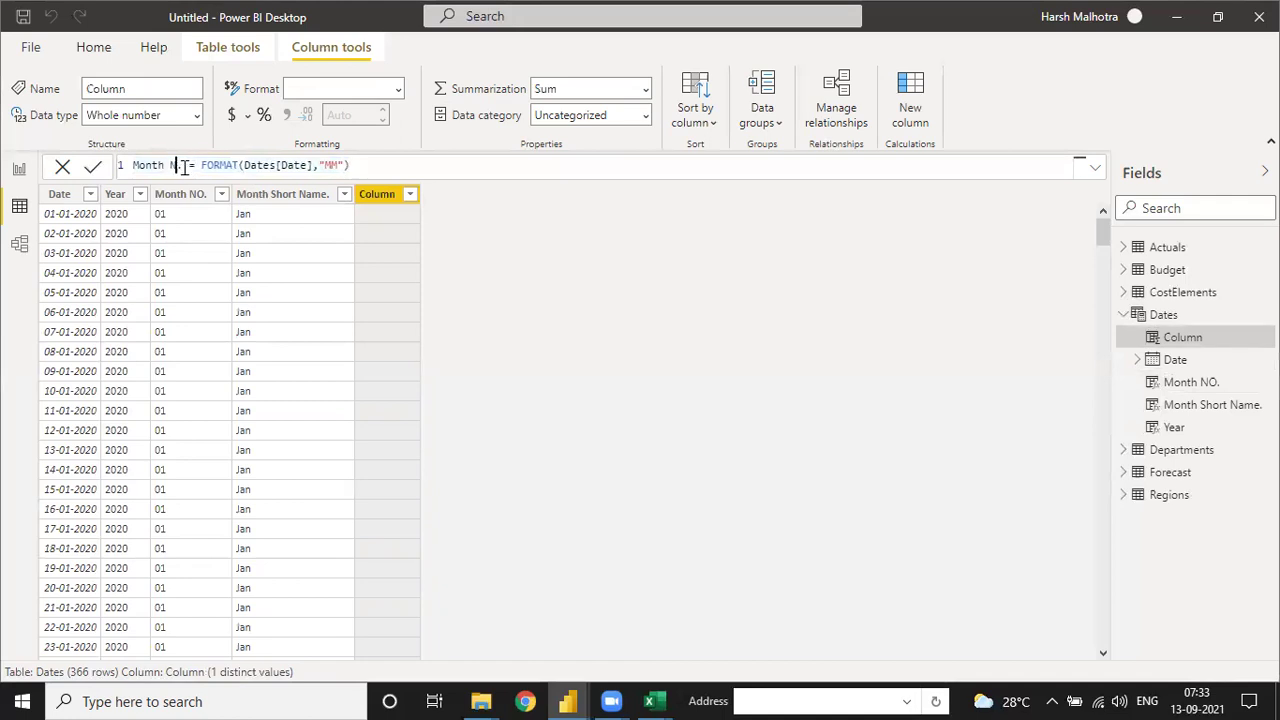
pyautogui.click(333, 165)
pyautogui.write(',"')
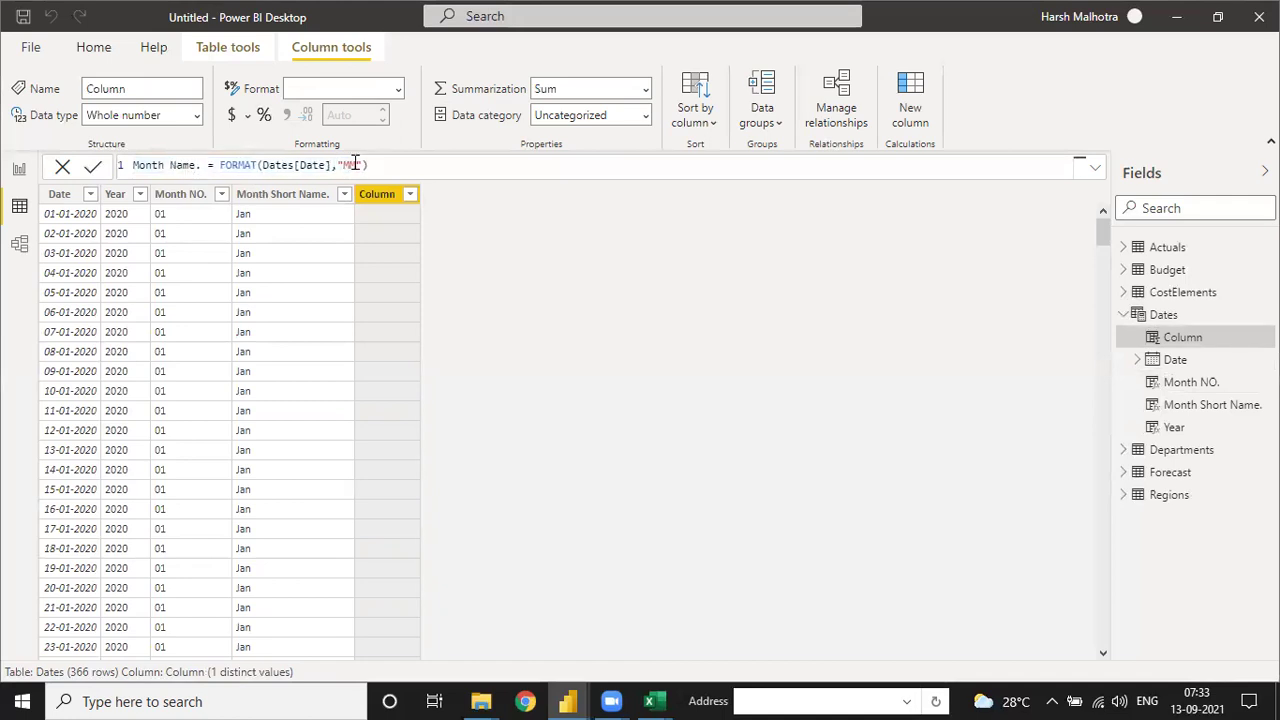
pyautogui.write('MMM')
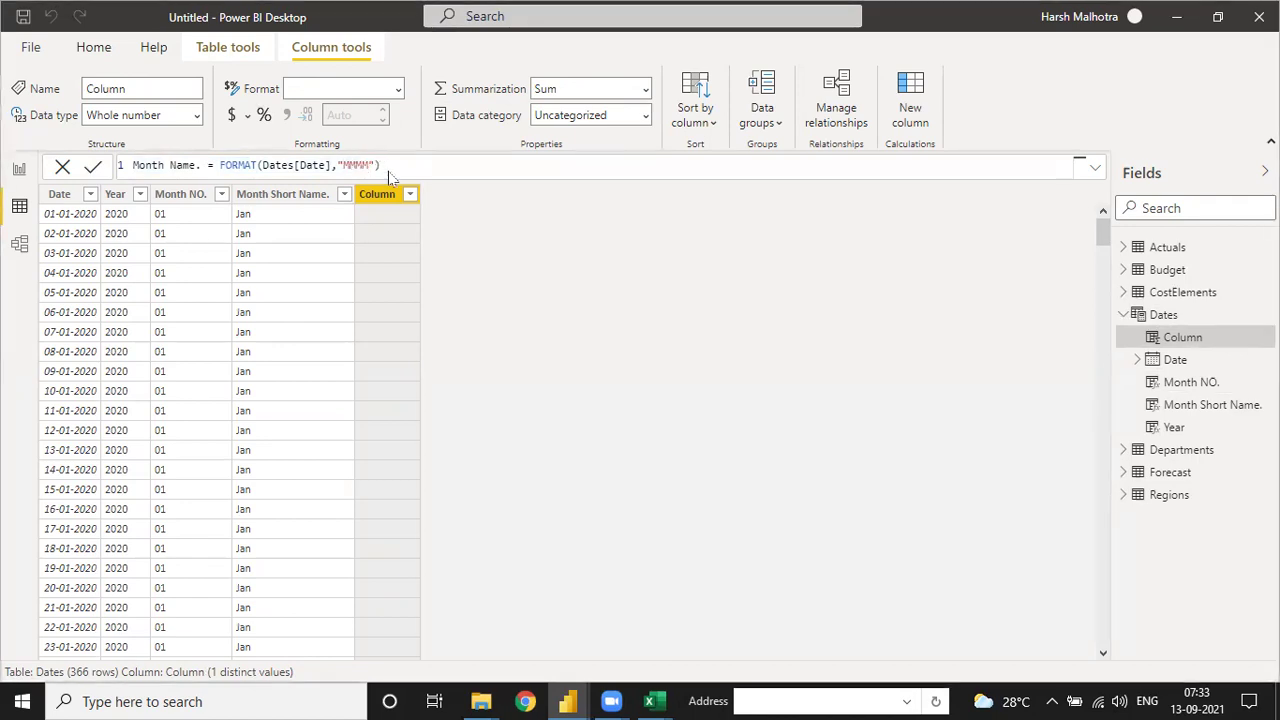
pyautogui.press('Return')
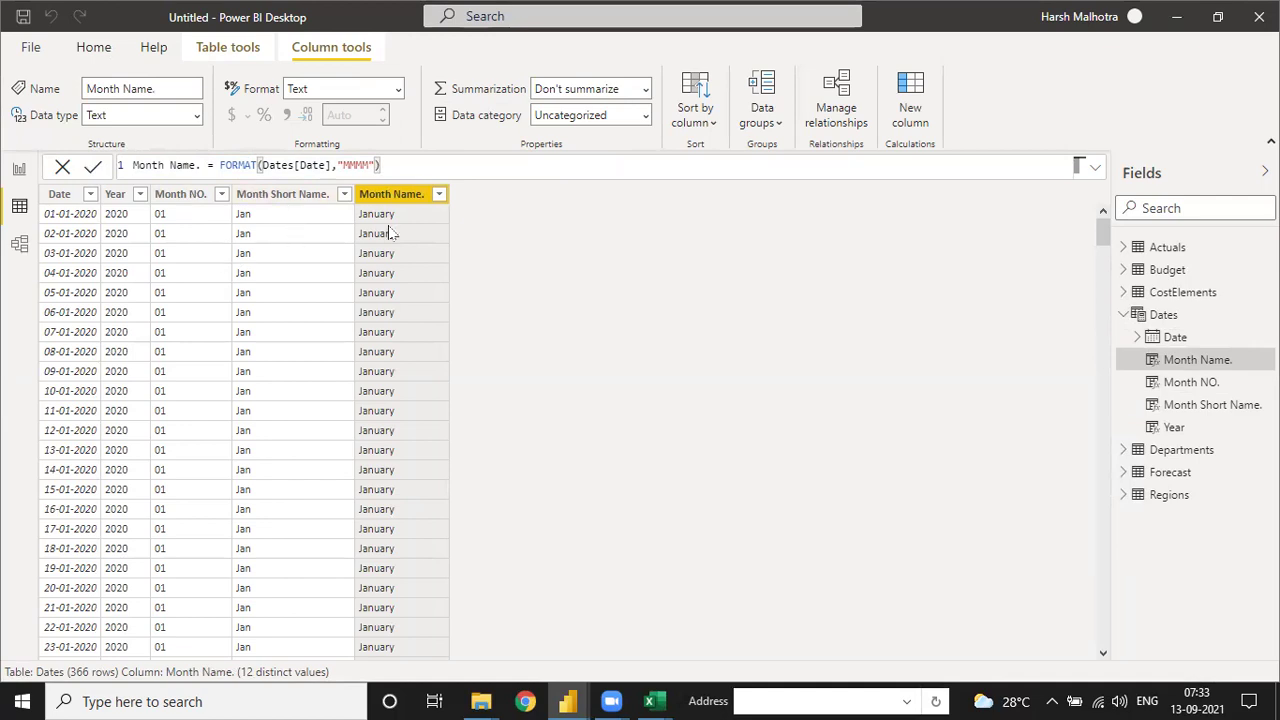
# Step: Copy the whole Month Name. formula and paste it into a new calculated column in the Dates table
pyautogui.click(399, 167)
pyautogui.hotkey('ctrl', 'a')
pyautogui.hotkey('ctrl', 'c')
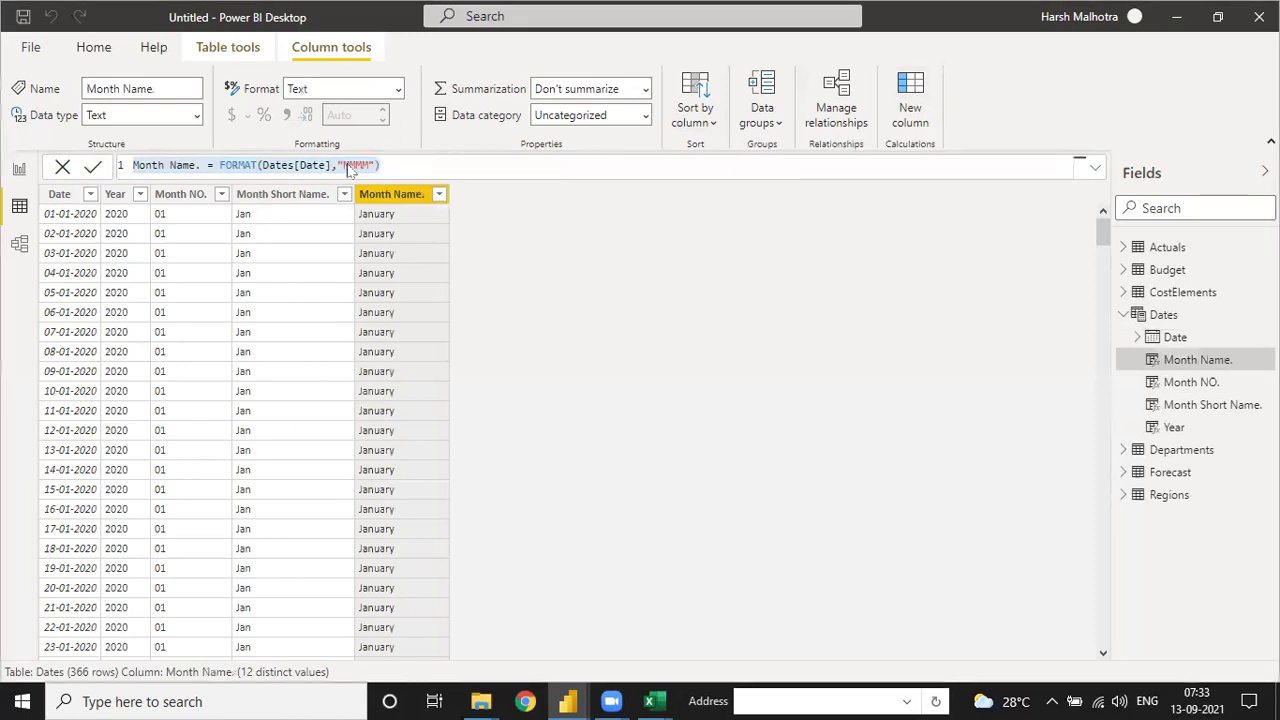
pyautogui.press('Return')
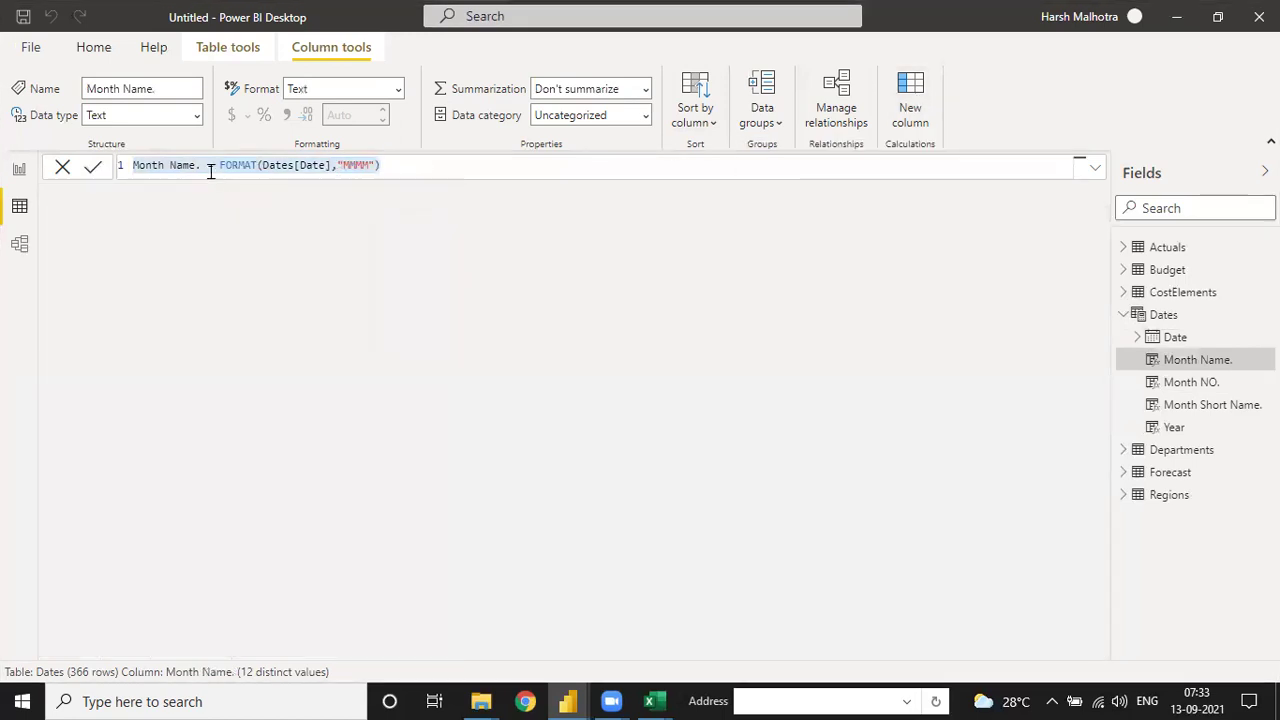
pyautogui.click(175, 165)
pyautogui.hotkey('ctrl', 'a')
pyautogui.hotkey('ctrl', 'v')
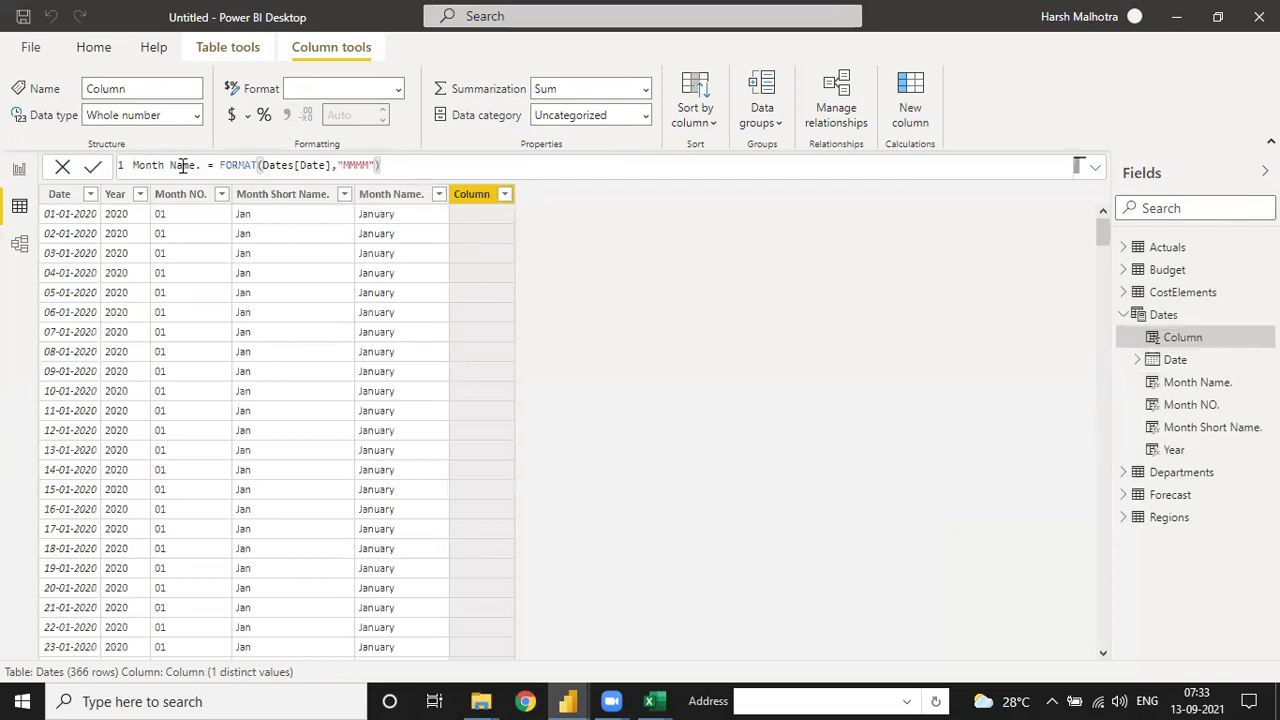
# Step: Replace the column name in the pasted formula with Day No
pyautogui.press('BackSpace')
pyautogui.press('BackSpace')
pyautogui.press('BackSpace')
pyautogui.press('BackSpace')
pyautogui.press('BackSpace')
pyautogui.press('BackSpace')
pyautogui.press('BackSpace')
pyautogui.press('BackSpace')
pyautogui.press('BackSpace')
pyautogui.press('BackSpace')
pyautogui.press('BackSpace')
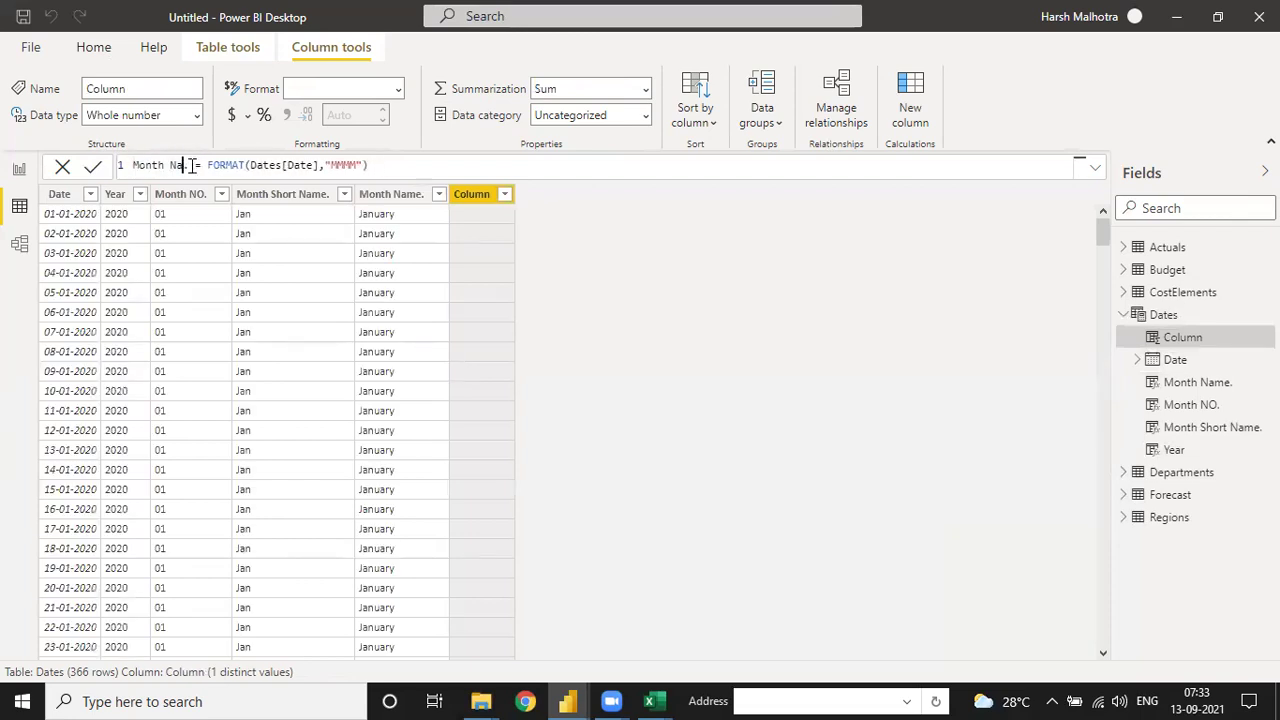
pyautogui.write('Day No..')
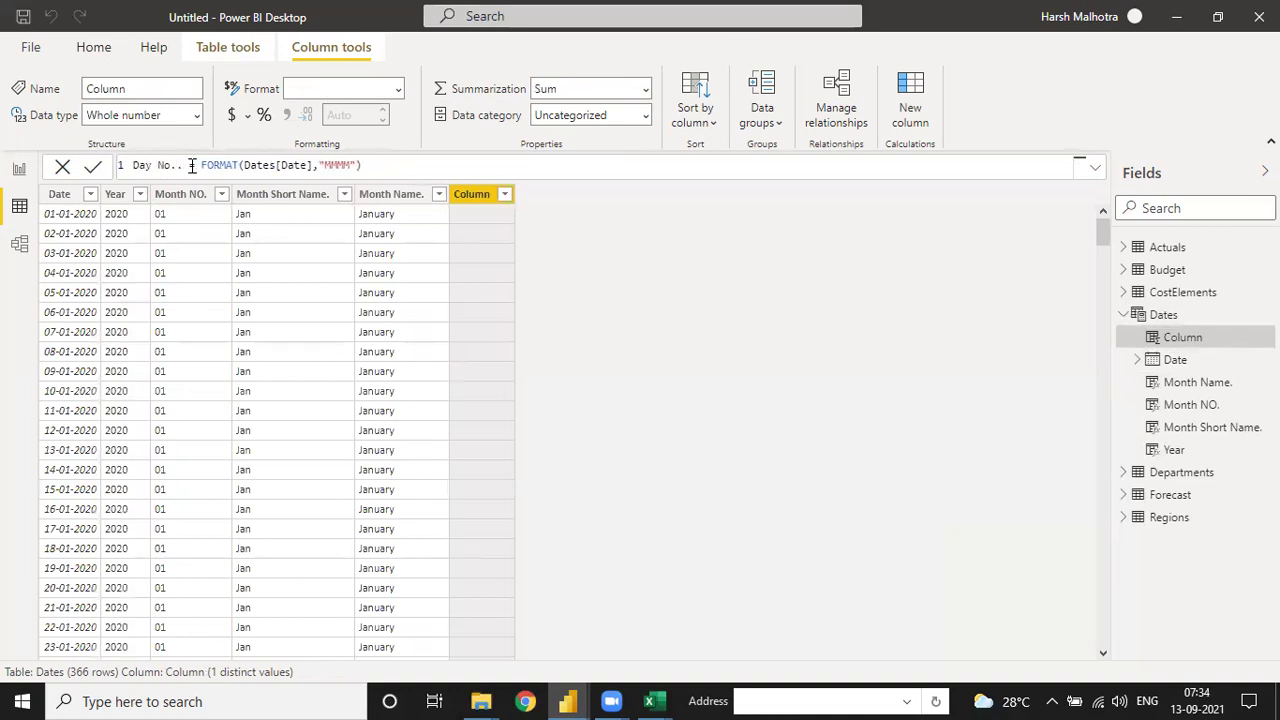
pyautogui.press('BackSpace')
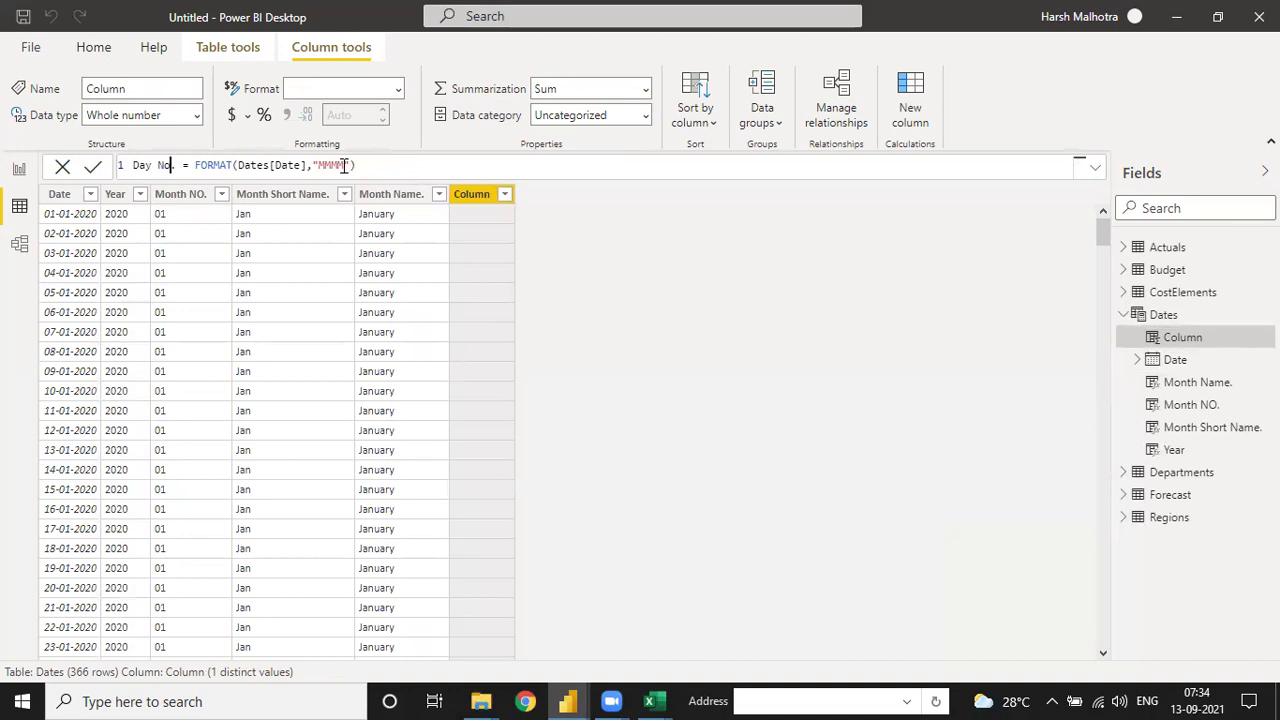
# Step: Set the Day No. formula's format code to "DD", copy the whole formula and commit it
pyautogui.press('BackSpace')
pyautogui.press('BackSpace')
pyautogui.press('BackSpace')
pyautogui.write('DD')
pyautogui.hotkey('ctrl', 'a')
pyautogui.hotkey('ctrl', 'c')
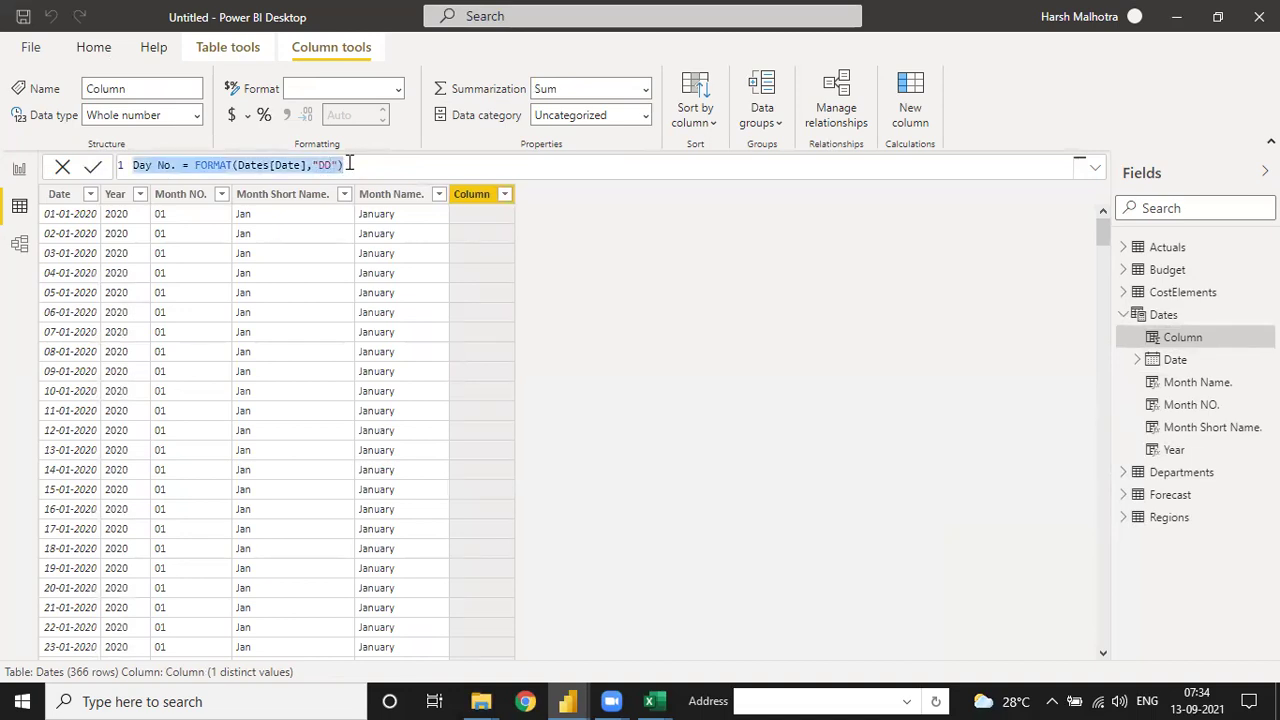
pyautogui.click(348, 164)
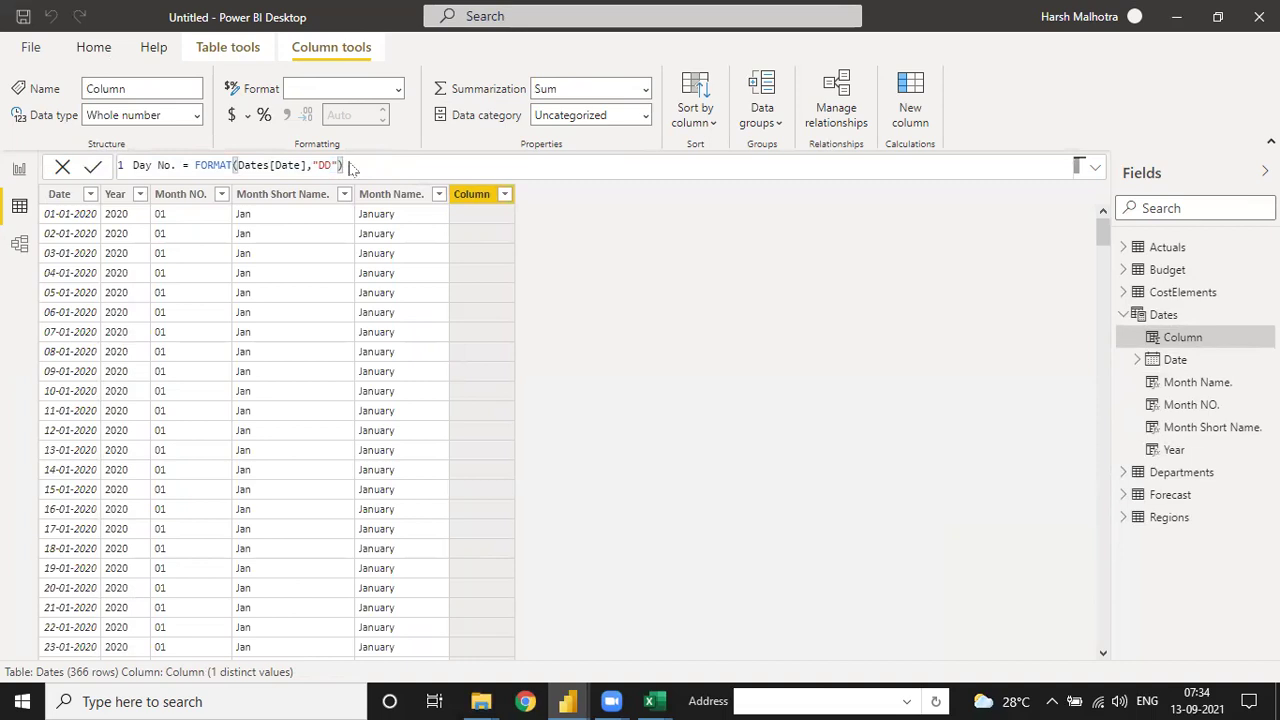
pyautogui.press('Return')
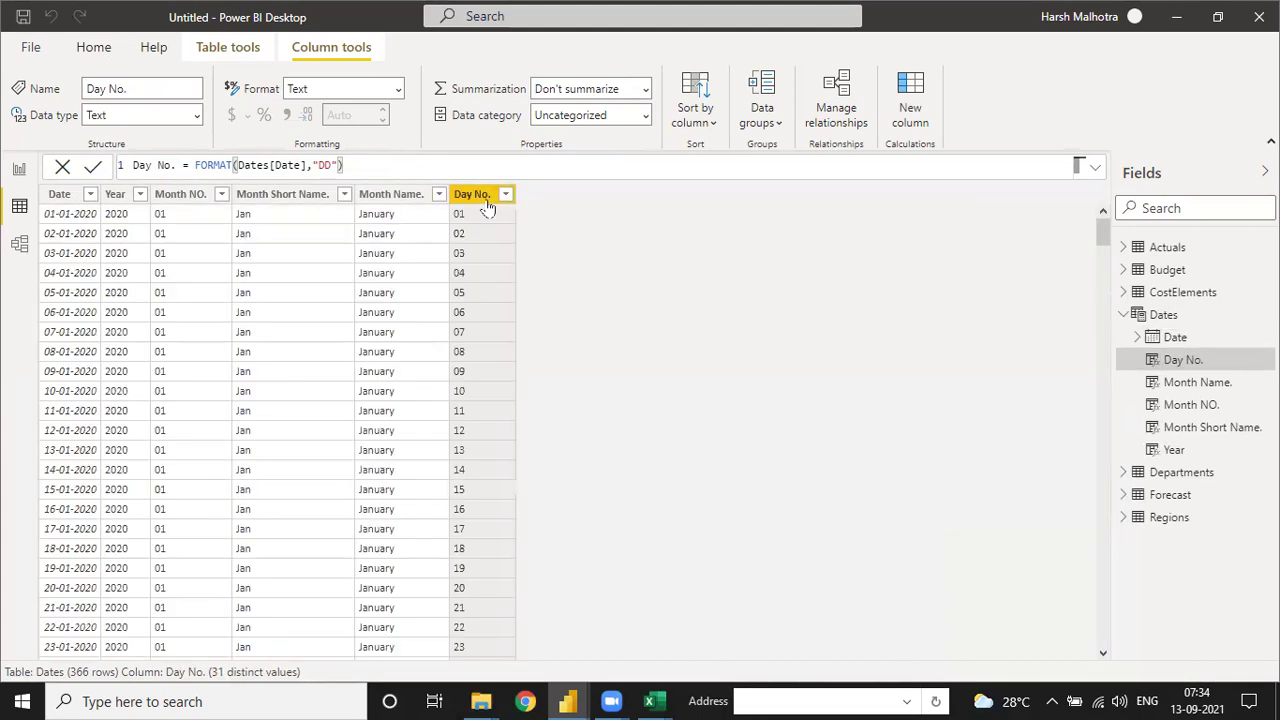
# Step: Add another calculated column from the copied Day No. formula and name it Day Short Name. in the formula
pyautogui.click(907, 96)
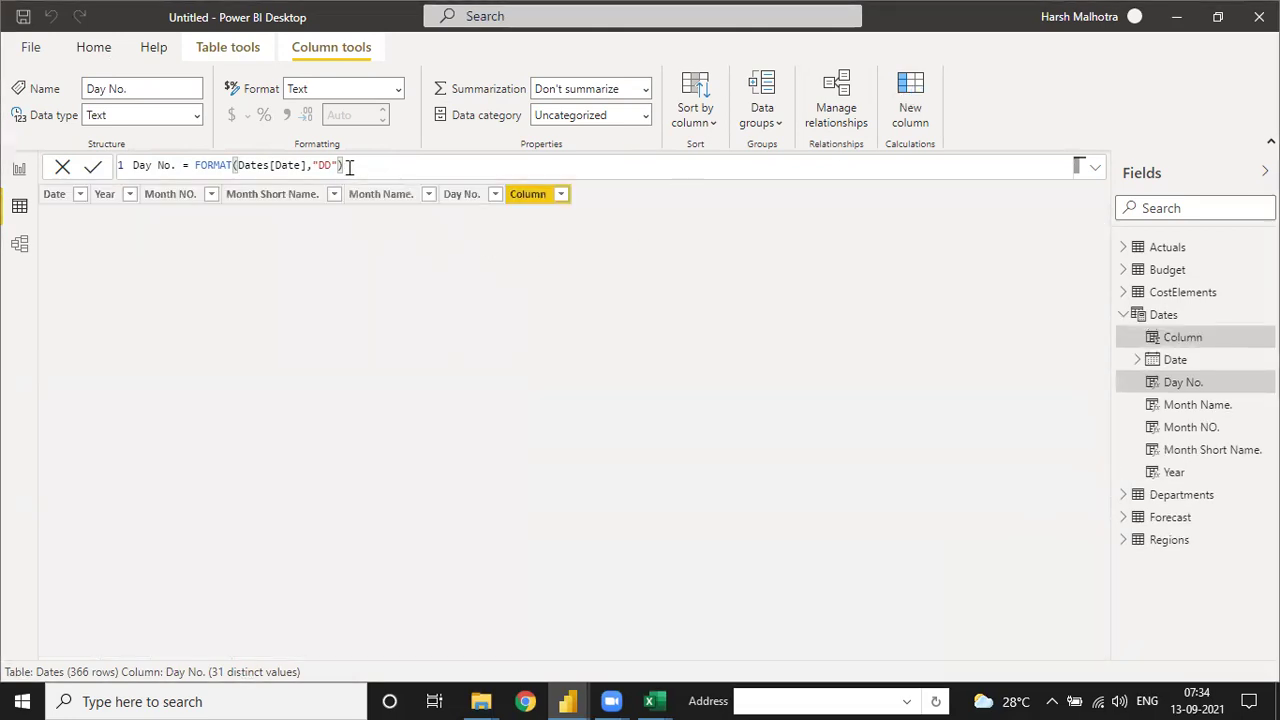
pyautogui.hotkey('ctrl', 'a')
pyautogui.hotkey('ctrl', 'v')
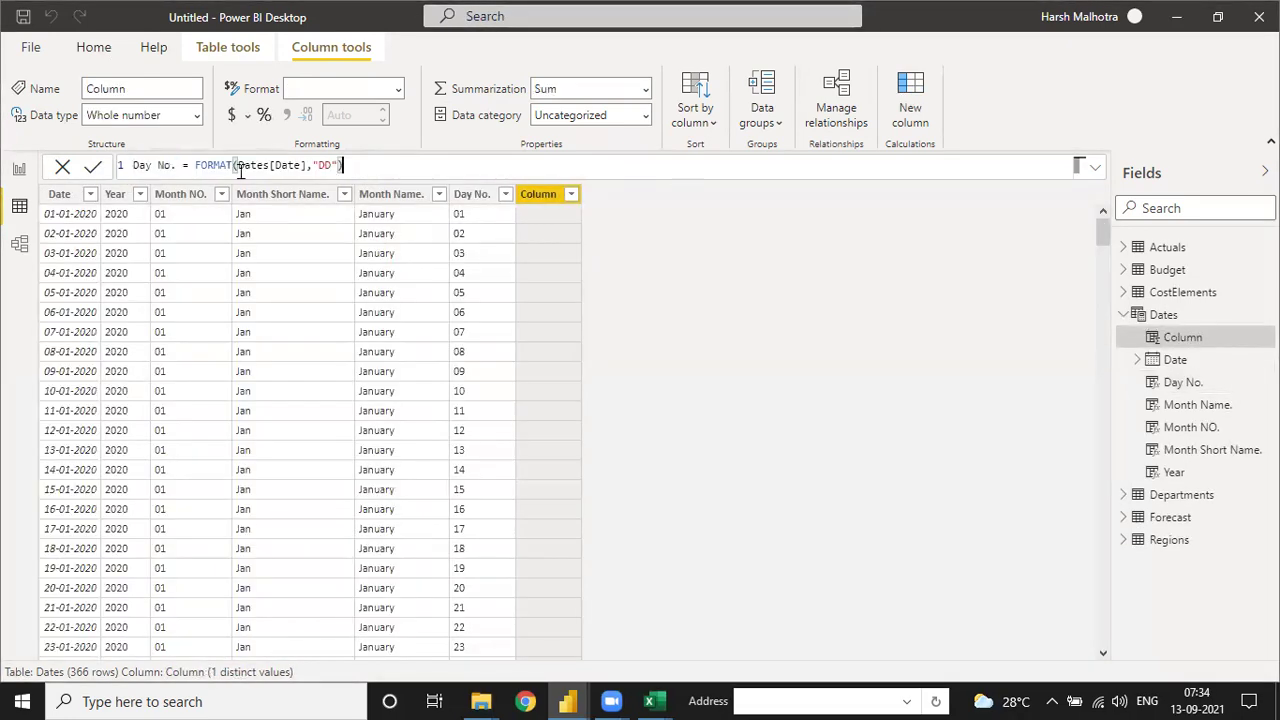
pyautogui.click(169, 165)
pyautogui.press('BackSpace')
pyautogui.write('am')
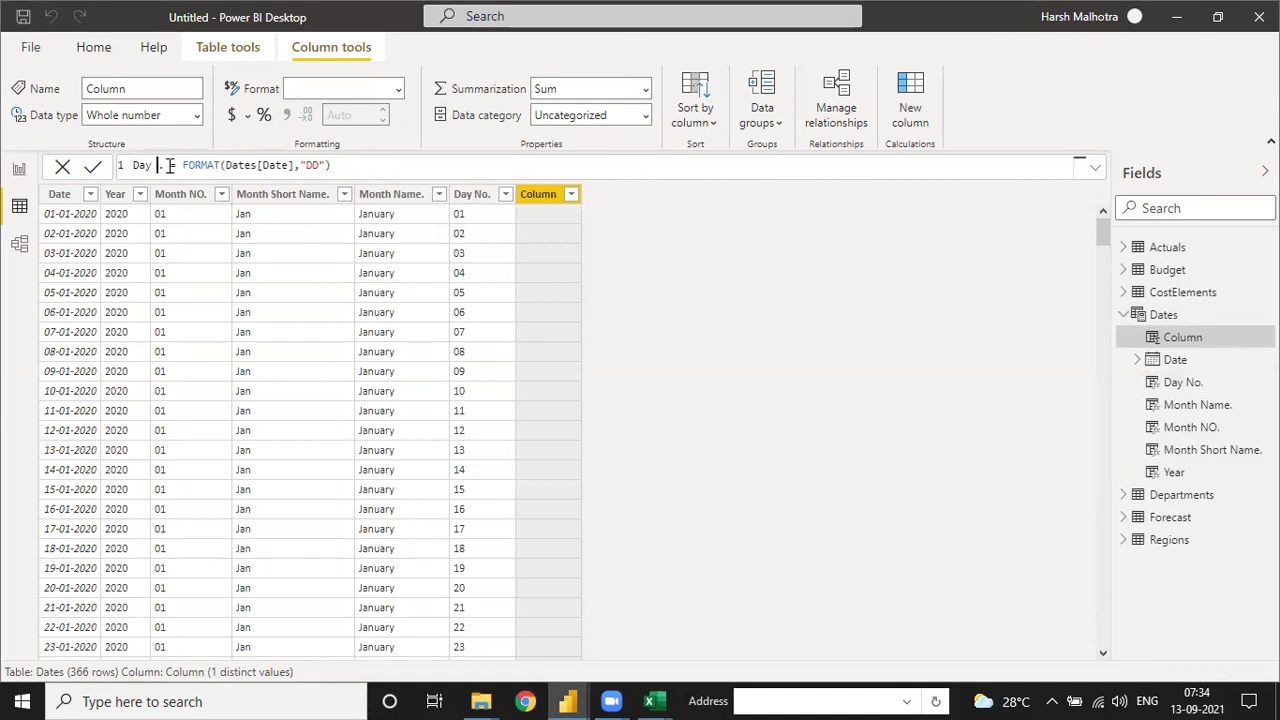
pyautogui.press('BackSpace')
pyautogui.press('BackSpace')
pyautogui.press('BackSpace')
pyautogui.write('Sho')
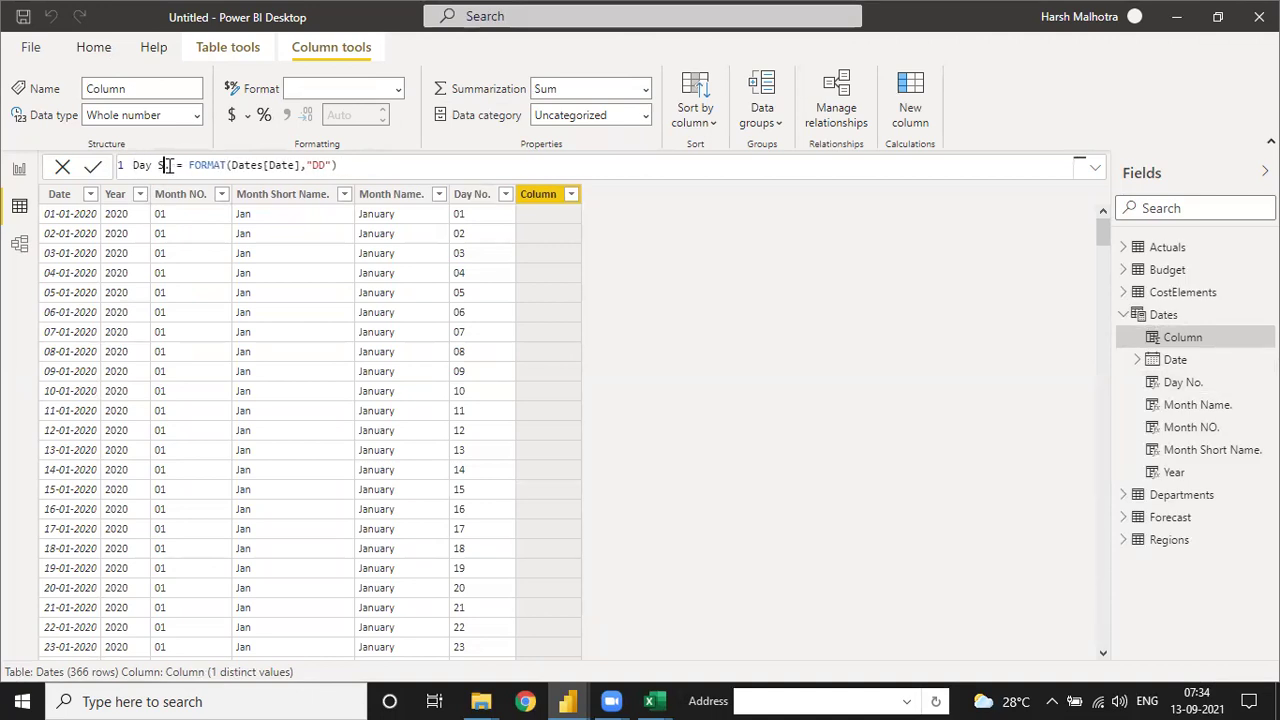
pyautogui.write('rt ')
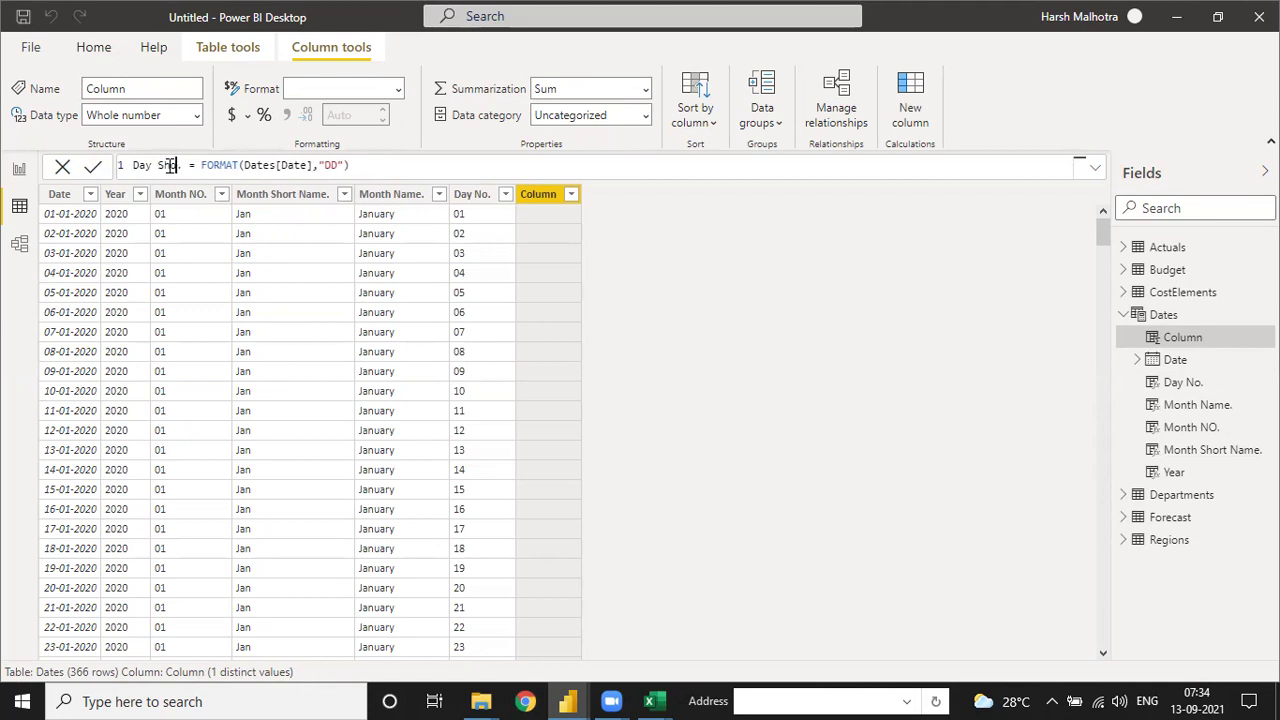
pyautogui.write('Na')
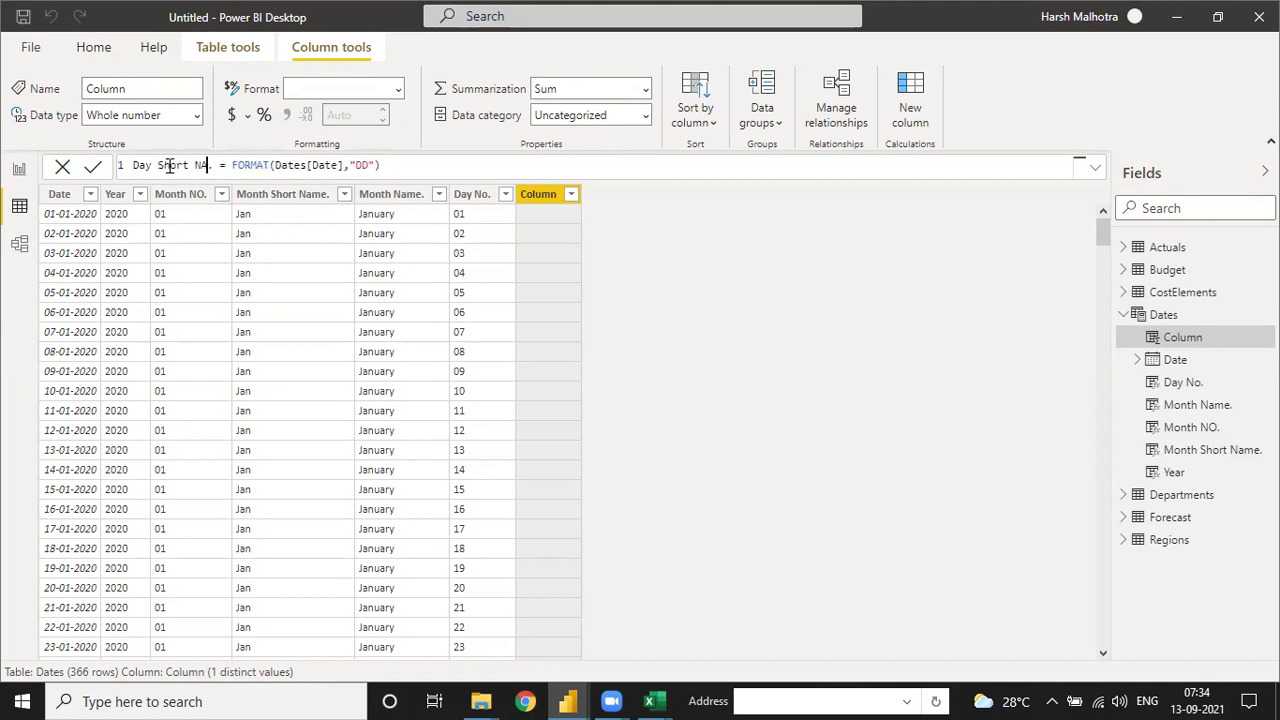
pyautogui.write('me.')
# Step: Set the Day Short Name. formula's format code to "DDD" and commit it
pyautogui.click(380, 165)
pyautogui.write('D')
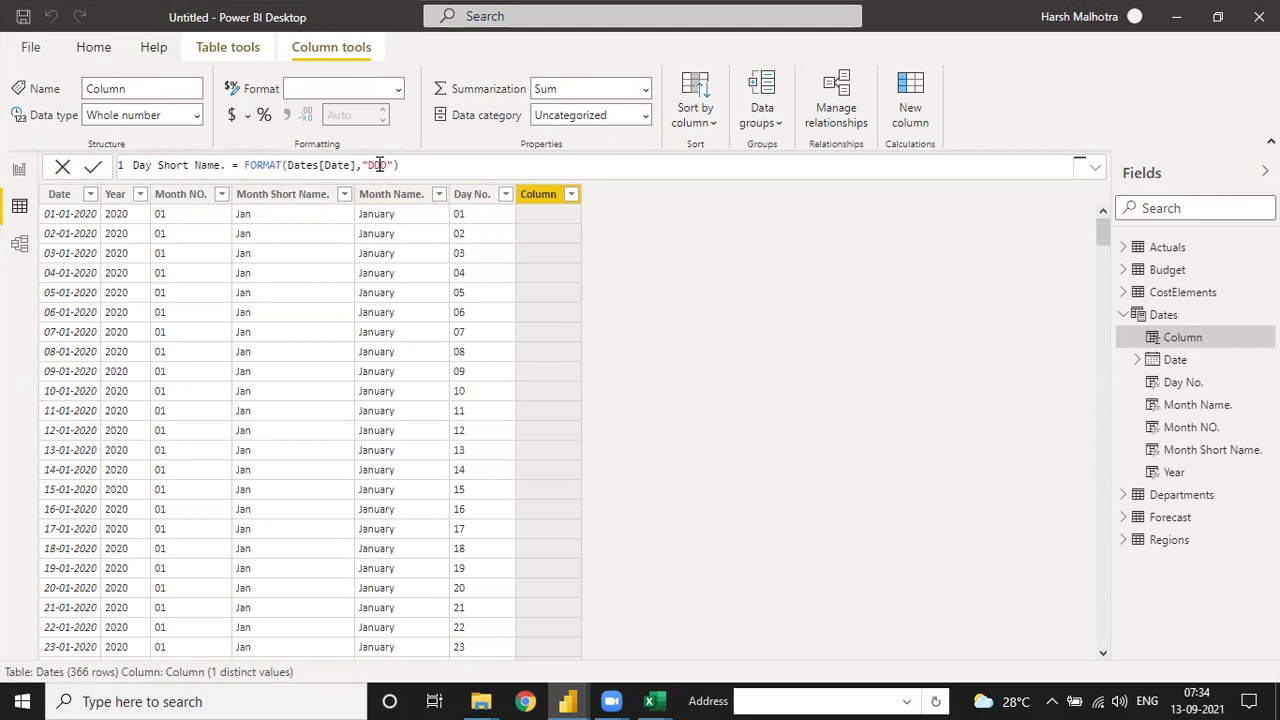
pyautogui.press('Return')
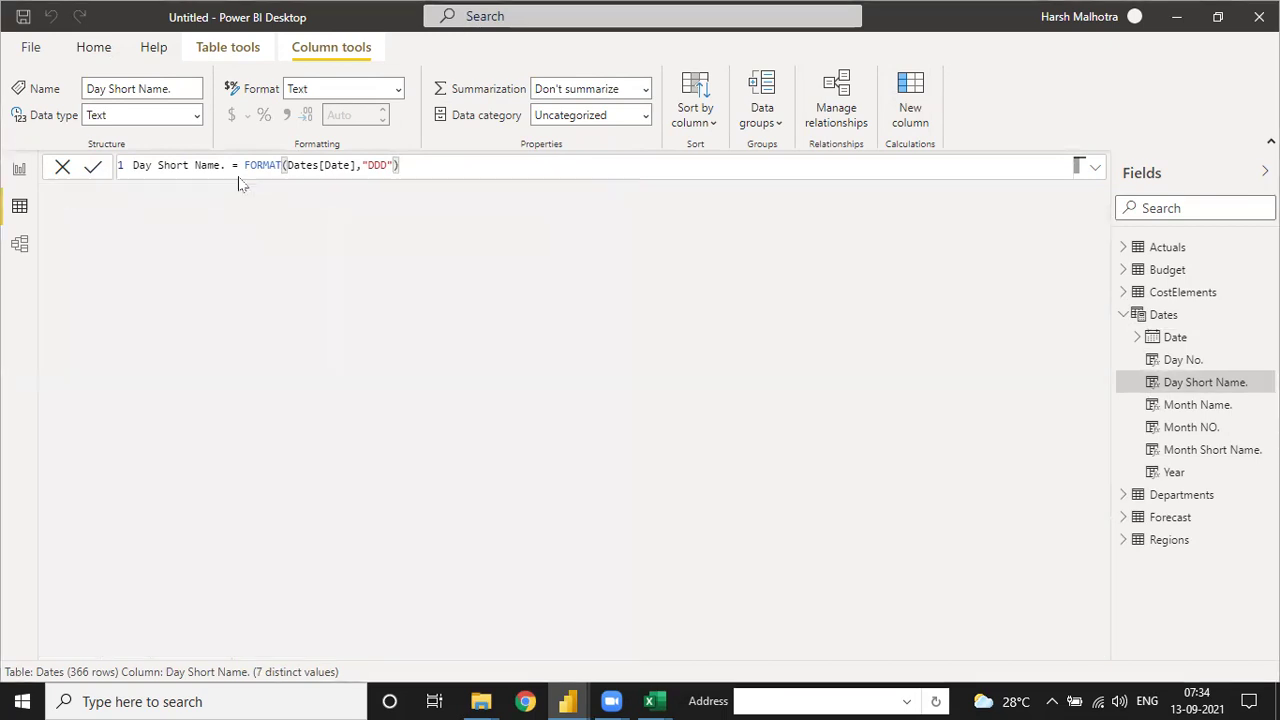
# Step: Add a calculated column Day Name. = FORMAT(Dates[Date],"DDDD") to the Dates table and check its rows
pyautogui.hotkey('ctrl', 'z')
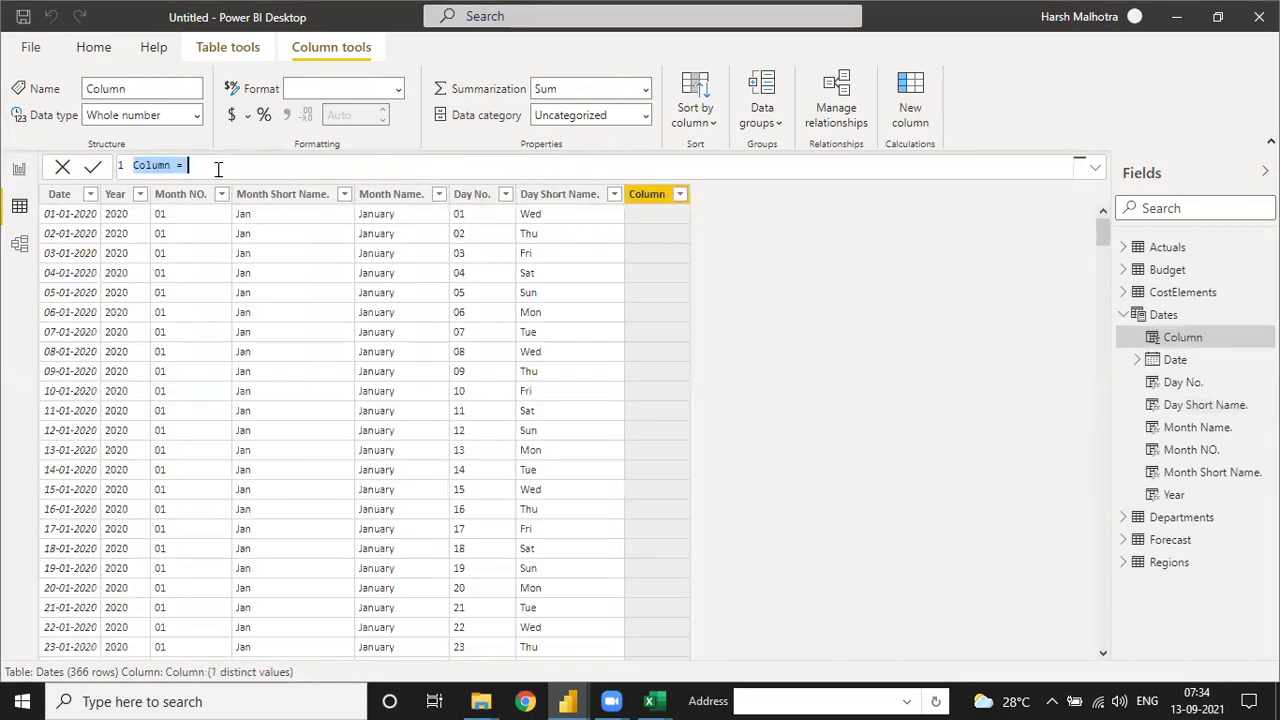
pyautogui.write('Day No. = FORMAT(Dates[Date],"DD")')
pyautogui.click(171, 167)
pyautogui.press('BackSpace')
pyautogui.press('BackSpace')
pyautogui.write('Name')
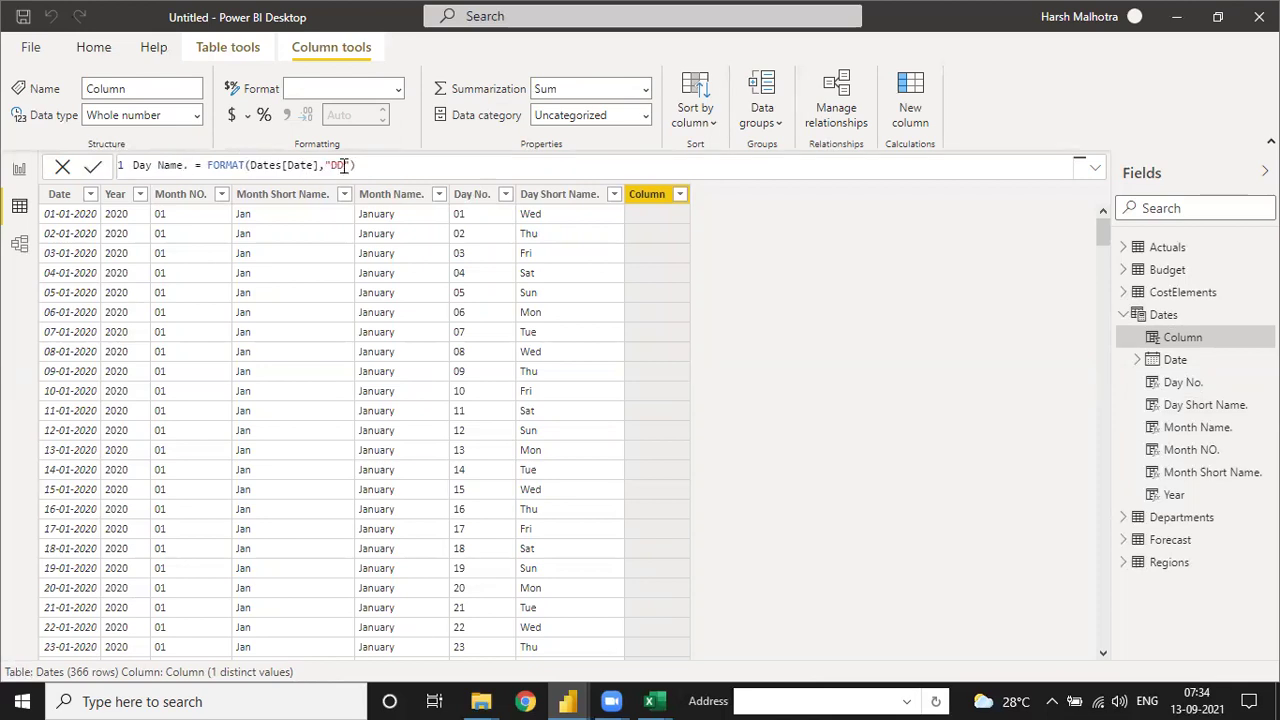
pyautogui.write('DD')
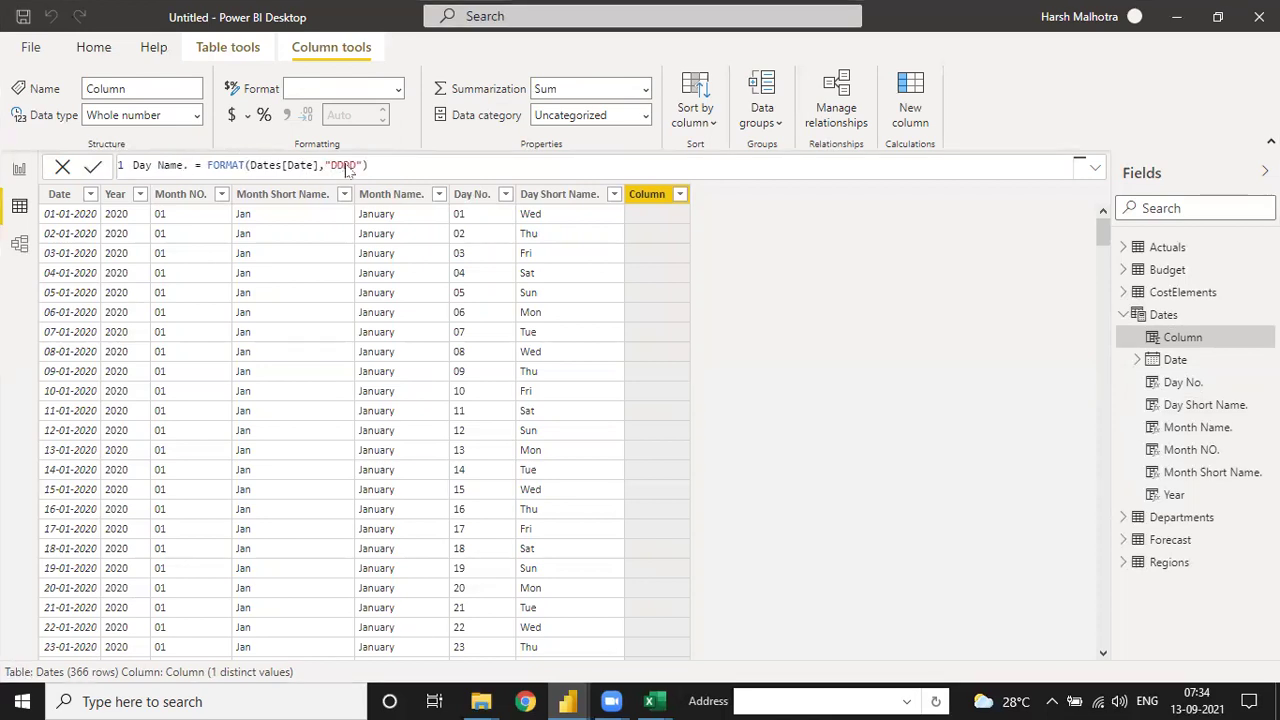
pyautogui.press('Return')
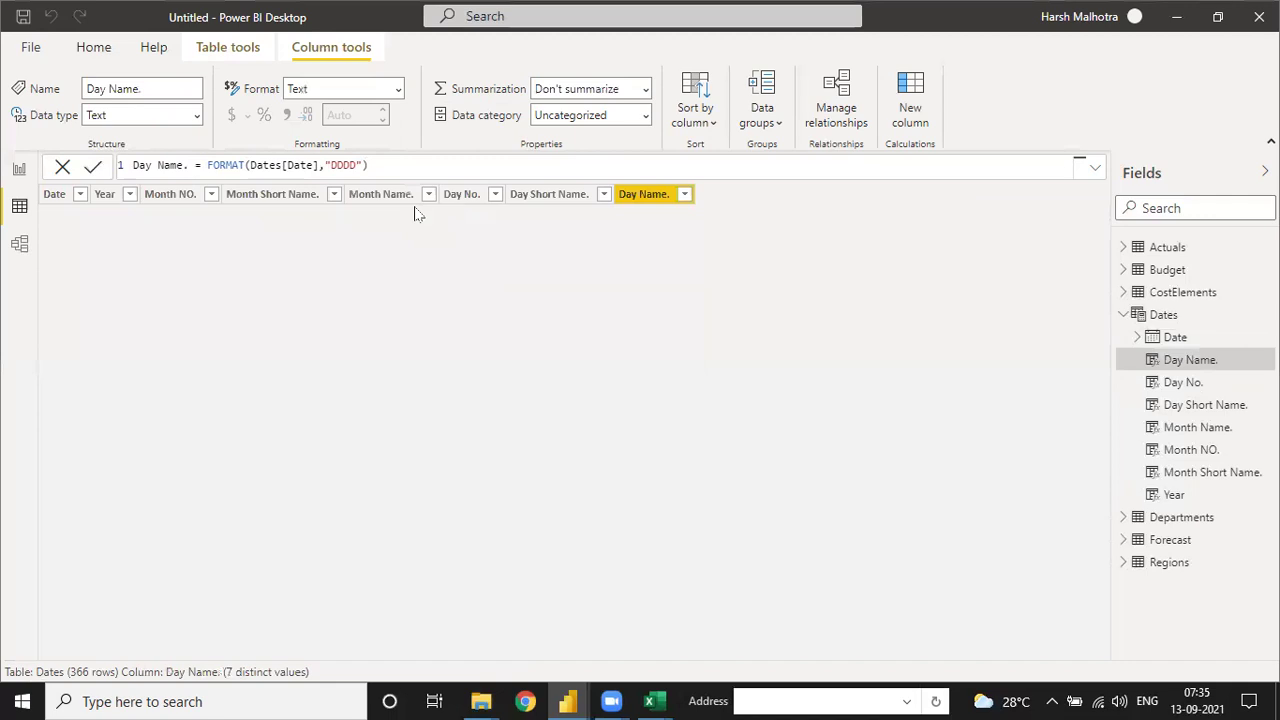
pyautogui.scroll(-10, 640, 355)
pyautogui.scroll(10, 645, 395)
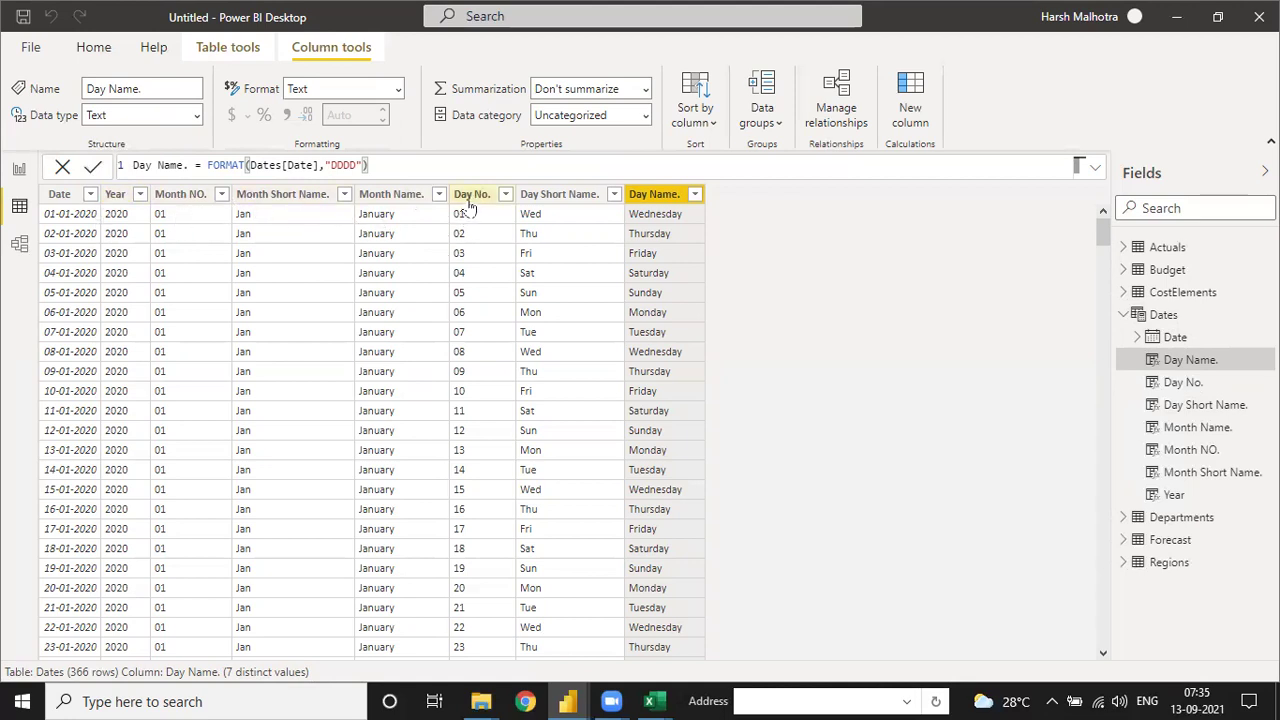
# Step: Sort the Month Short Name. column of the Dates table by Month NO
pyautogui.click(412, 197)
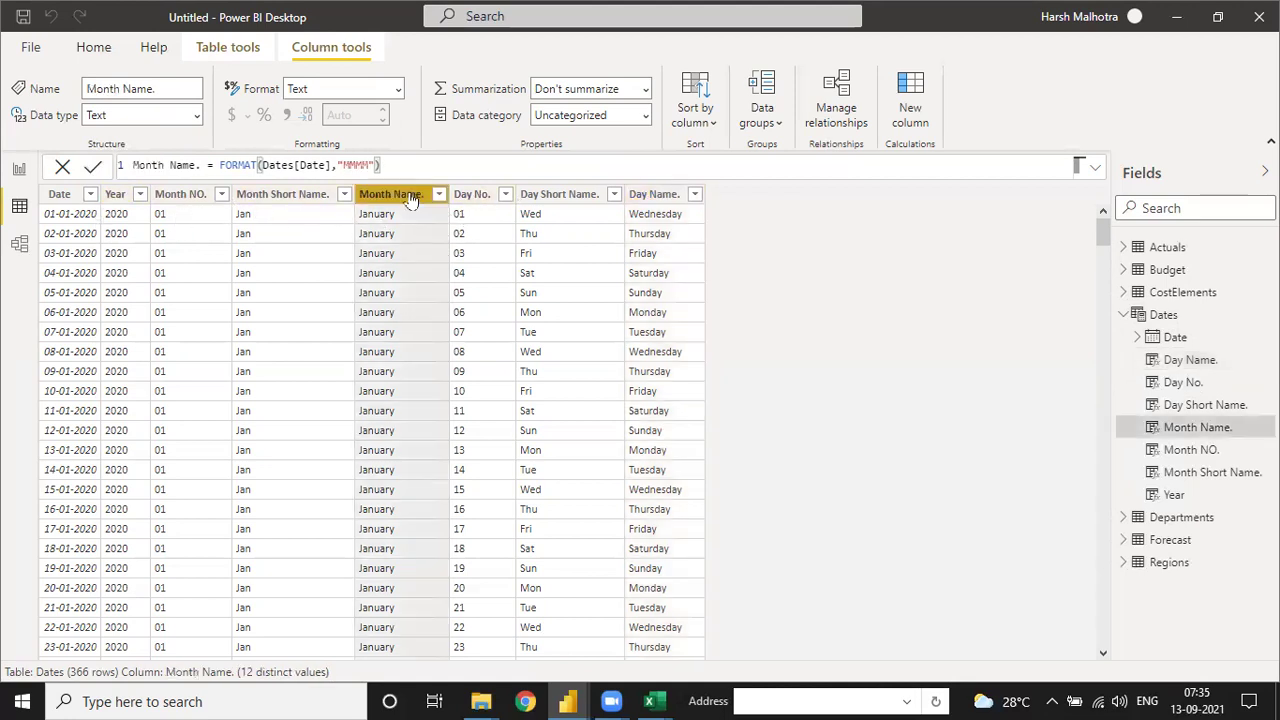
pyautogui.click(271, 197)
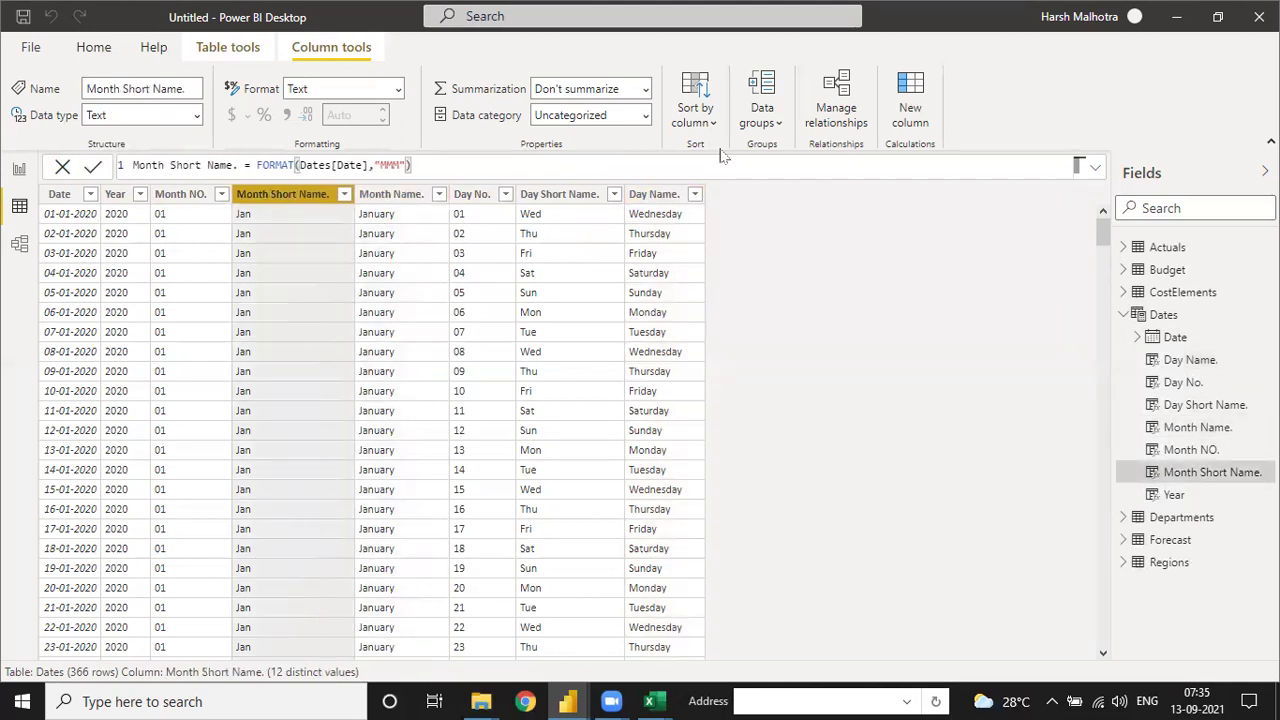
pyautogui.click(695, 108)
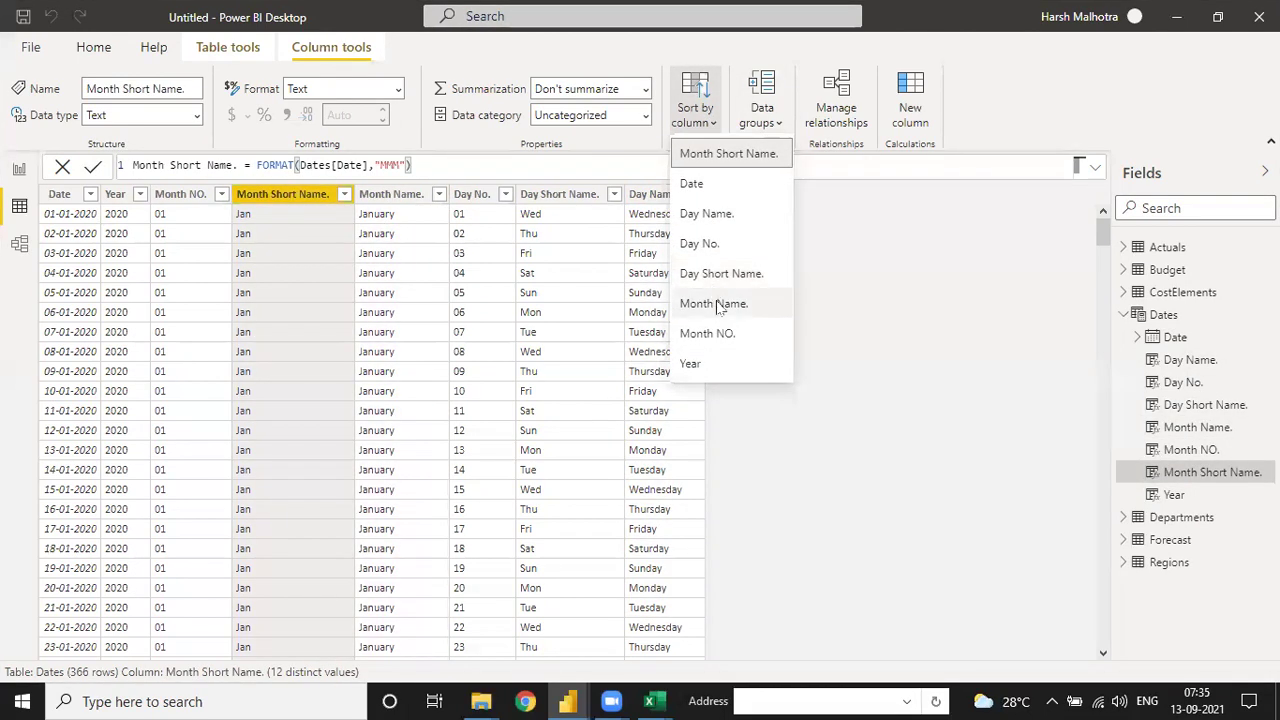
pyautogui.click(712, 334)
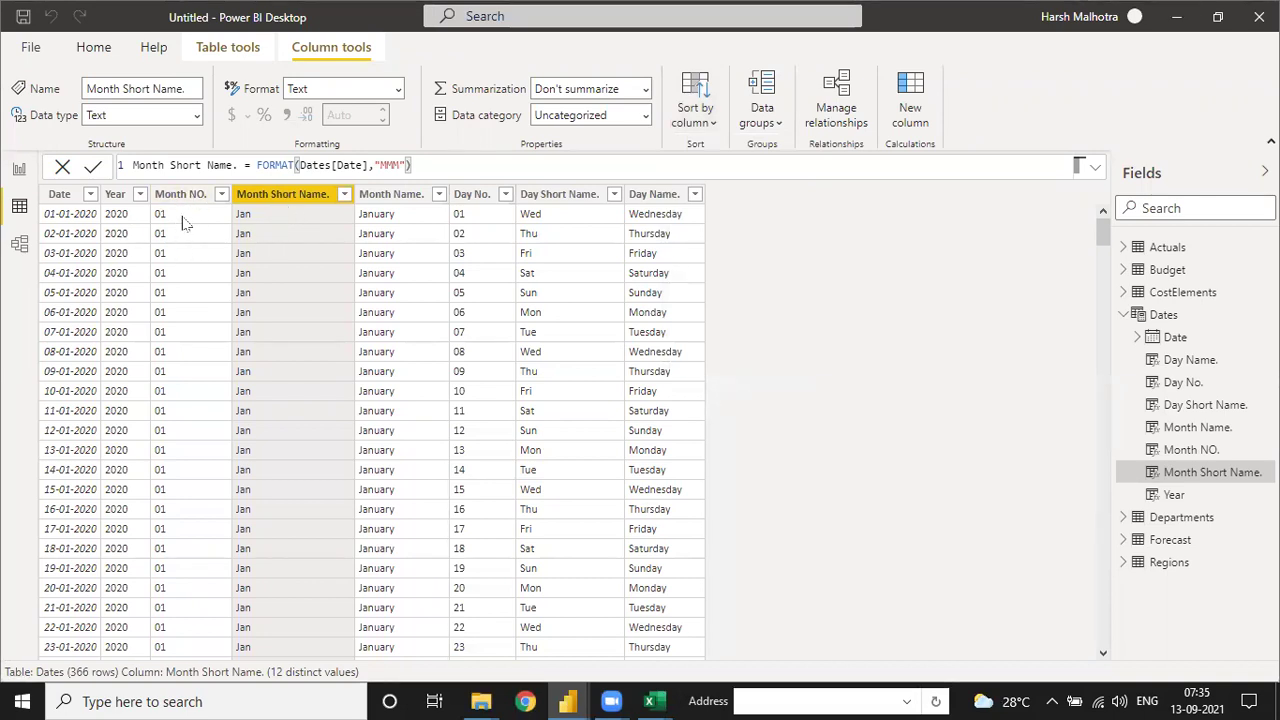
# Step: Try to sort the Day Short Name. column by Day No., then select the Day No. column
pyautogui.click(576, 203)
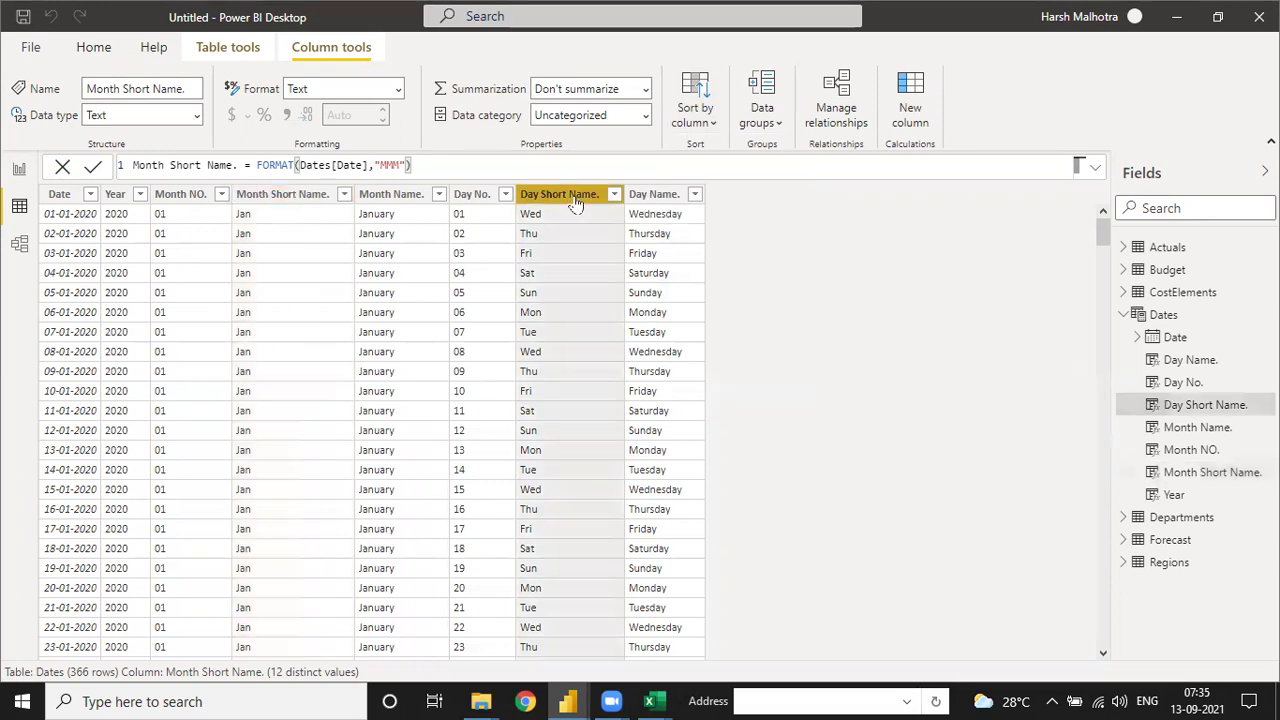
pyautogui.click(711, 123)
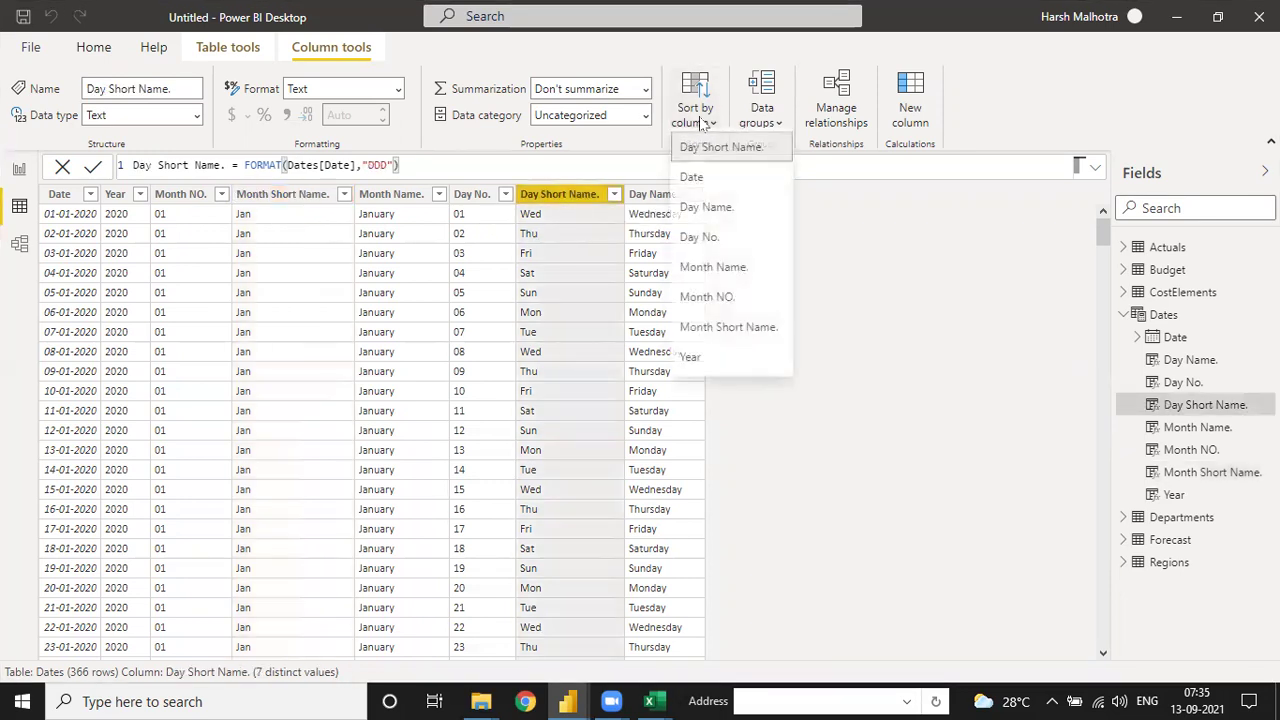
pyautogui.click(716, 248)
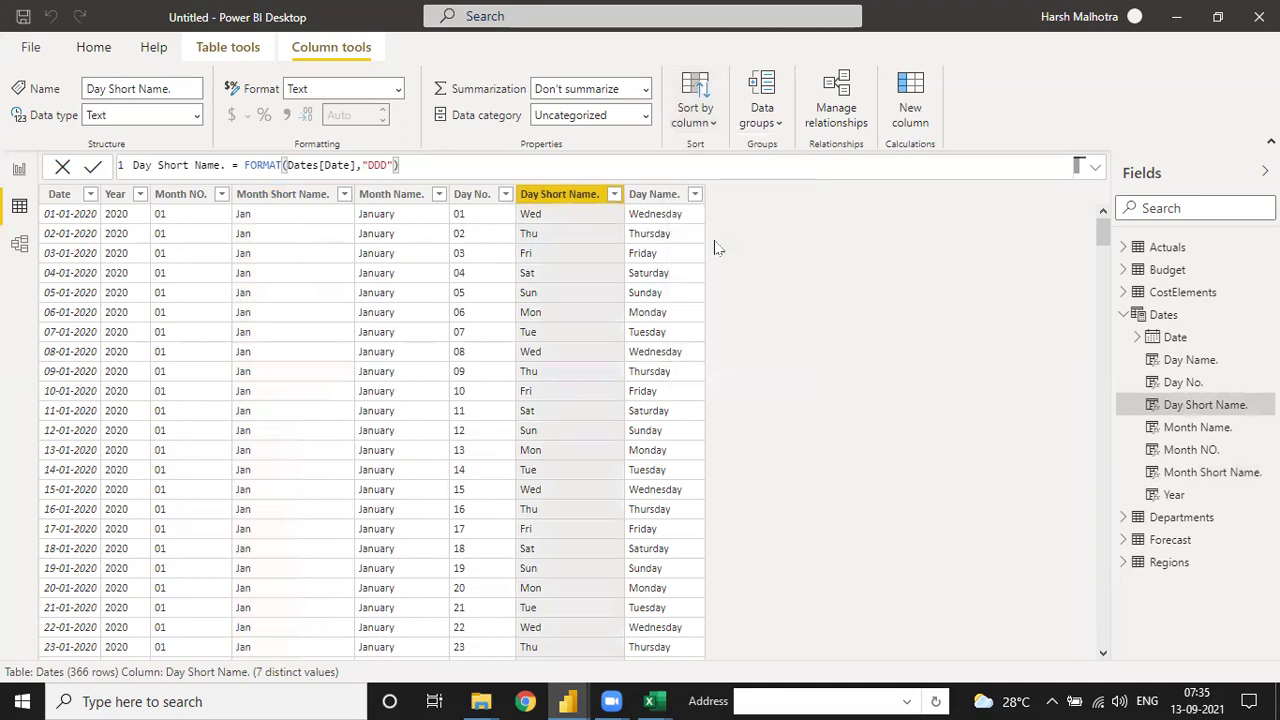
pyautogui.click(790, 406)
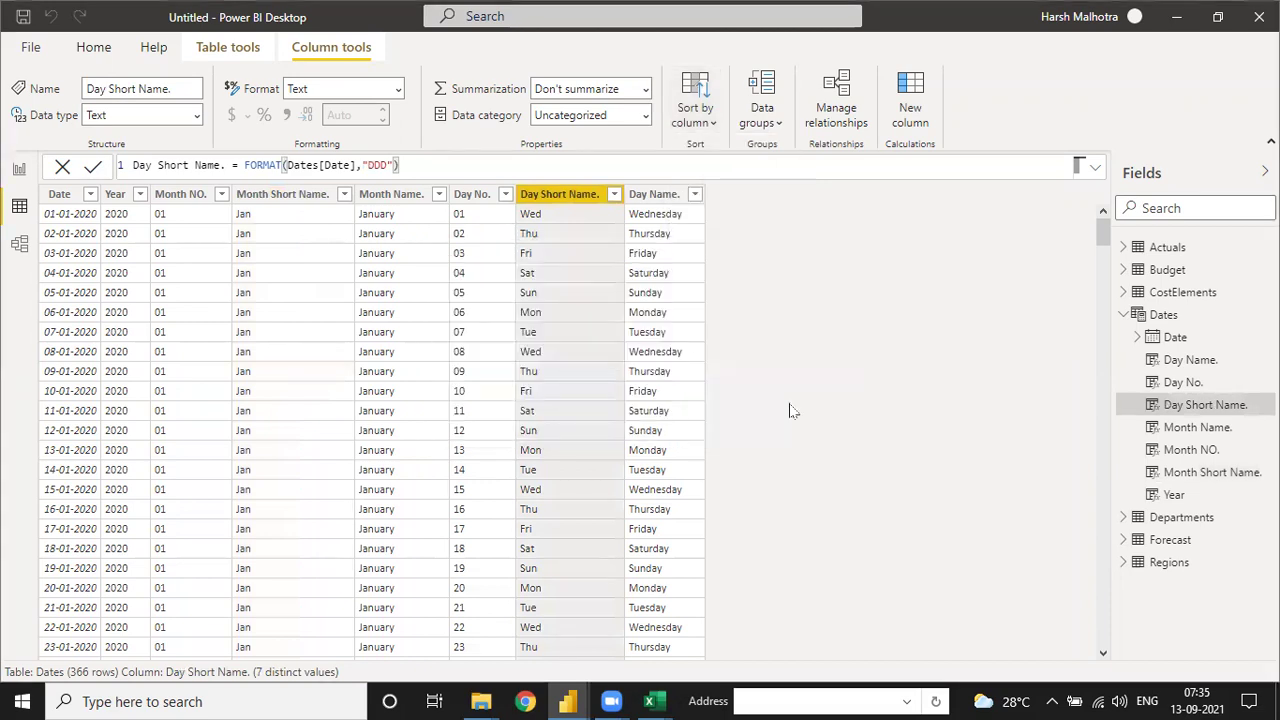
pyautogui.click(472, 194)
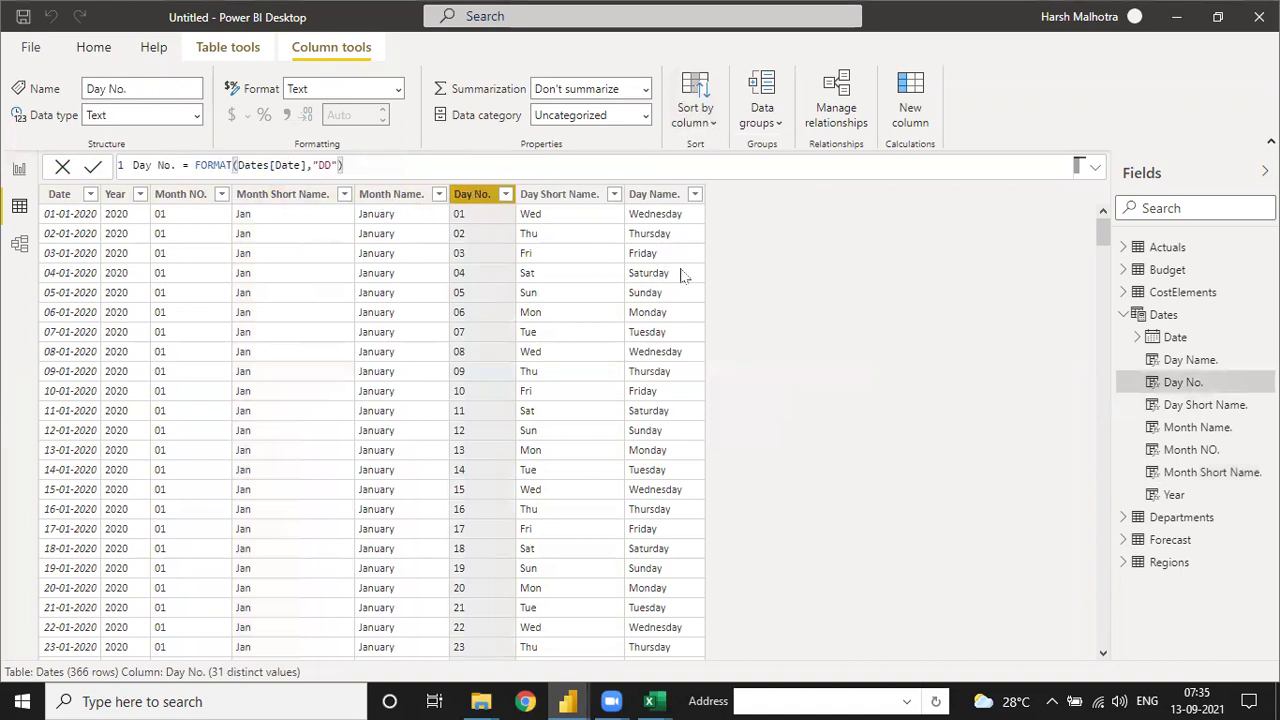
# Step: In the model diagram, move the Dates table beside the Forecast table and make its card taller
pyautogui.click(19, 244)
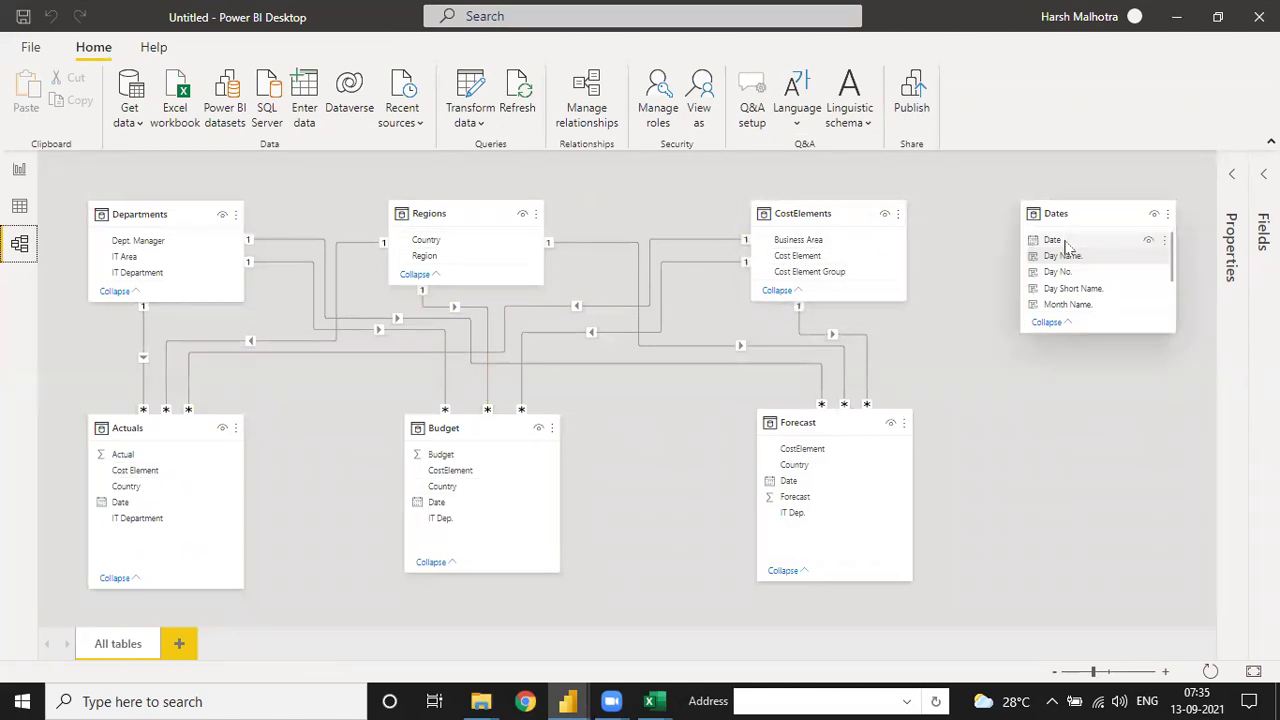
pyautogui.moveTo(1080, 214); pyautogui.dragTo(1049, 420)
pyautogui.moveTo(1066, 540); pyautogui.dragTo(1063, 577)
# Step: Relate the Dates table's Date field to the Date fields of Forecast, Budget and Actuals
pyautogui.moveTo(1036, 453); pyautogui.dragTo(806, 484)
pyautogui.moveTo(1022, 451); pyautogui.dragTo(450, 506)
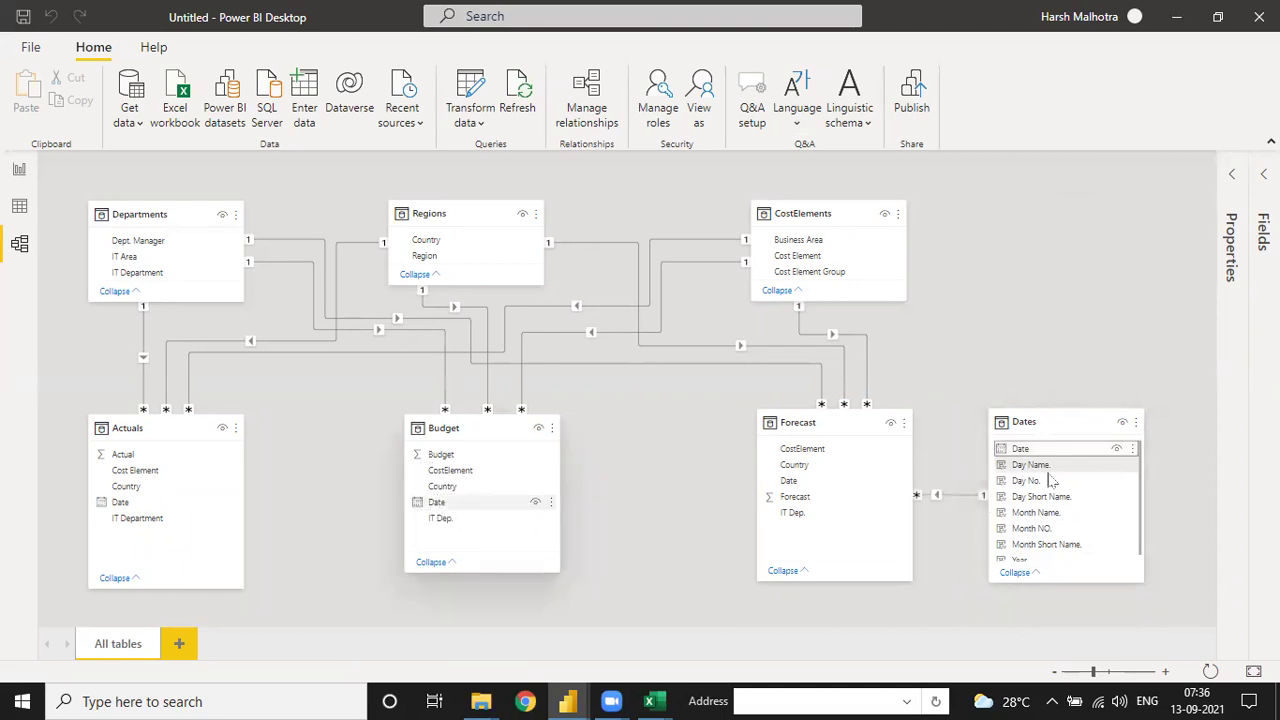
pyautogui.moveTo(1037, 452); pyautogui.dragTo(363, 485)
pyautogui.moveTo(145, 505); pyautogui.dragTo(1030, 452)
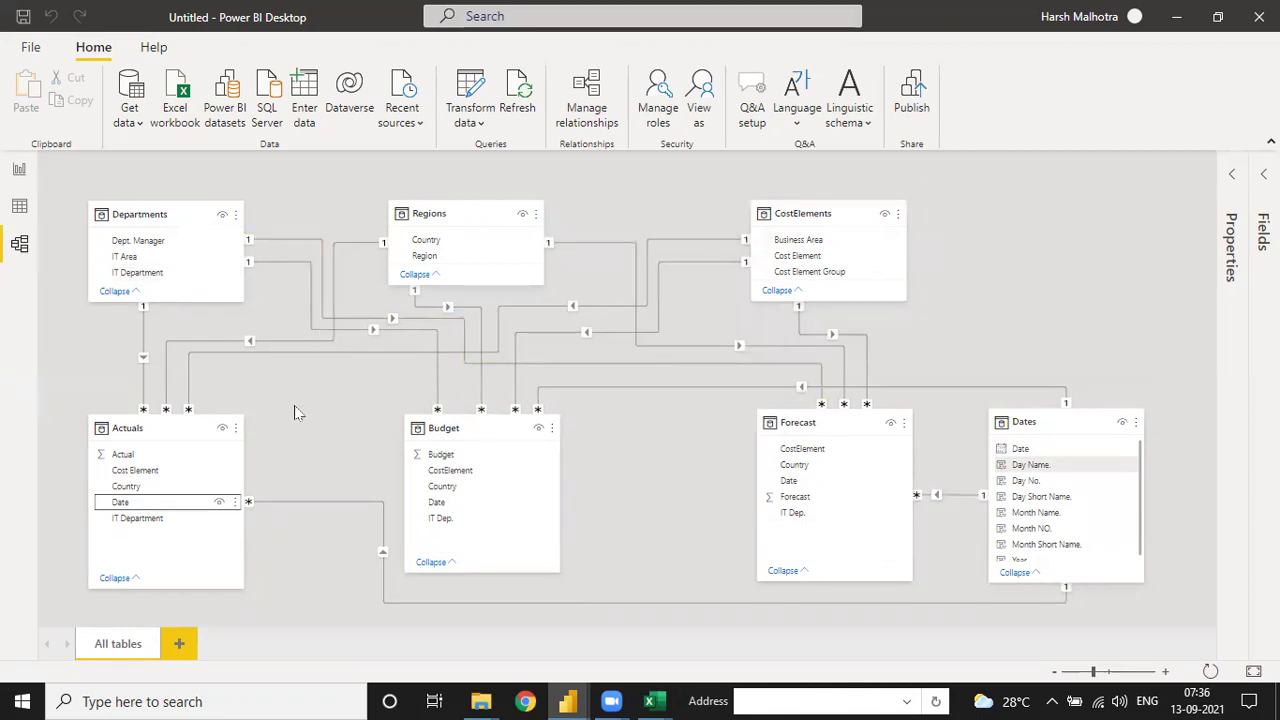
# Step: Return to the table data and apply the thousands separator to the Actual column of the Actuals table
pyautogui.click(19, 205)
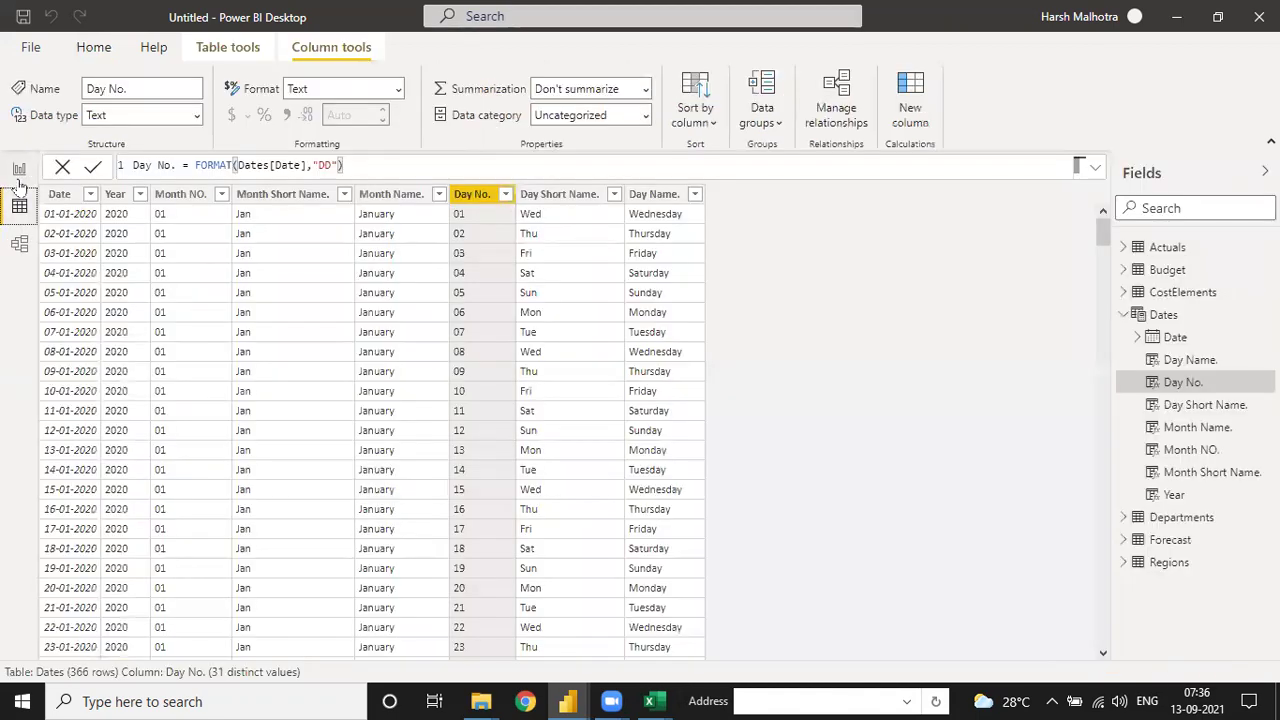
pyautogui.click(19, 170)
pyautogui.click(19, 205)
pyautogui.click(1124, 249)
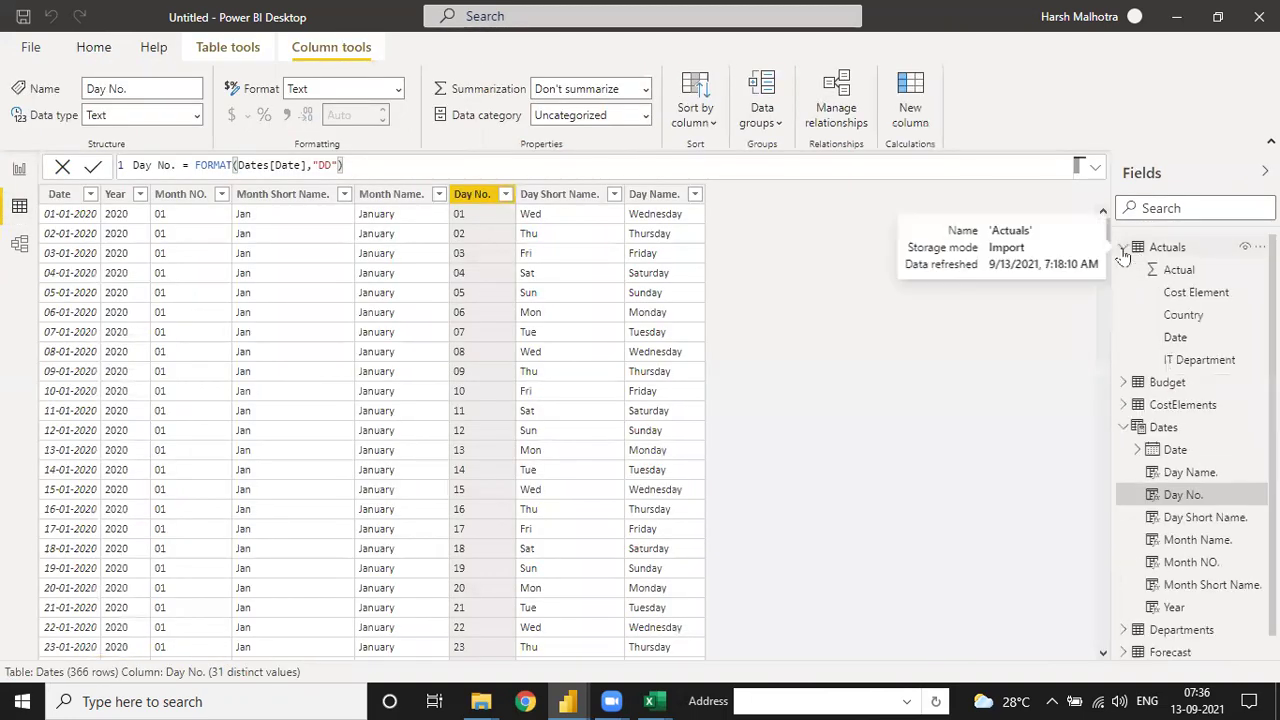
pyautogui.click(1180, 270)
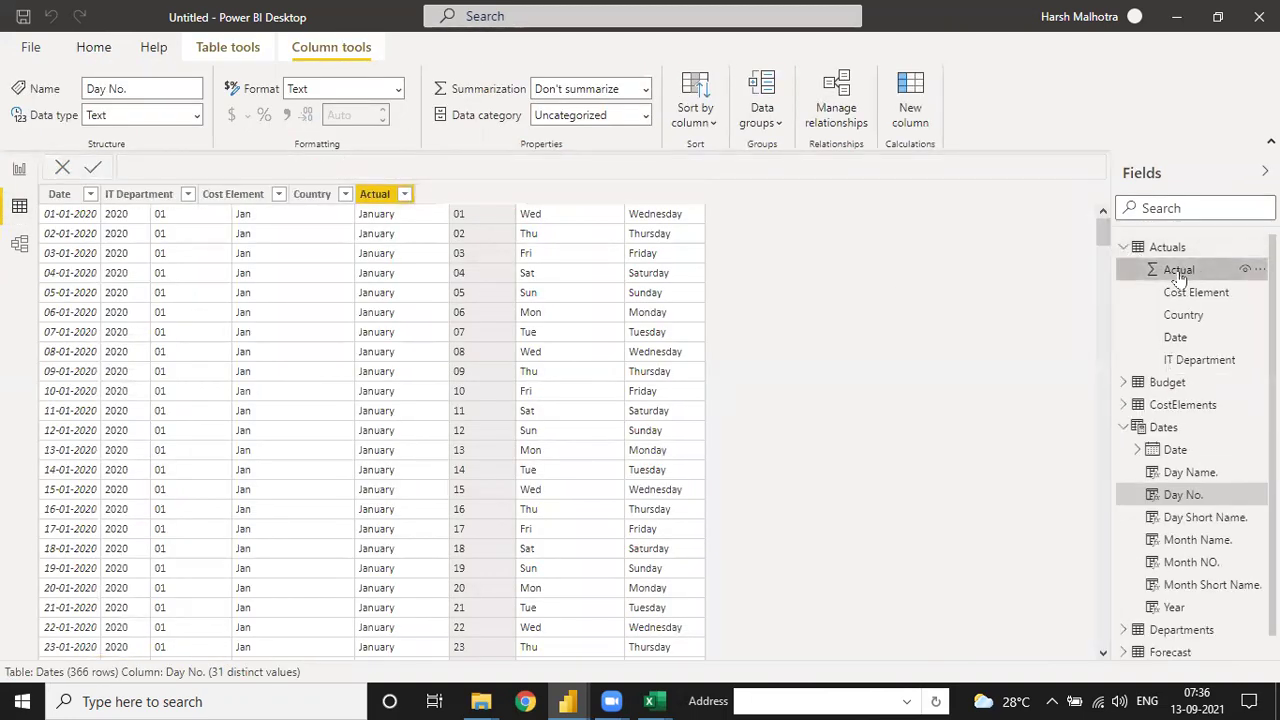
pyautogui.click(287, 115)
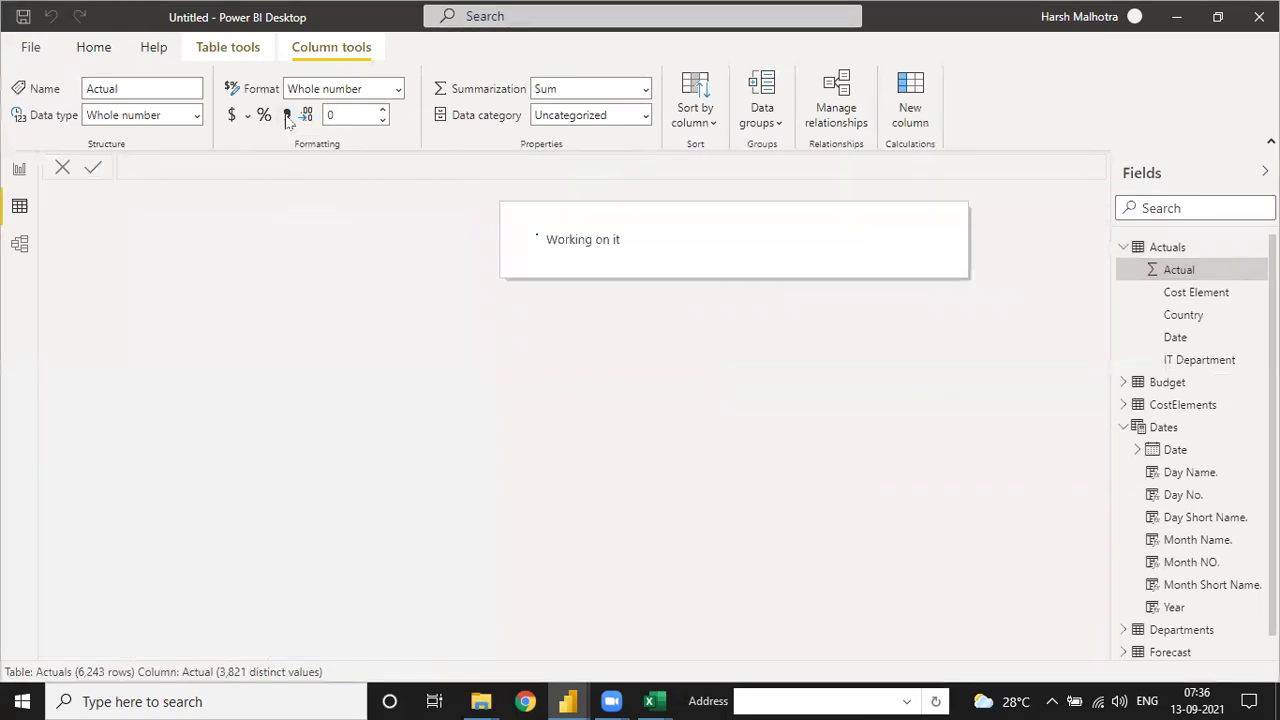
# Step: Set the data category of the Actuals table's Country column to County
pyautogui.click(1182, 318)
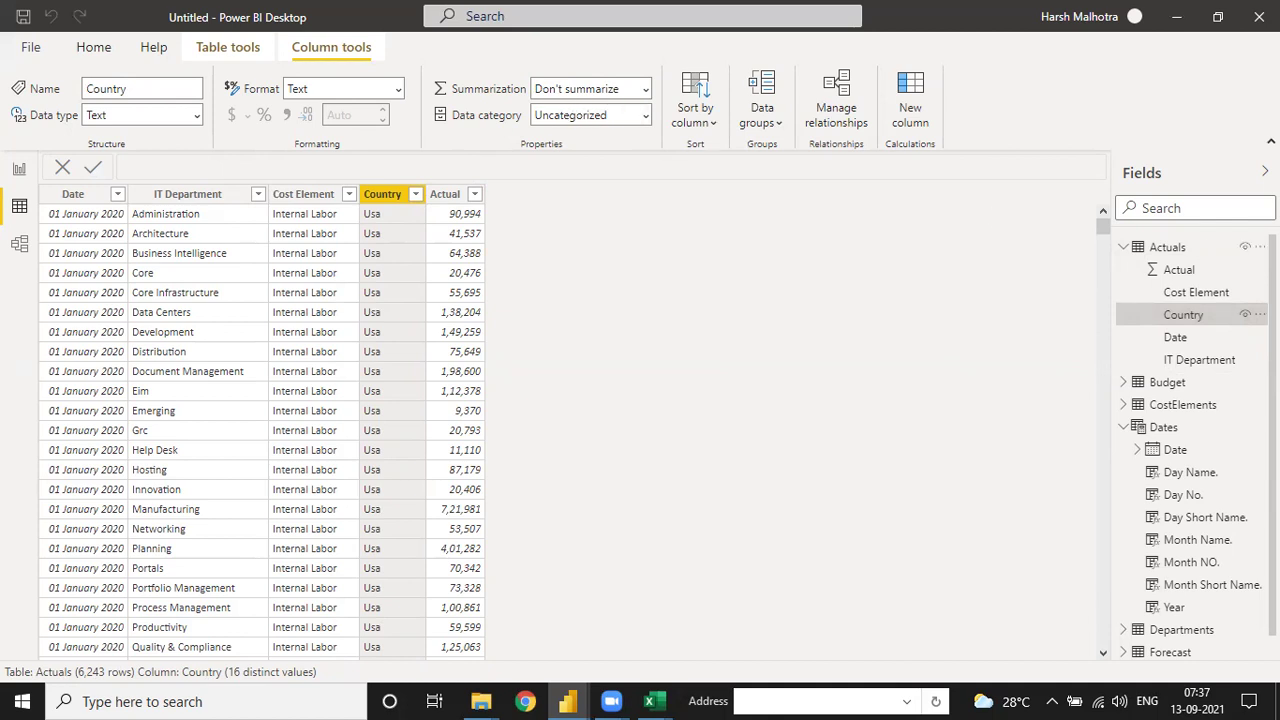
pyautogui.click(1205, 318)
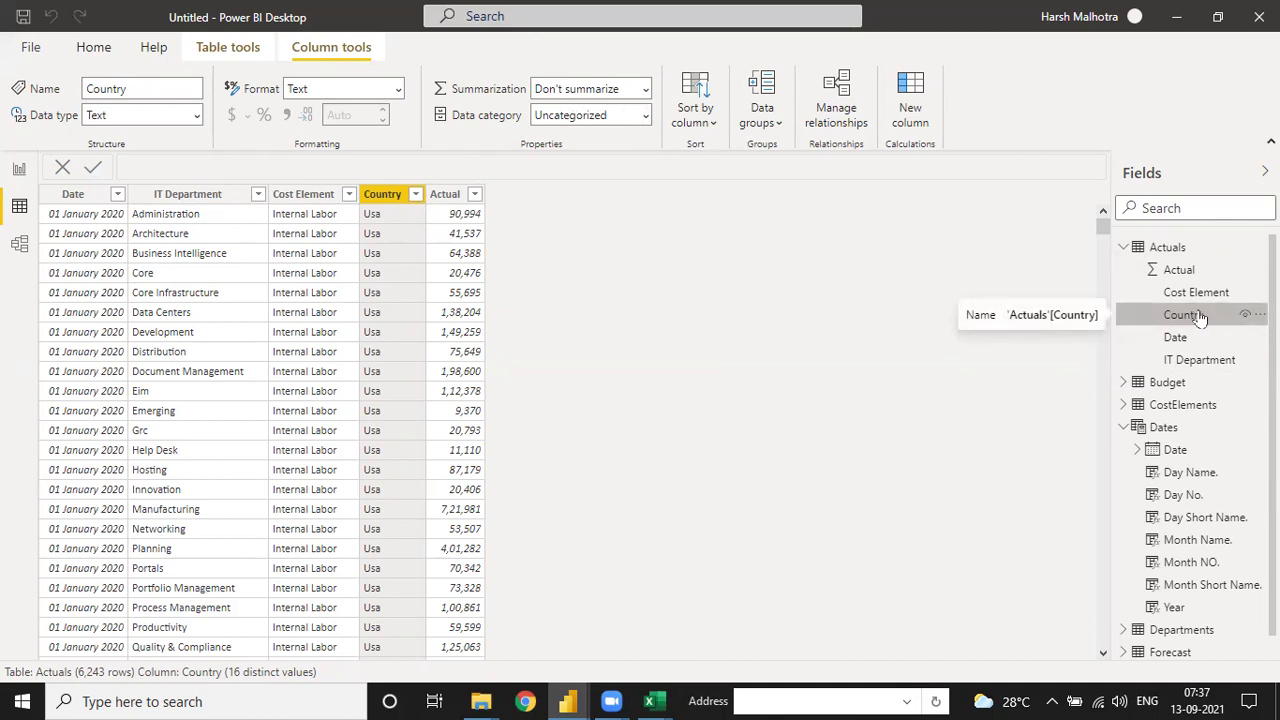
pyautogui.click(646, 117)
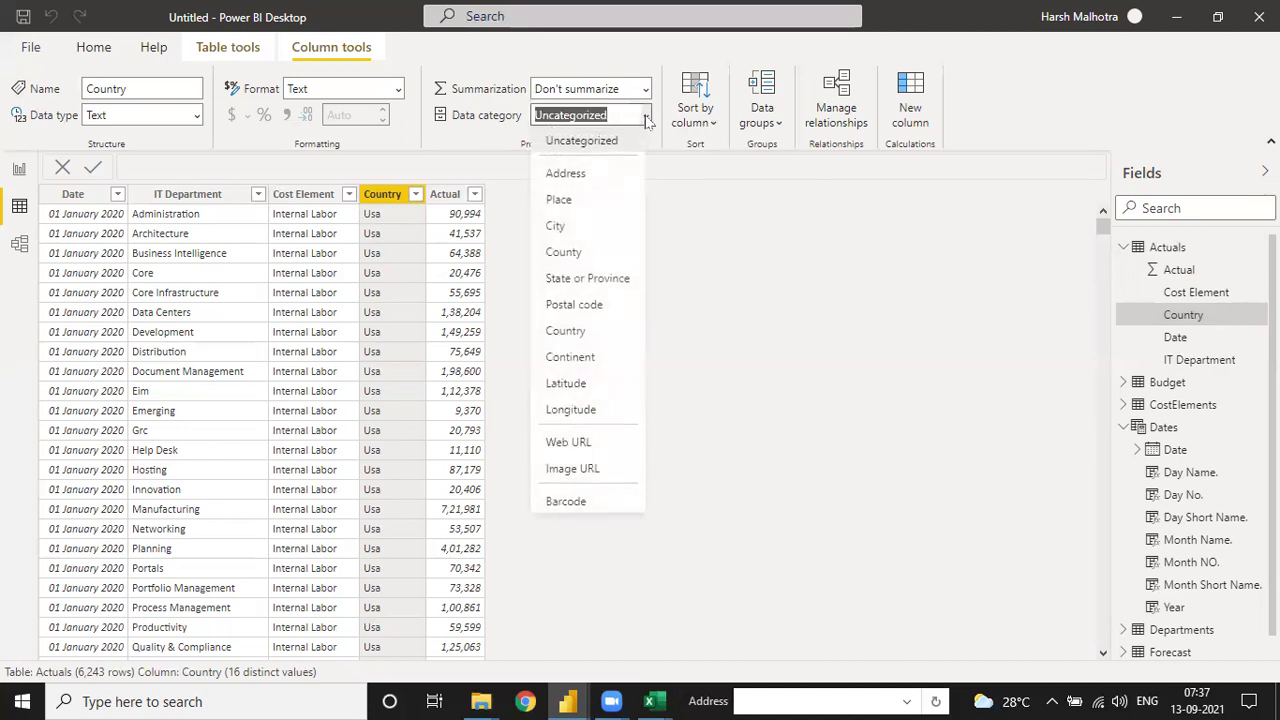
pyautogui.click(574, 260)
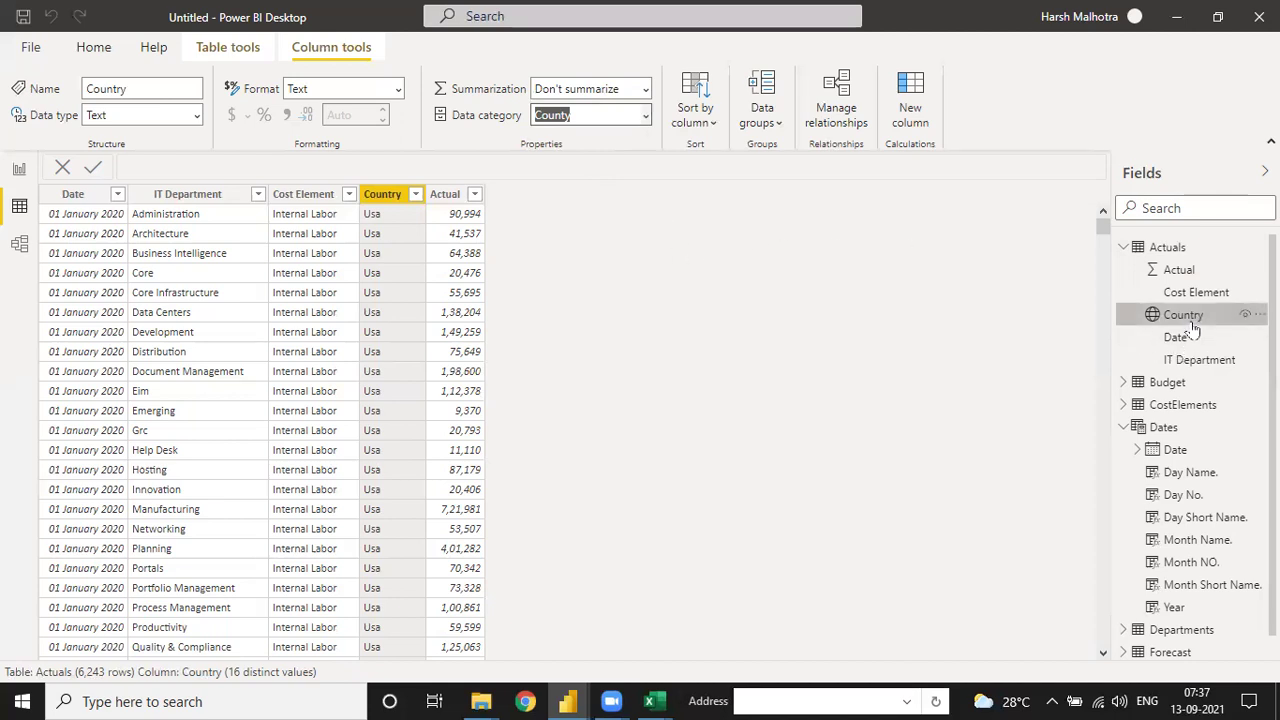
# Step: Set the data category of the Budget table's Country column to County and collapse the Budget and Actuals field lists
pyautogui.click(1122, 385)
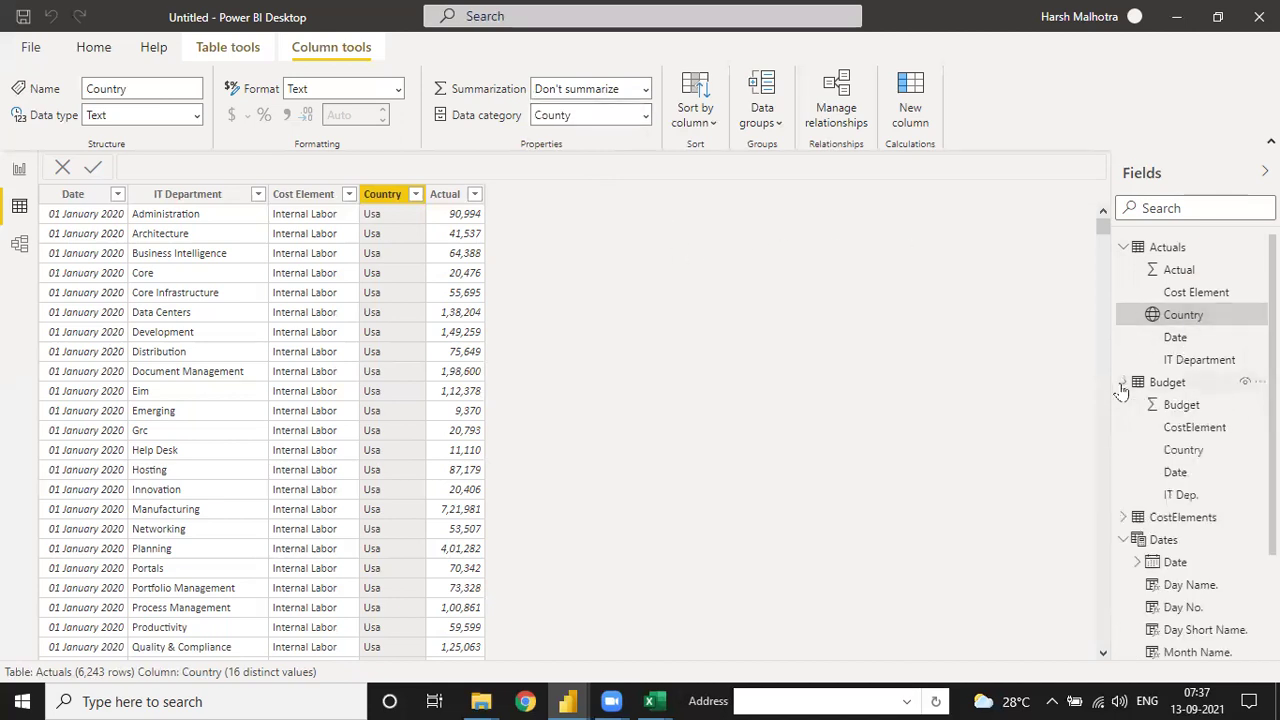
pyautogui.click(1175, 405)
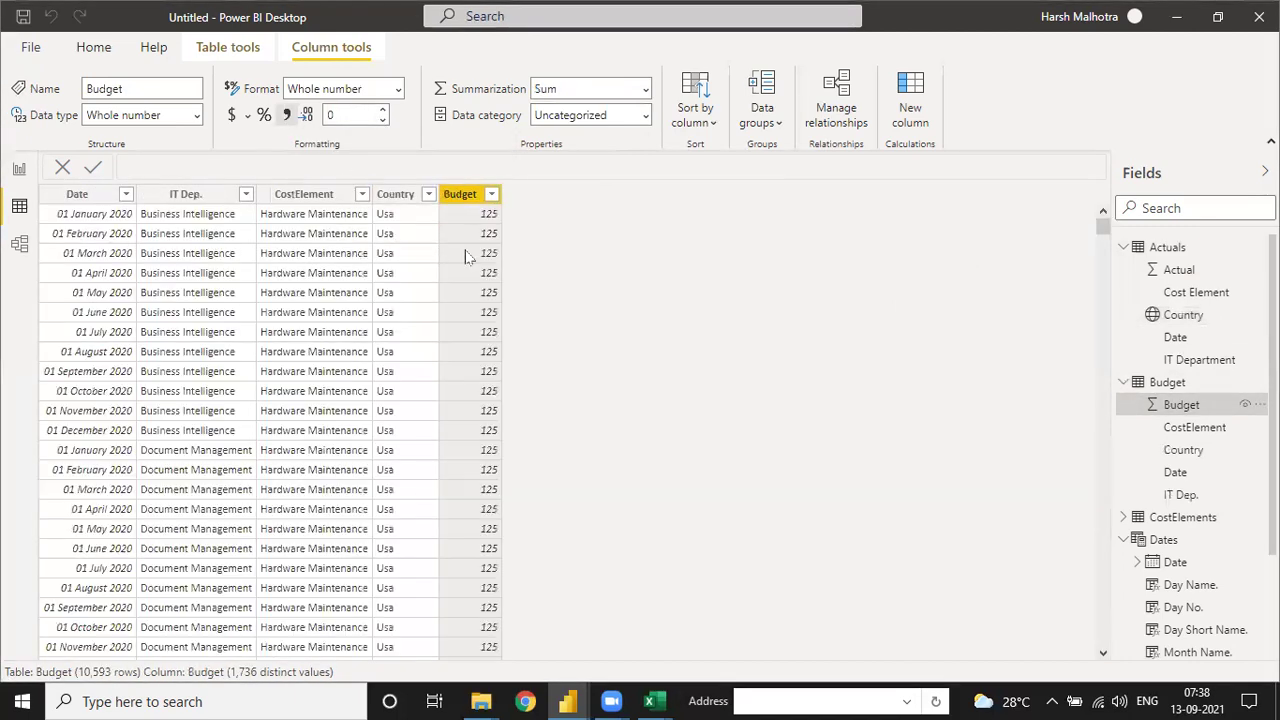
pyautogui.click(1183, 450)
pyautogui.click(645, 118)
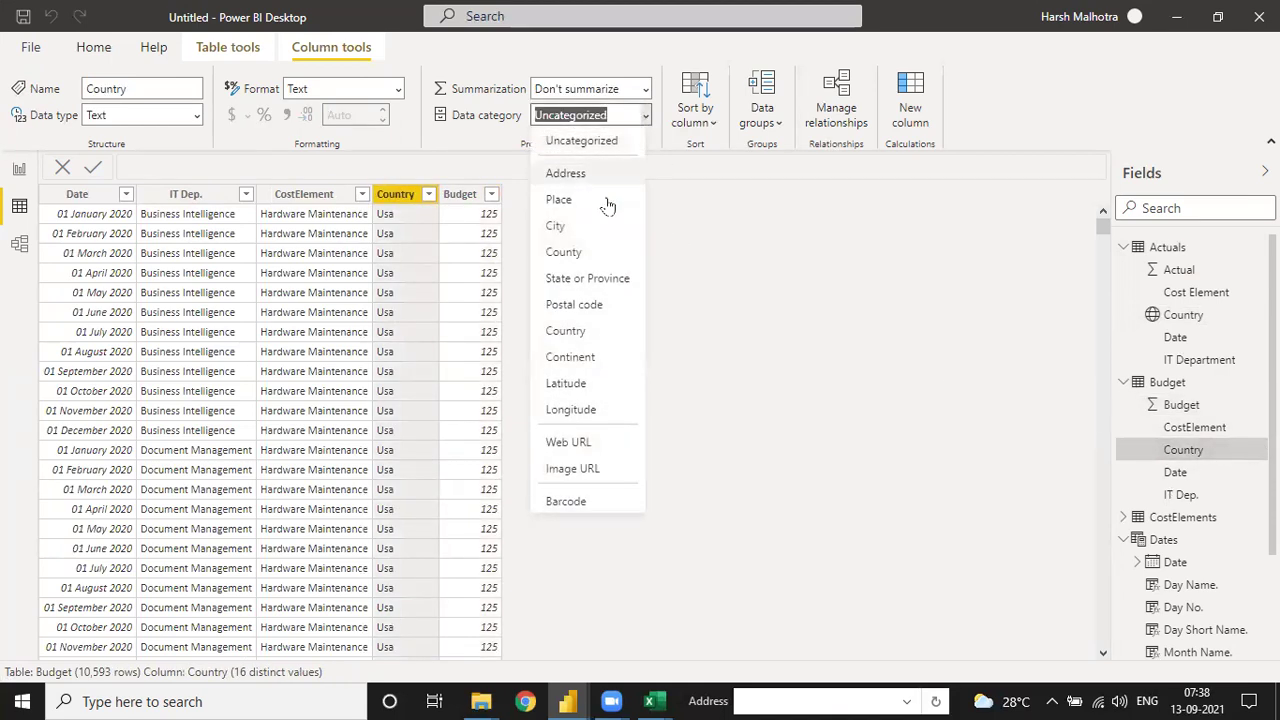
pyautogui.click(565, 249)
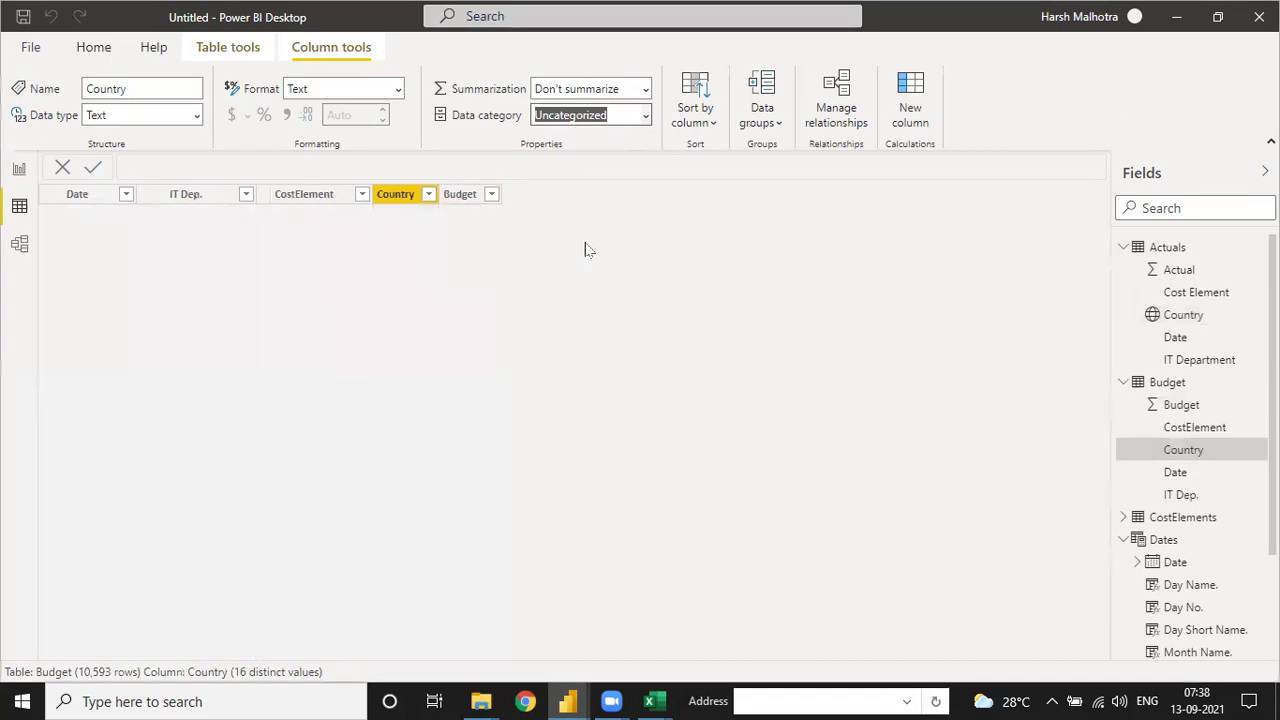
pyautogui.click(1124, 381)
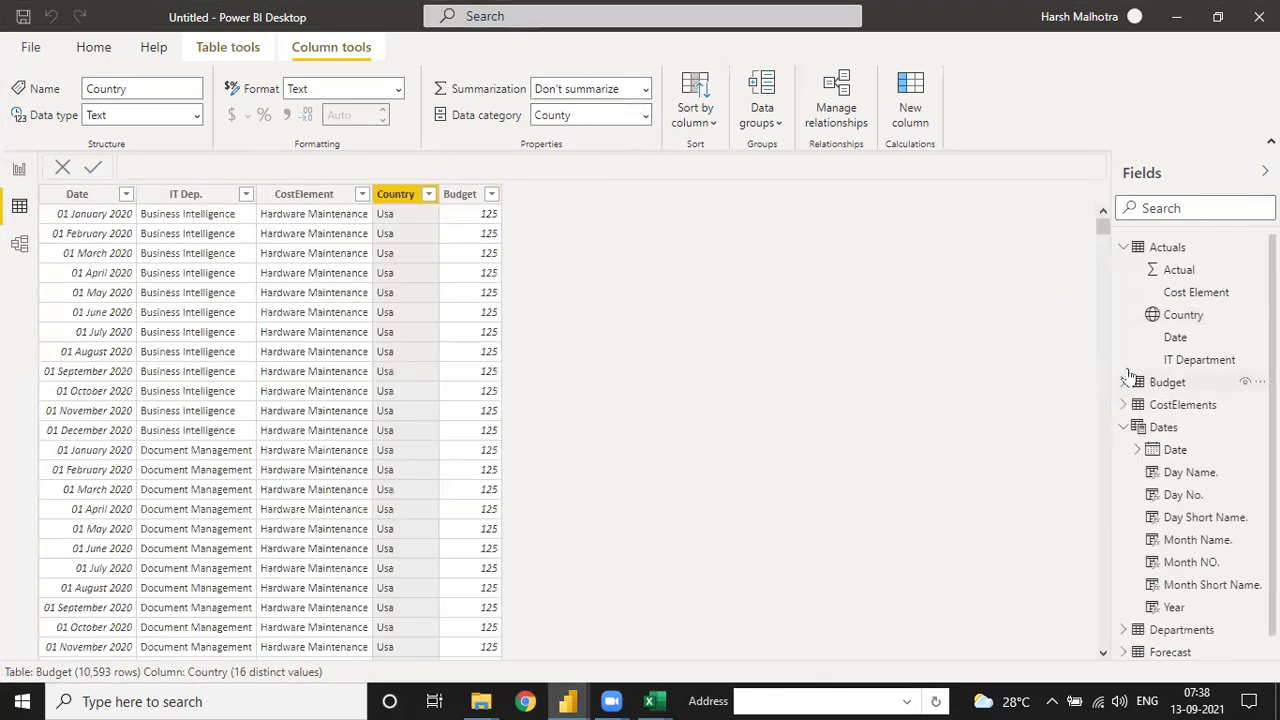
pyautogui.click(1123, 247)
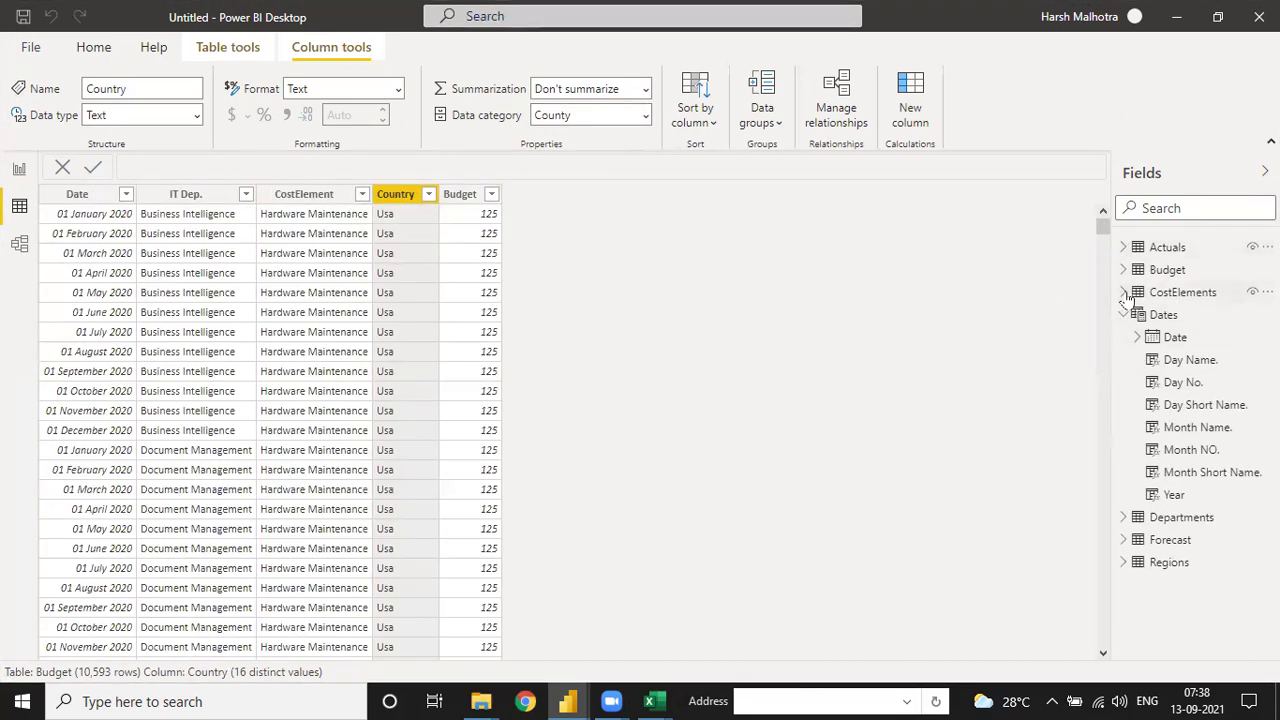
# Step: Check the data type and format of the Dates table's Date column and expand its hierarchy
pyautogui.click(1123, 292)
pyautogui.click(1123, 292)
pyautogui.click(1168, 337)
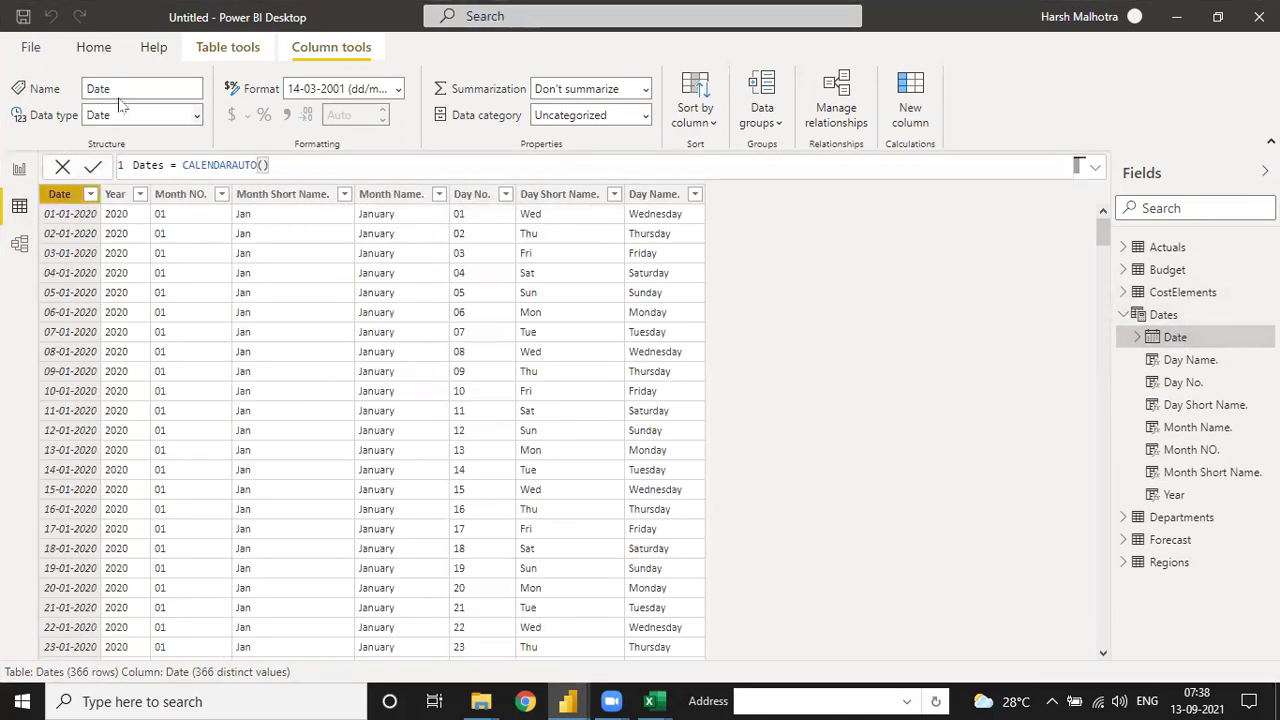
pyautogui.click(1137, 337)
# Step: Set the format of the Budget table's Date column to 14-03-2001 (dd/mm/yyyy)
pyautogui.click(1123, 270)
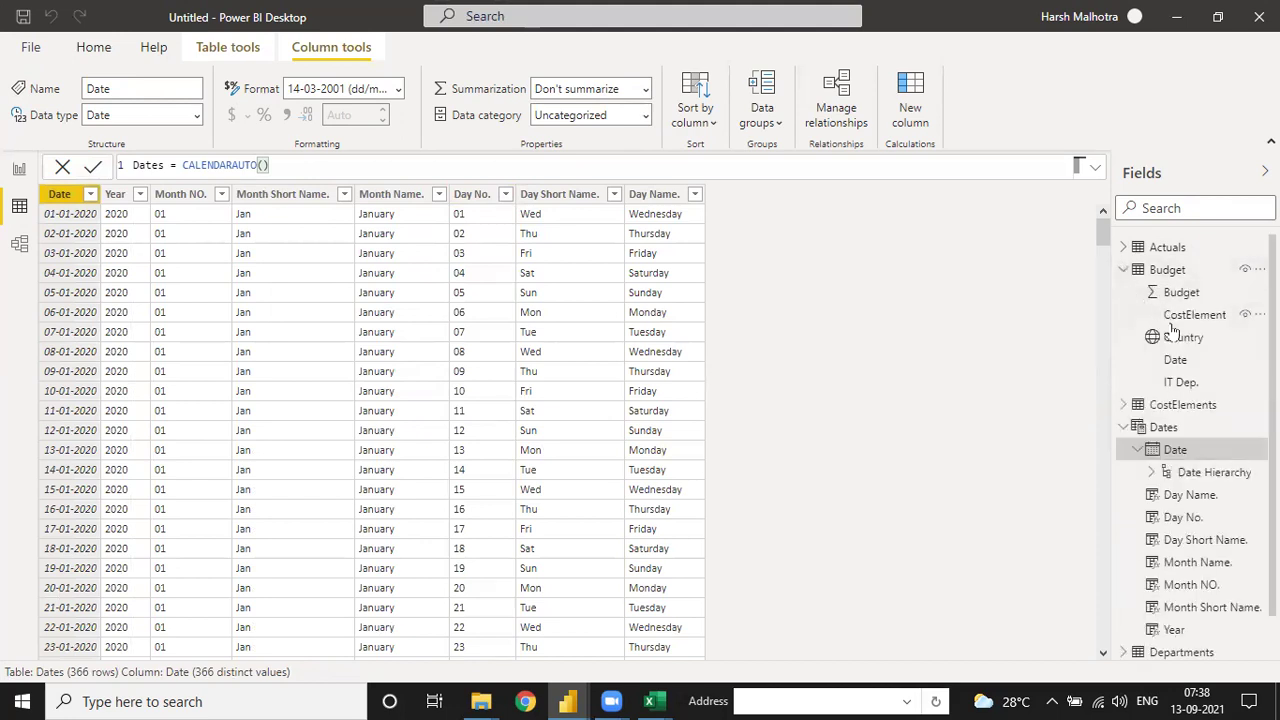
pyautogui.click(1180, 362)
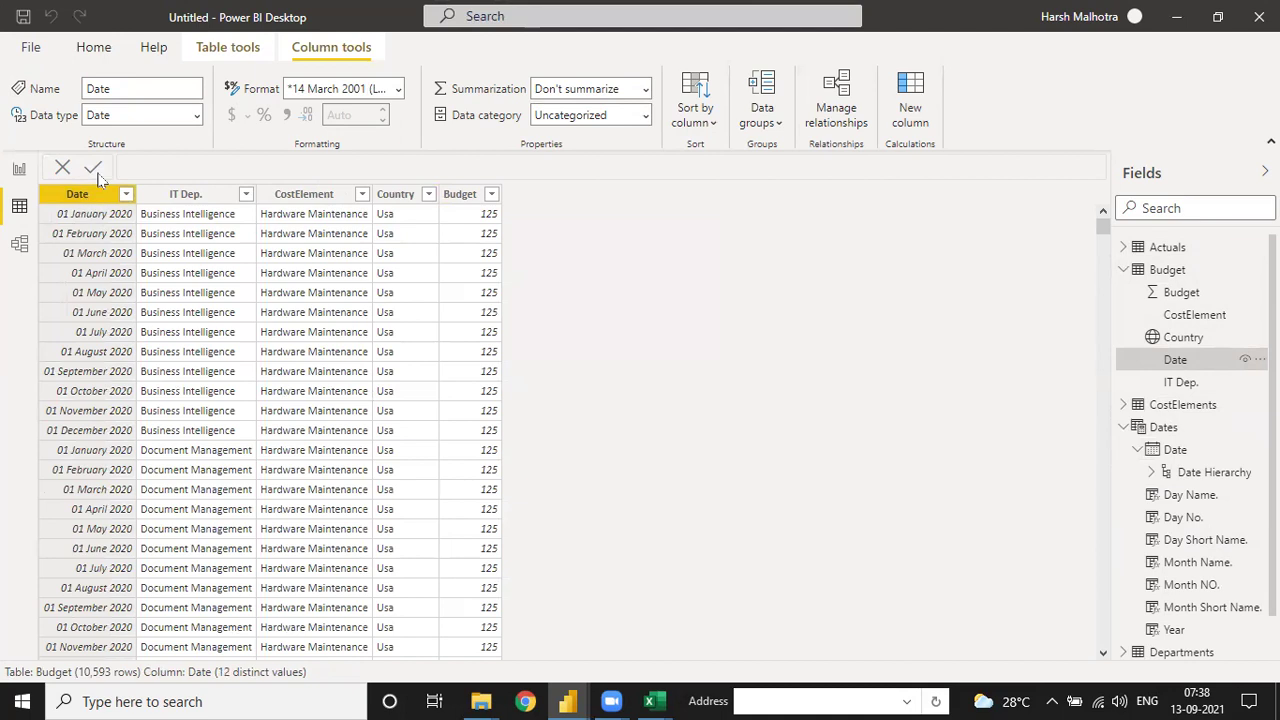
pyautogui.click(397, 90)
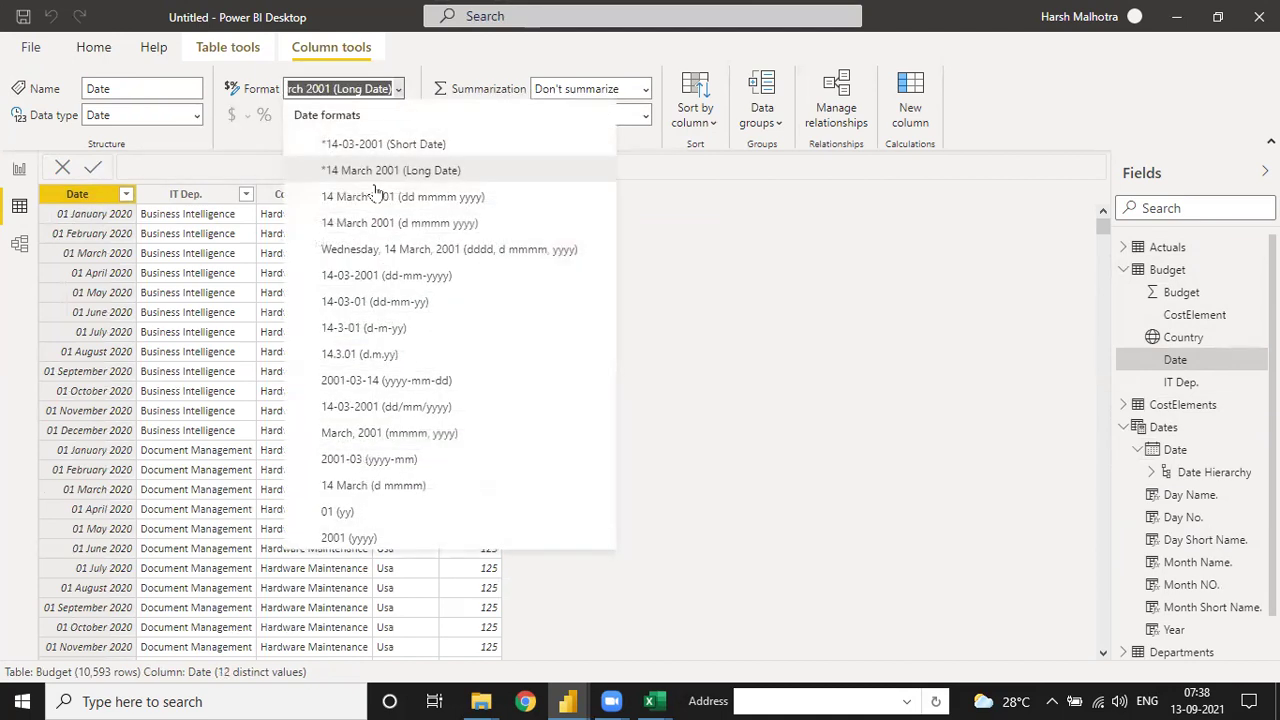
pyautogui.click(362, 410)
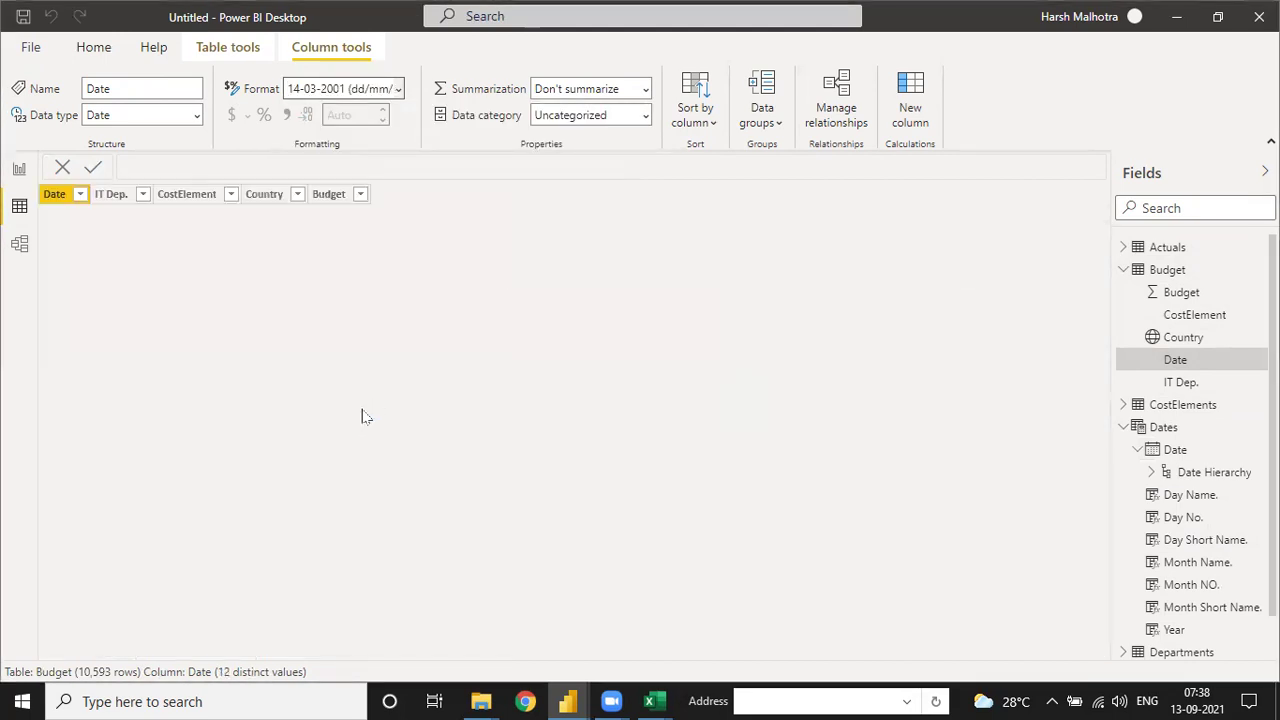
# Step: Set the Actuals table's Date column format to 14-03-2001 (dd/mm/yyyy) and collapse the Actuals and Budget field lists
pyautogui.click(1124, 248)
pyautogui.click(1177, 337)
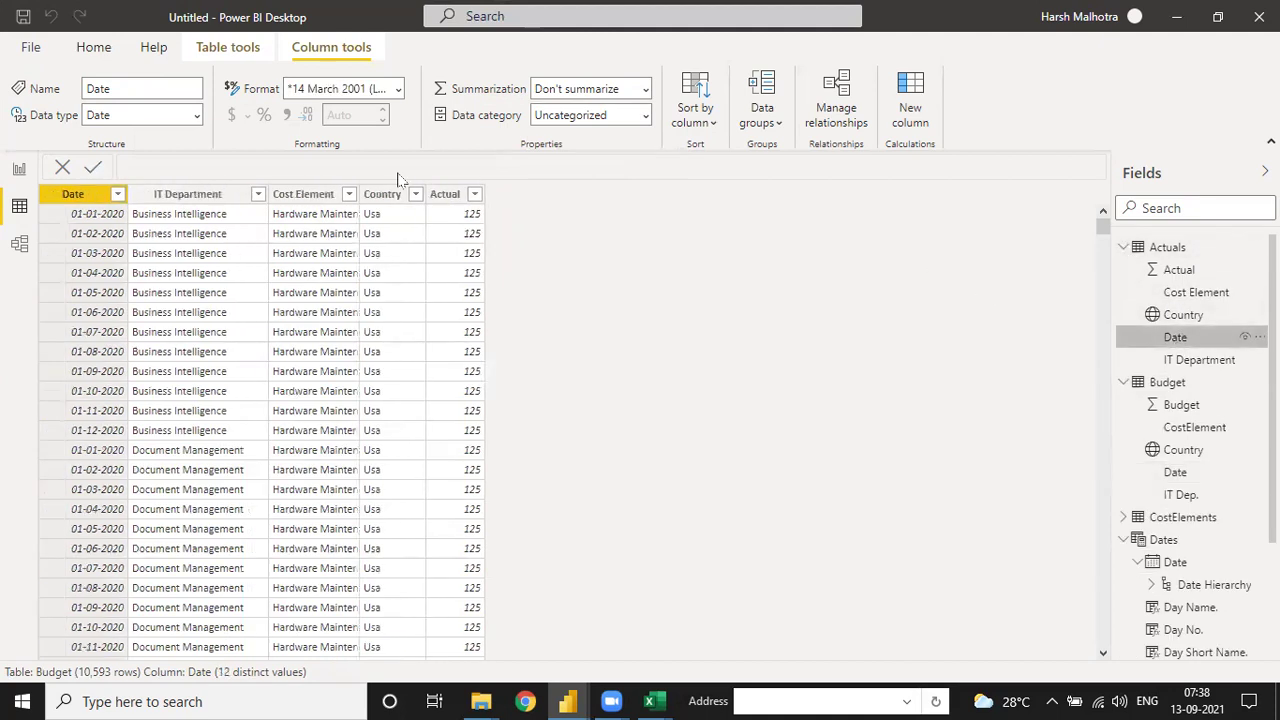
pyautogui.click(397, 89)
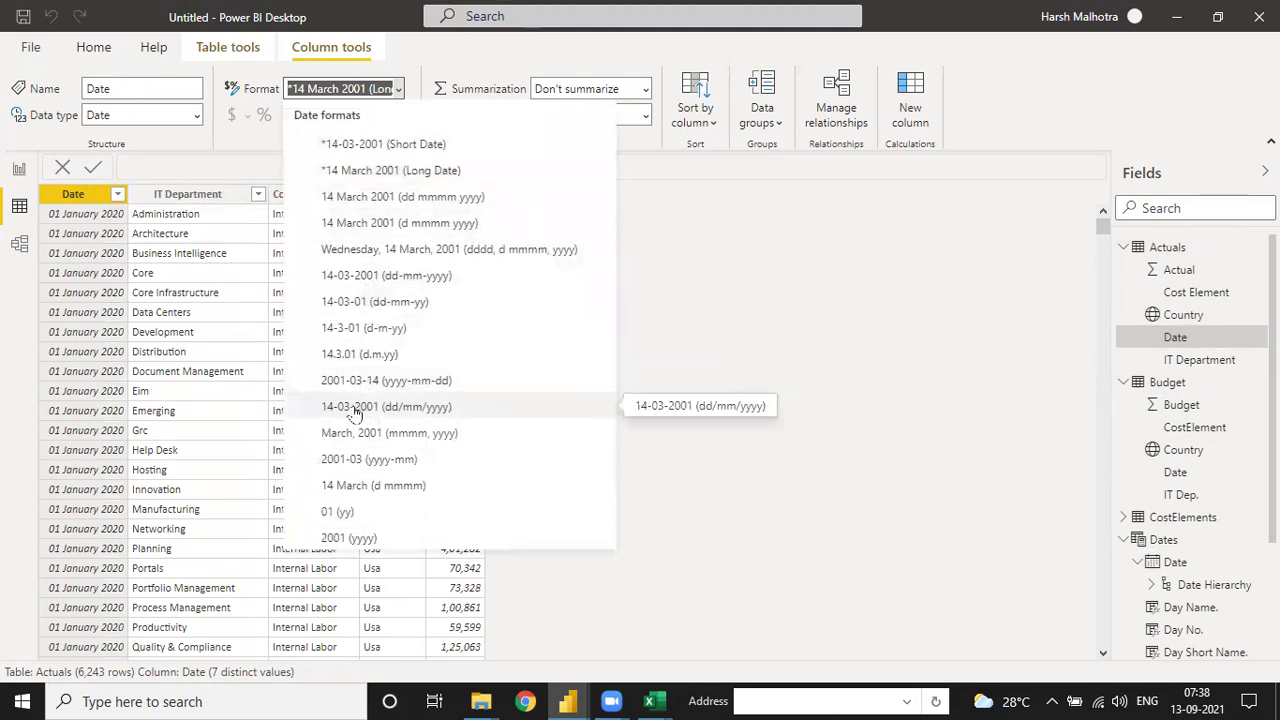
pyautogui.press('Escape')
pyautogui.press('Down')
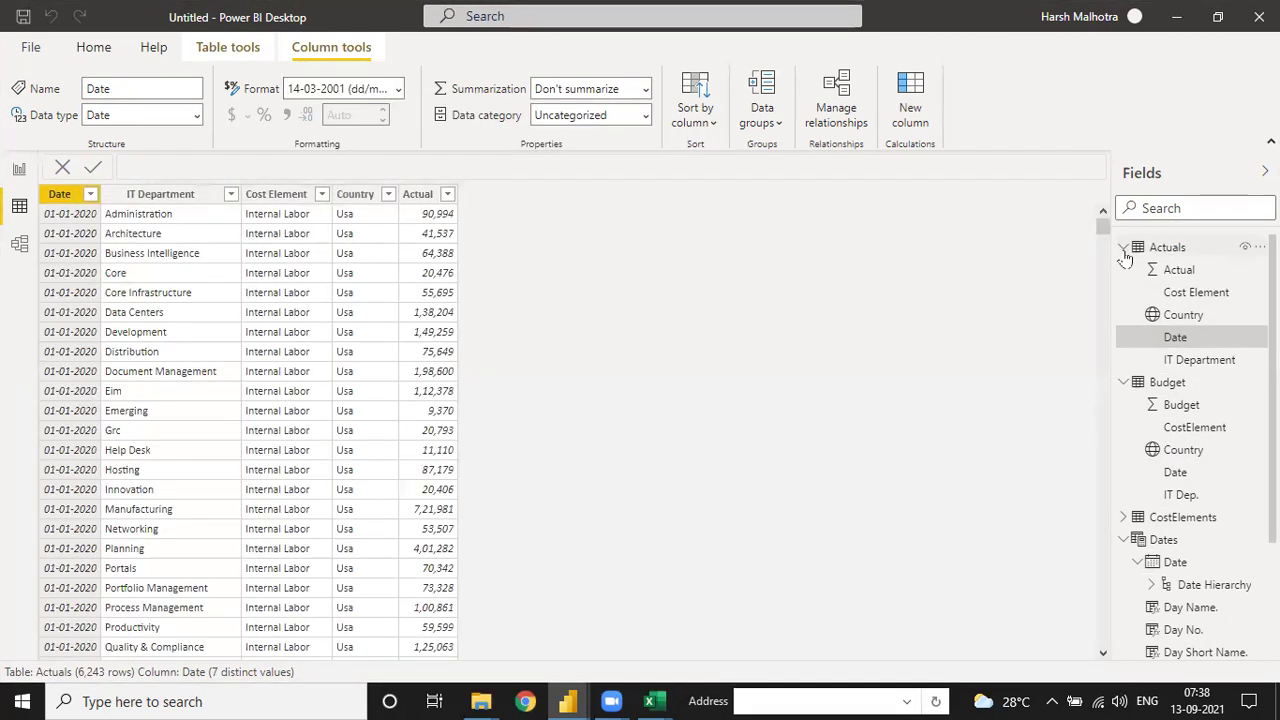
pyautogui.click(1124, 247)
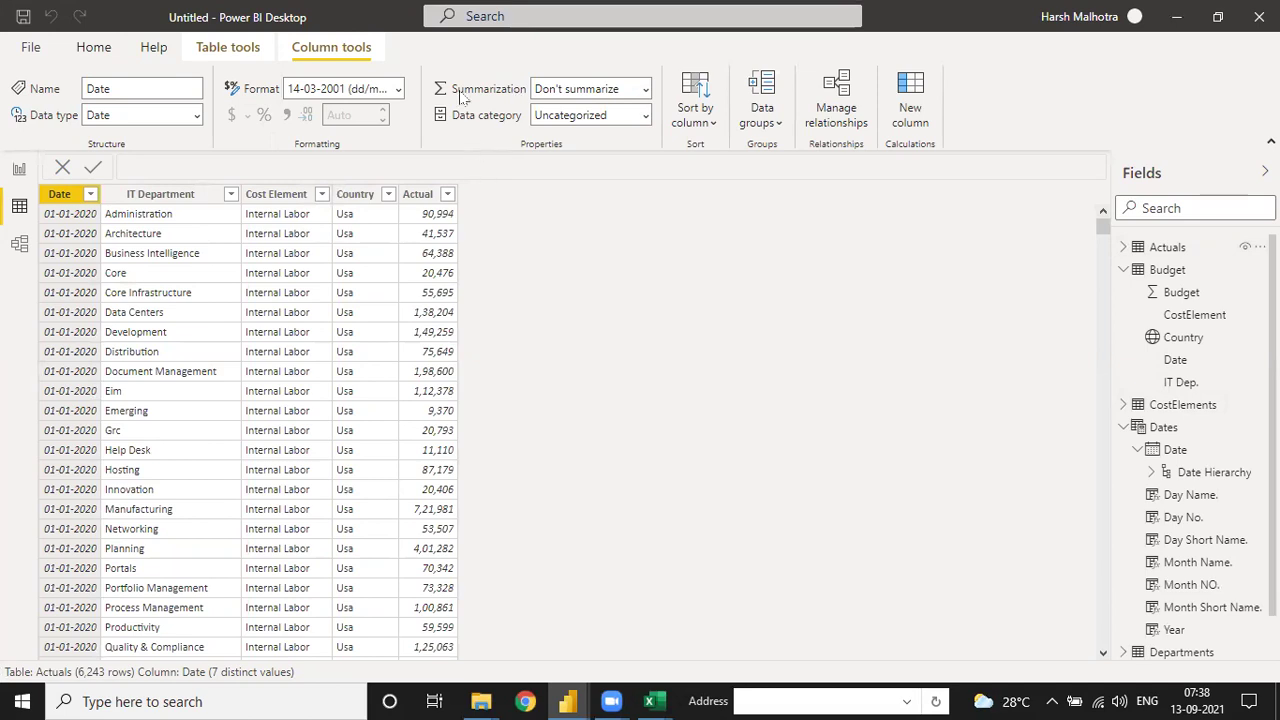
pyautogui.click(1124, 270)
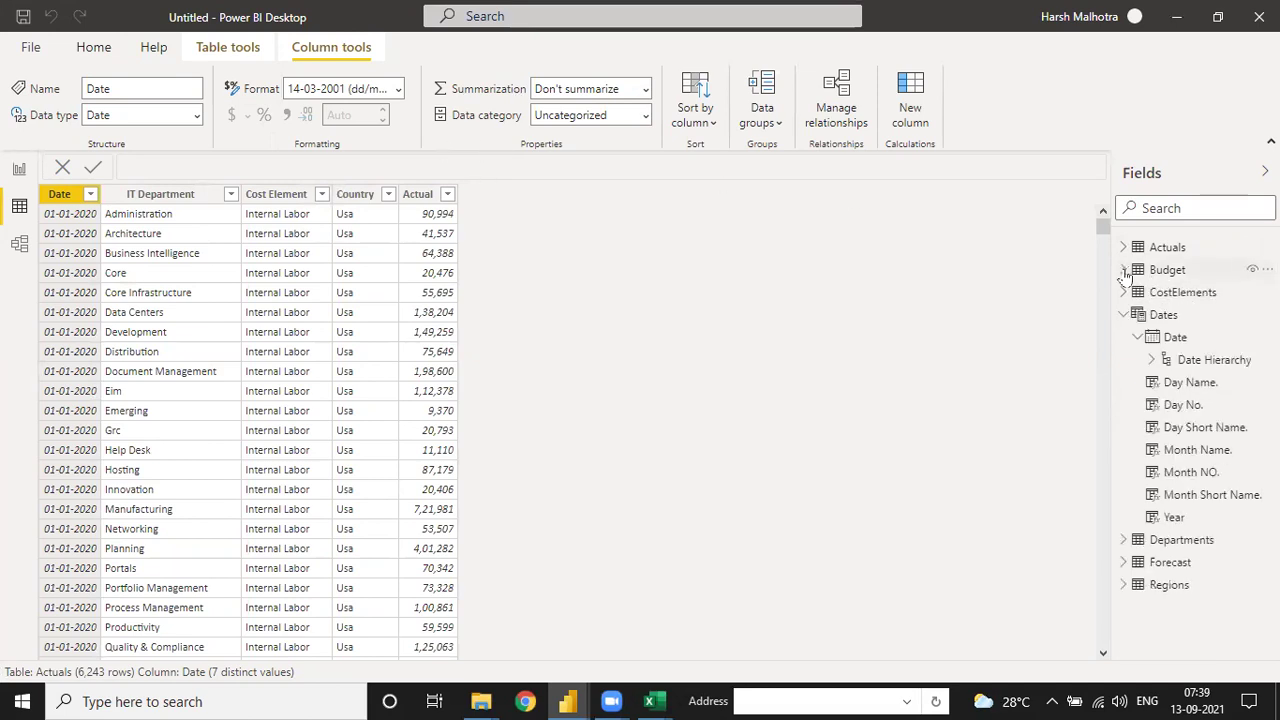
# Step: Check the fields of the CostElements and Departments tables and collapse the Dates field list
pyautogui.click(1124, 292)
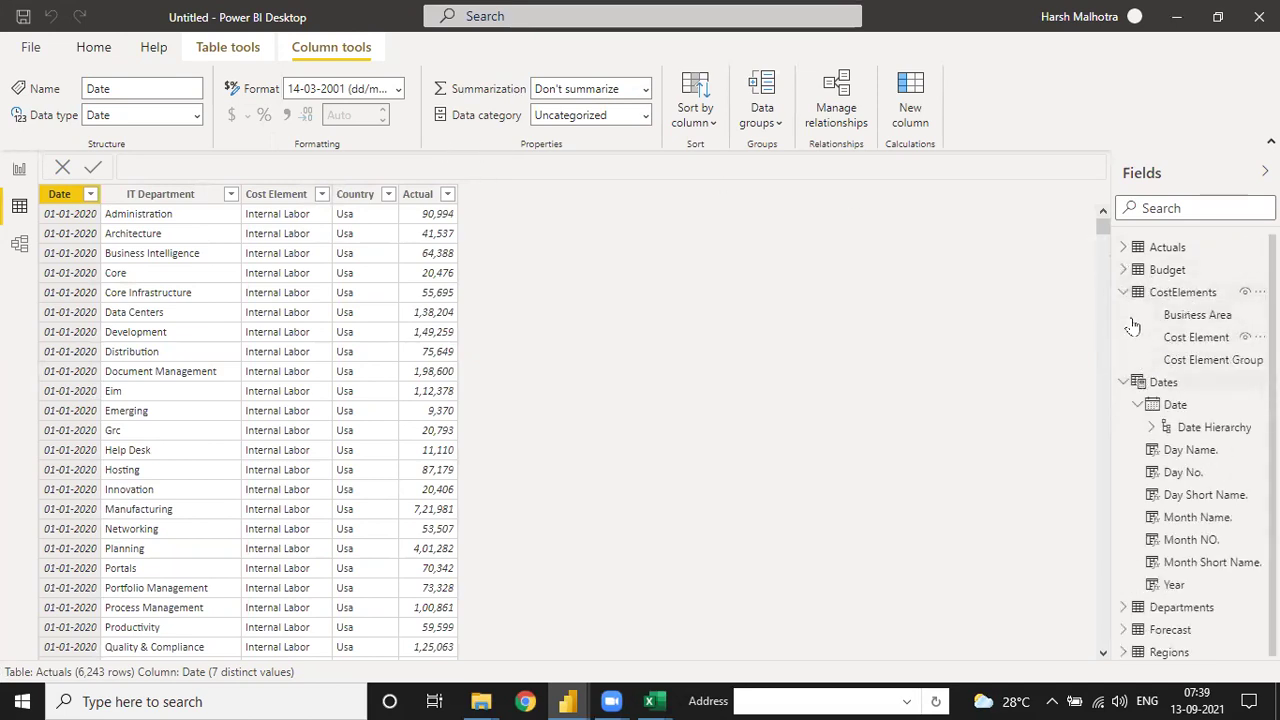
pyautogui.click(1124, 292)
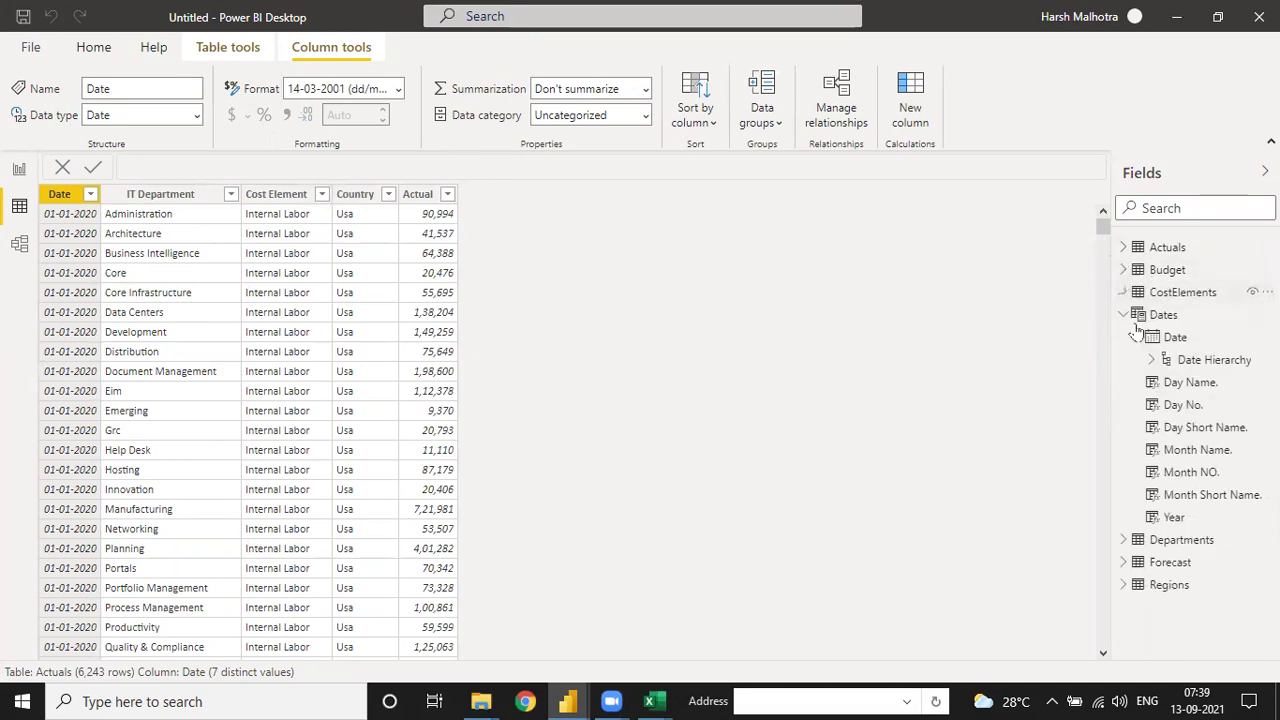
pyautogui.click(1122, 541)
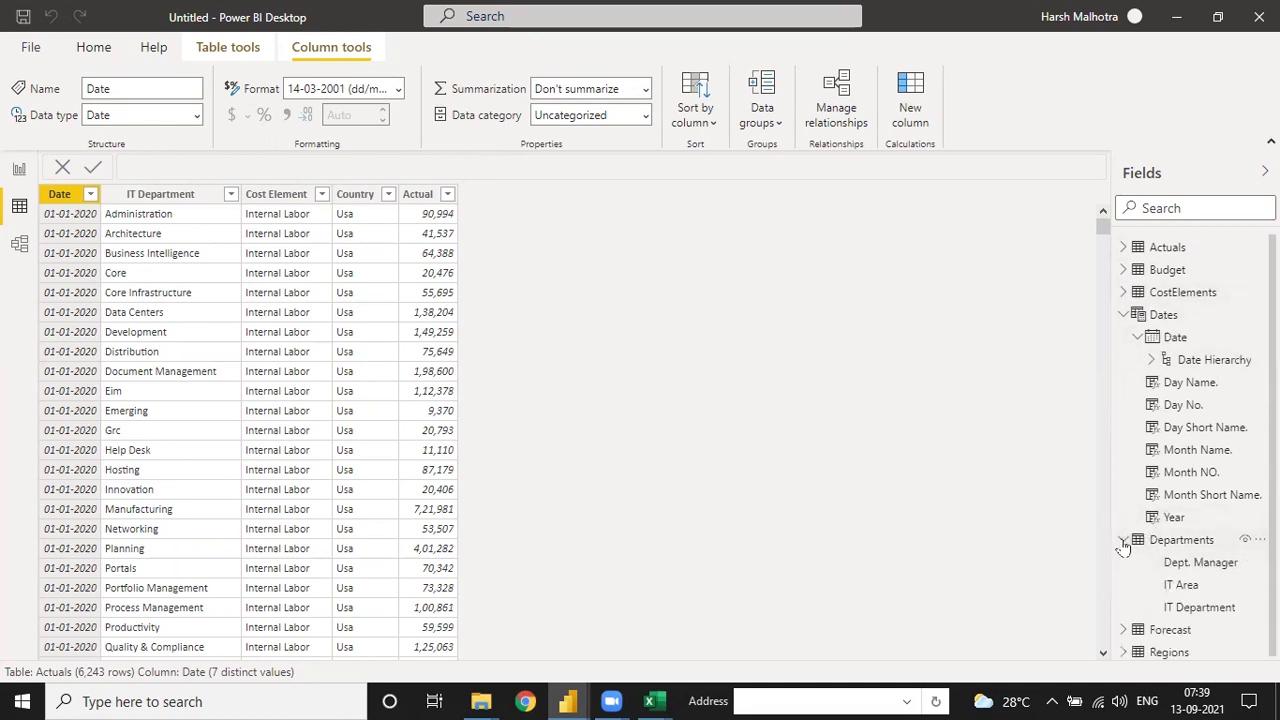
pyautogui.click(1123, 541)
pyautogui.click(1123, 315)
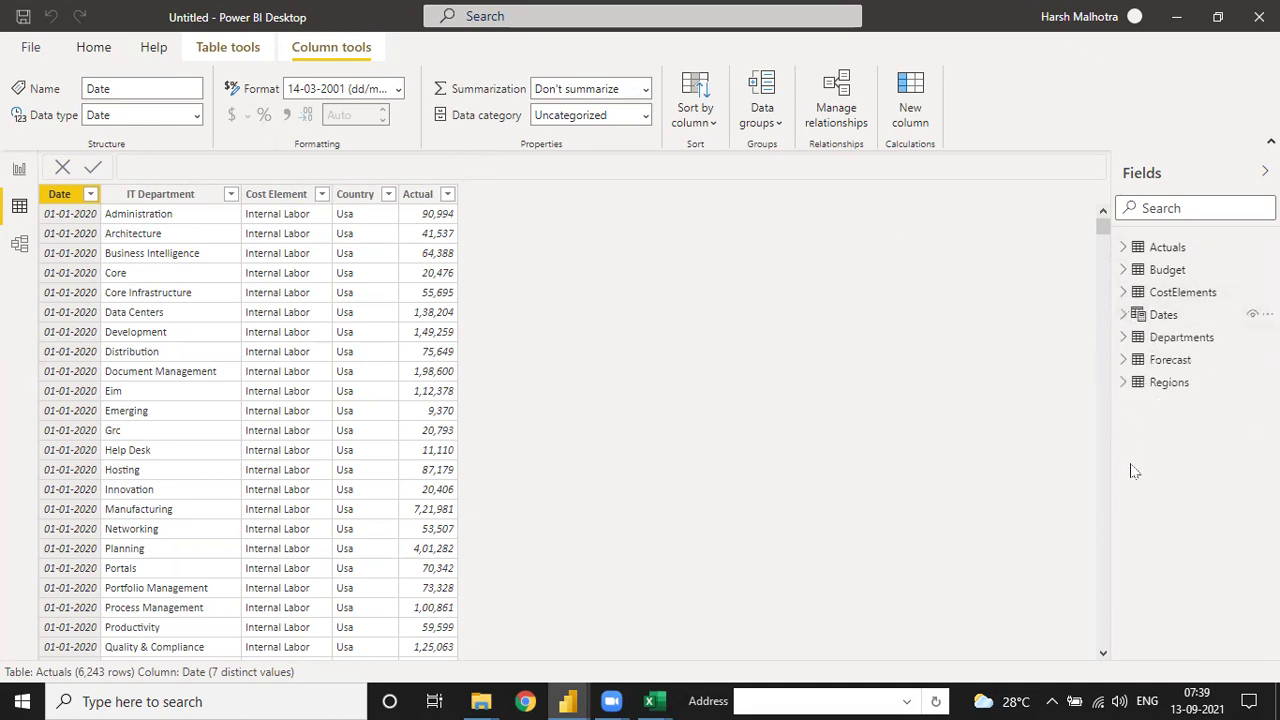
# Step: Apply the thousands separator to the Forecast table's Forecast column and set the data category of its Country column to County
pyautogui.click(1123, 359)
pyautogui.click(1182, 450)
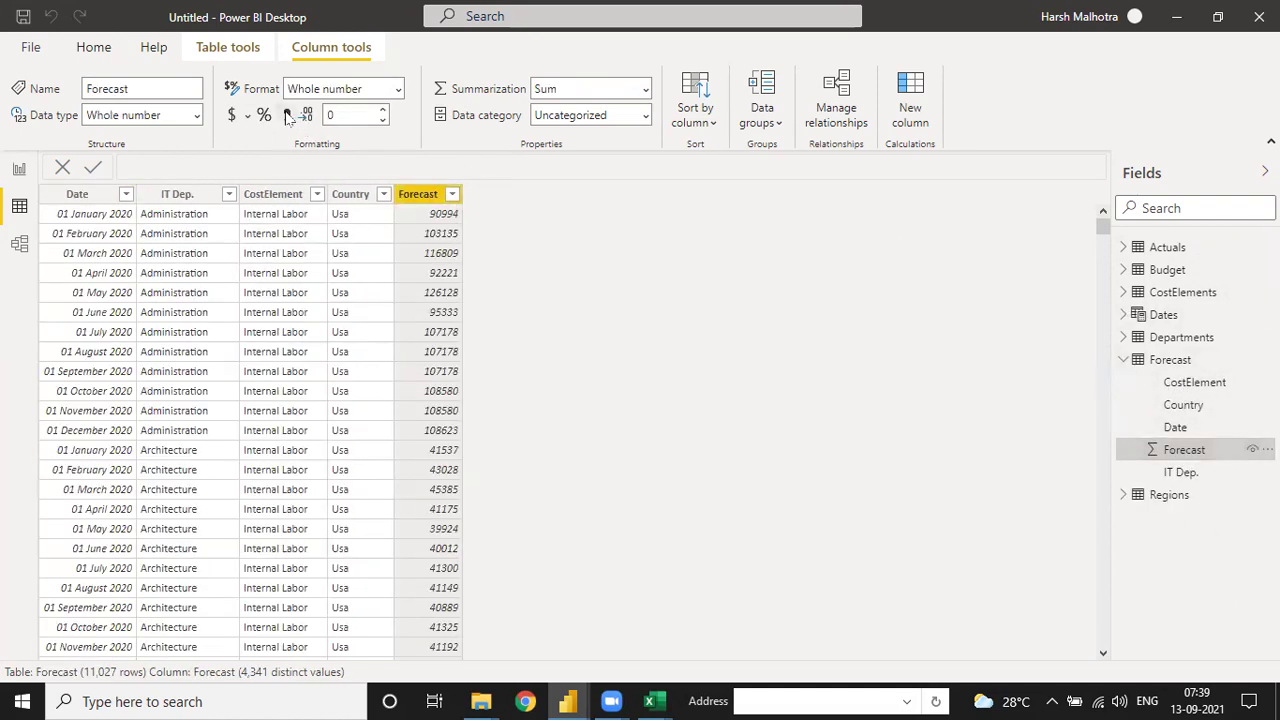
pyautogui.click(287, 115)
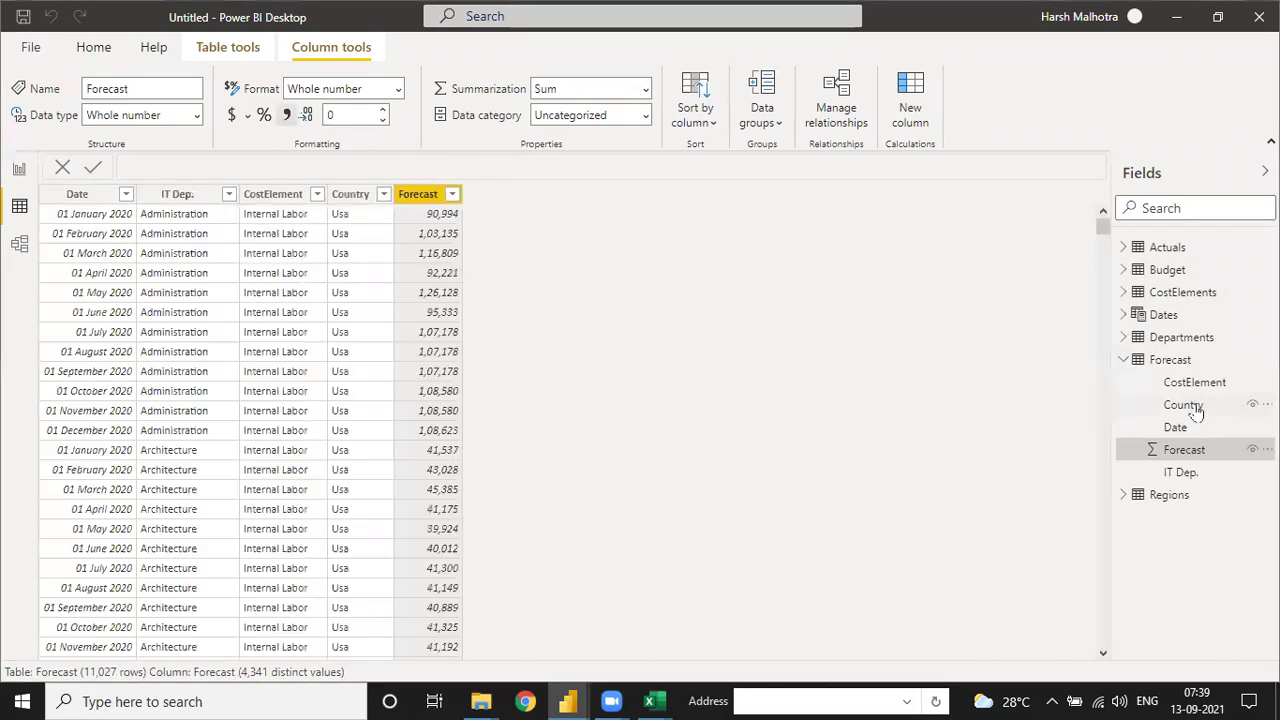
pyautogui.click(1185, 405)
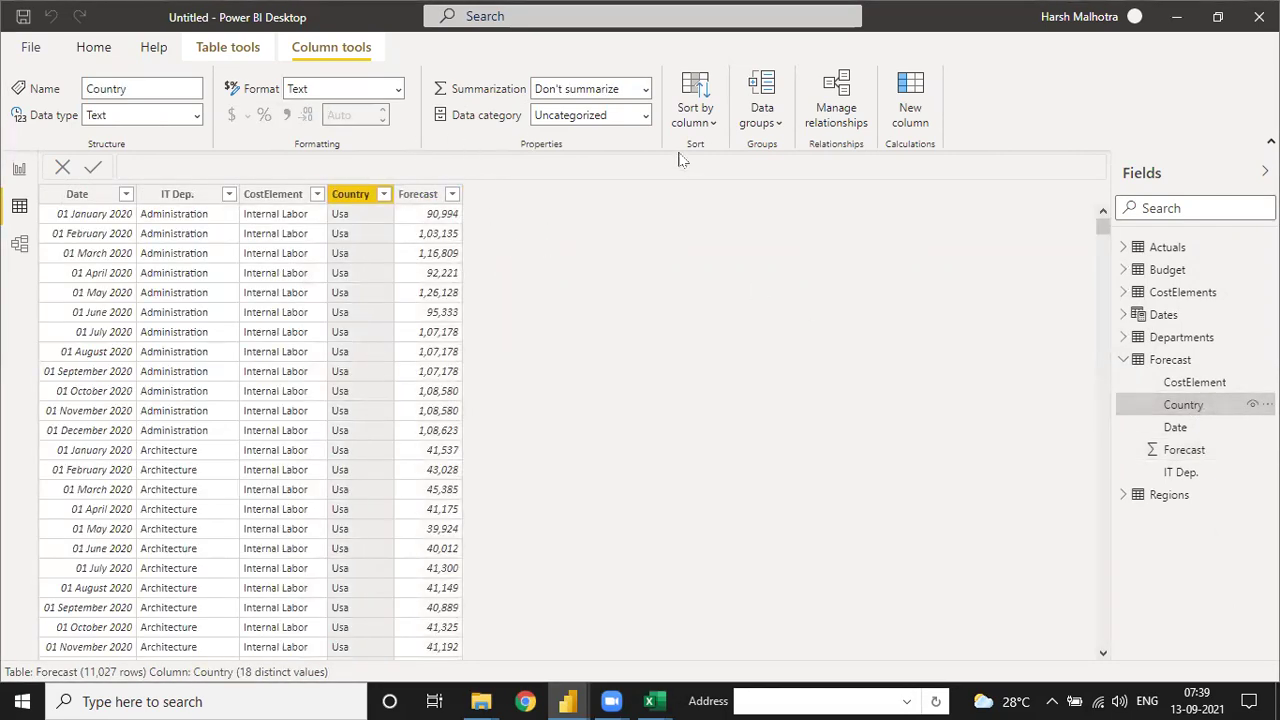
pyautogui.click(645, 115)
pyautogui.click(585, 258)
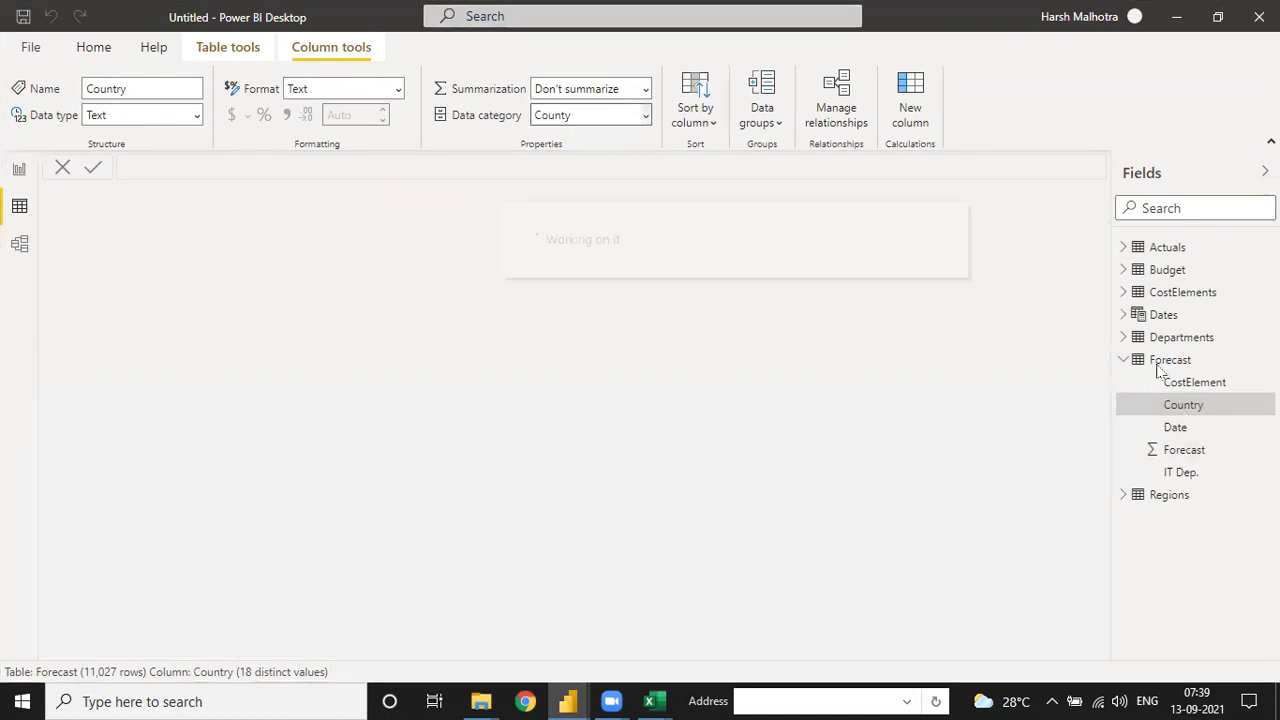
# Step: Set the format of the Forecast table's Date column to 14-03-2001 (dd/mm/yyyy)
pyautogui.click(1176, 428)
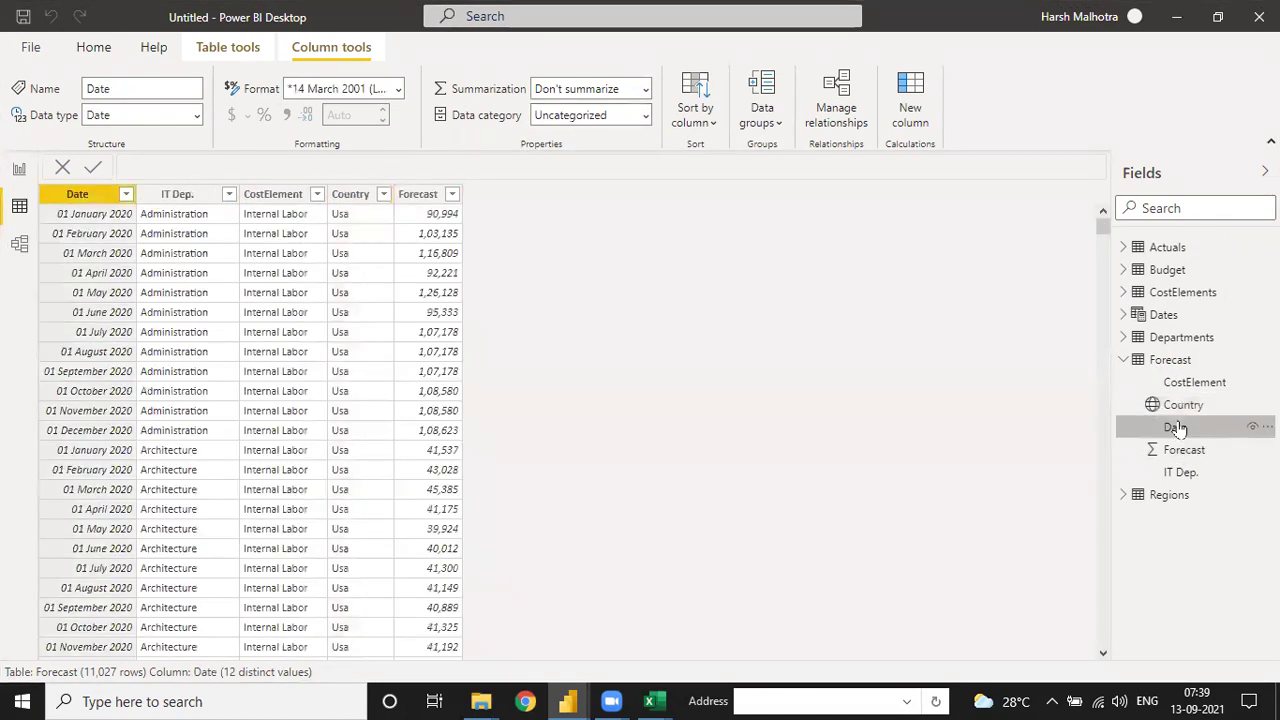
pyautogui.click(397, 89)
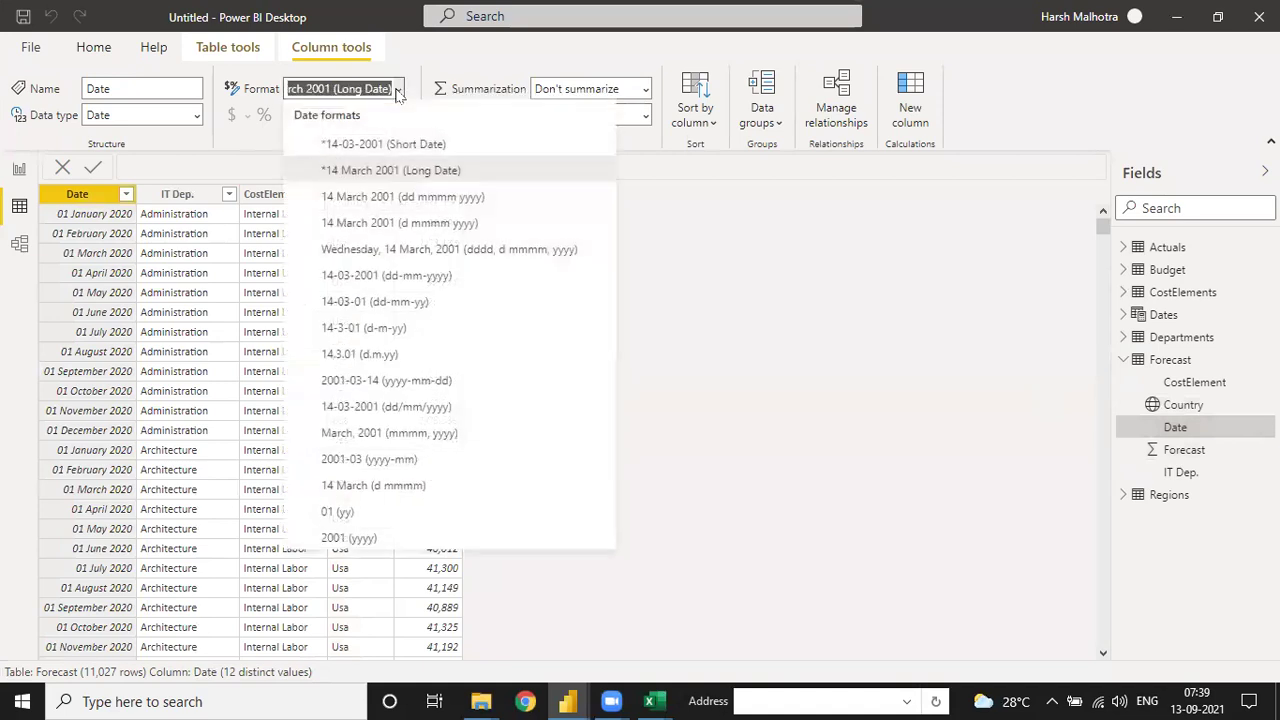
pyautogui.click(363, 410)
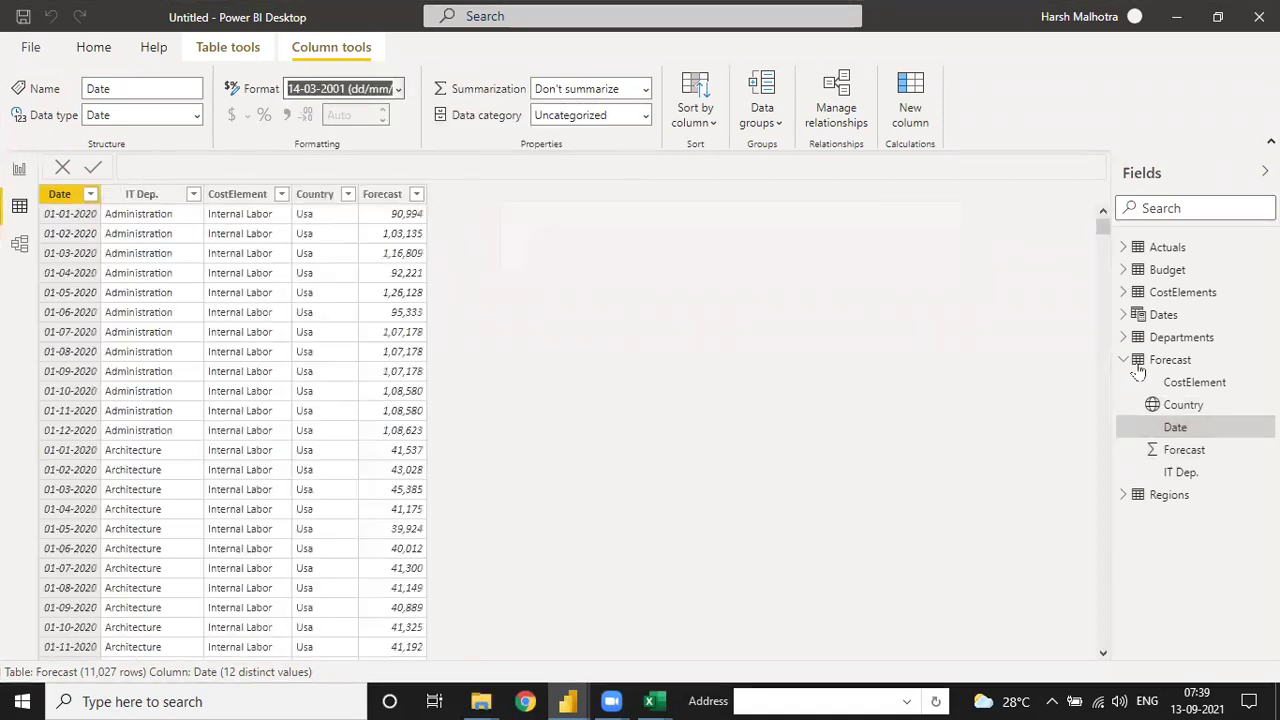
# Step: Set the data category of the Regions table's Country column to County and collapse the Forecast and Regions field lists
pyautogui.click(1124, 495)
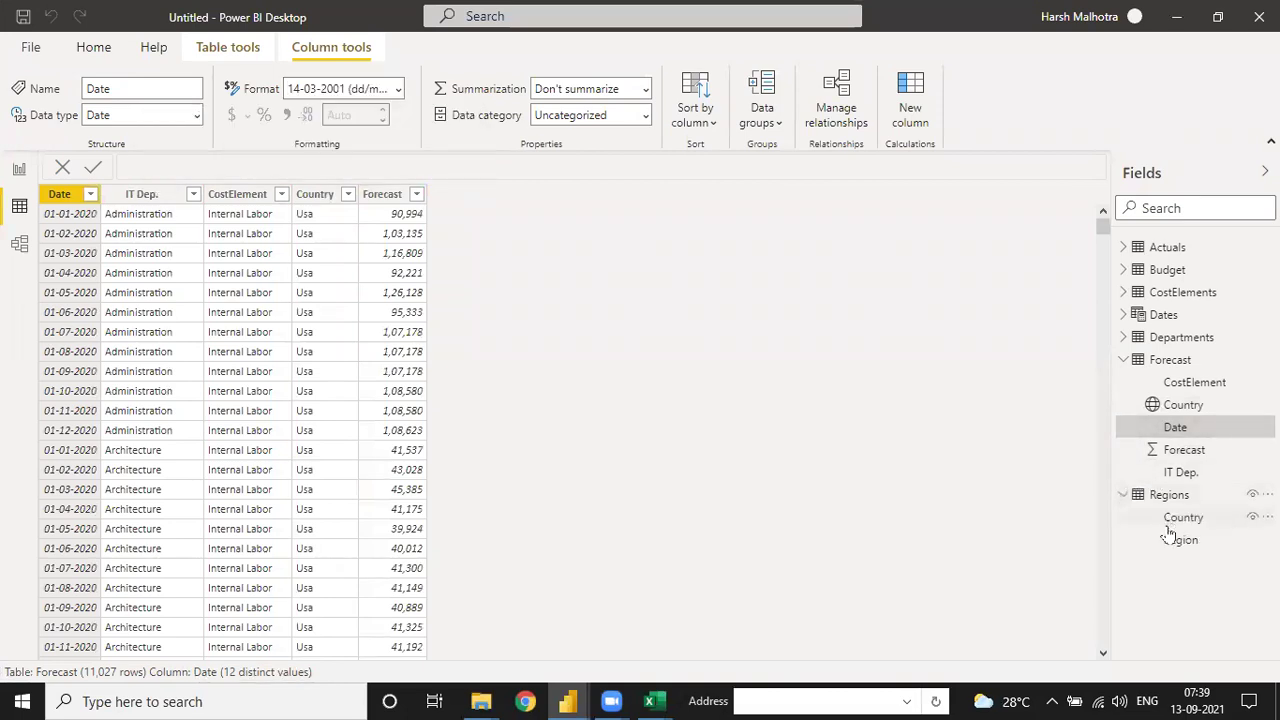
pyautogui.click(1181, 517)
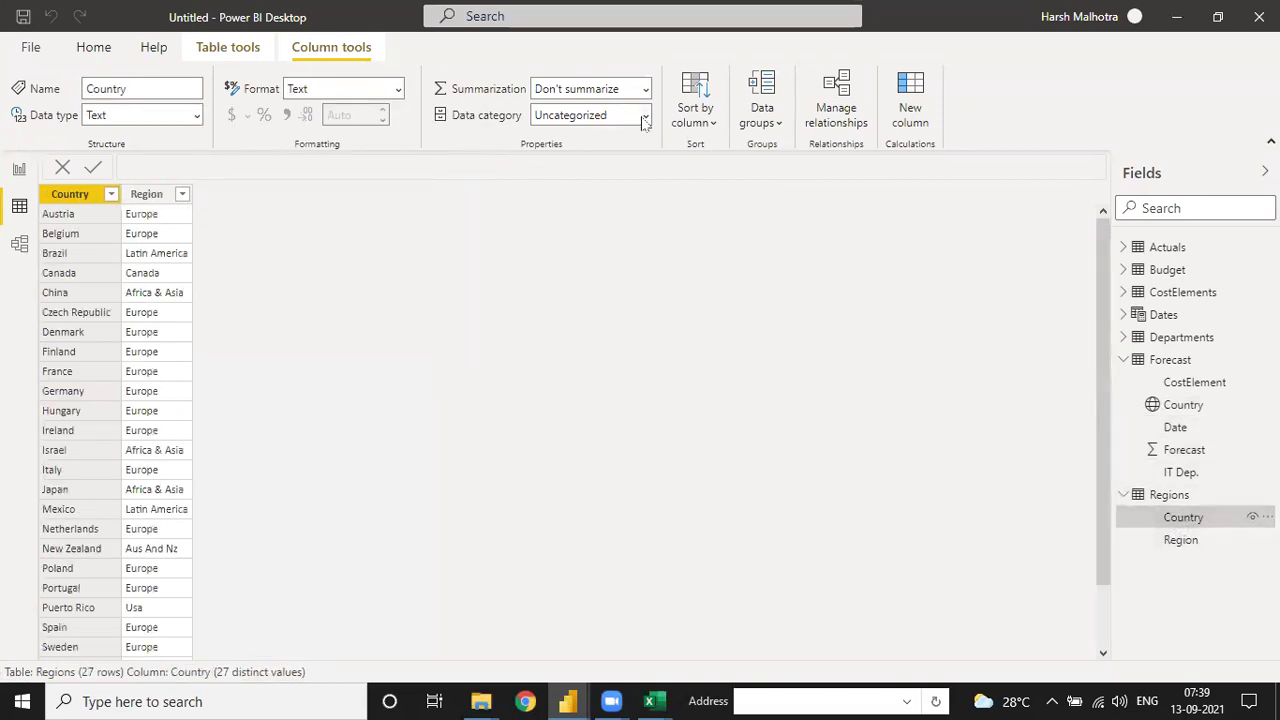
pyautogui.click(646, 116)
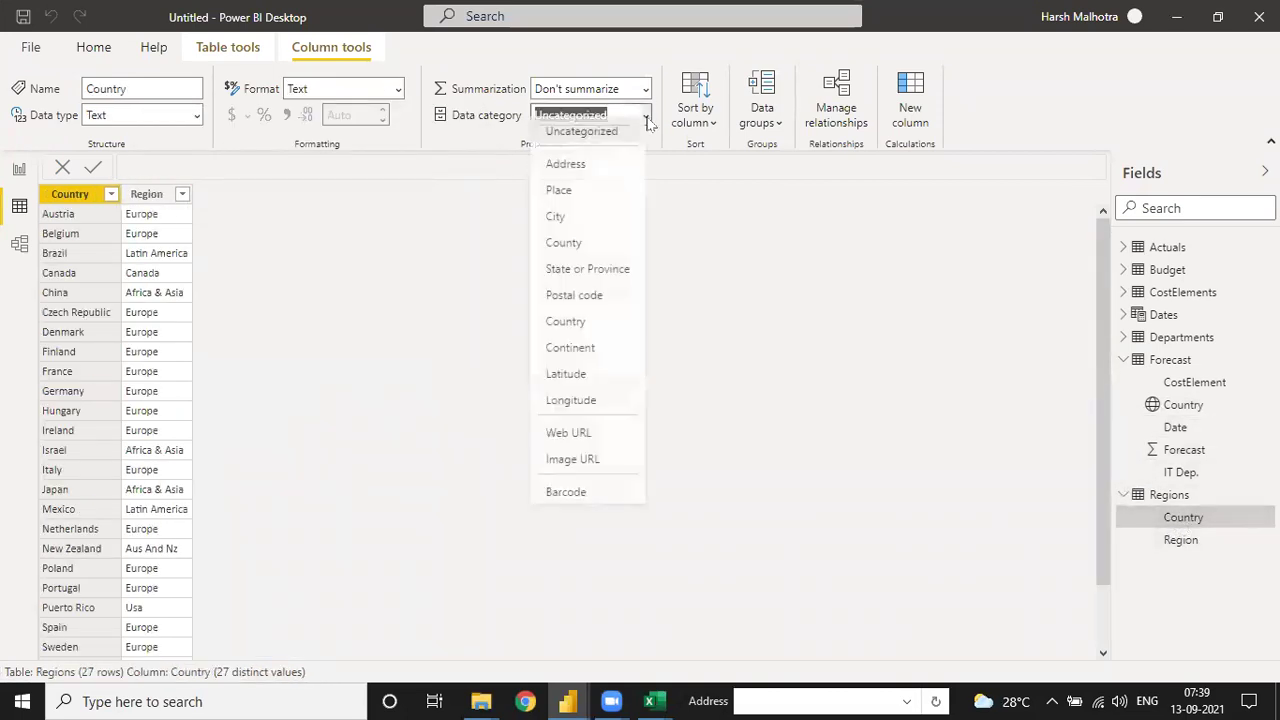
pyautogui.click(586, 255)
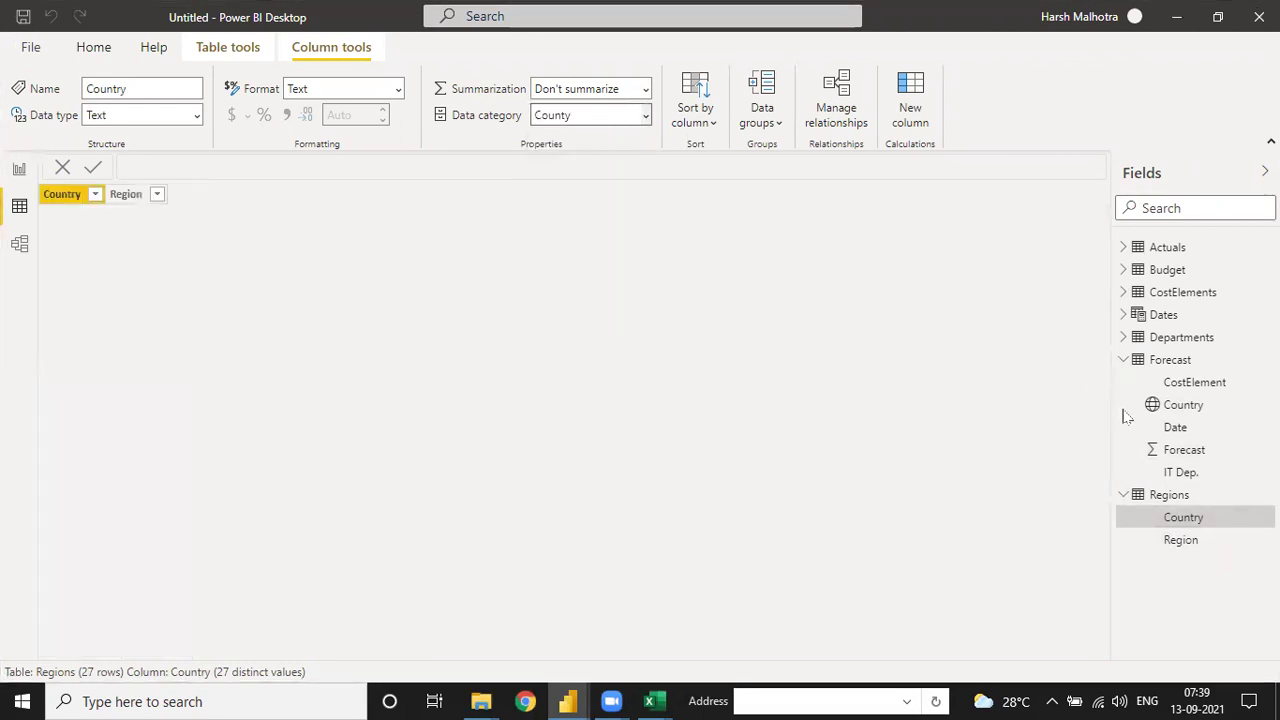
pyautogui.click(1124, 360)
pyautogui.click(1123, 382)
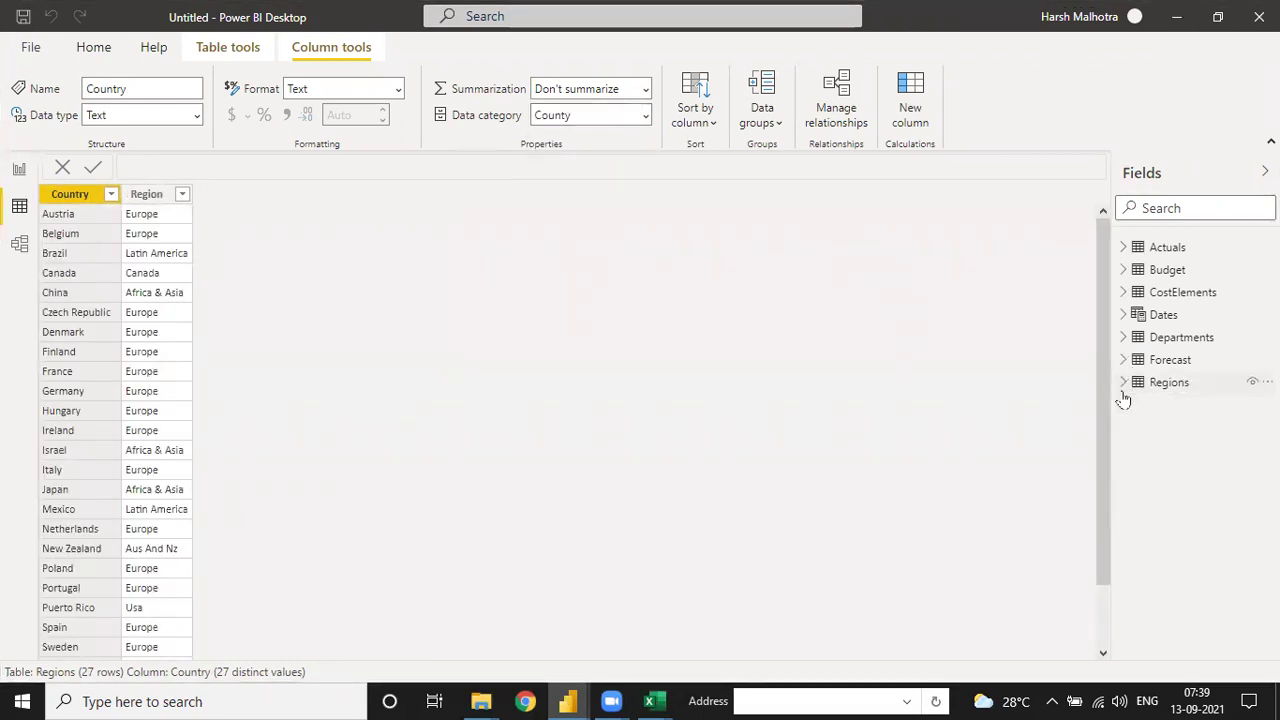
# Step: Switch to the report canvas and collapse the Dates field list there
pyautogui.click(17, 170)
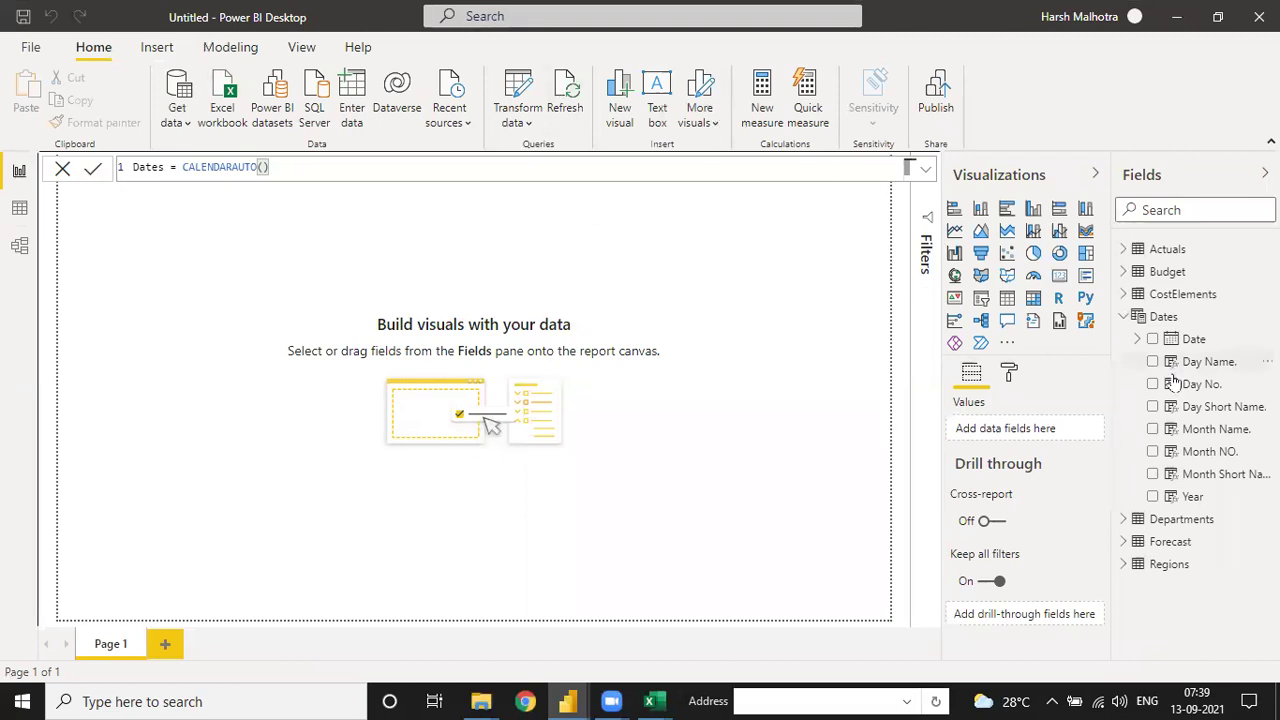
pyautogui.click(1122, 316)
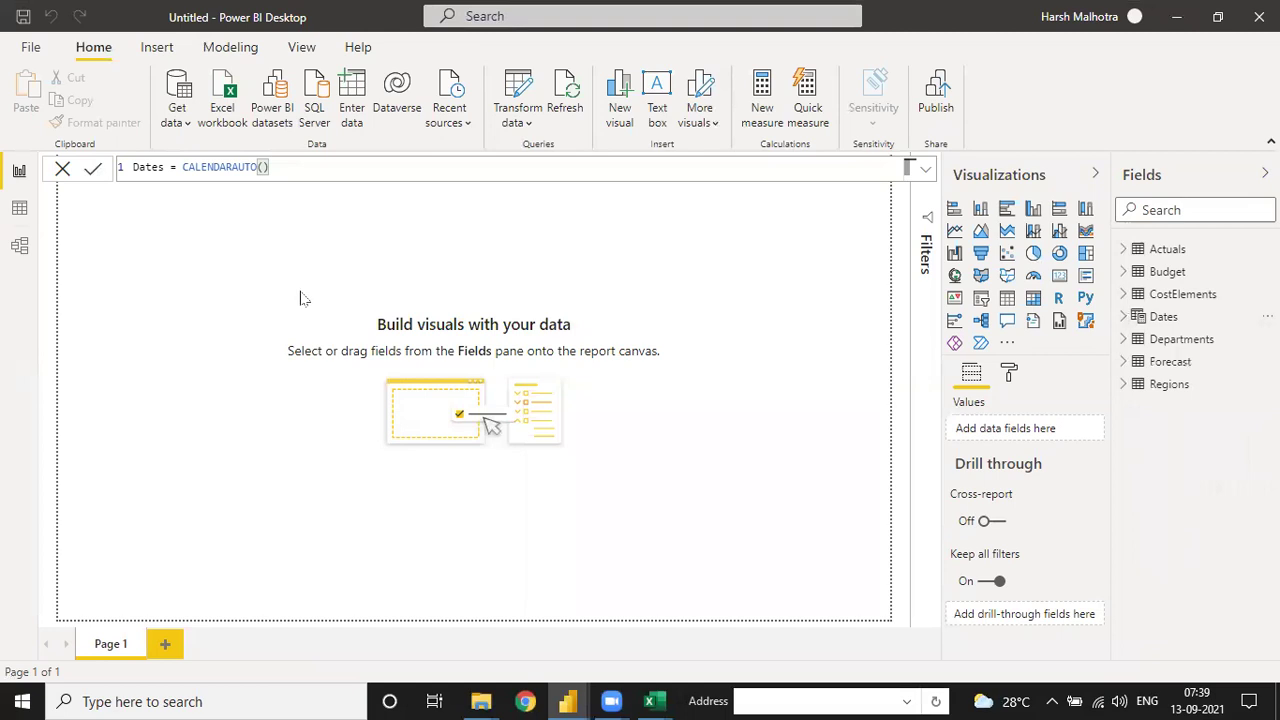